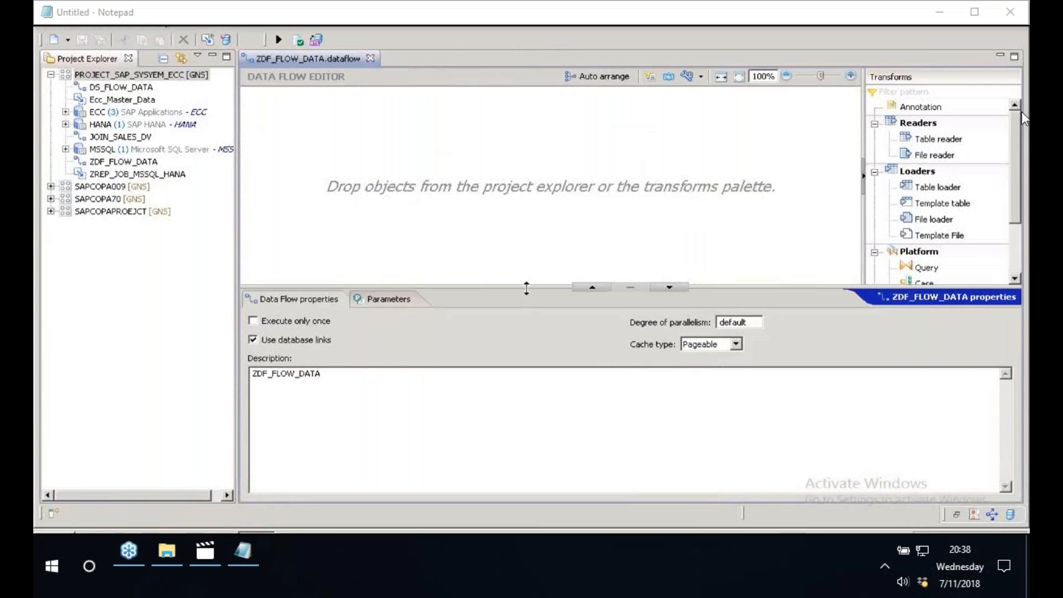
- Shrink the data flow properties area to enlarge the canvas, narrow the project explorer and widen the Transforms palette
drag(527, 288, 526, 499)
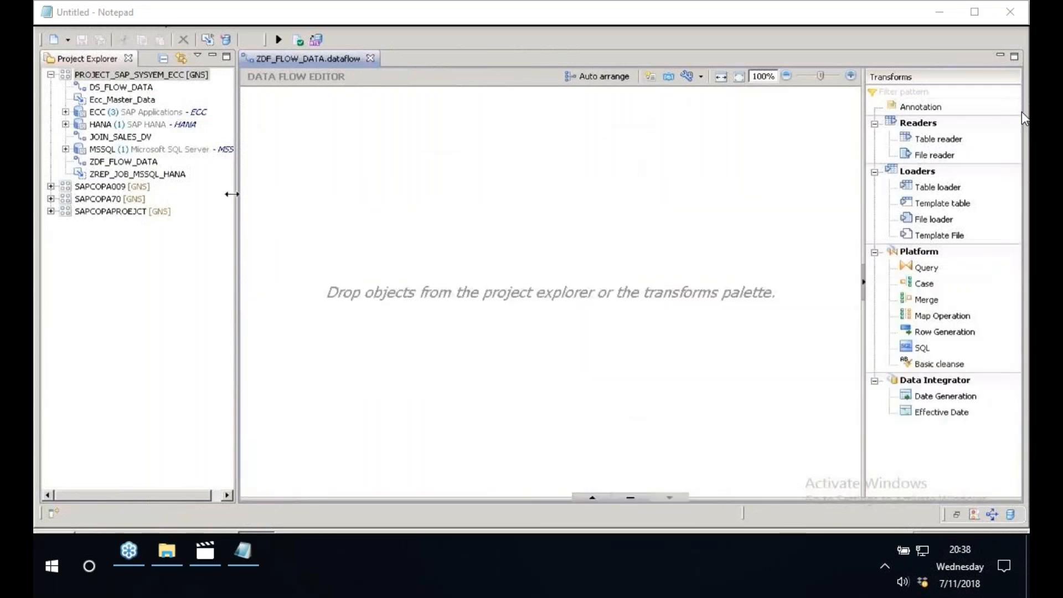
drag(231, 193, 223, 194)
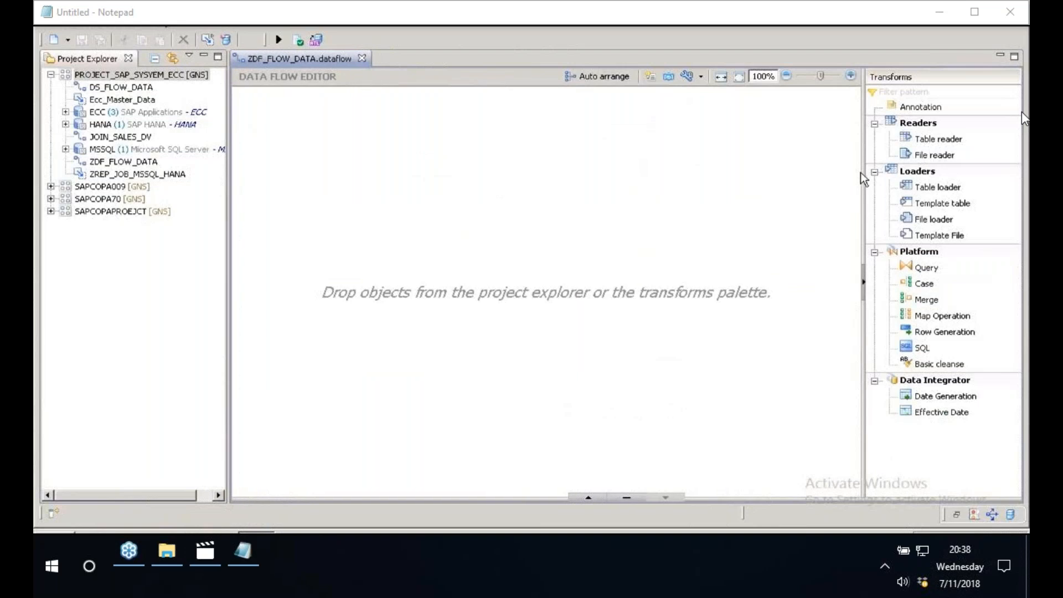
drag(864, 178, 759, 166)
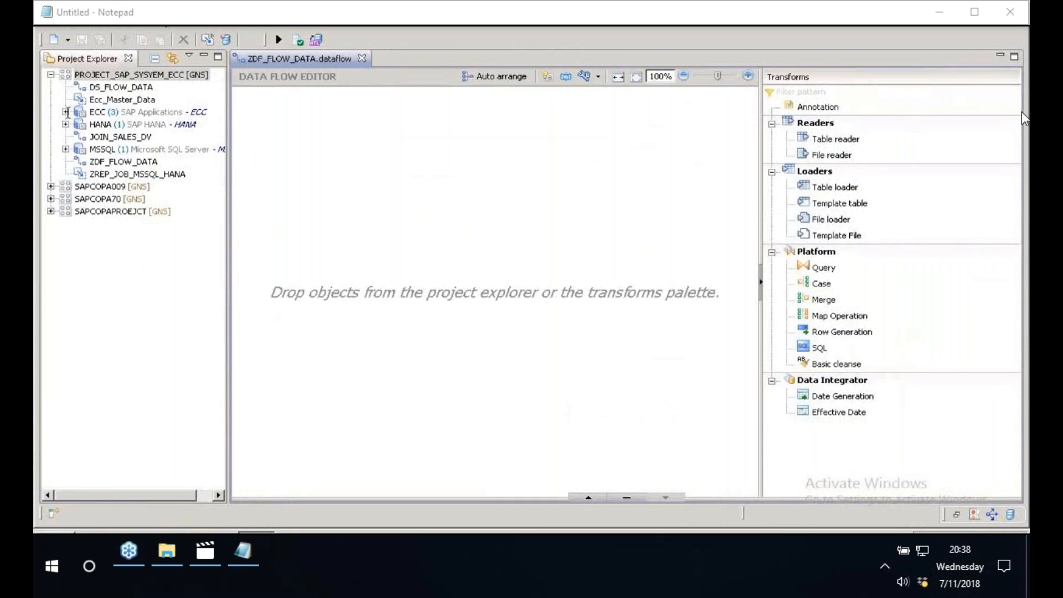
- Import the table TSPAT by name into the ECC datastore and save the datastore
click(65, 112)
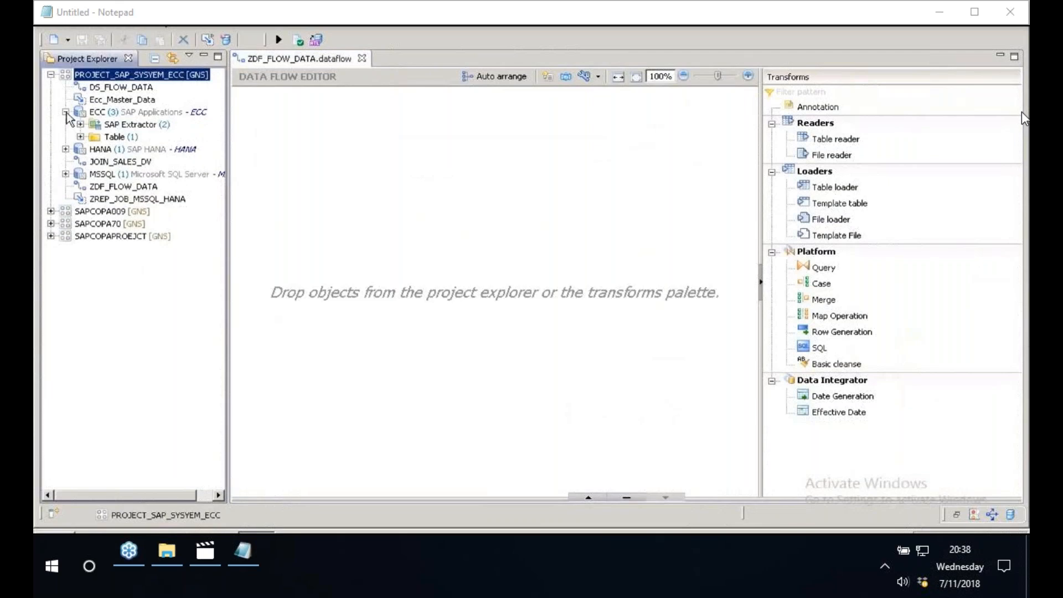
click(108, 112)
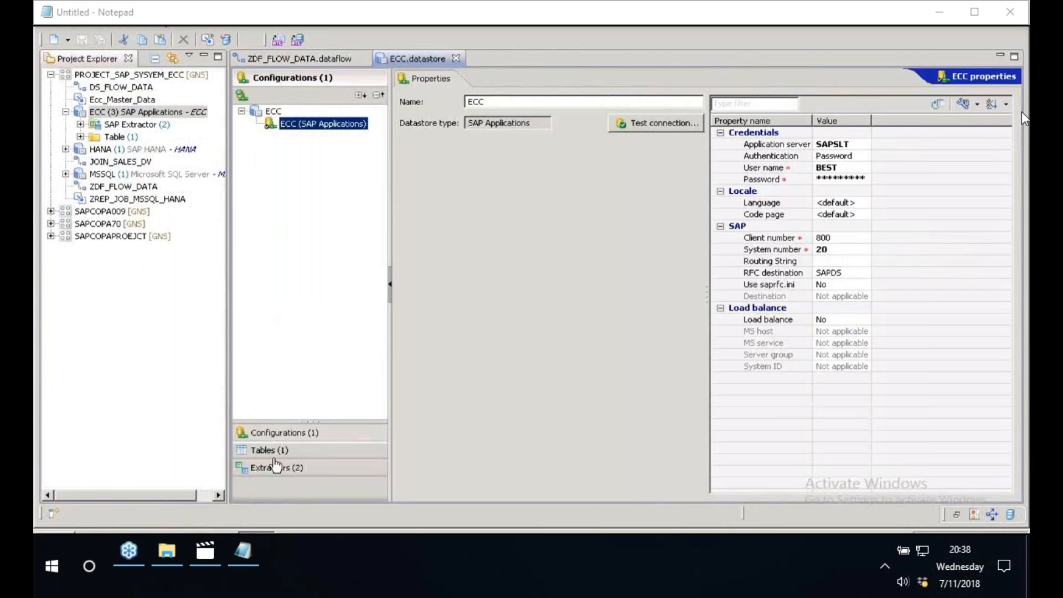
click(273, 453)
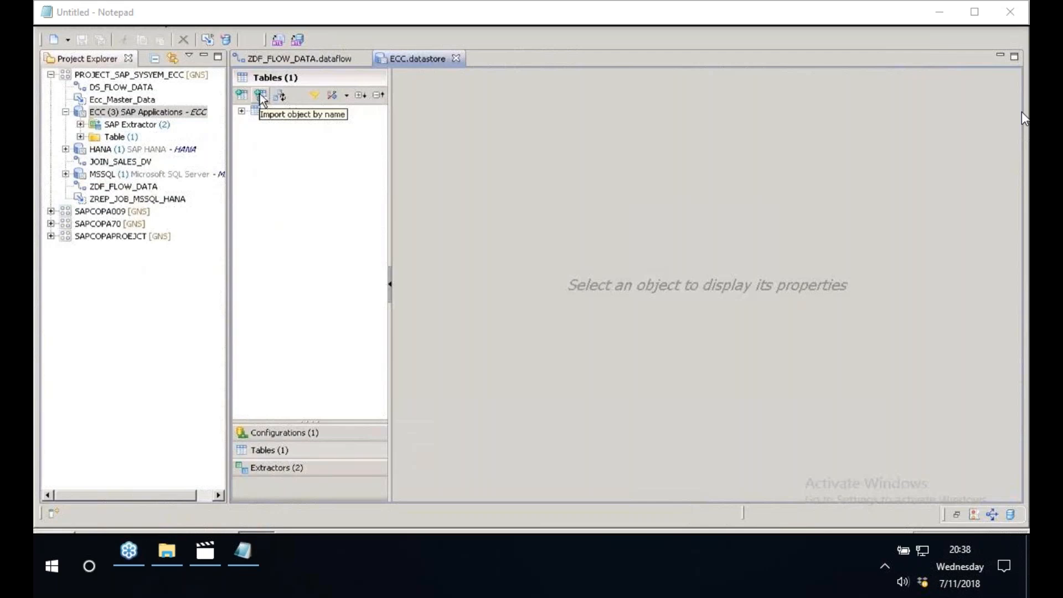
click(261, 96)
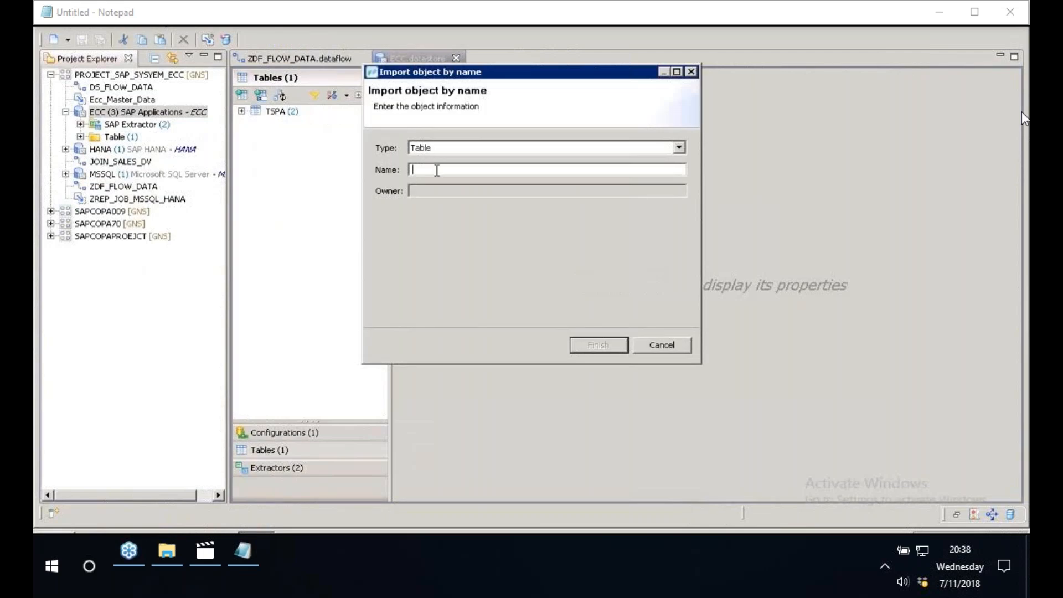
text(TSPAT)
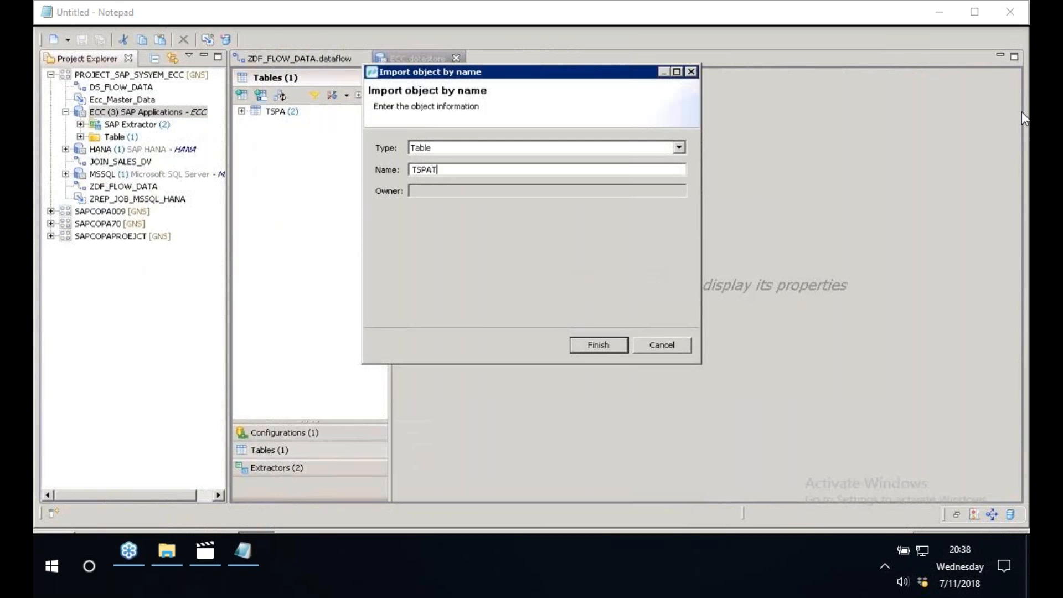
click(598, 345)
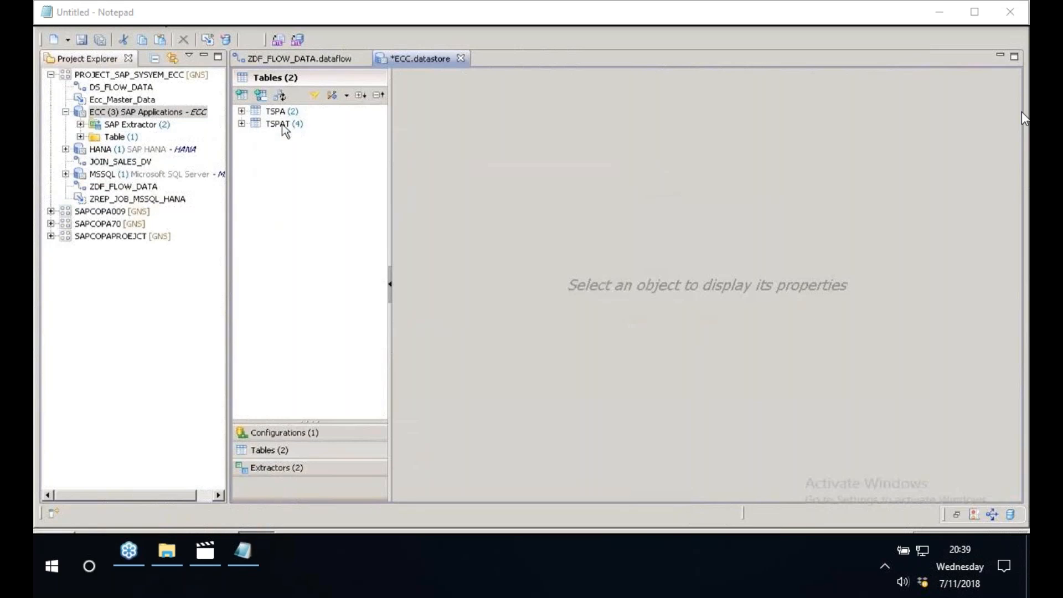
click(81, 40)
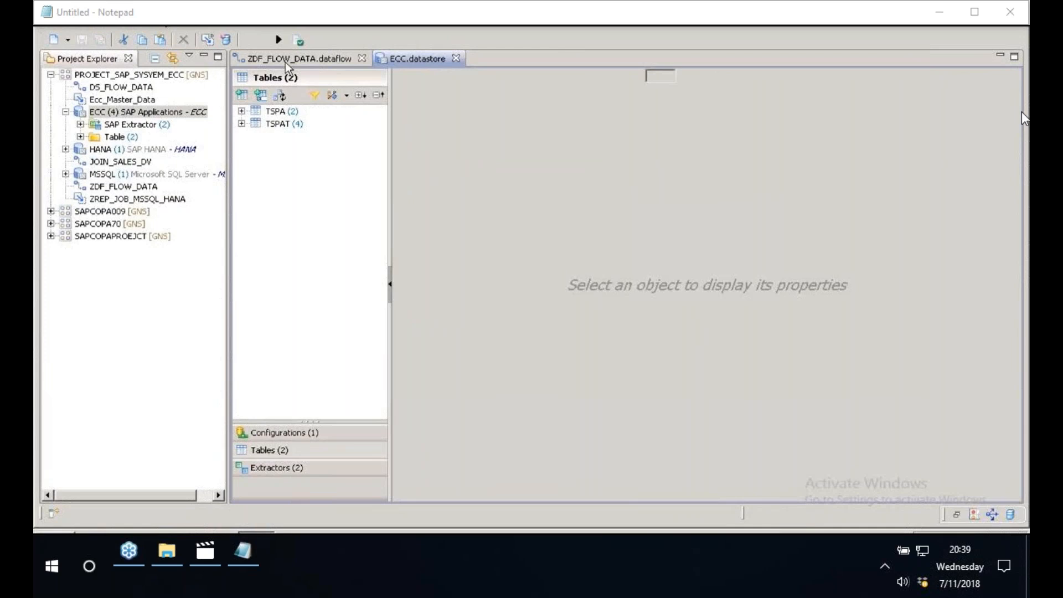
- Add a table reader to the ZDF_FLOW_DATA data flow for table TSPA from ECC.datastore
click(287, 61)
drag(316, 169, 316, 169)
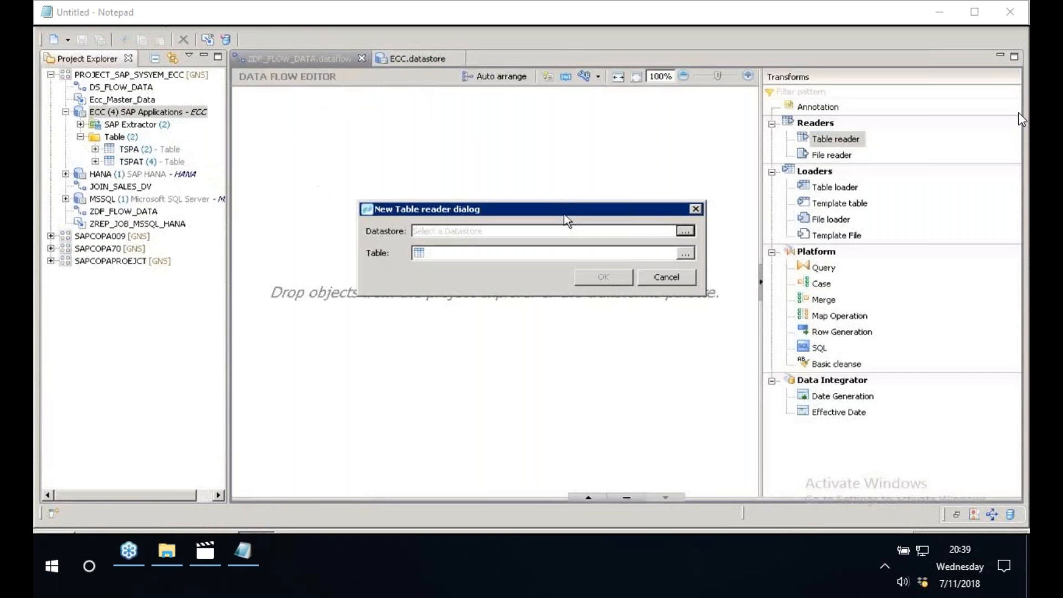
click(685, 231)
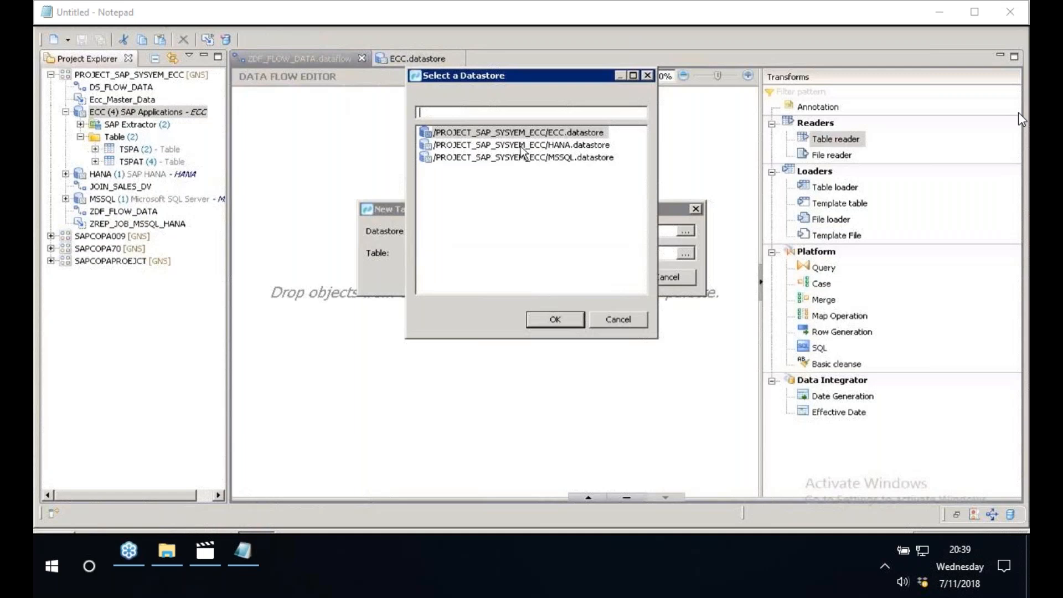
click(495, 133)
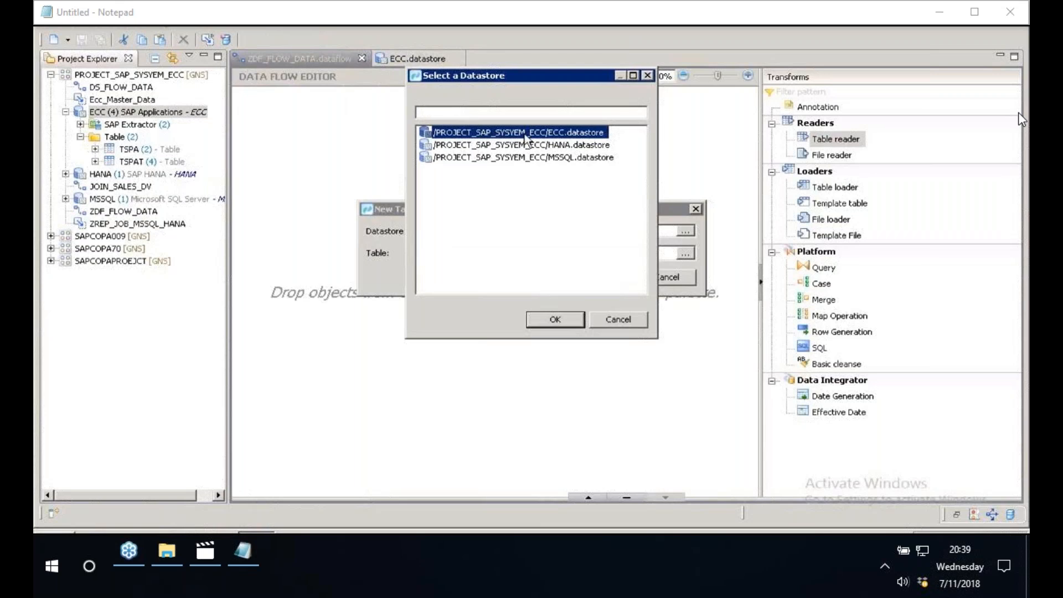
click(565, 321)
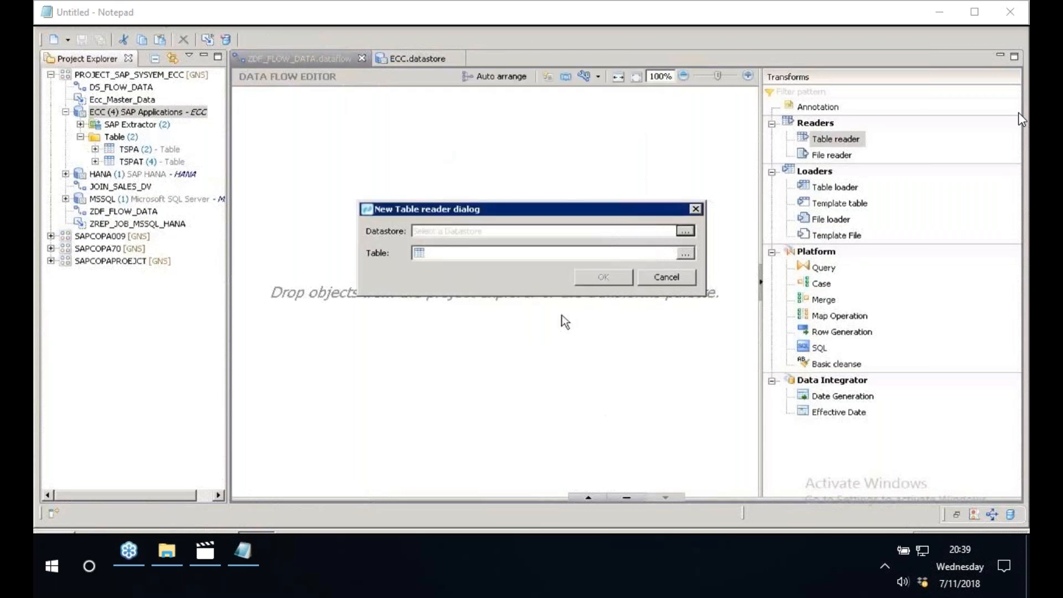
click(685, 254)
click(451, 160)
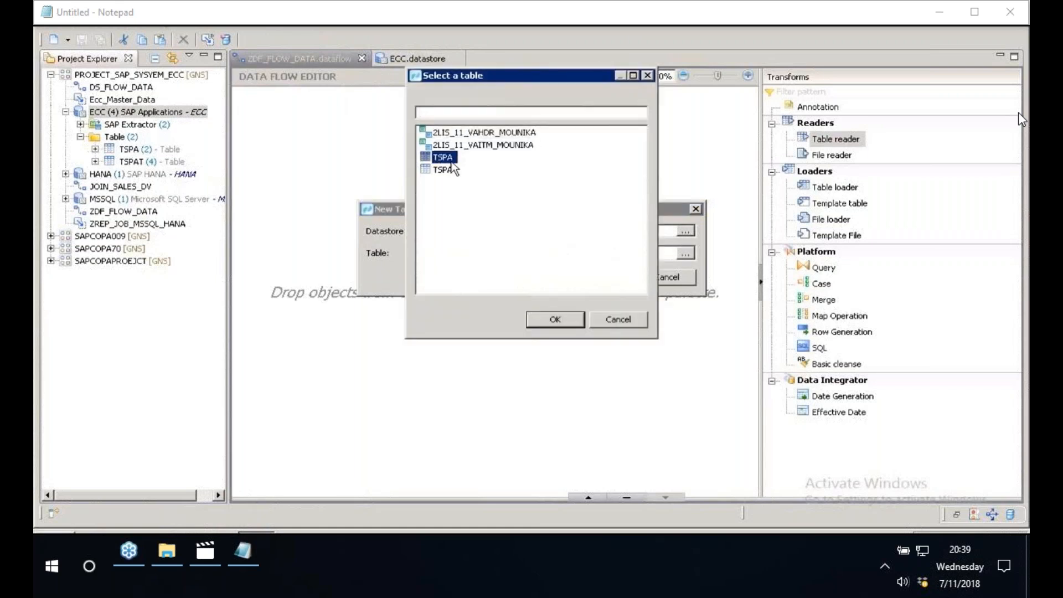
click(559, 322)
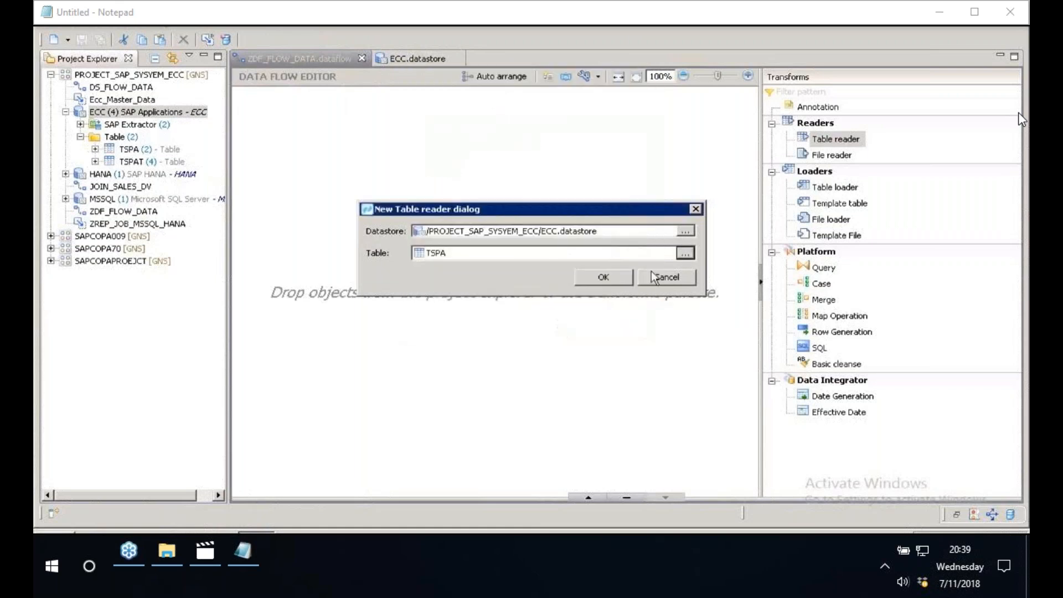
click(618, 282)
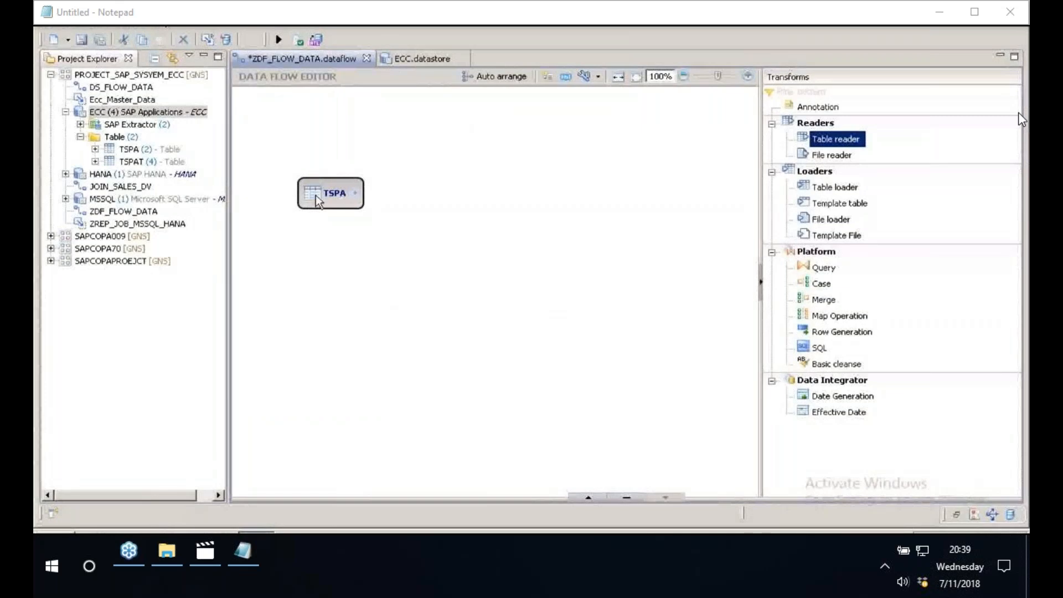
- Add the TSPAT table as a second reader below TSPA and adjust both readers' positions on the canvas
click(121, 162)
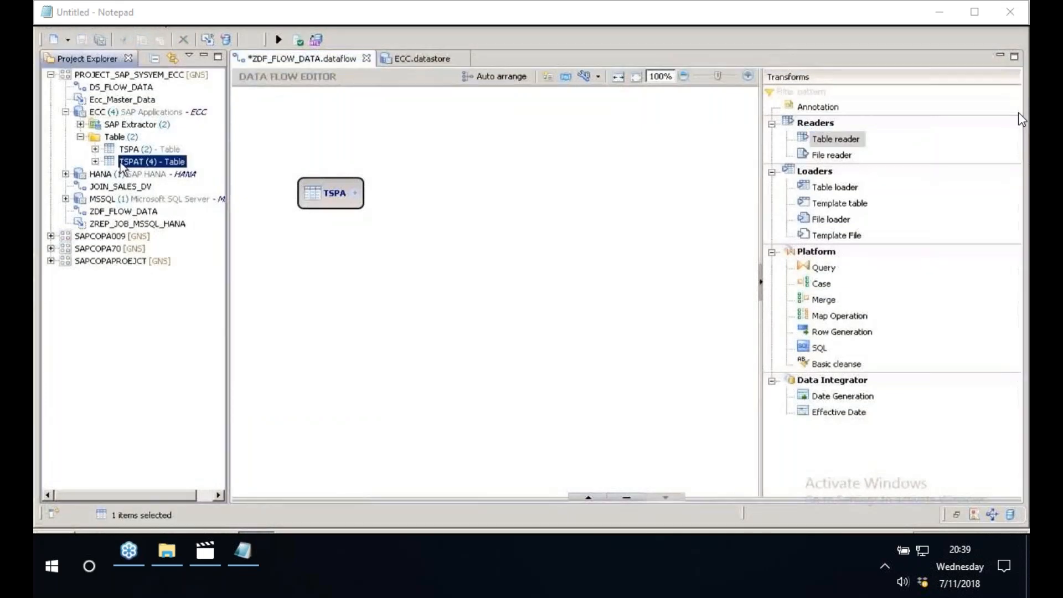
click(298, 256)
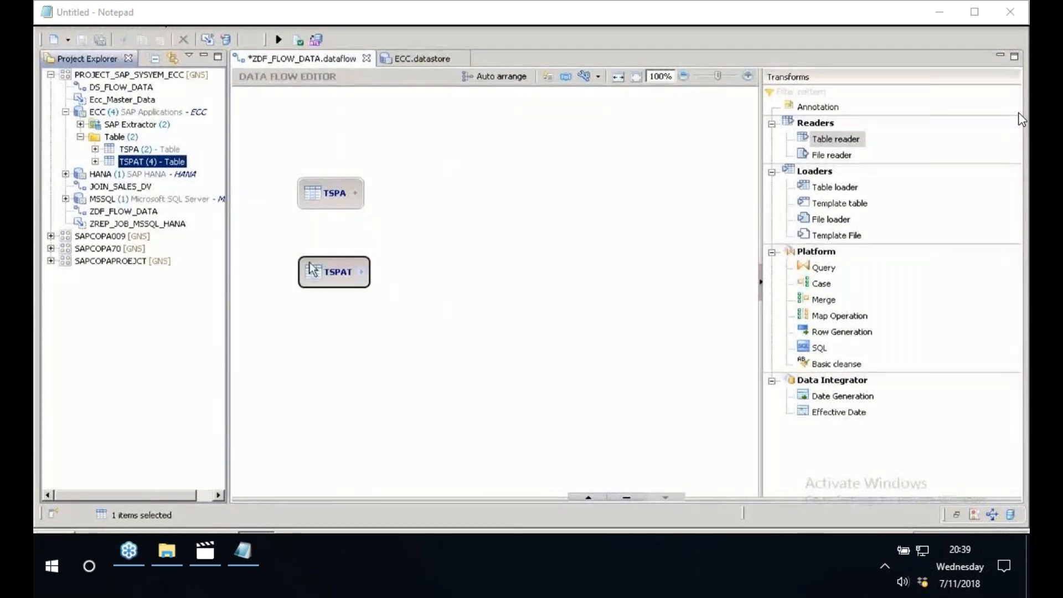
drag(332, 194, 329, 180)
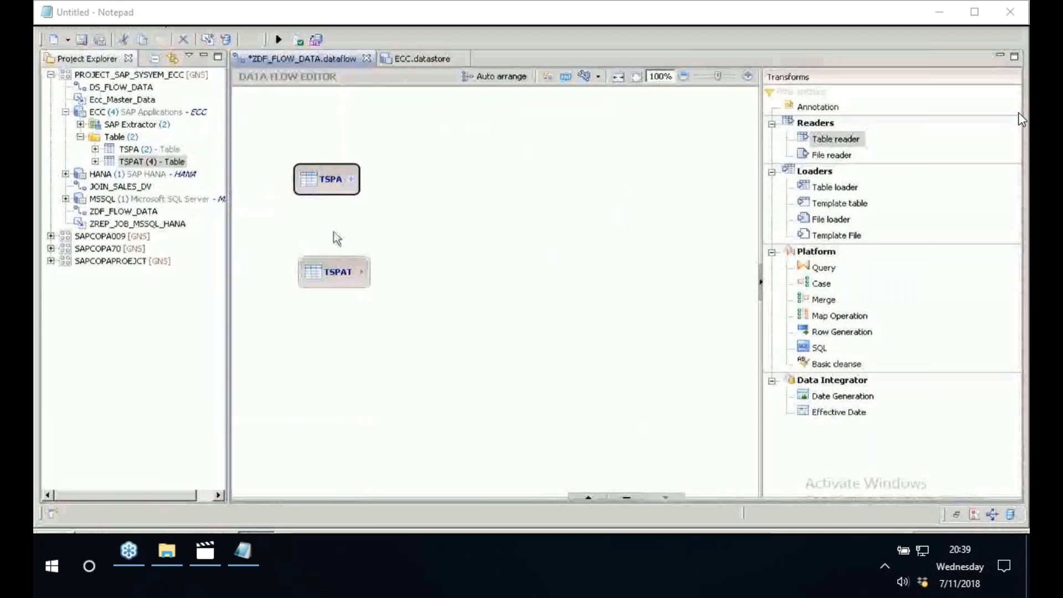
drag(335, 271, 322, 266)
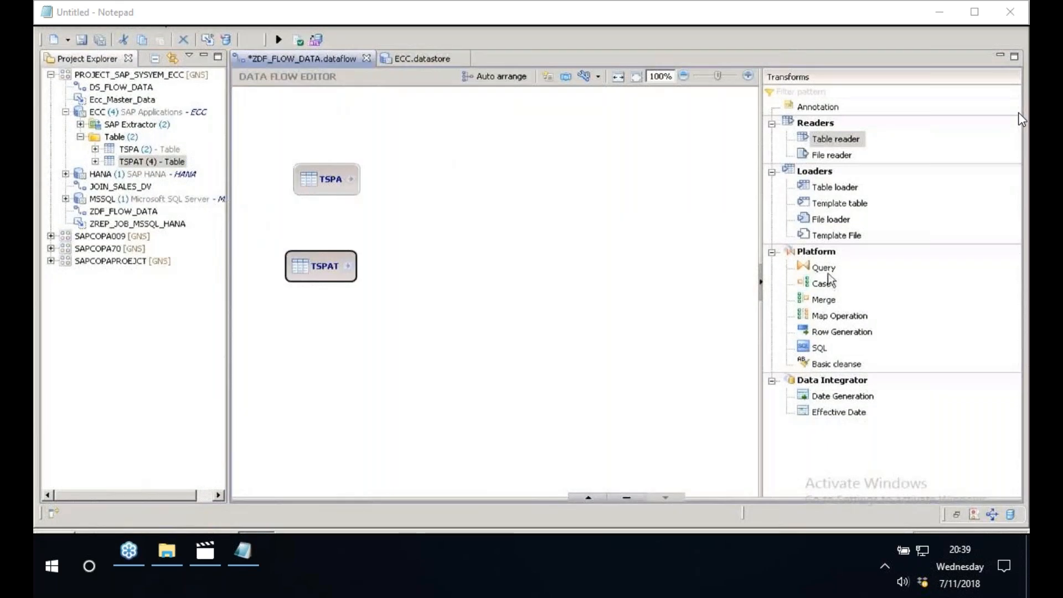
- Place a Query transform beside the readers and connect both TSPA and TSPAT to its input
drag(826, 269, 479, 190)
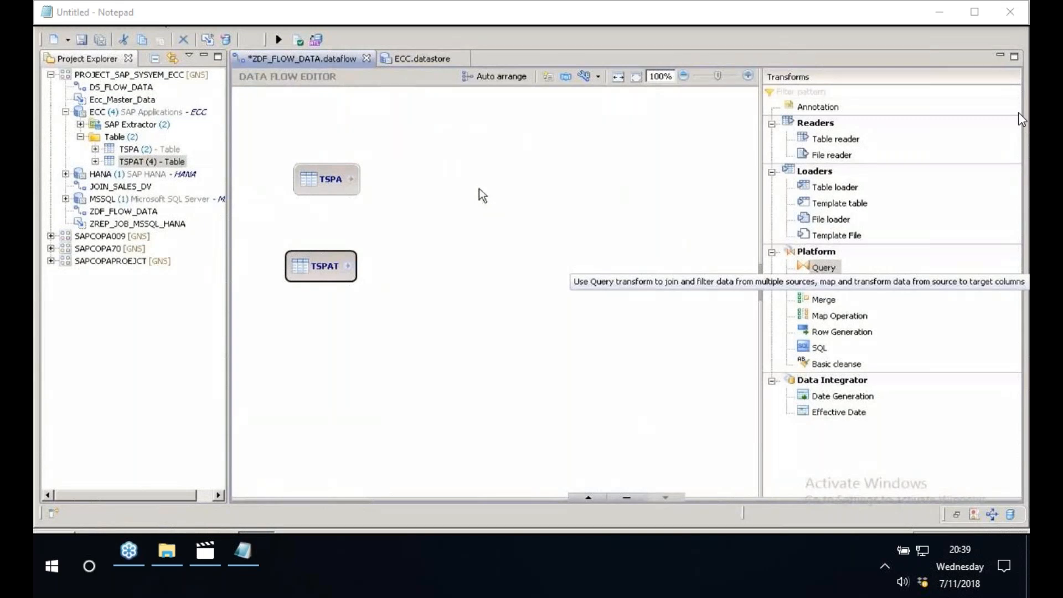
click(479, 189)
drag(350, 179, 487, 202)
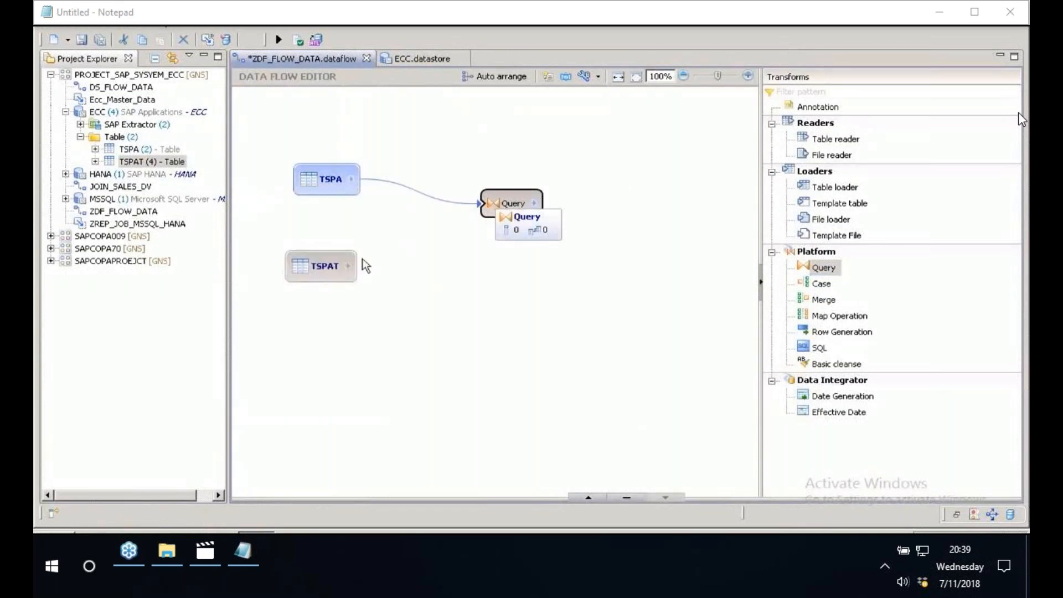
drag(348, 265, 482, 206)
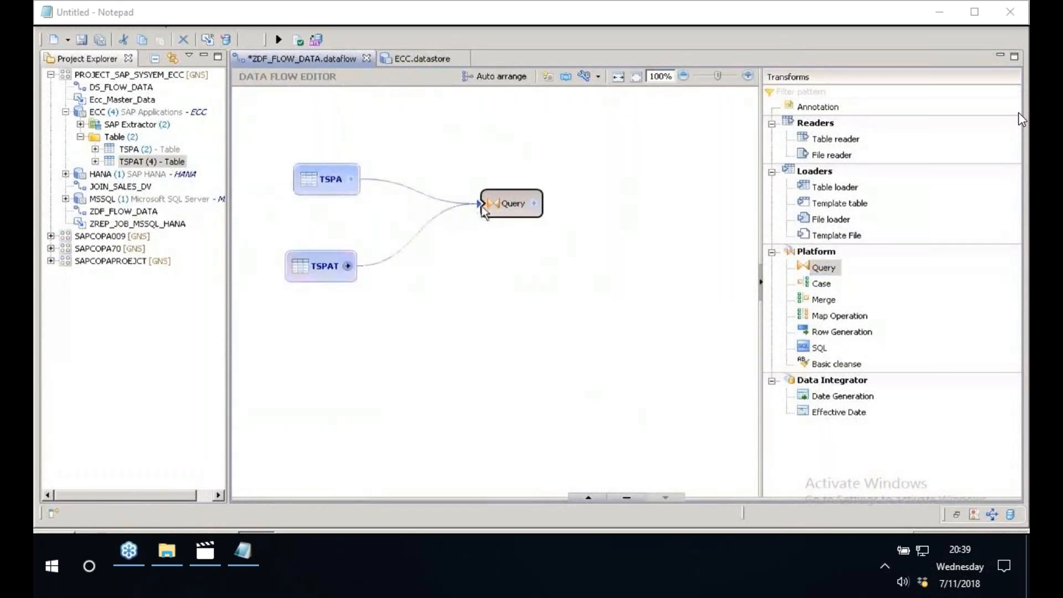
- Add a template table loader to the data flow and choose HANA.datastore of PROJECT_SAP_SYSYEM_ECC as its datastore
drag(761, 189, 873, 189)
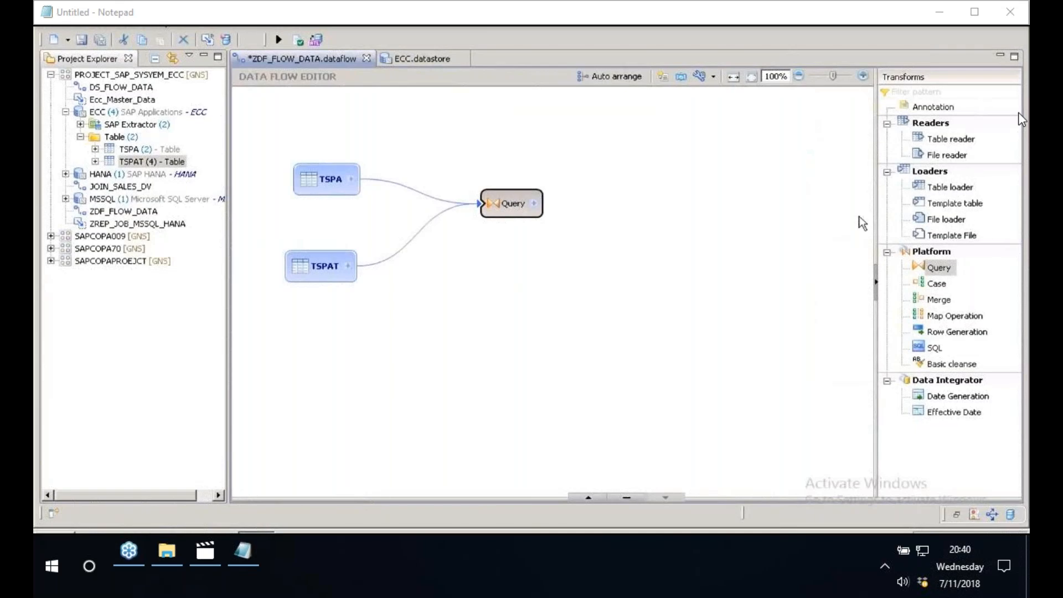
click(946, 205)
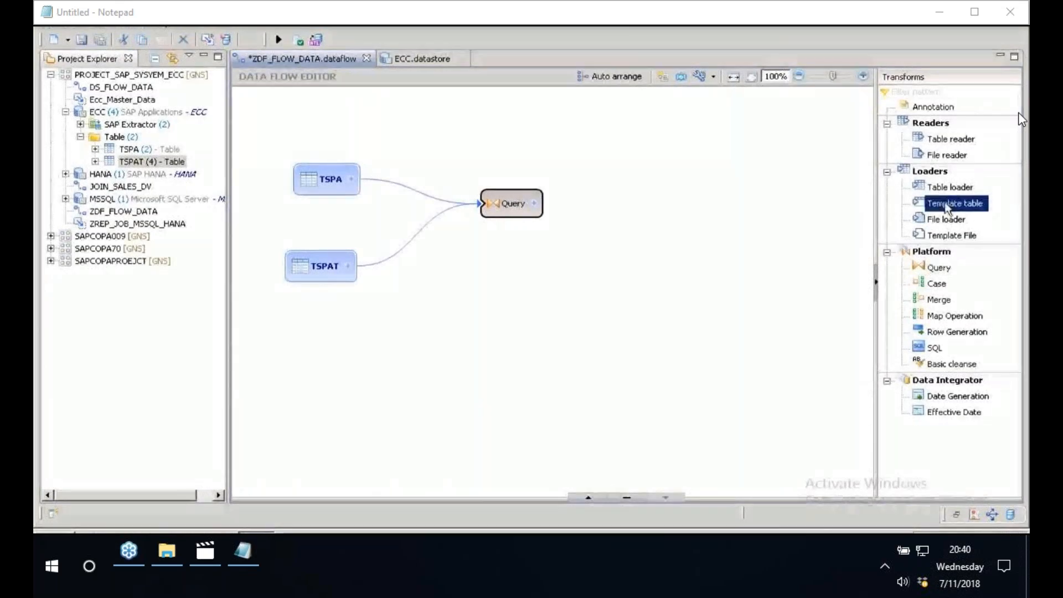
drag(947, 208, 455, 225)
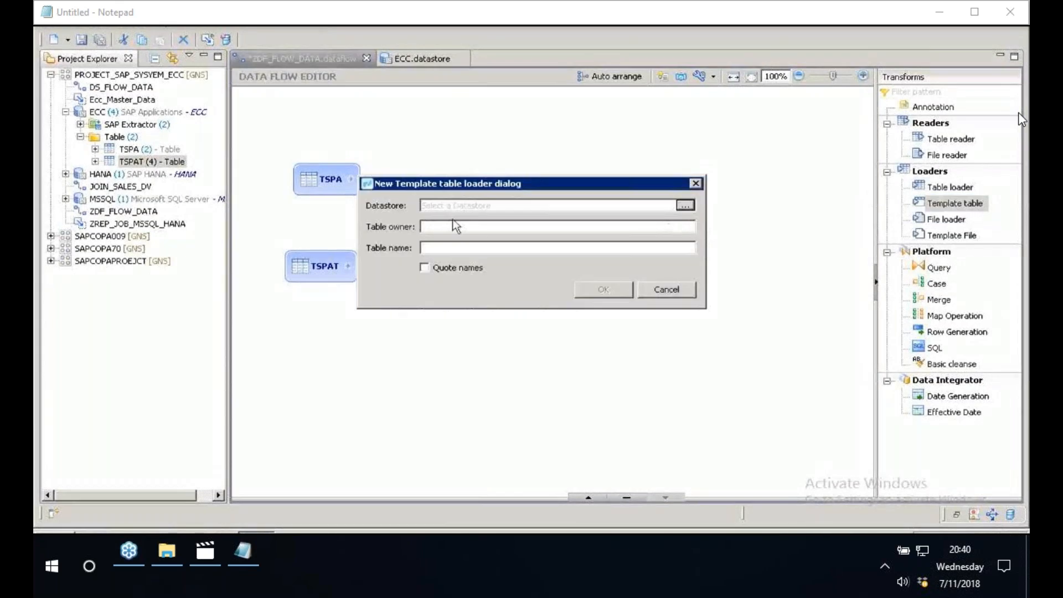
click(692, 206)
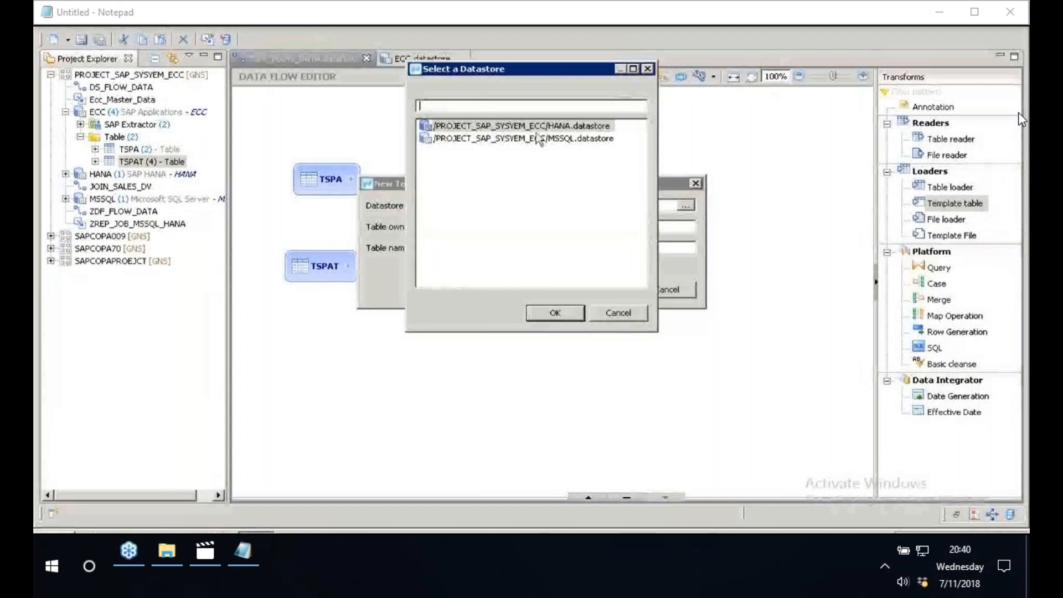
click(540, 126)
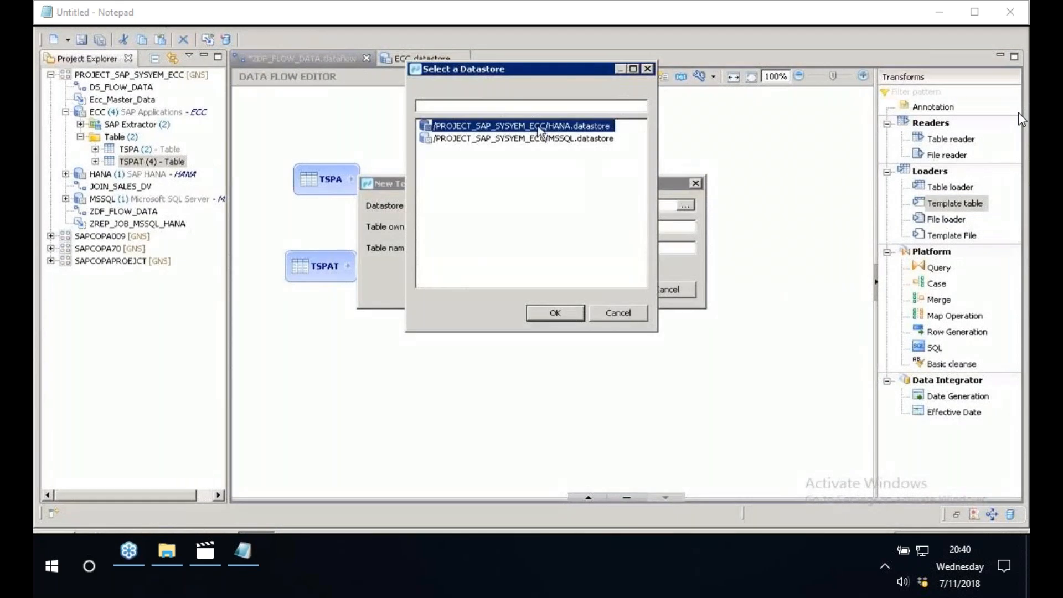
click(556, 313)
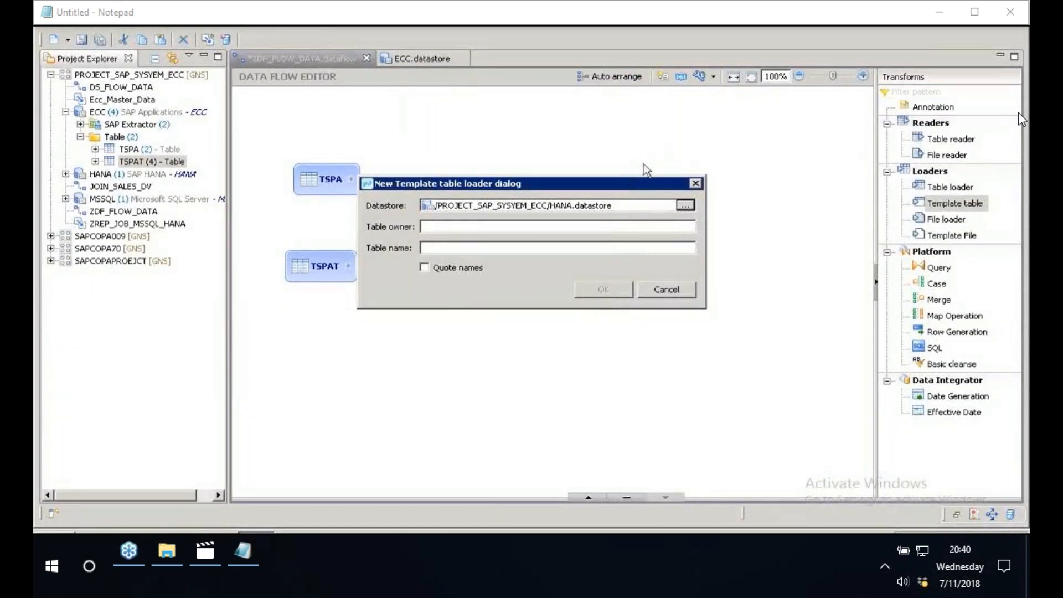
- Set the template table's owner to BEST and its name to ZSALES_DIV, and connect the Query's output to it
text(BEST)
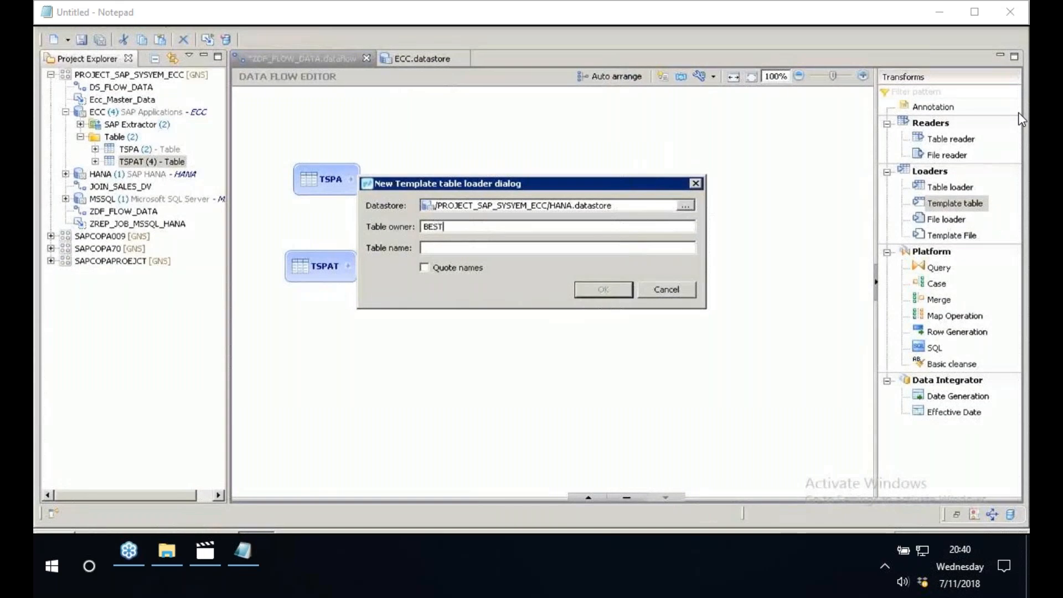
key(Tab)
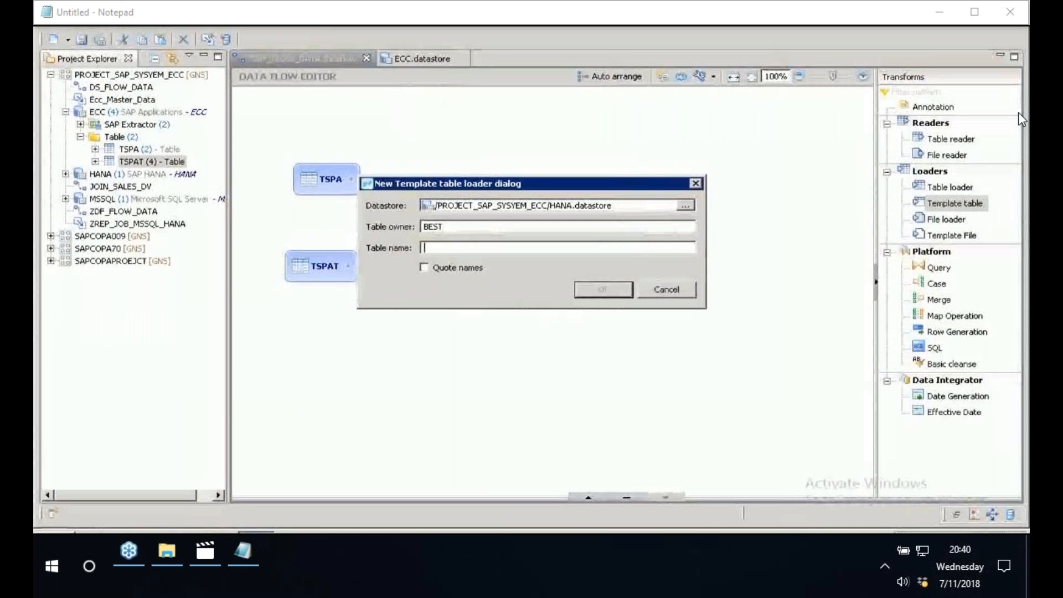
text(z)
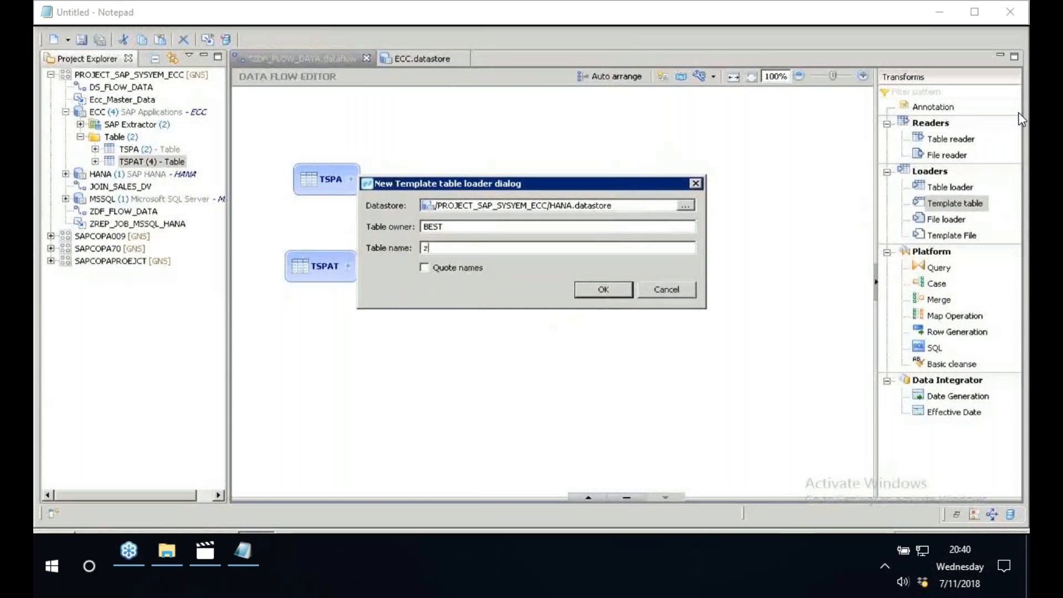
text(SALES_)
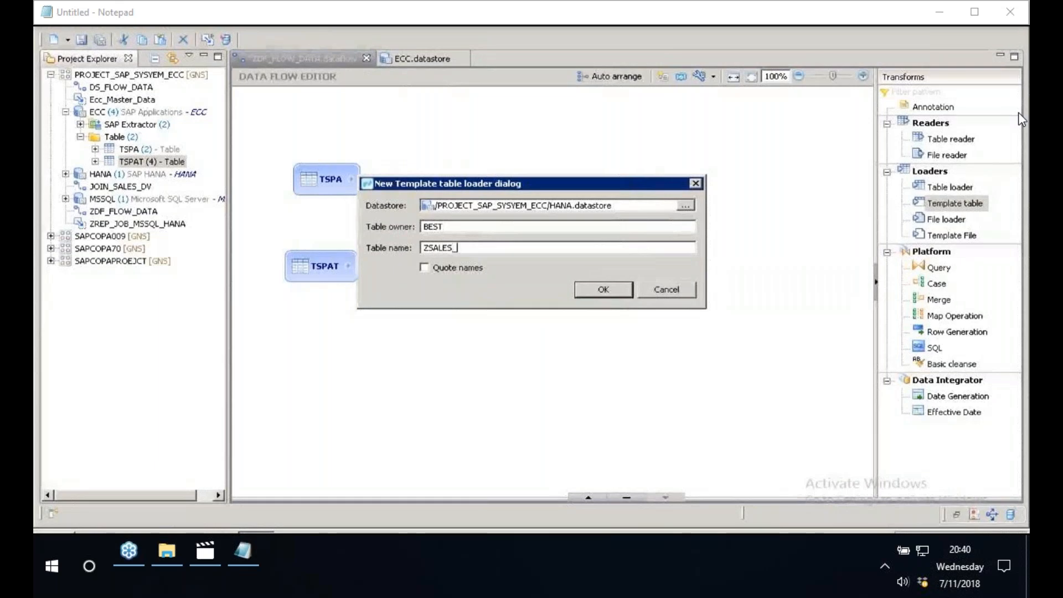
text(DIV)
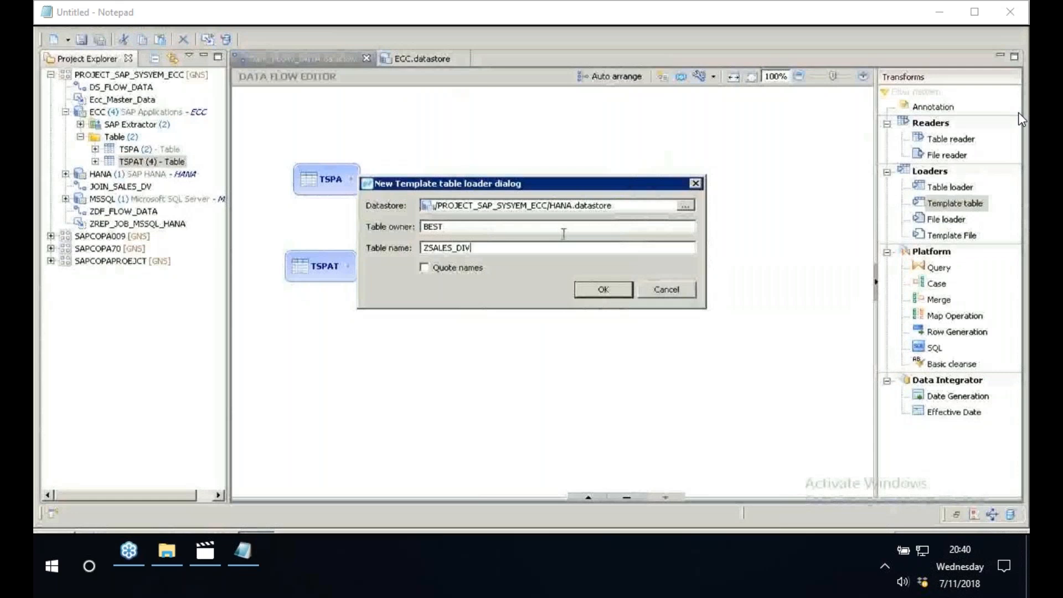
key(Return)
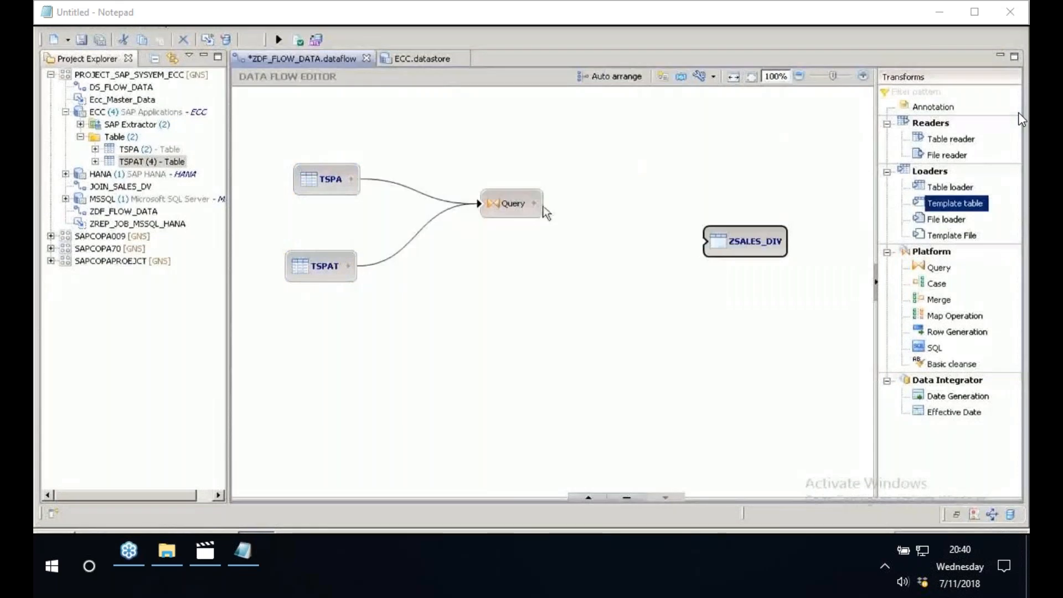
drag(535, 203, 708, 248)
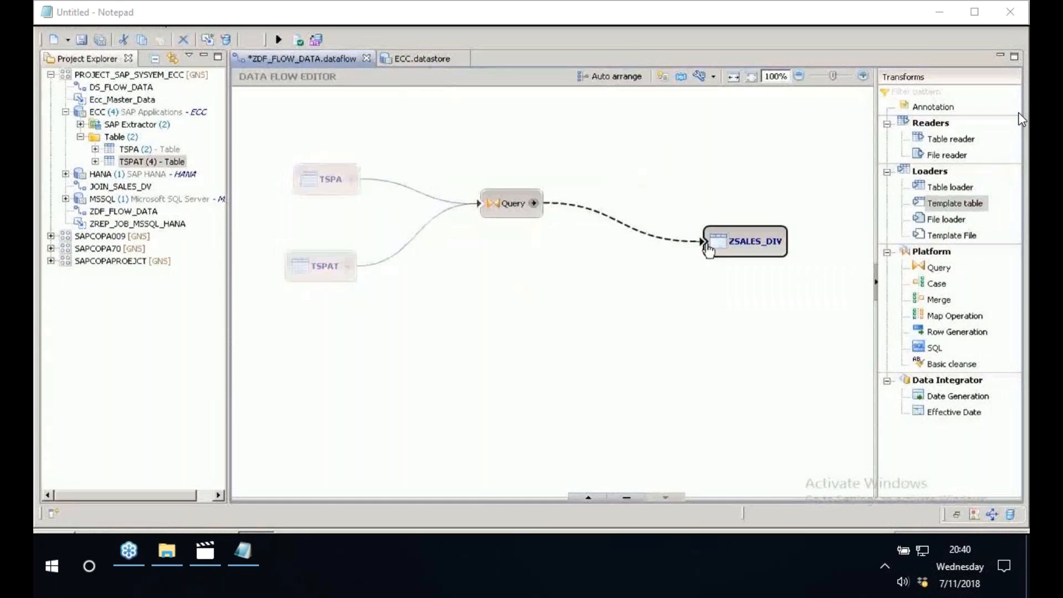
drag(708, 248, 708, 248)
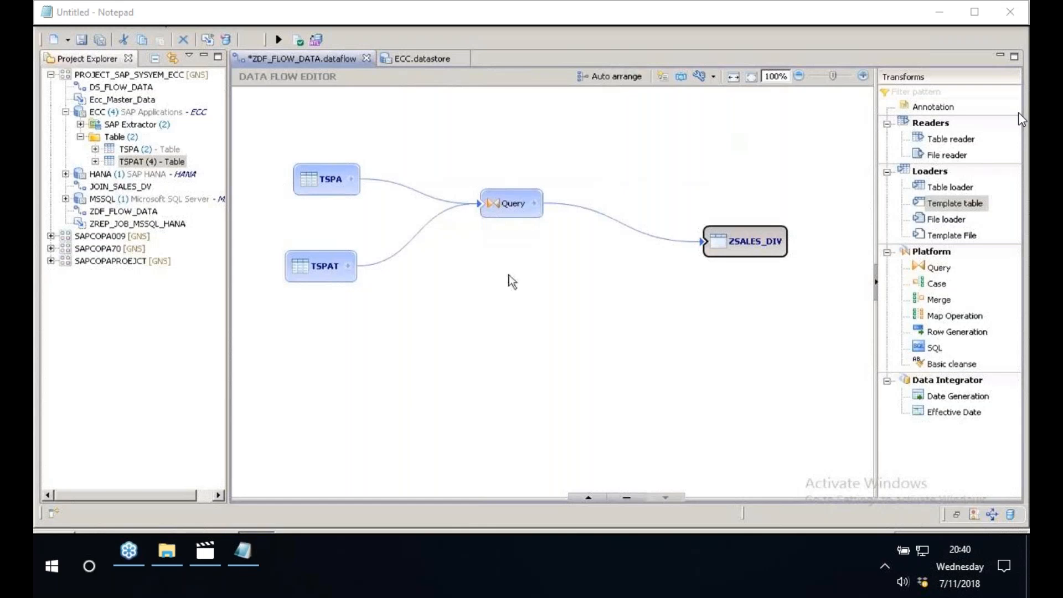
- Open the Query transform's properties and add the SPART field of TSPA to its output schema
click(512, 205)
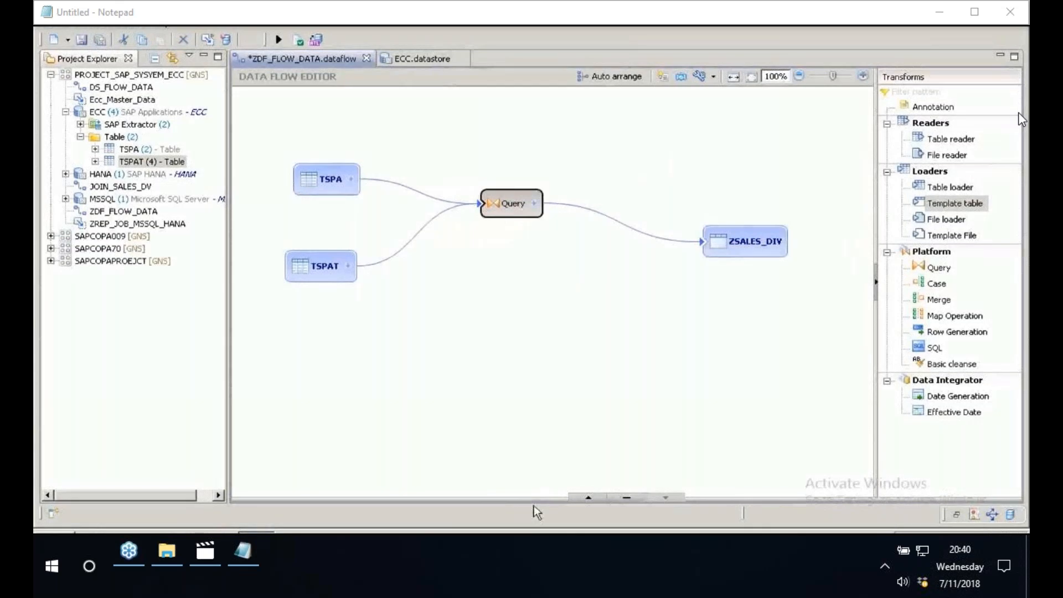
click(589, 497)
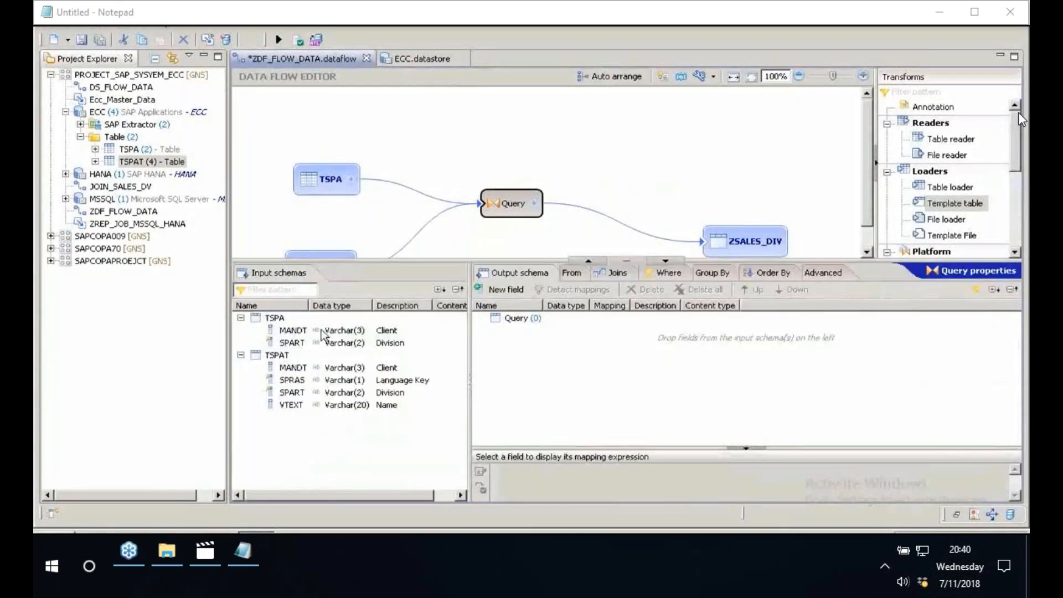
click(305, 344)
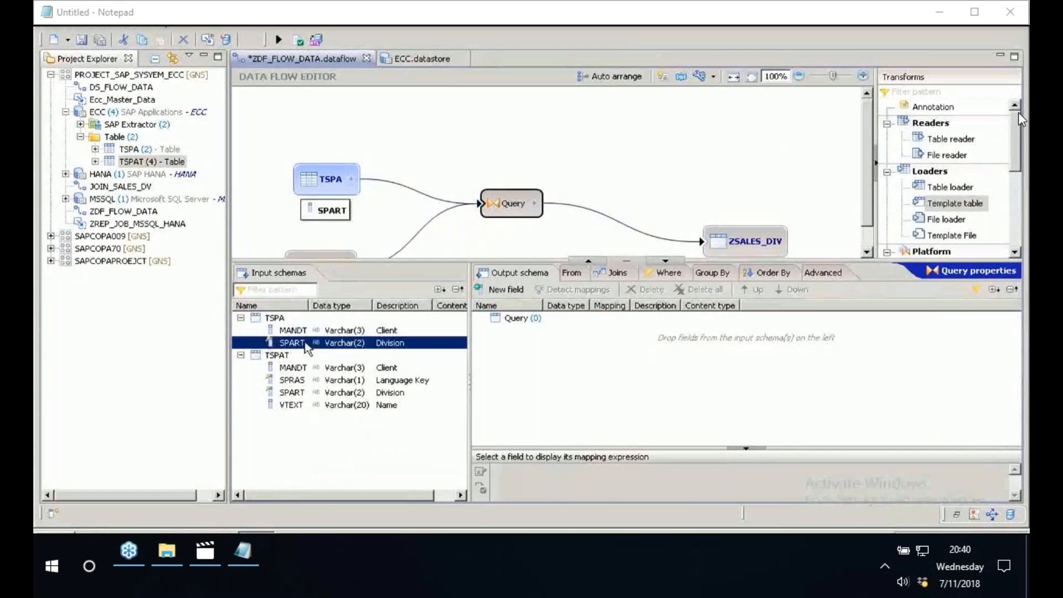
double_click(305, 343)
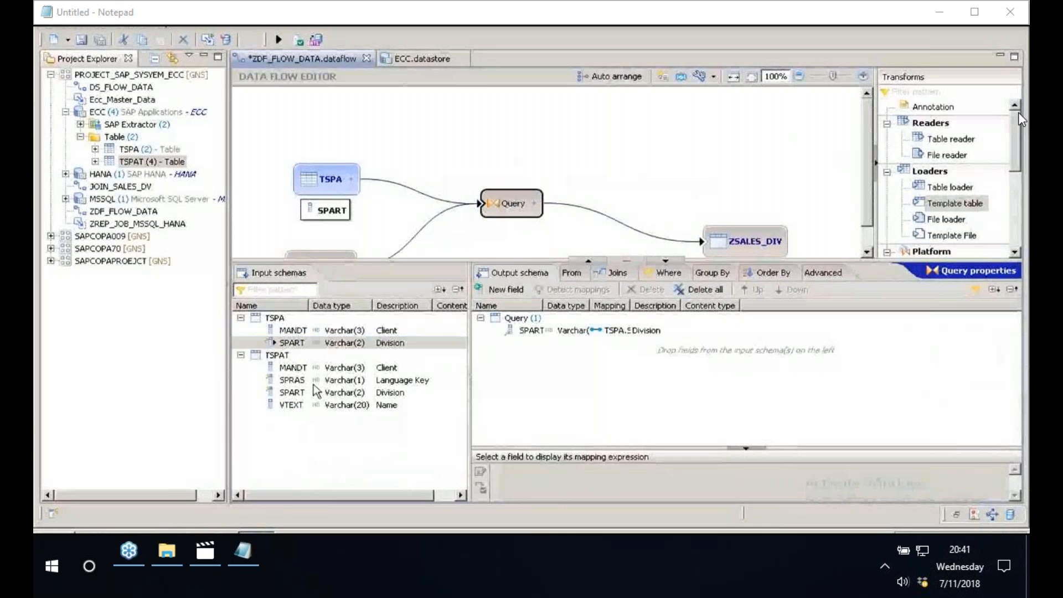
- Add the SPRAS language key field of TSPAT to the Query's output schema
click(306, 393)
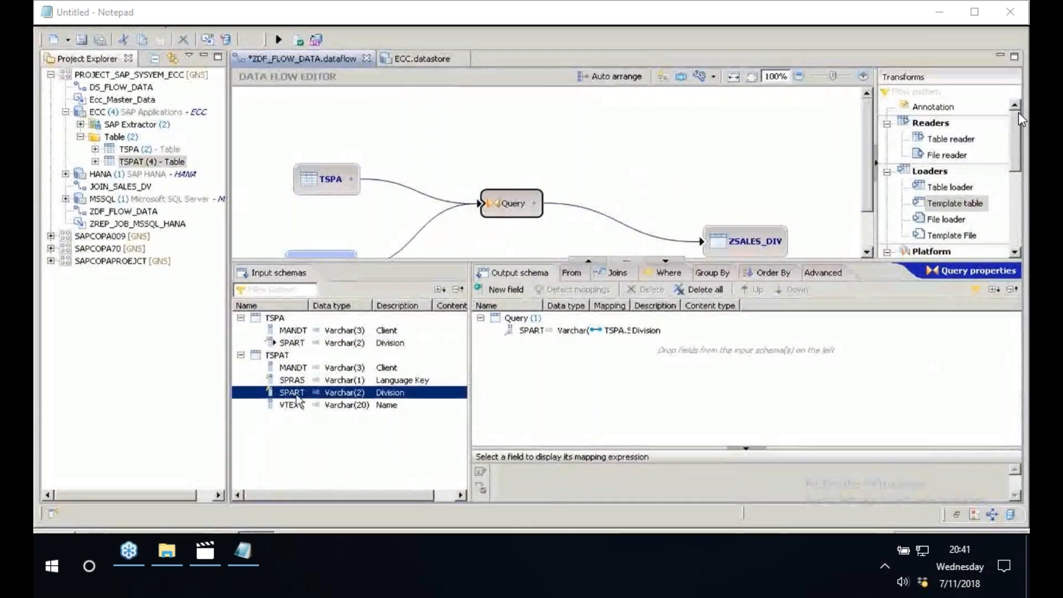
click(297, 382)
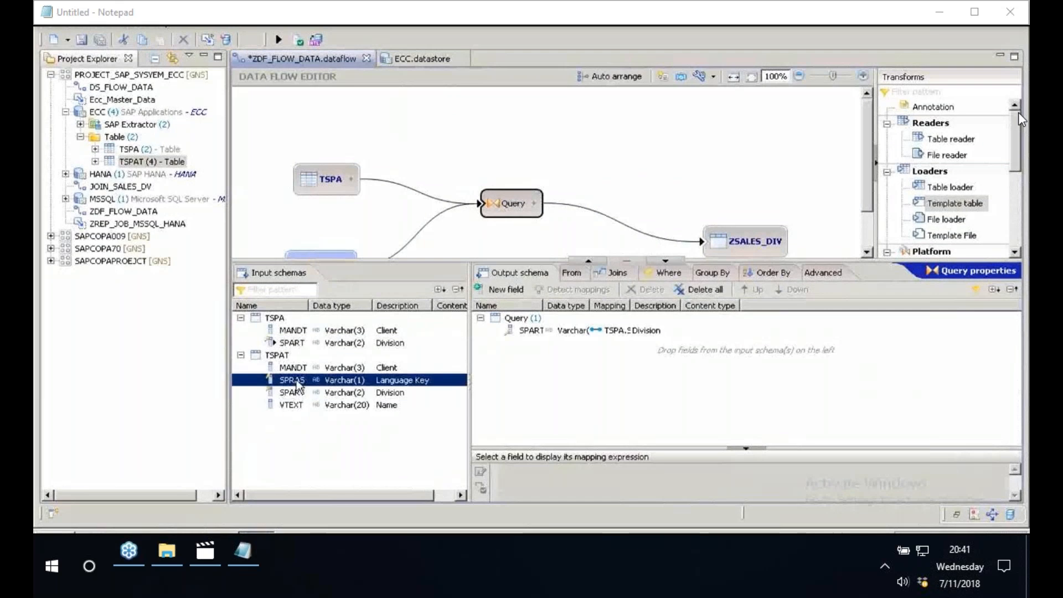
right_click(296, 382)
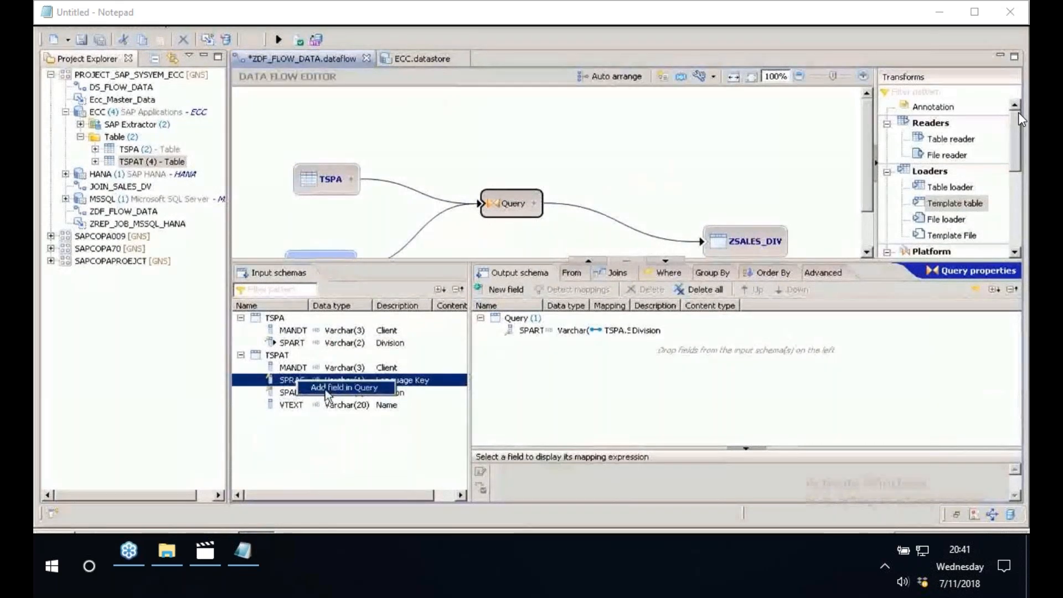
click(344, 388)
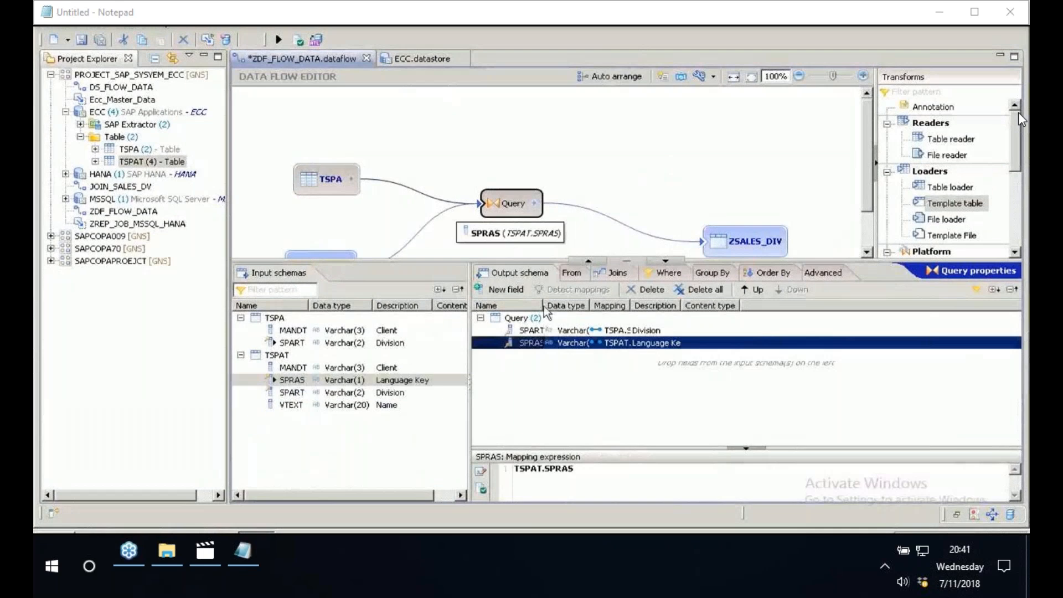
- Add the VTEXT field of TSPAT to the Query's output schema and remove the SPRAS field from it
click(349, 405)
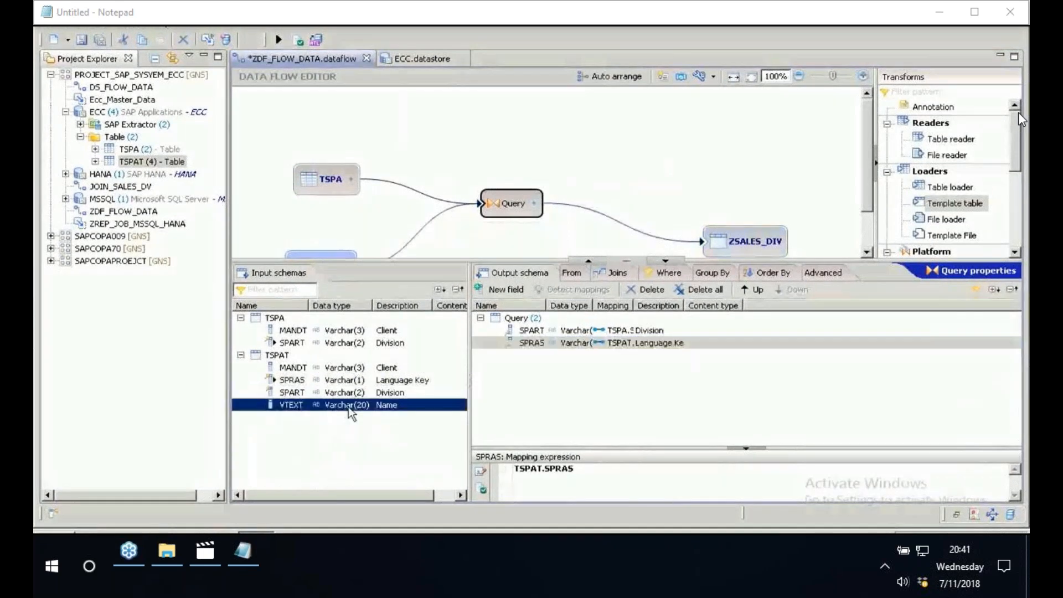
drag(349, 405, 519, 347)
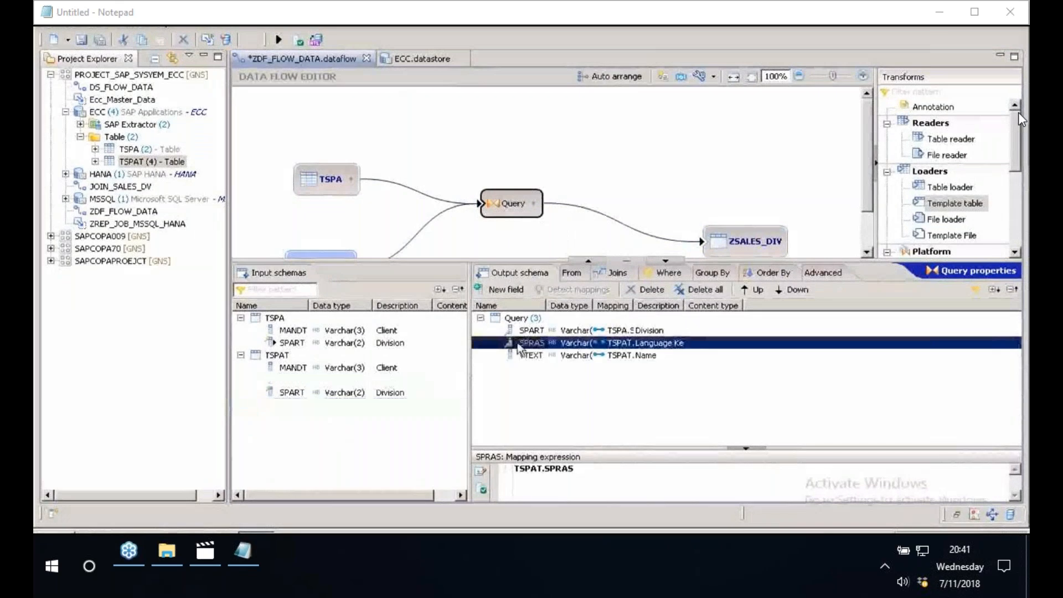
key(Delete)
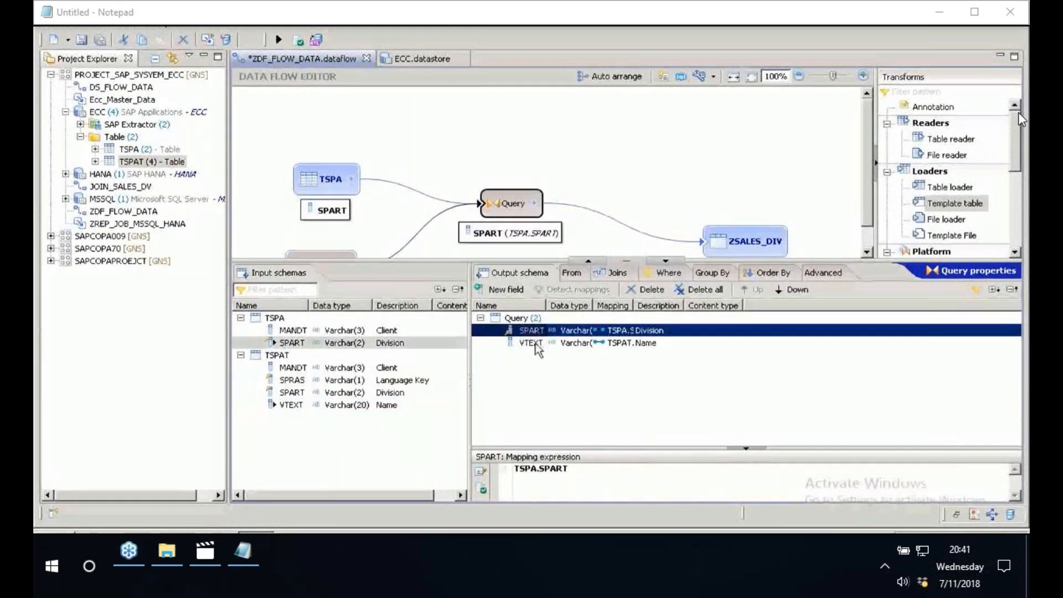
click(532, 343)
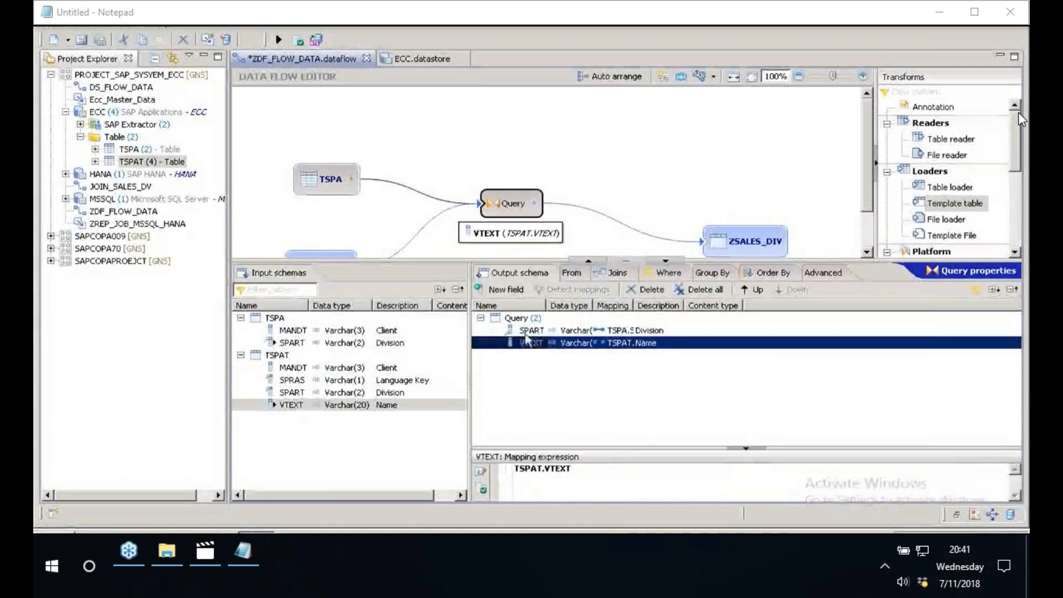
click(526, 335)
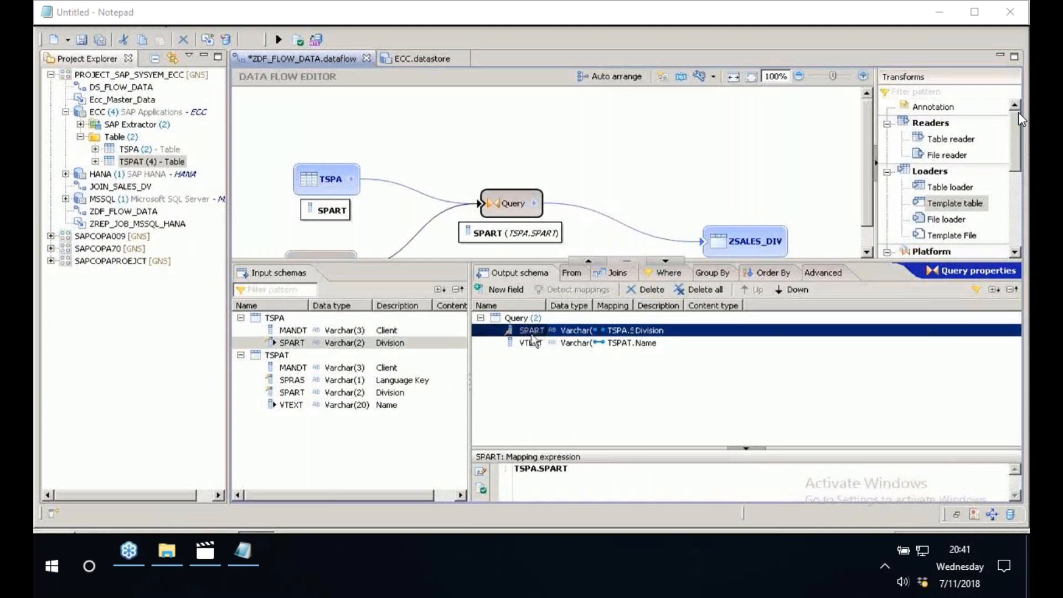
click(533, 342)
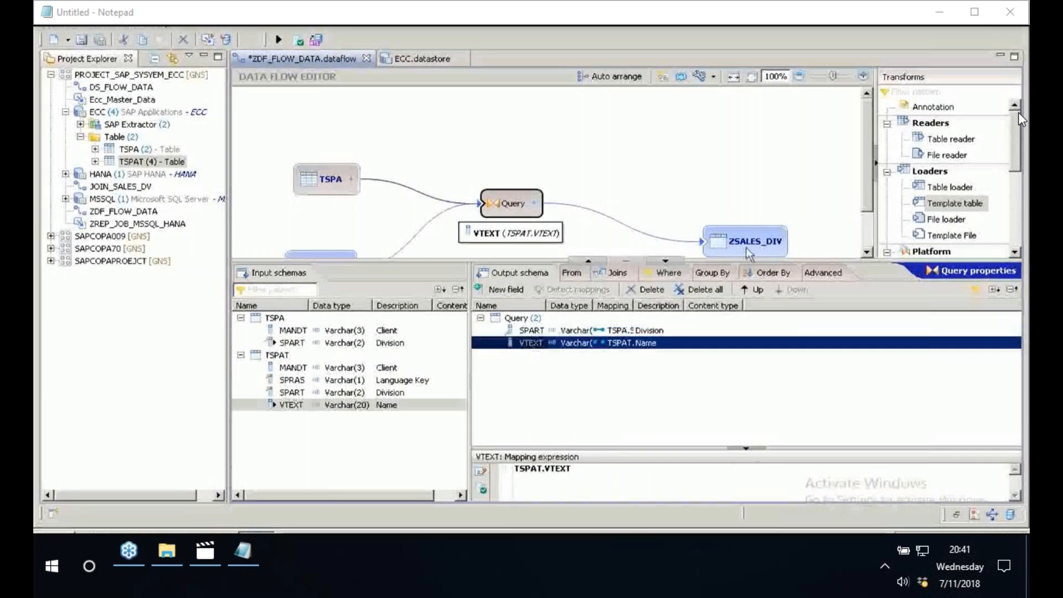
mouse_move(757, 252)
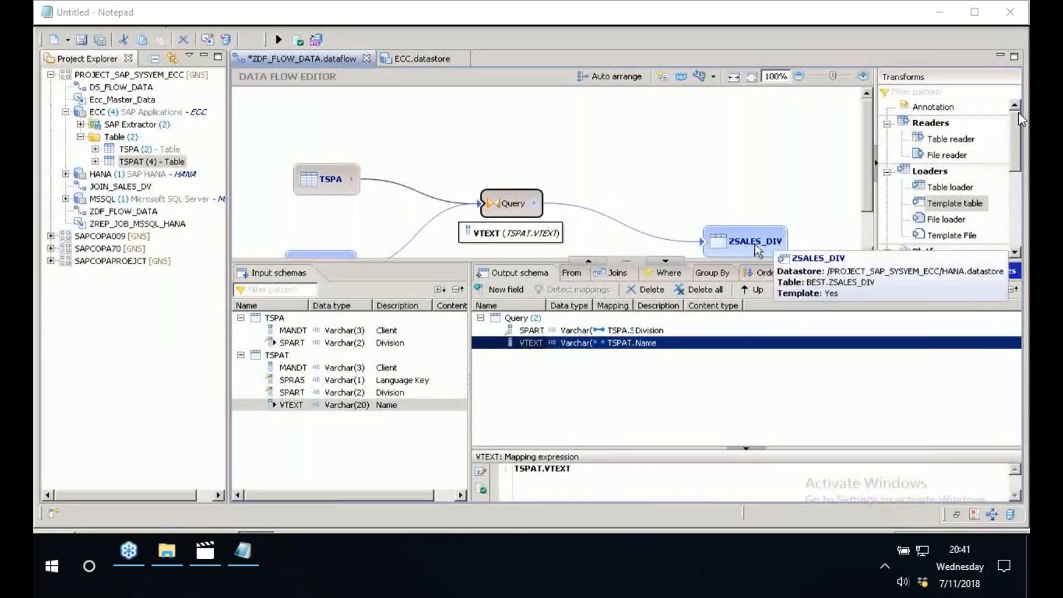
- Add an inner join to the Query with TSPA as the left schema and TSPAT as the right schema
click(612, 274)
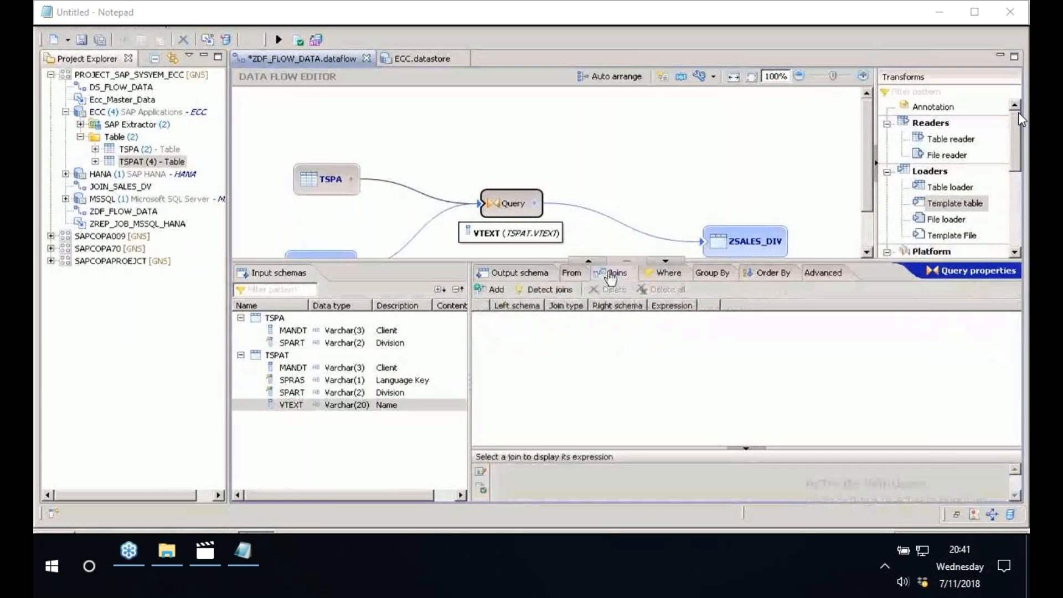
click(490, 289)
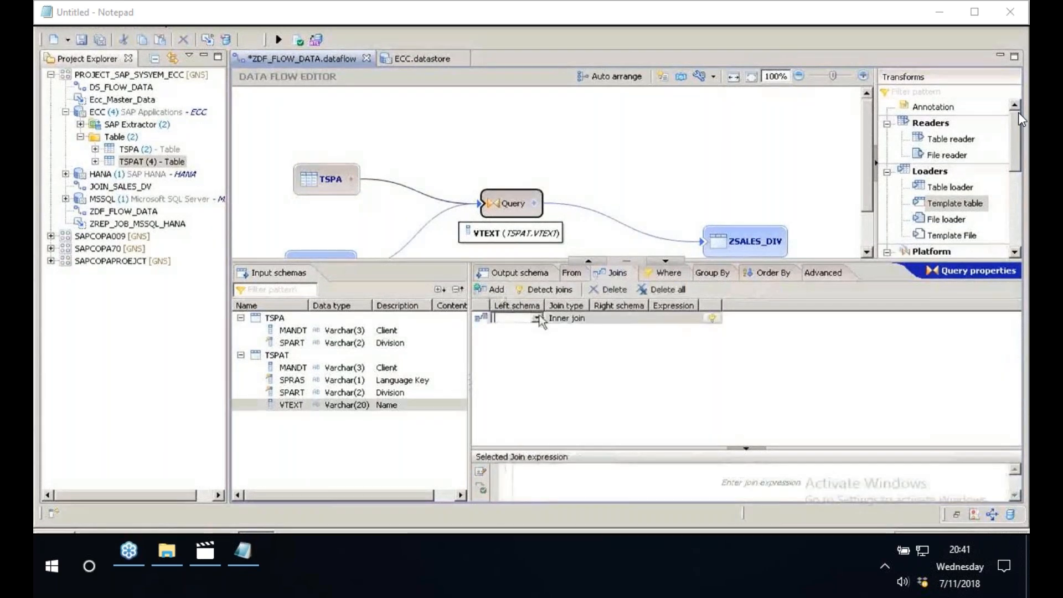
click(537, 319)
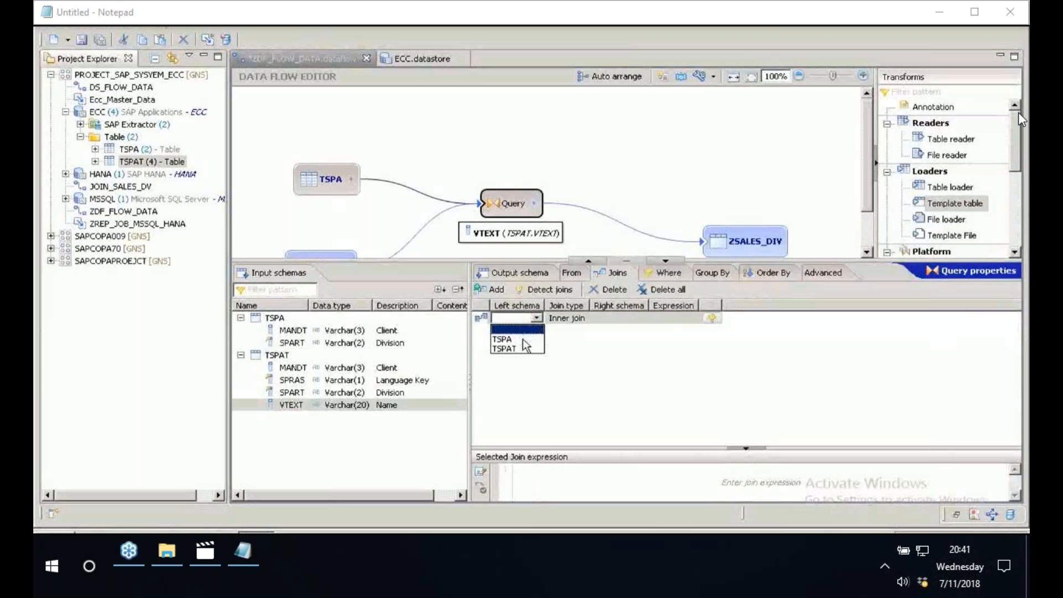
click(524, 341)
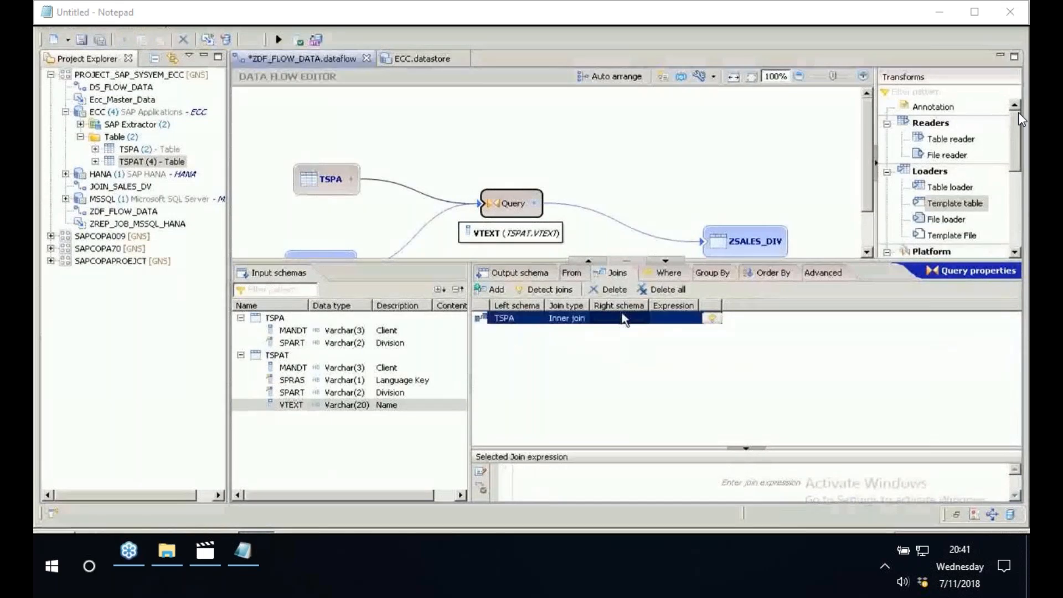
click(624, 319)
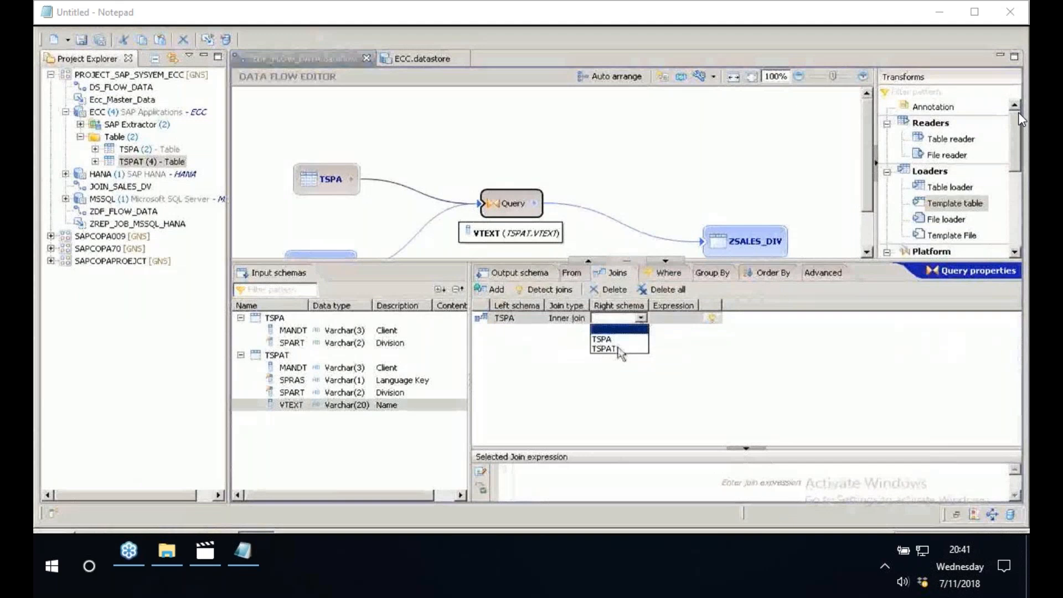
click(606, 349)
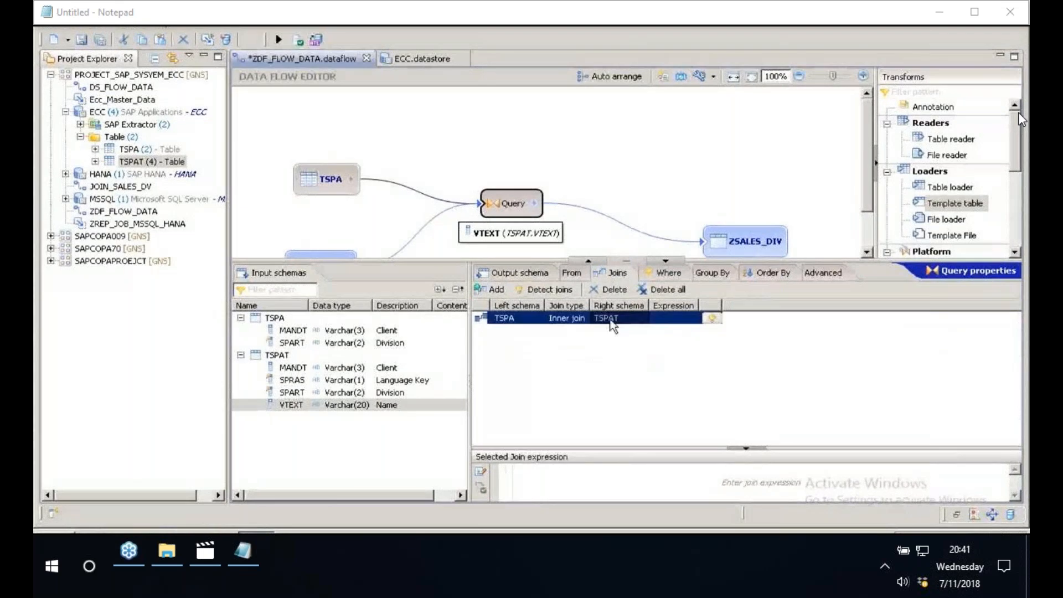
- Create a basic Where filter in the Query so that TSPAT's SPRAS equals E, and accept it
click(664, 275)
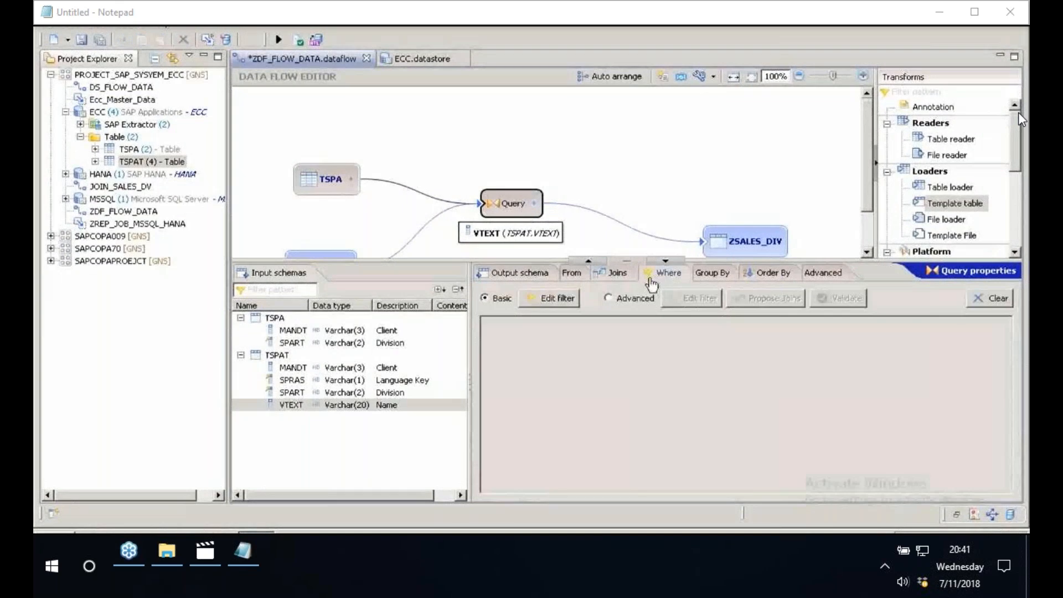
click(545, 299)
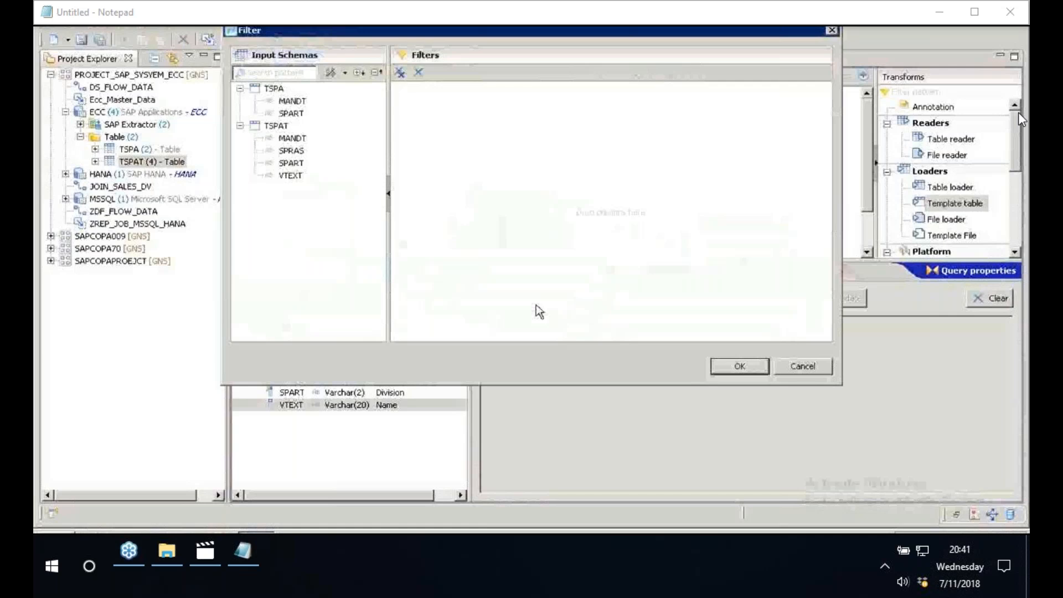
click(290, 114)
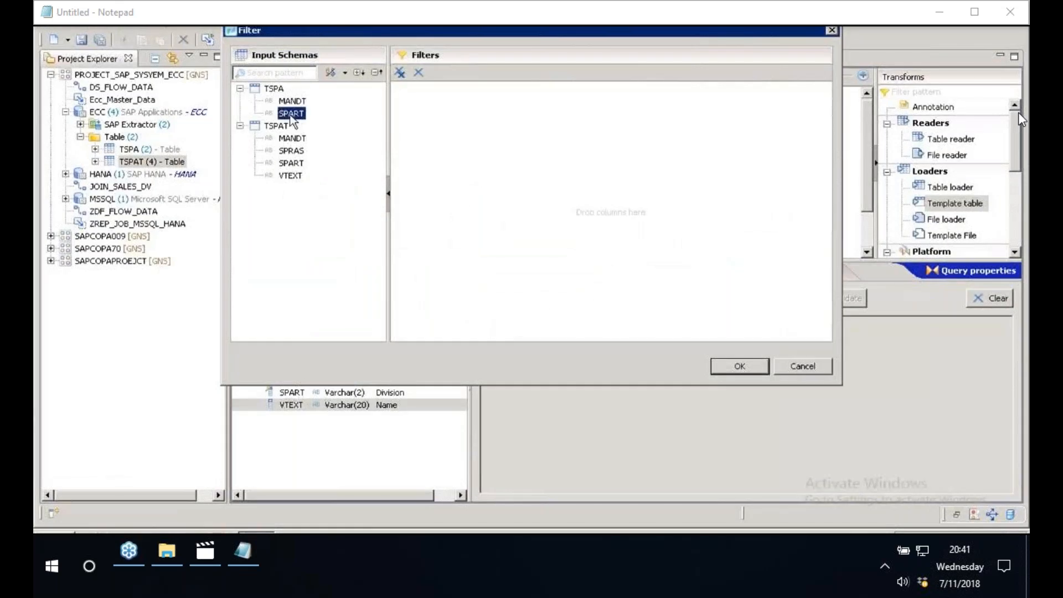
click(292, 151)
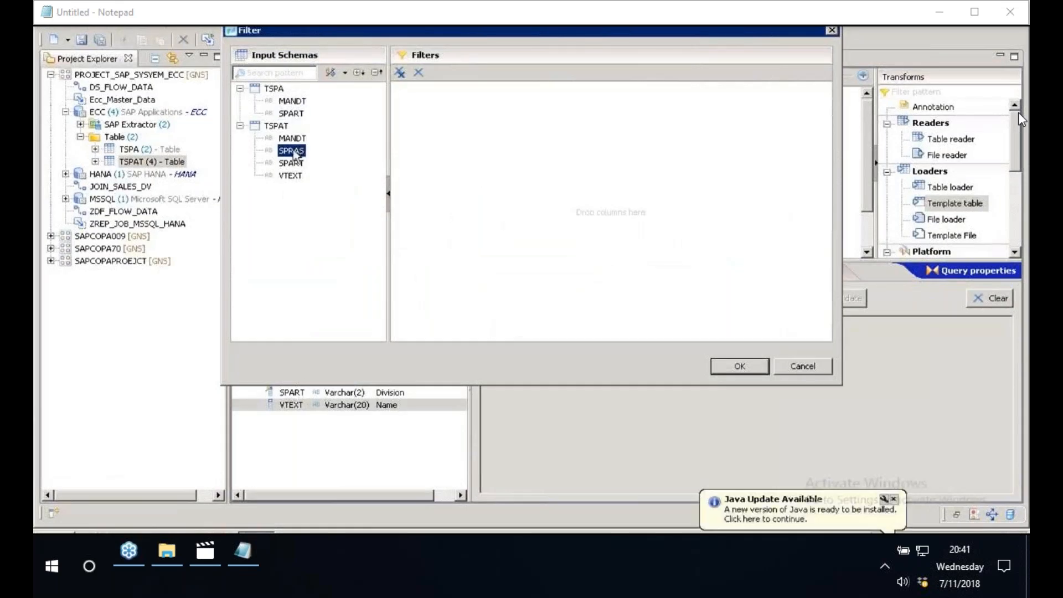
drag(293, 154, 505, 103)
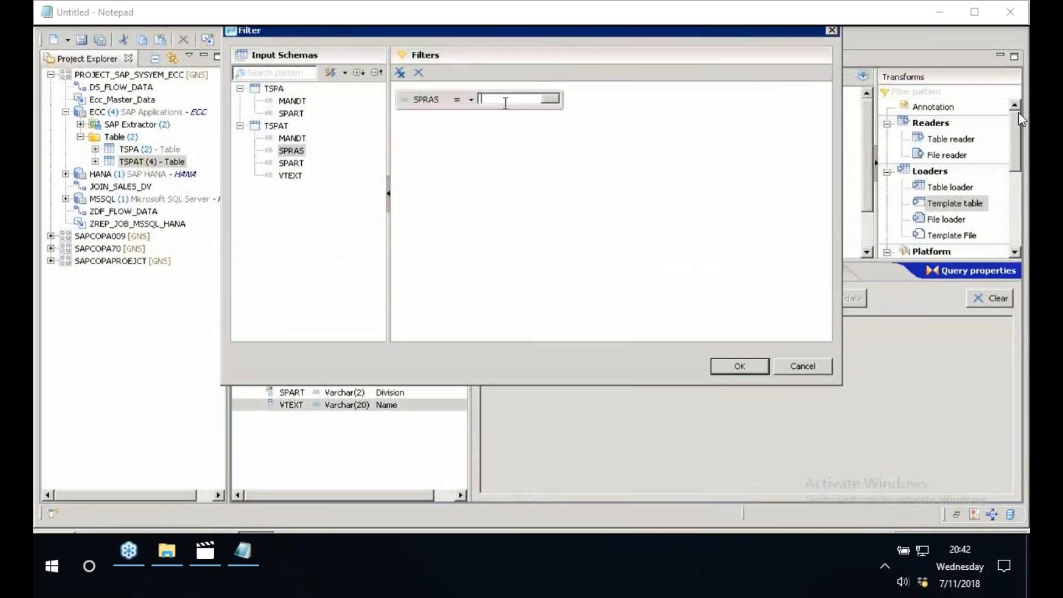
text(E)
click(740, 366)
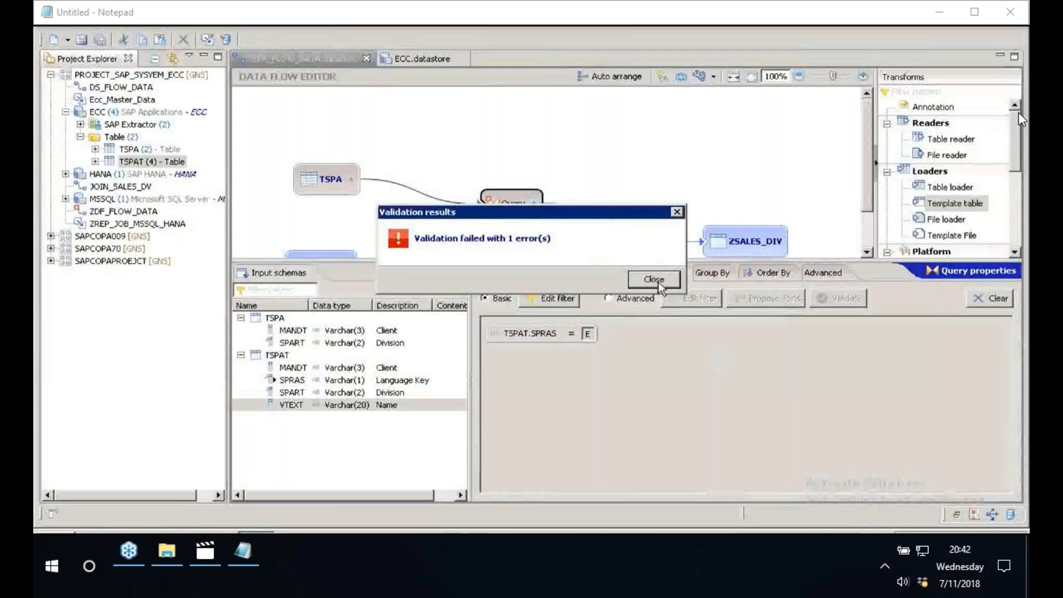
- Dismiss the validation results and problems list, and check the mappings of the Query's output fields SPART and VTEXT
click(655, 280)
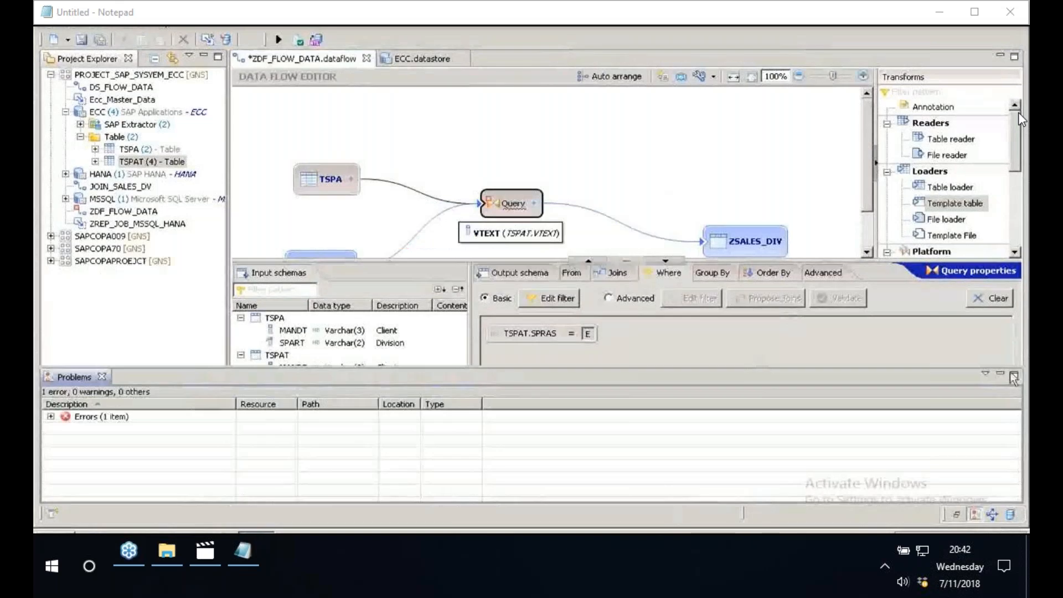
click(1014, 378)
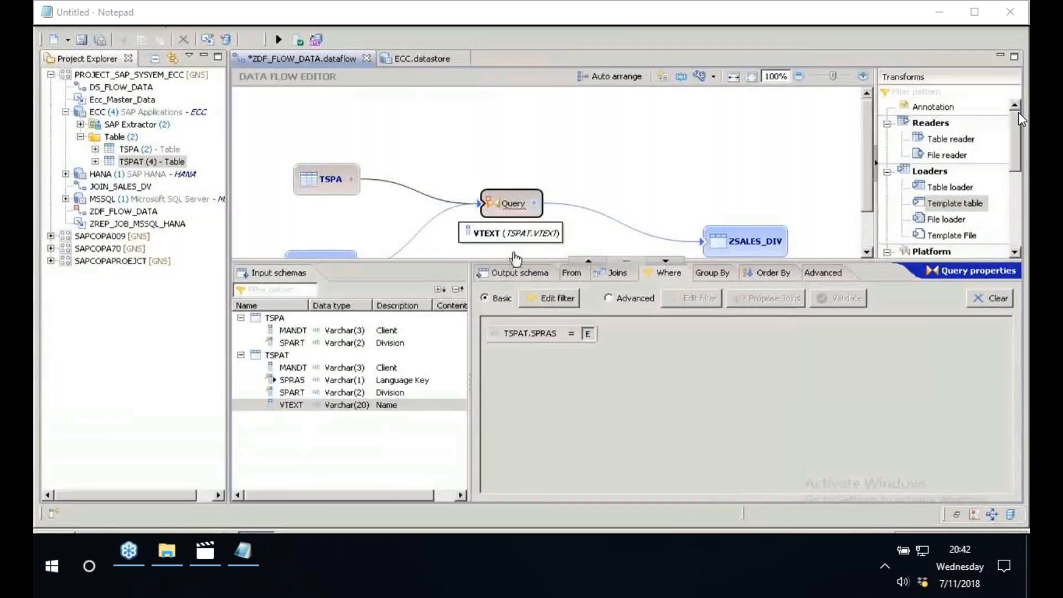
click(517, 272)
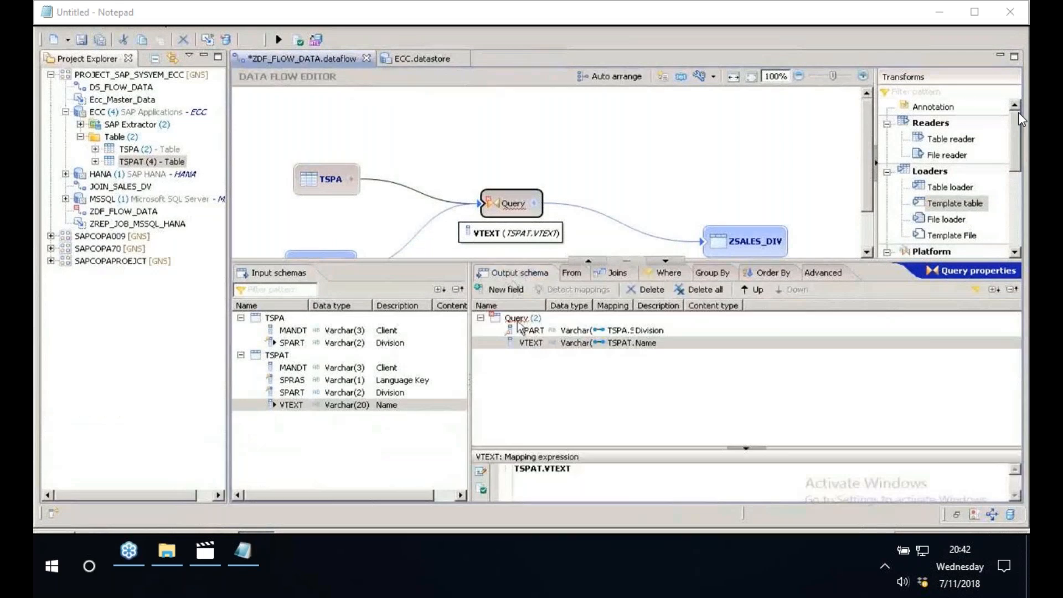
click(532, 331)
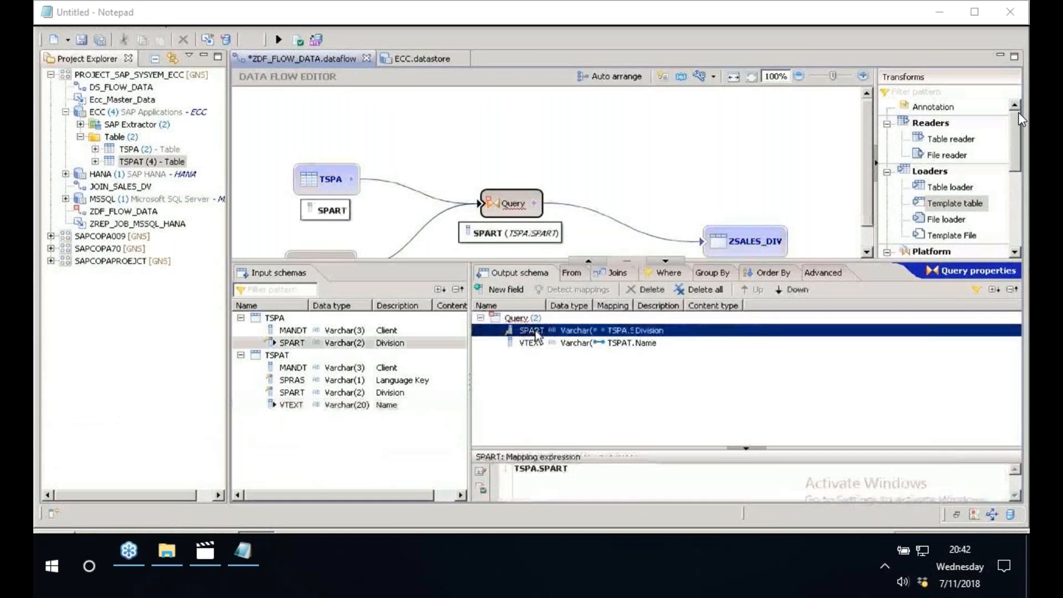
click(537, 344)
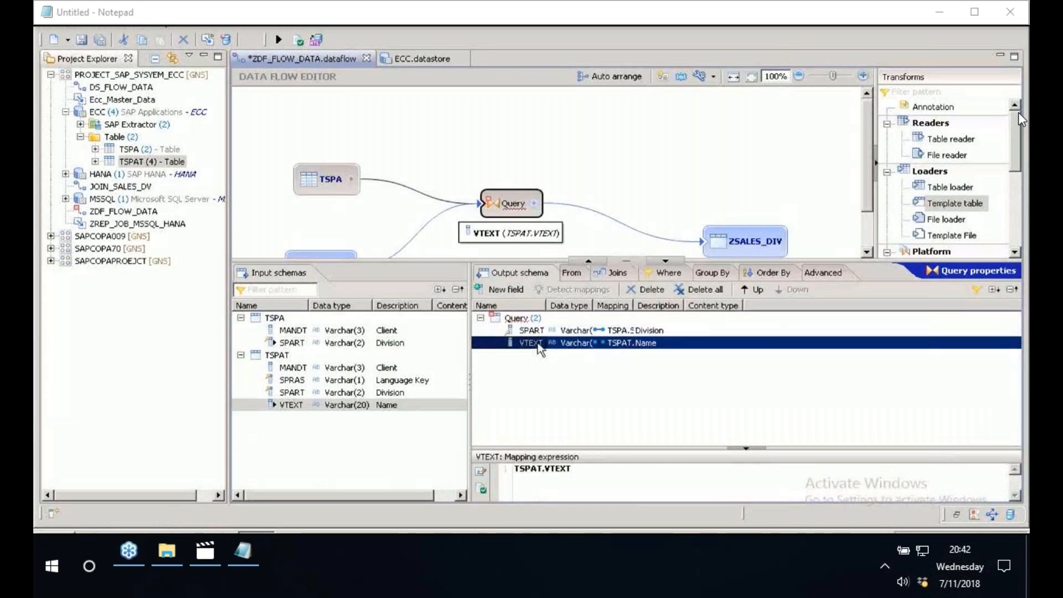
- Detect the join expression between TSPA and TSPAT, rejecting the MANDT proposal and confirming TSPAT.SPART=TSPA.SPART
click(617, 272)
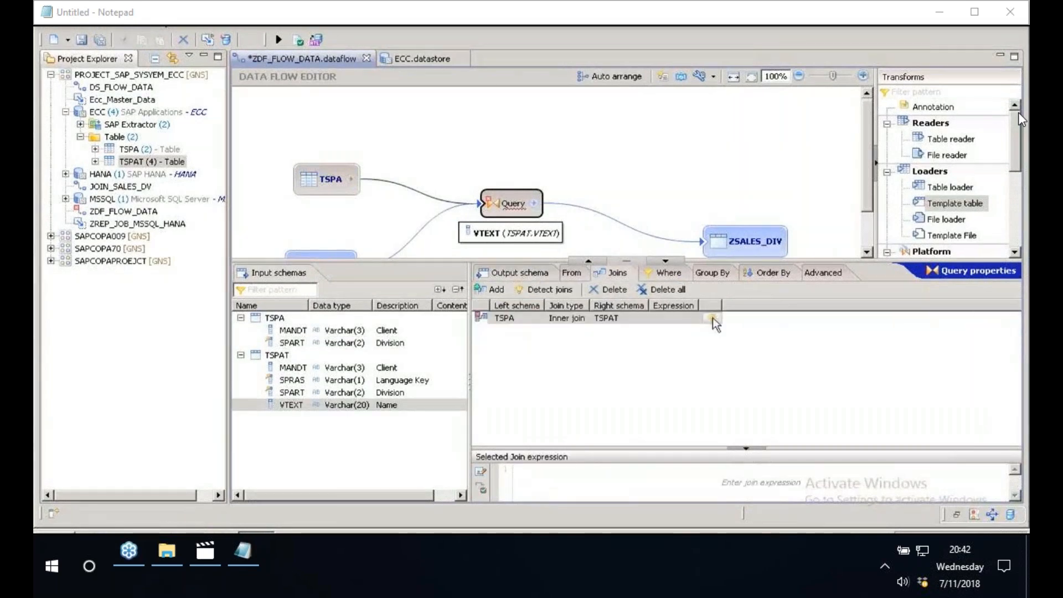
mouse_move(717, 325)
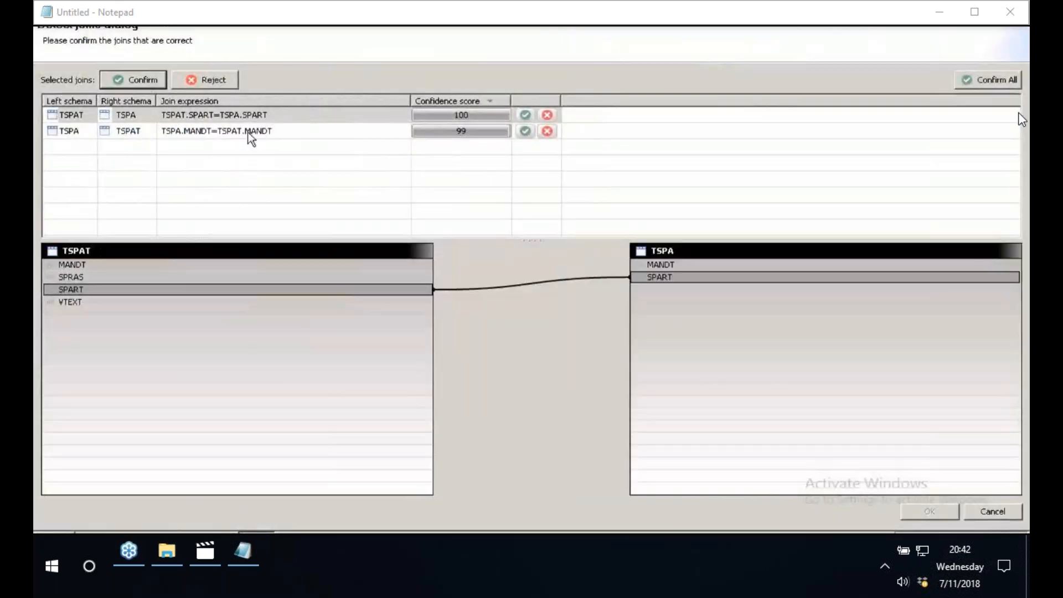
click(123, 117)
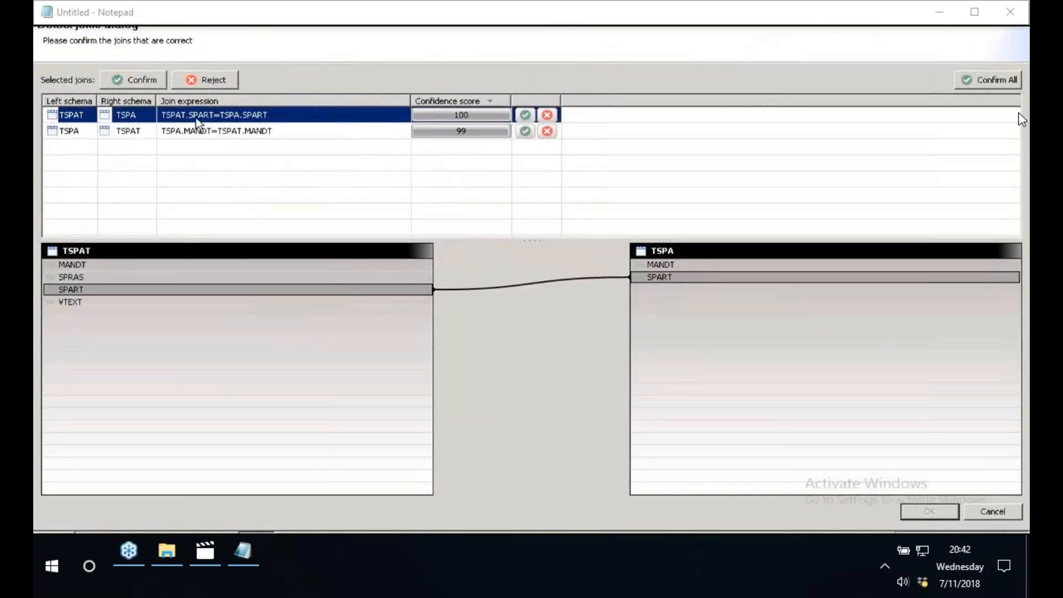
click(236, 132)
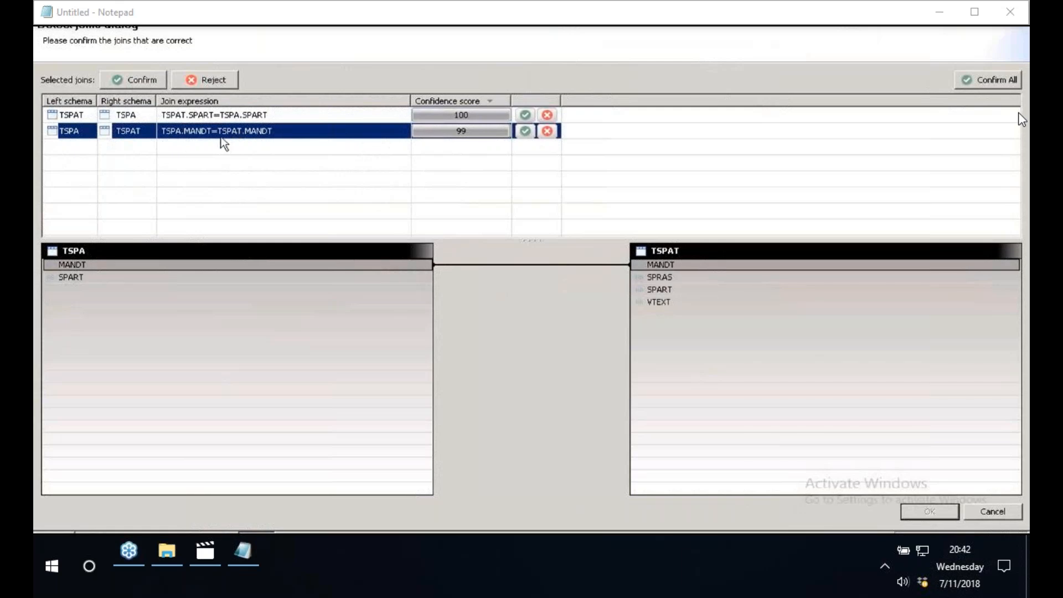
click(548, 131)
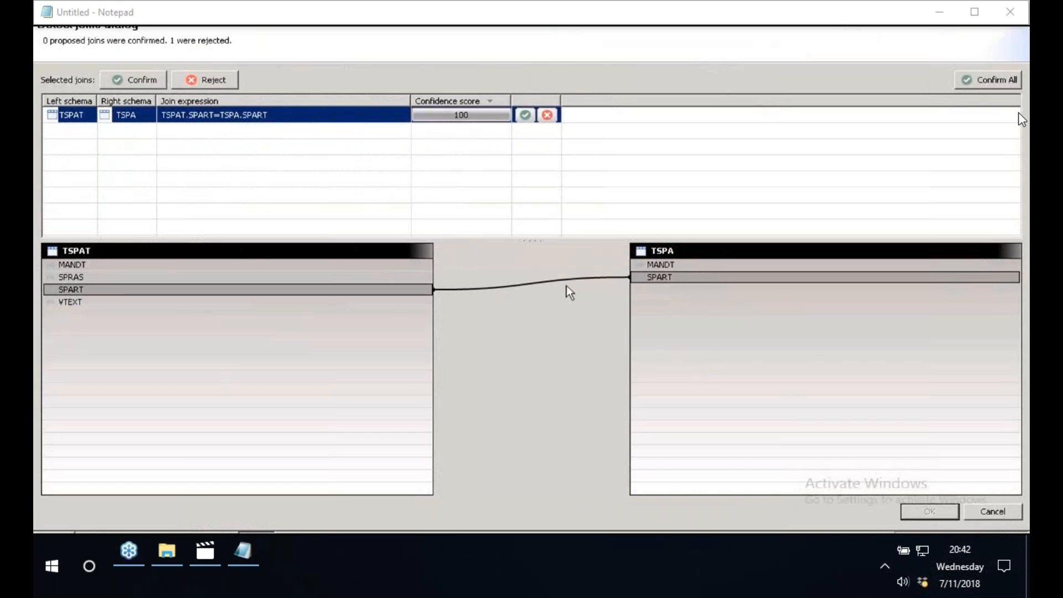
click(140, 83)
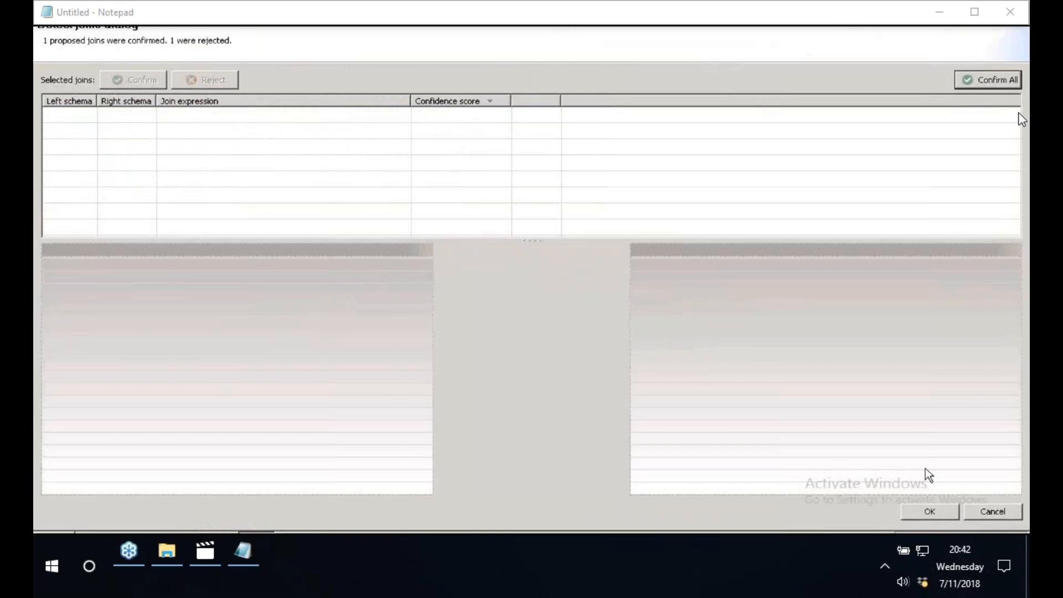
click(931, 510)
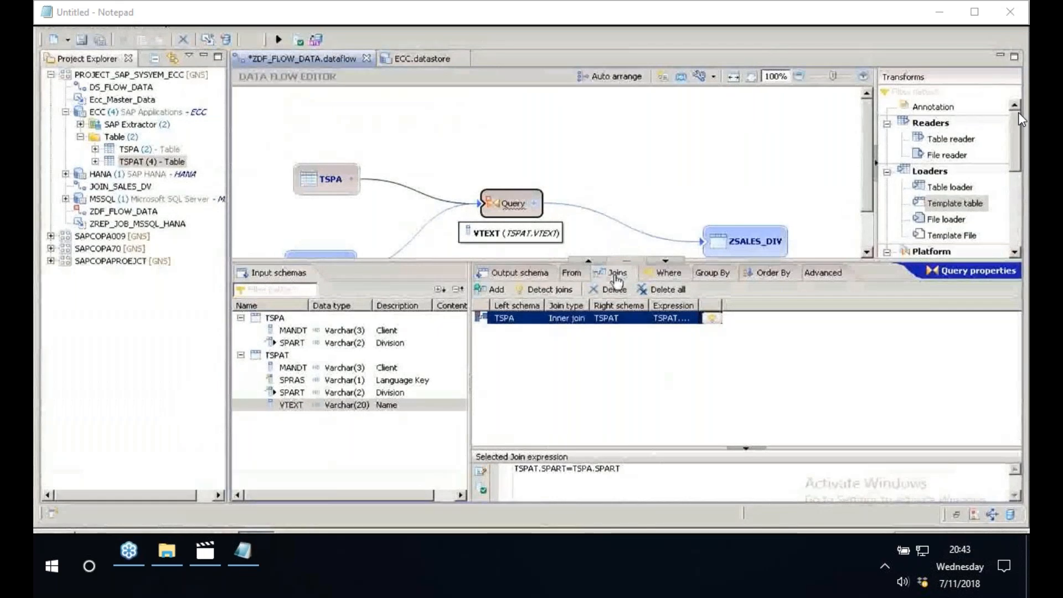
- Return to the Query's output schema and validate the ZDF_FLOW_DATA data flow again
click(519, 273)
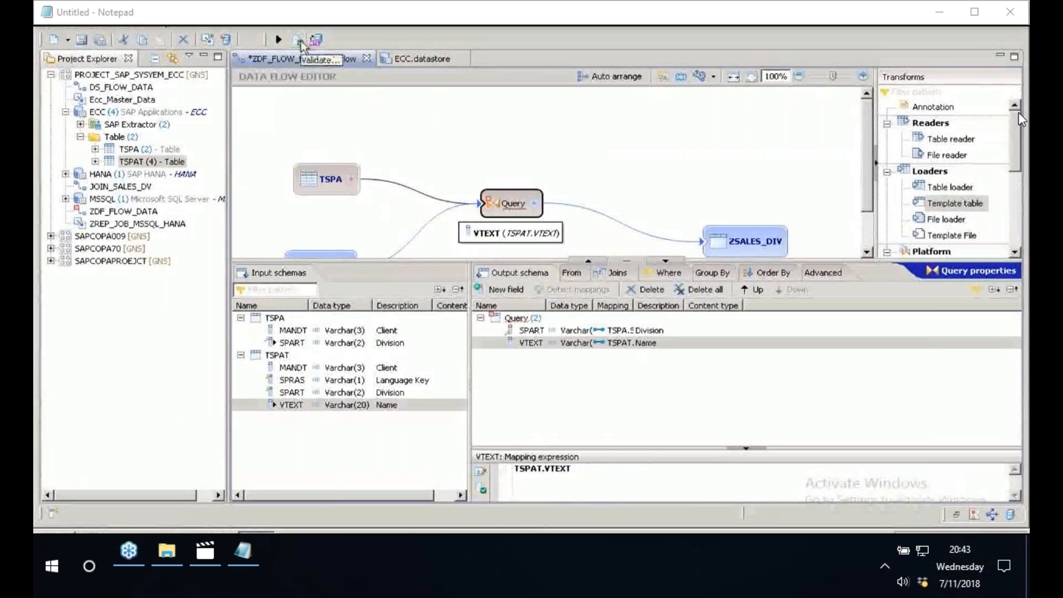
click(300, 42)
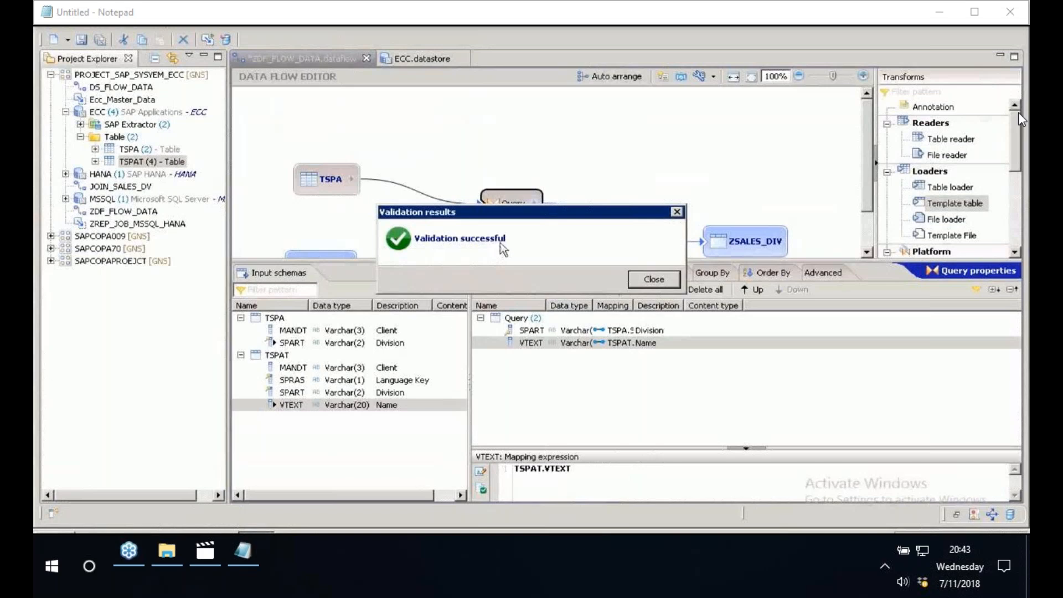
click(654, 279)
- Execute the ZDF_FLOW_DATA data flow, saving its changes and using job server JobServer_1 with the default execution parameters
click(277, 43)
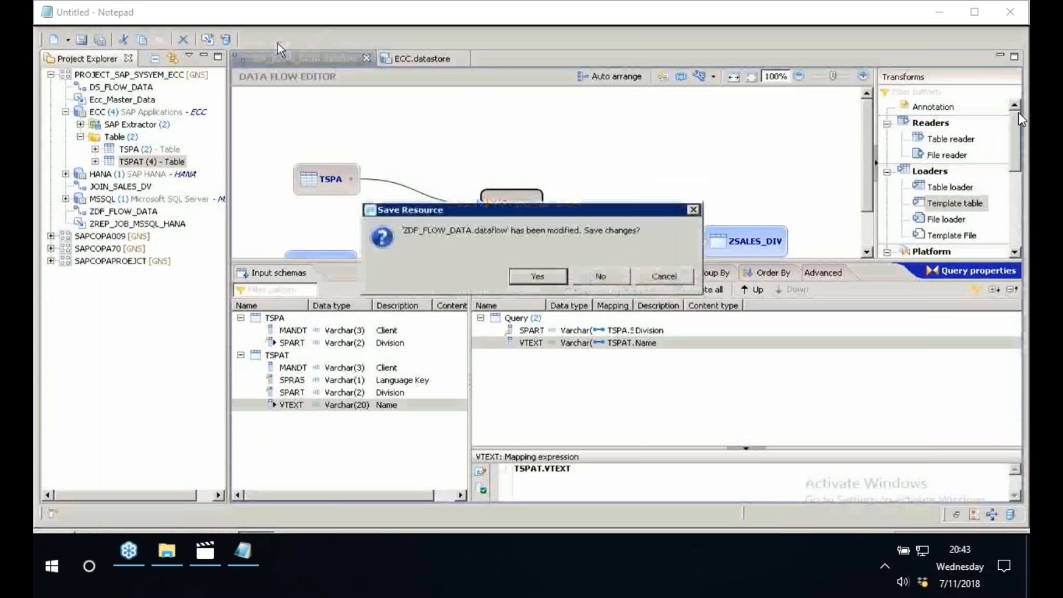
click(556, 285)
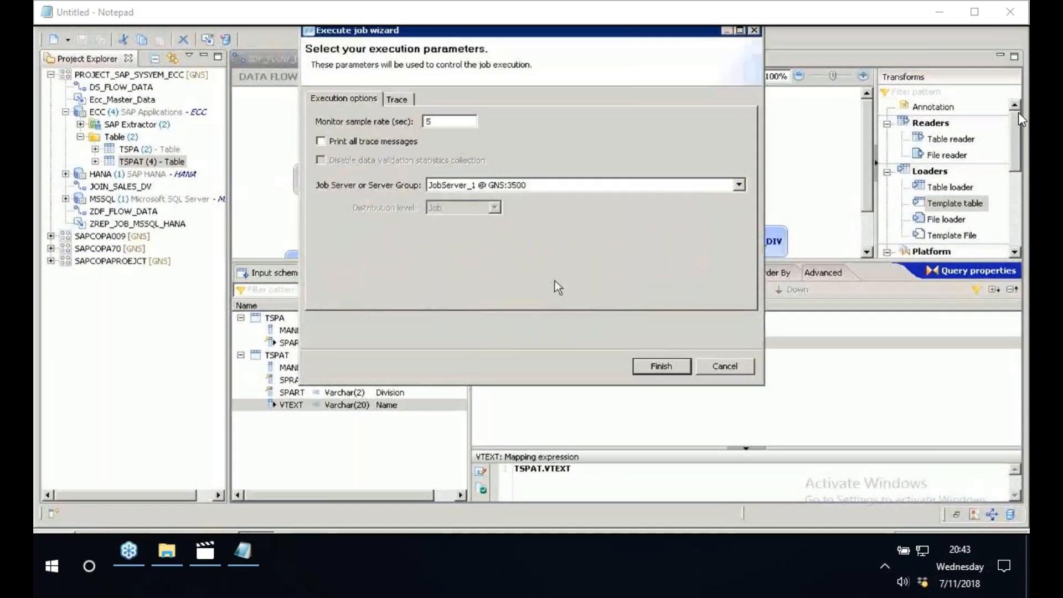
click(663, 368)
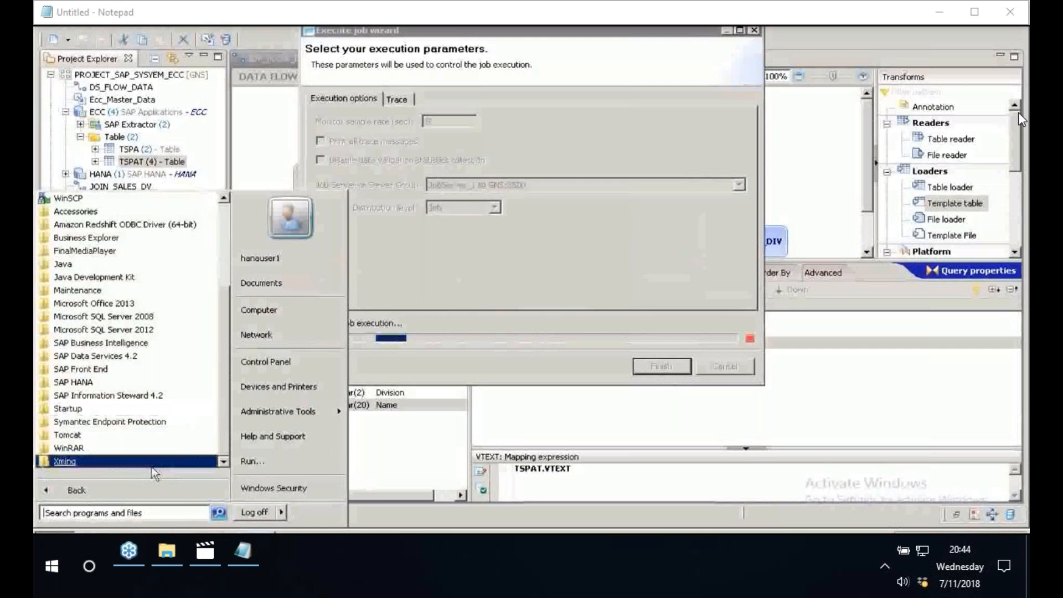
- Start SAP HANA Studio with the hdbstudio workspace and log on to the HDB (BEST) system by entering the database user's password
click(150, 490)
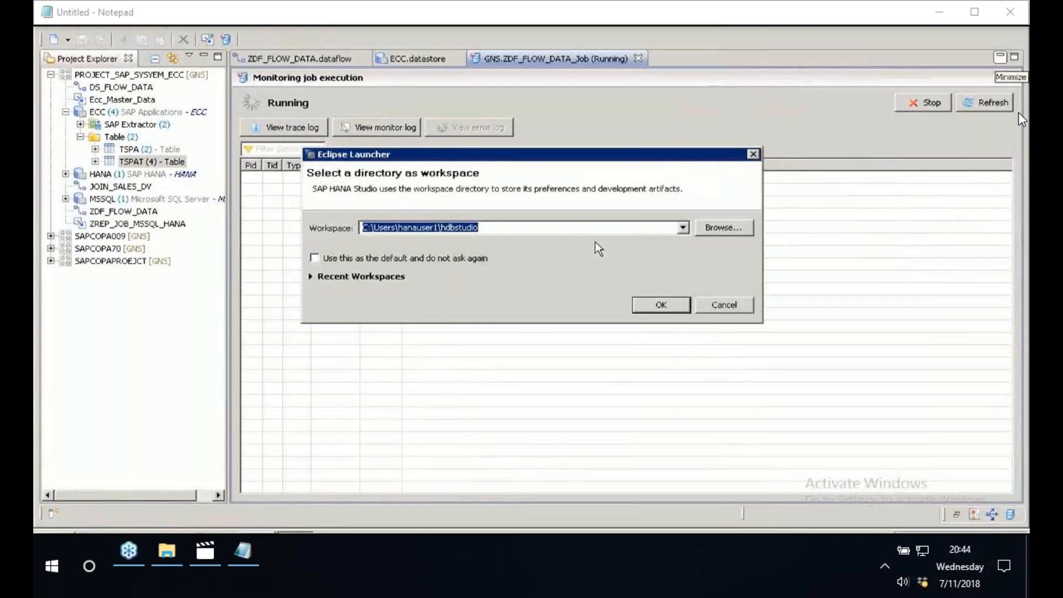
click(663, 303)
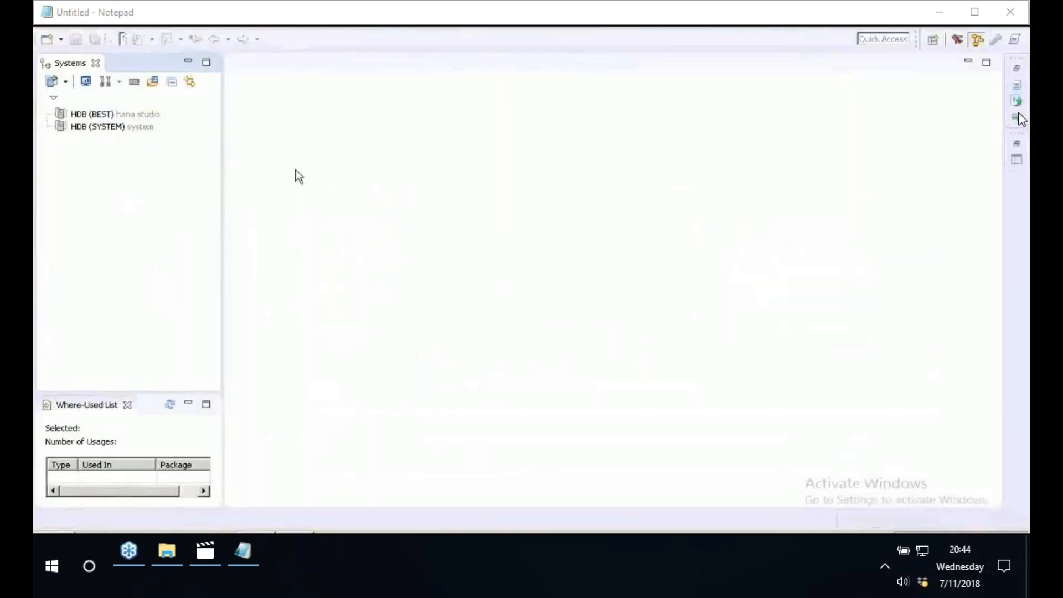
click(91, 116)
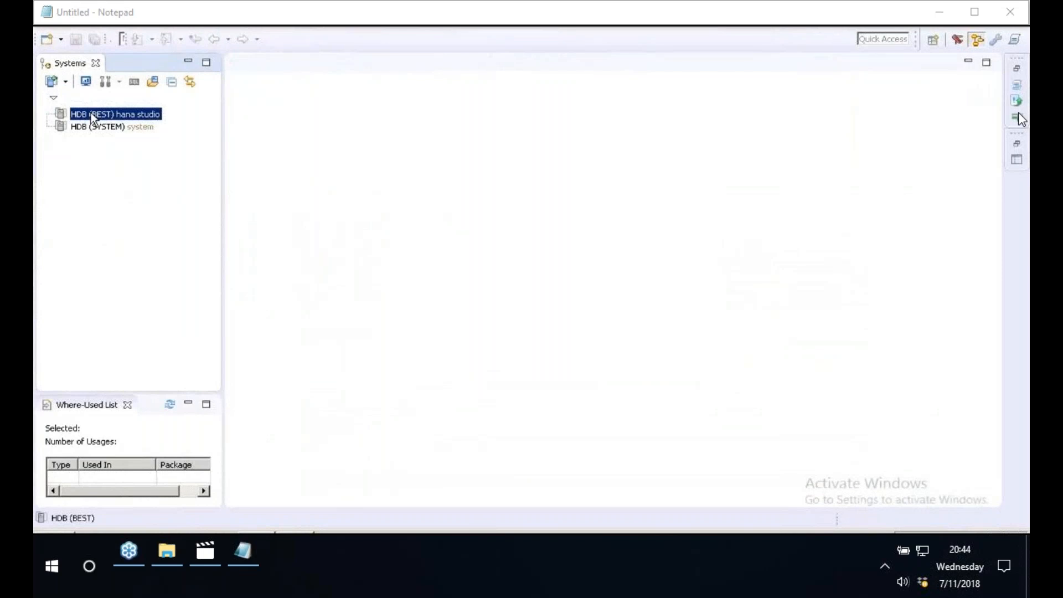
right_click(92, 117)
click(121, 126)
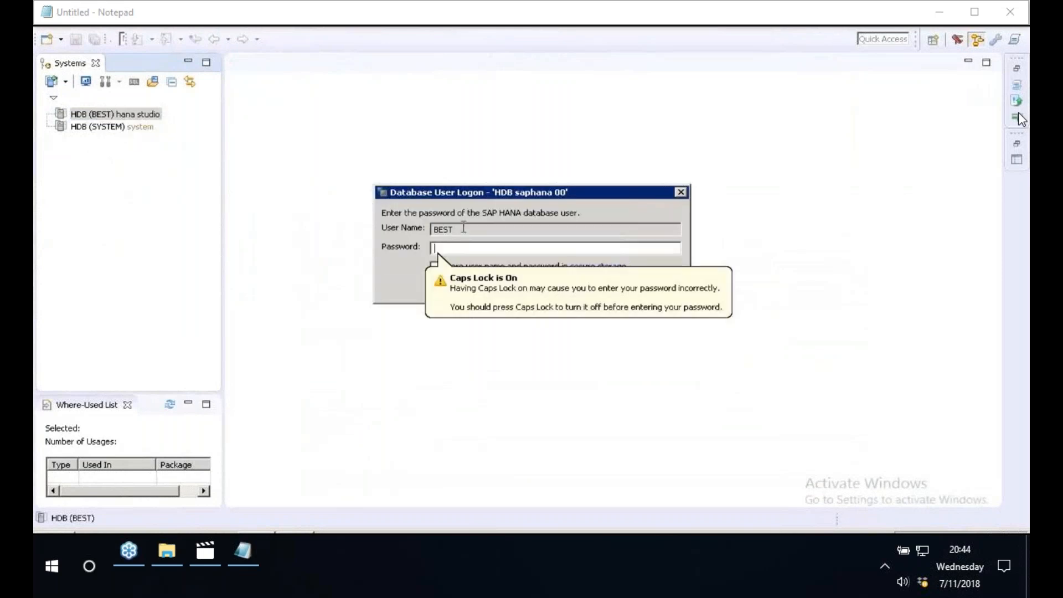
click(454, 250)
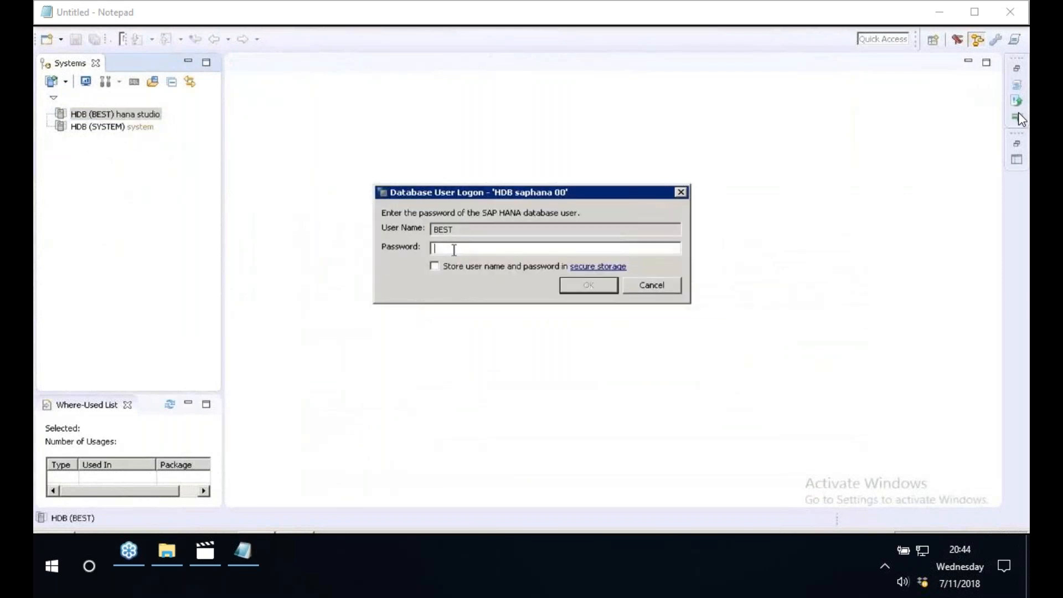
text(************)
key(Return)
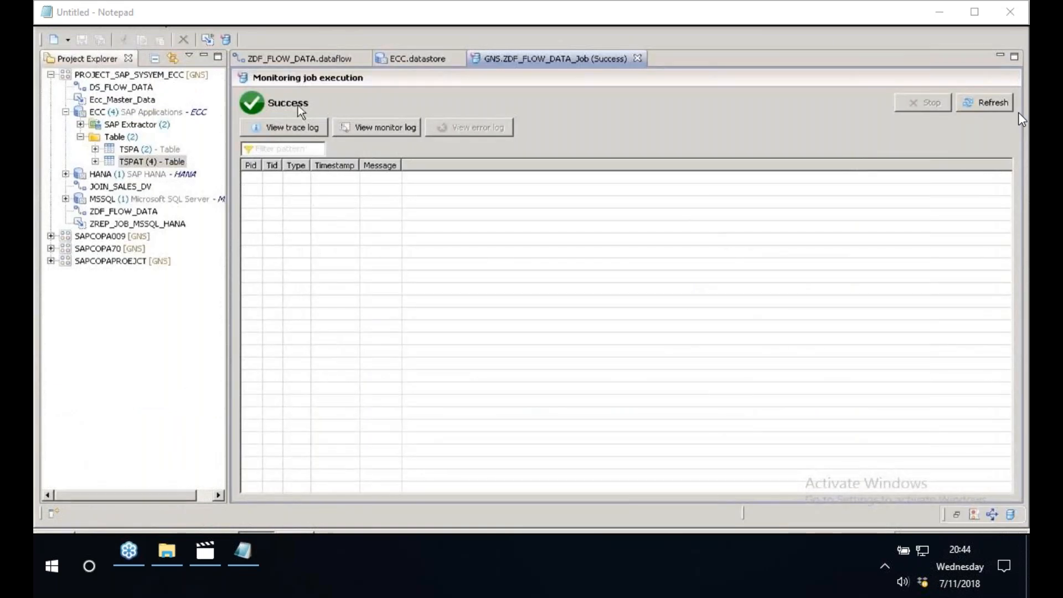
- In Data Services Workbench, view the job's trace log and select the target table name ZSALES_DIV in the data flow for copying
click(285, 129)
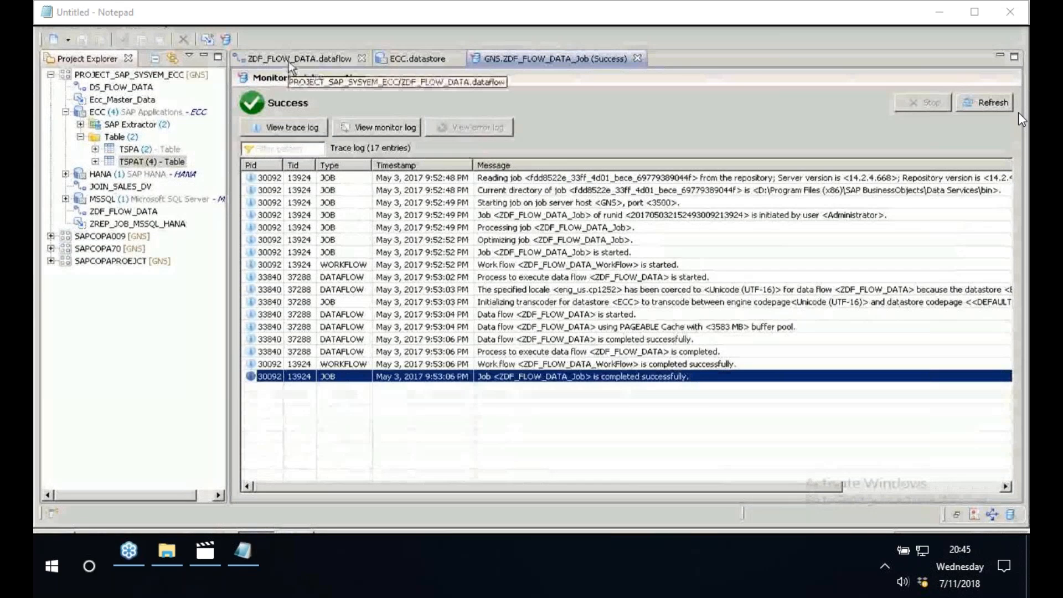
click(292, 59)
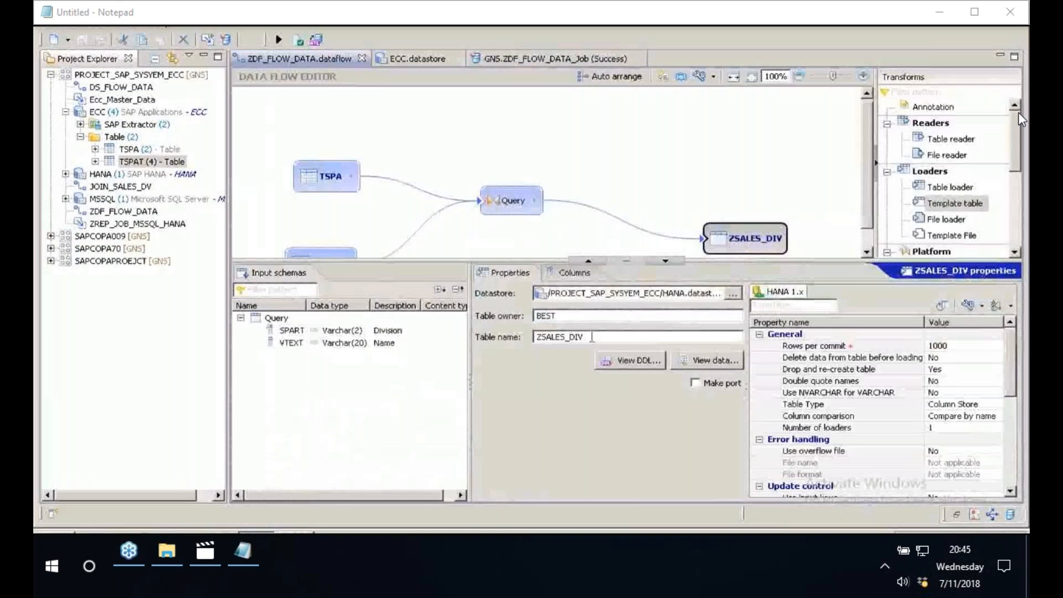
drag(592, 337, 502, 340)
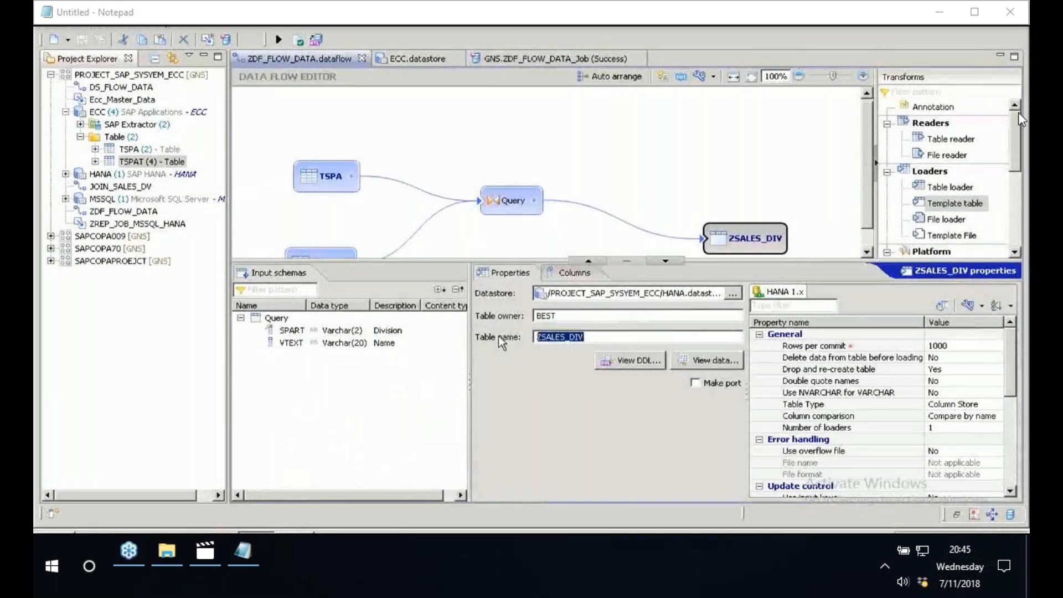
- Switch to SAP HANA Studio and expand the BEST schema in the catalog of the HDB (BEST) system
mouse_move(297, 538)
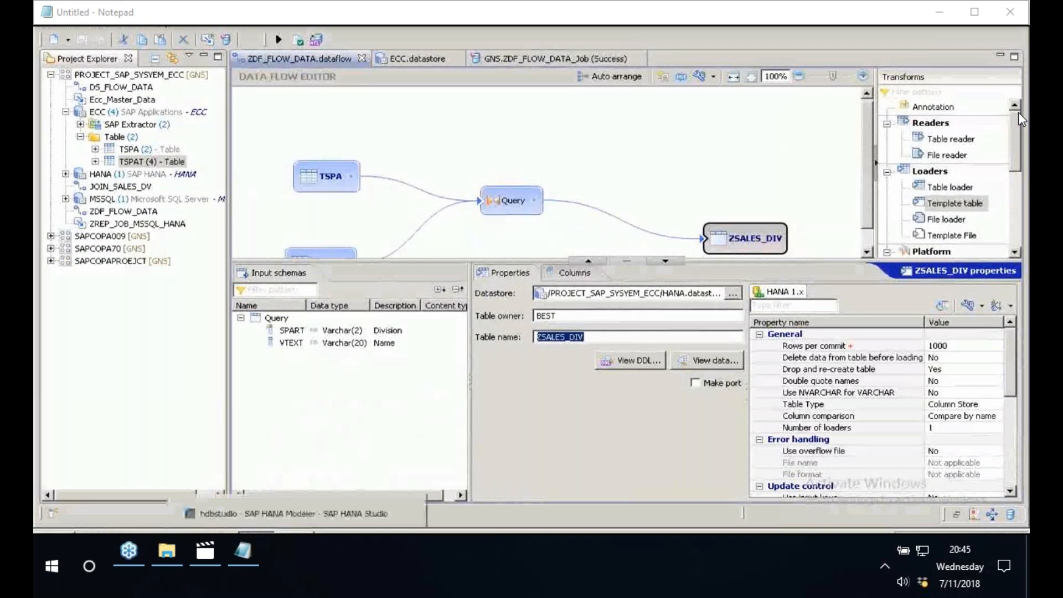
click(294, 514)
click(101, 151)
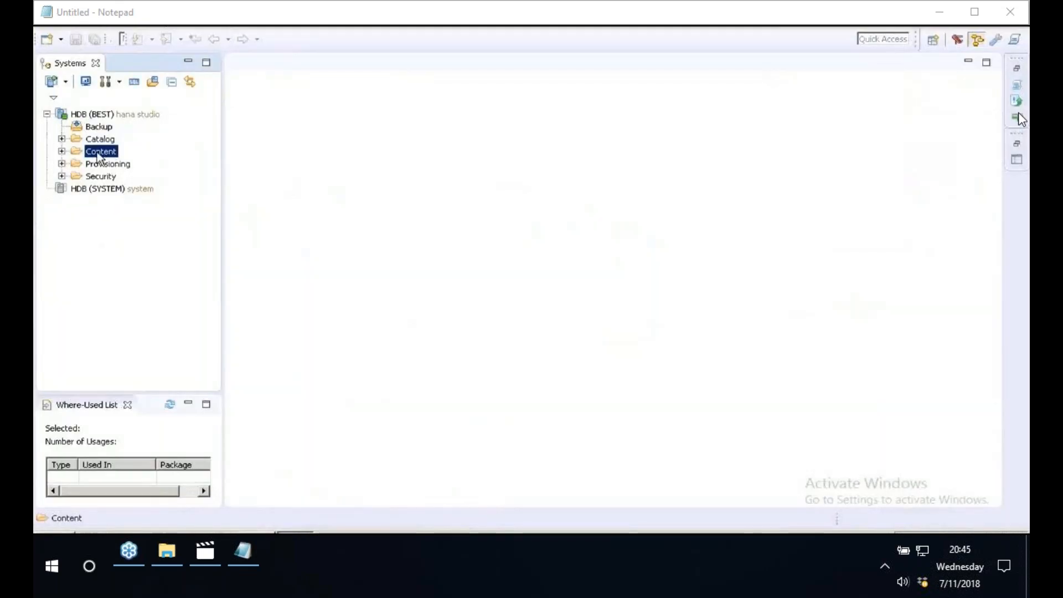
click(61, 139)
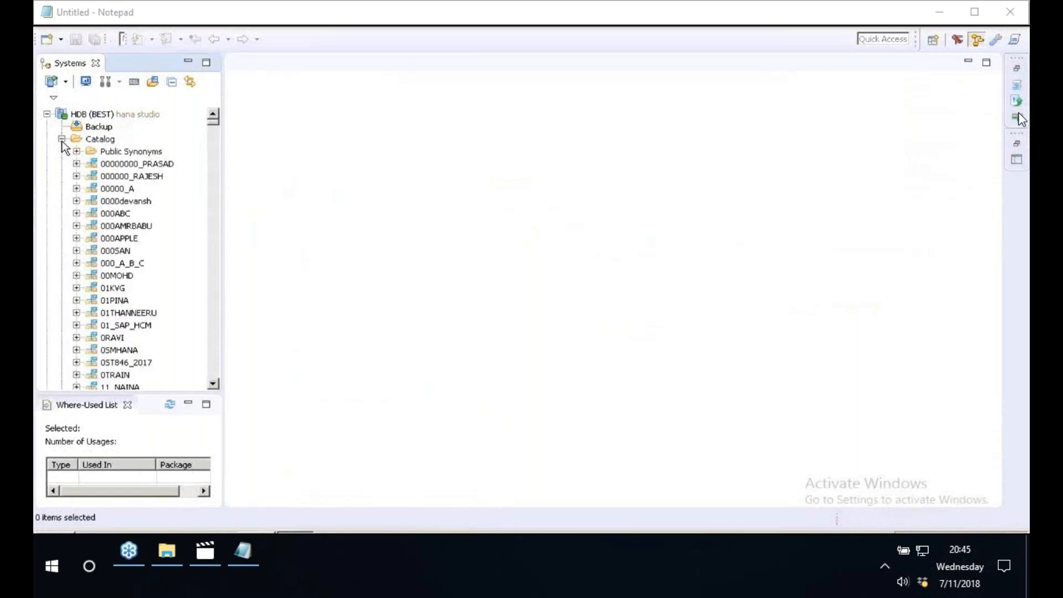
click(128, 178)
text(best)
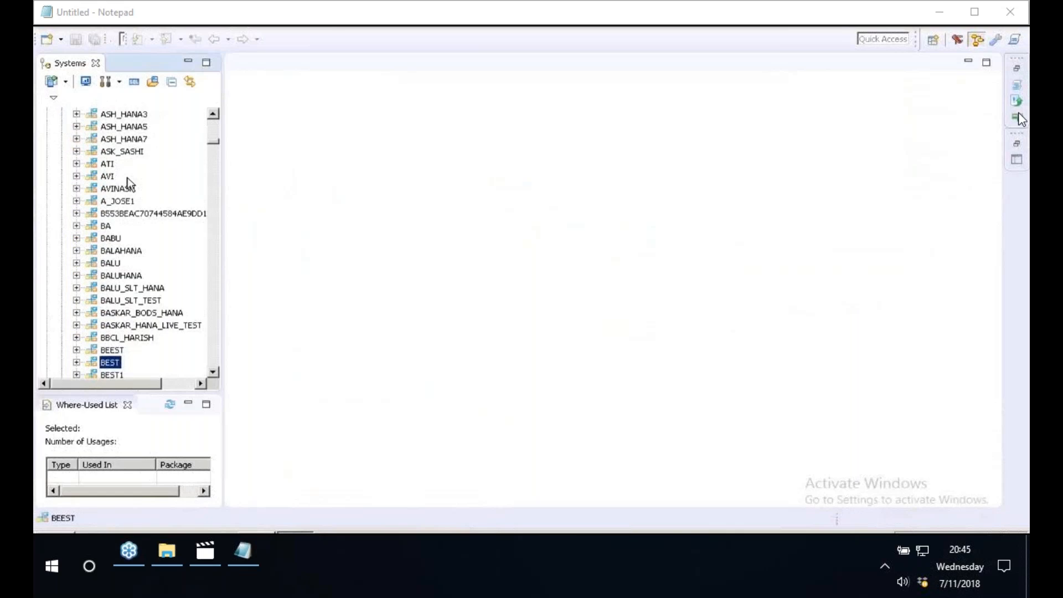
scroll(215, 373, down, 4)
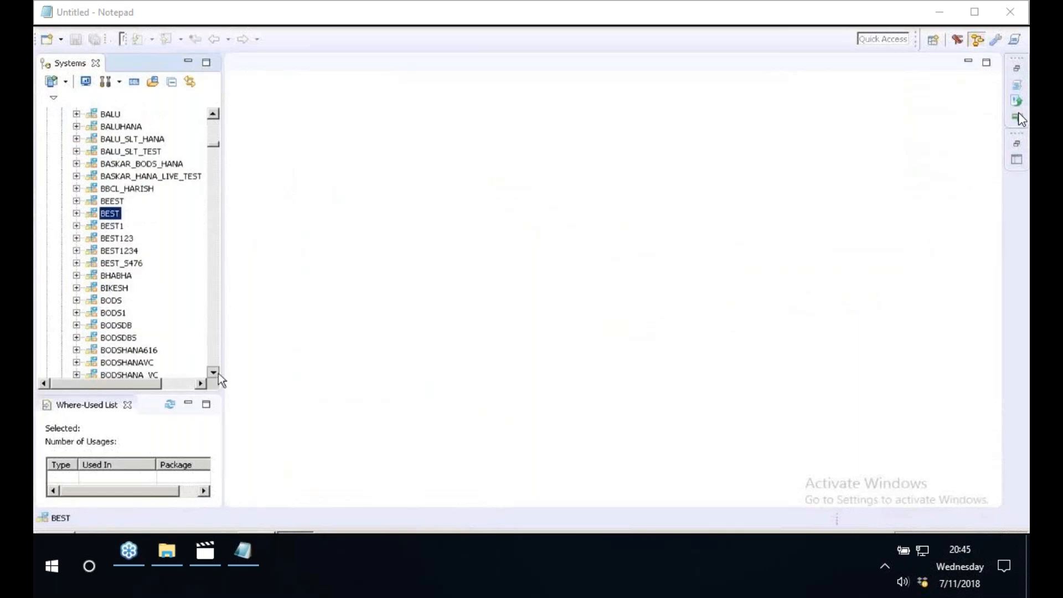
click(214, 372)
click(77, 202)
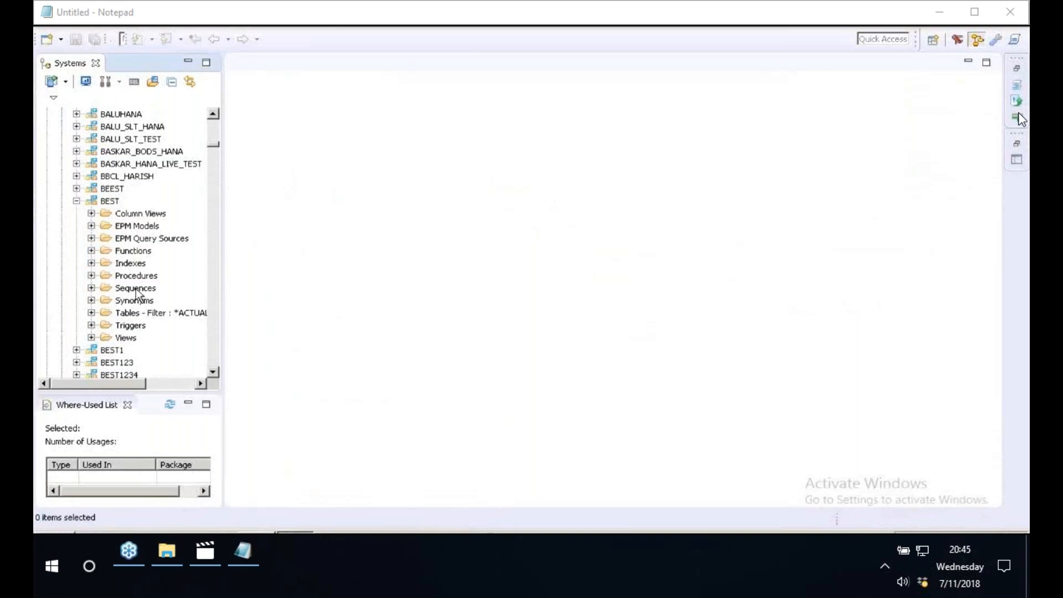
- Filter the BEST schema's tables by ZSALES_DIV, widen the system tree and expand the filtered tables
click(131, 314)
right_click(130, 317)
click(202, 463)
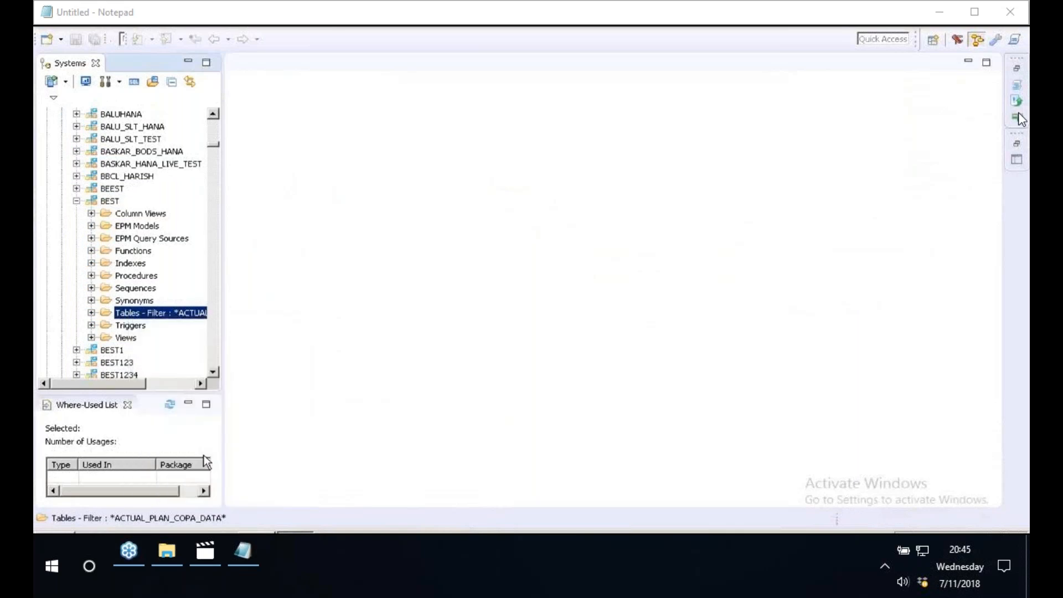
click(395, 236)
click(584, 298)
drag(220, 224, 354, 208)
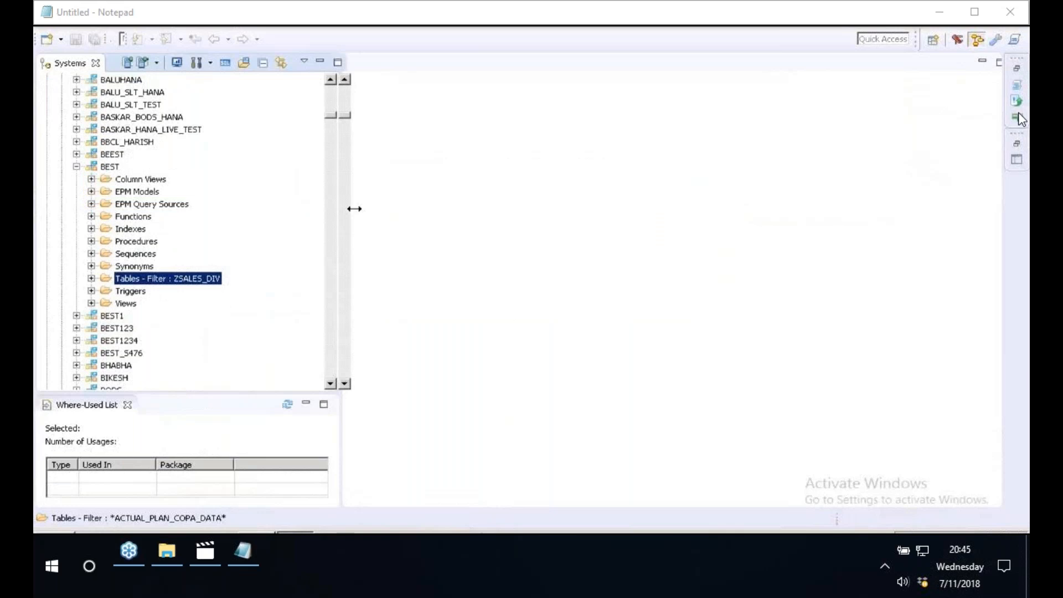
click(92, 279)
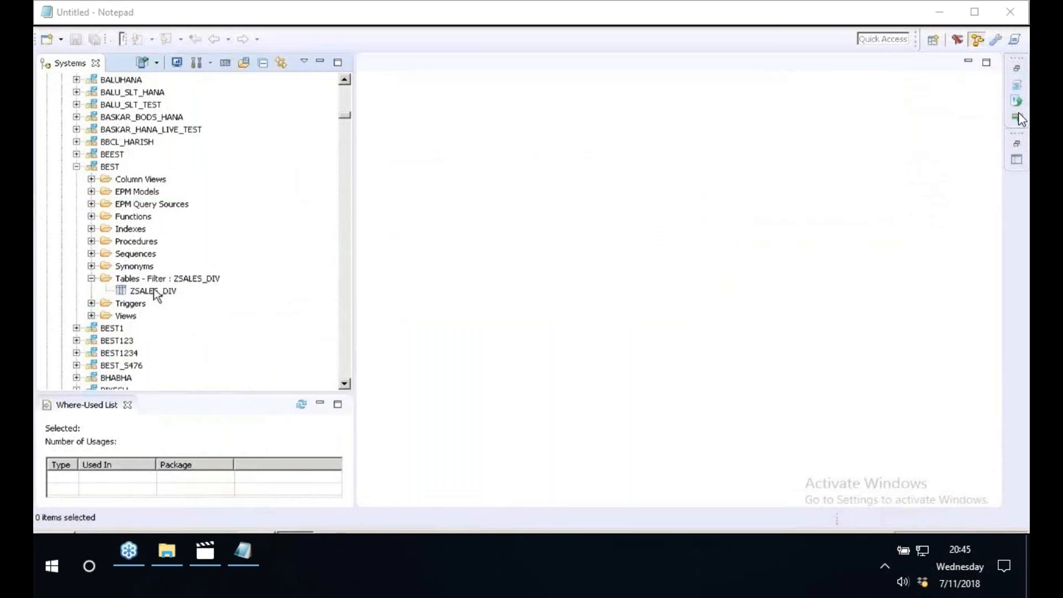
- Open the data preview of table ZSALES_DIV, widen the VTEXT column and examine the division codes and names
click(155, 294)
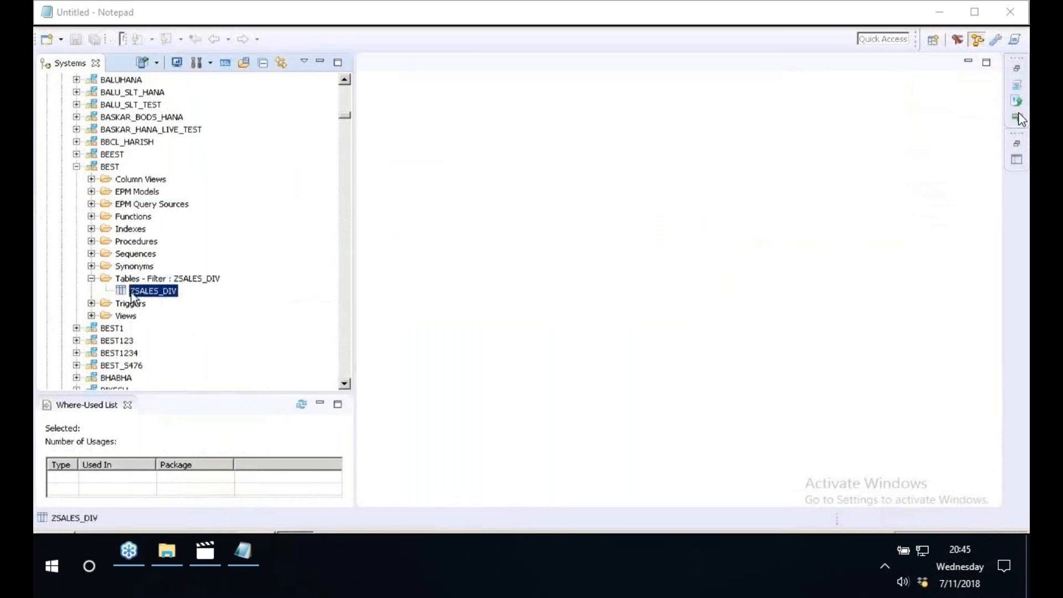
right_click(133, 298)
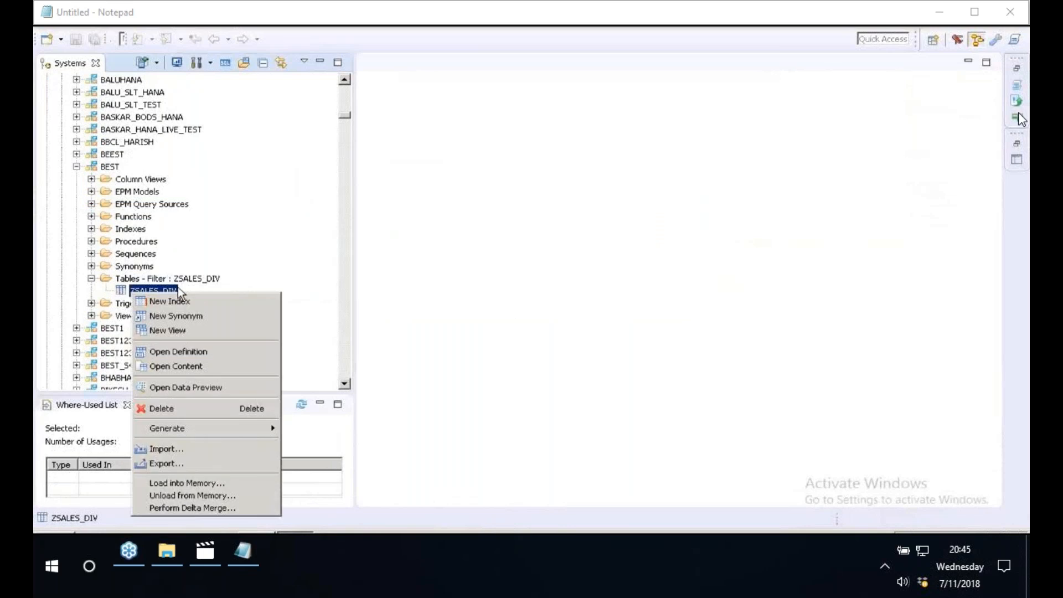
click(221, 388)
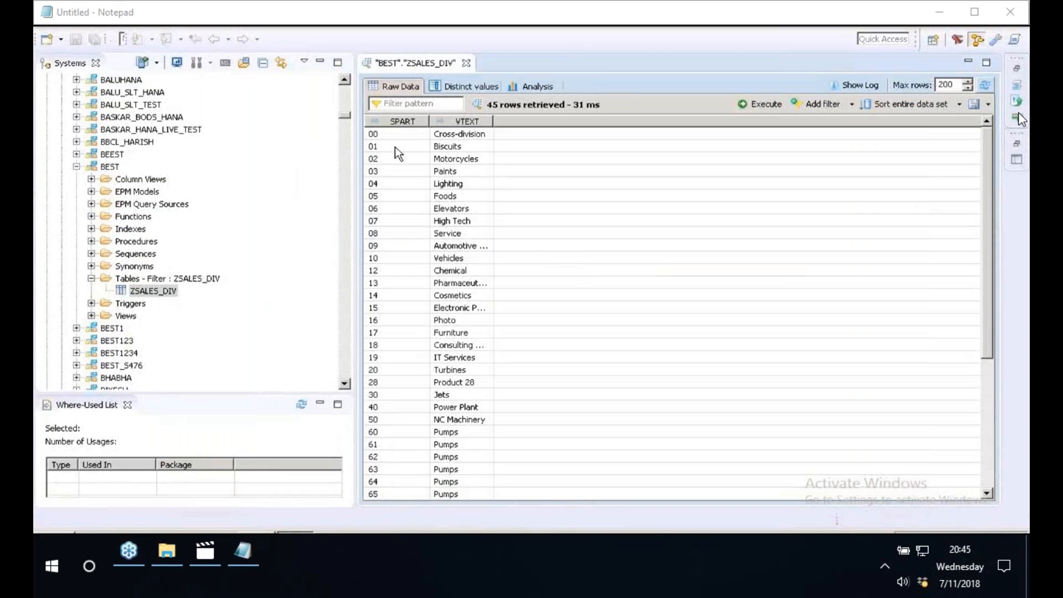
double_click(495, 121)
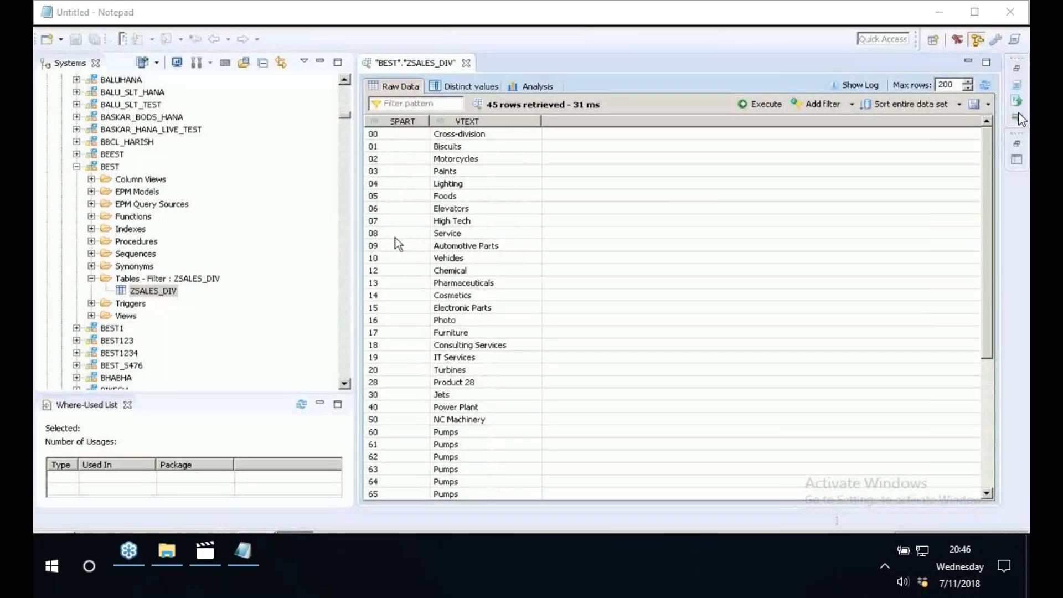
click(409, 246)
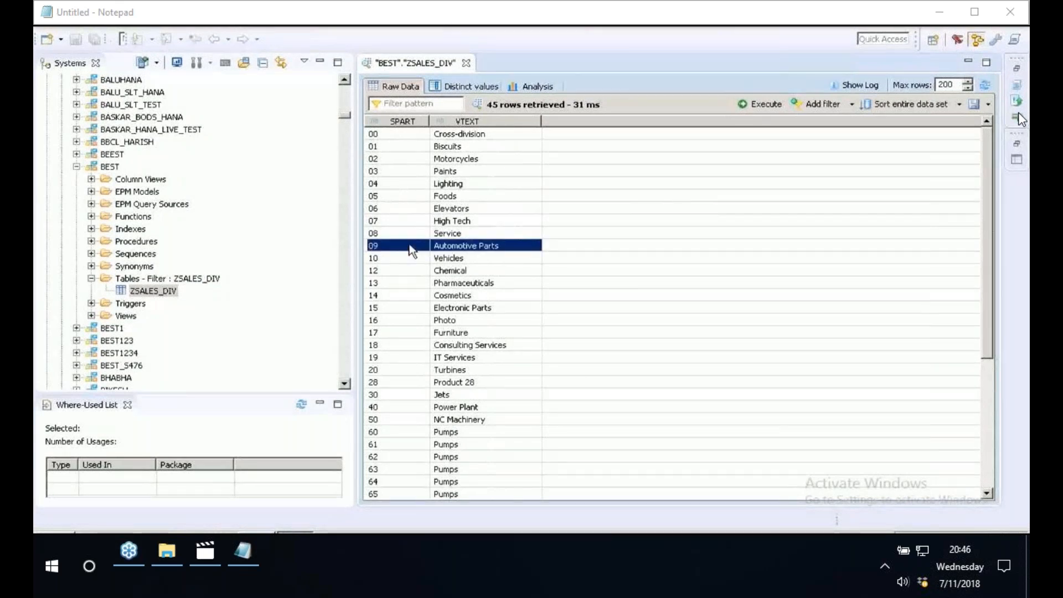
click(427, 258)
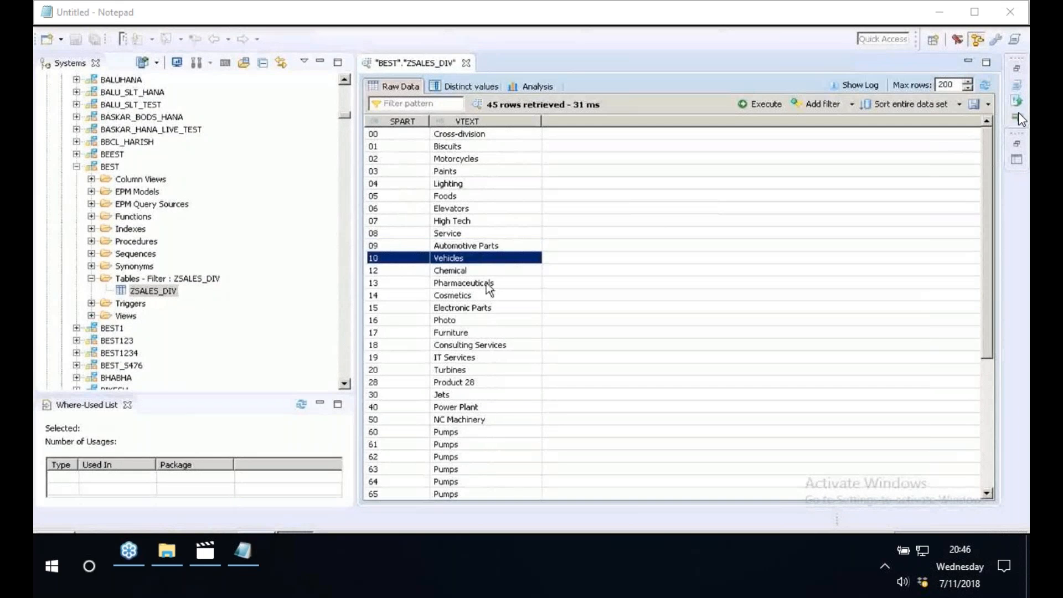
click(487, 283)
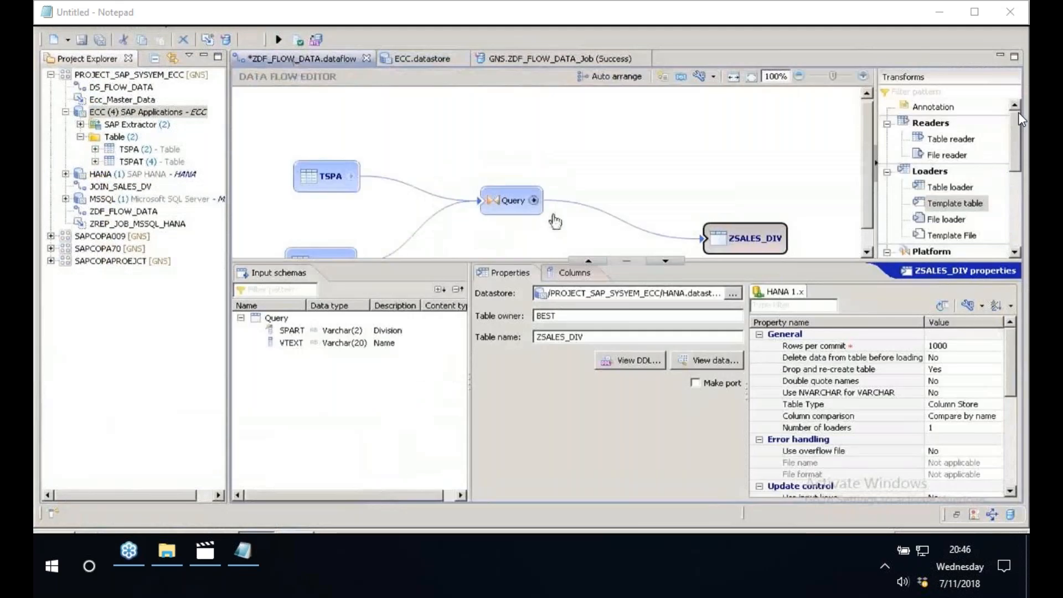
- In Data Services Workbench, review the Query transform's output schema, join condition and Where filter in the ZDF_FLOW_DATA data flow
drag(482, 261, 483, 315)
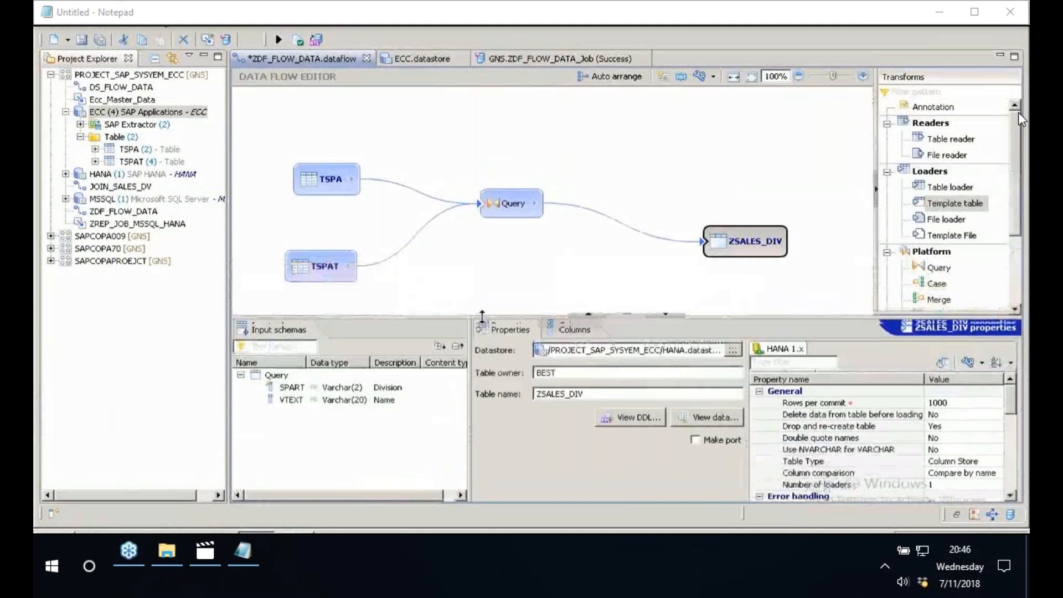
click(485, 199)
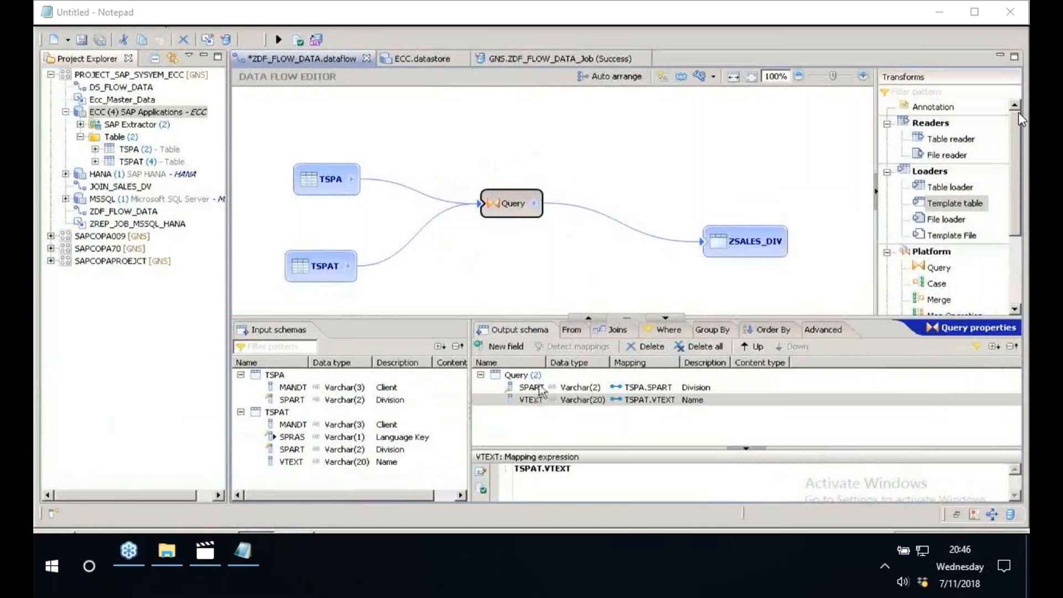
click(613, 330)
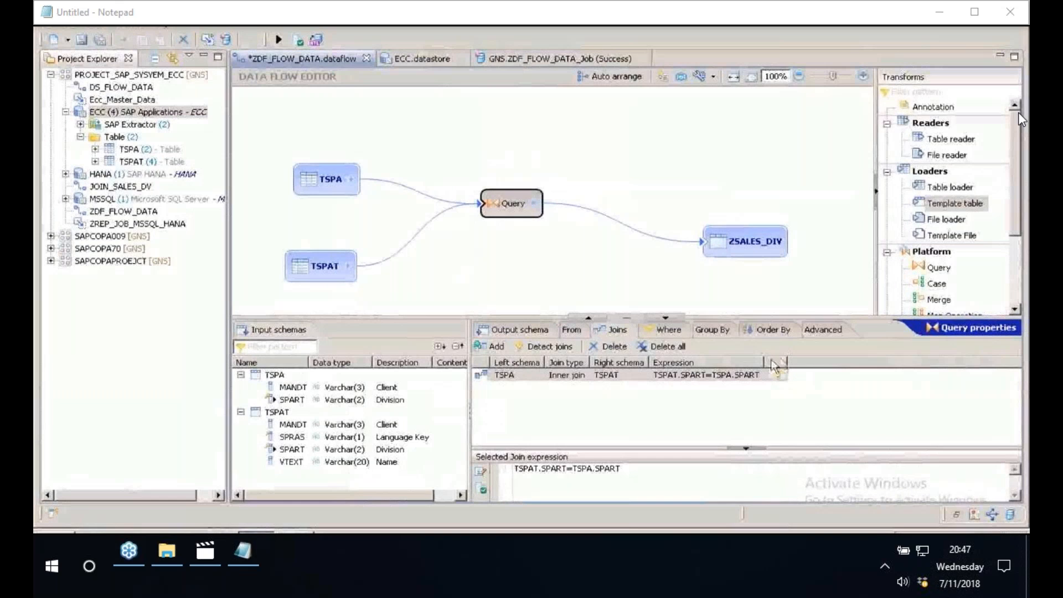
click(666, 332)
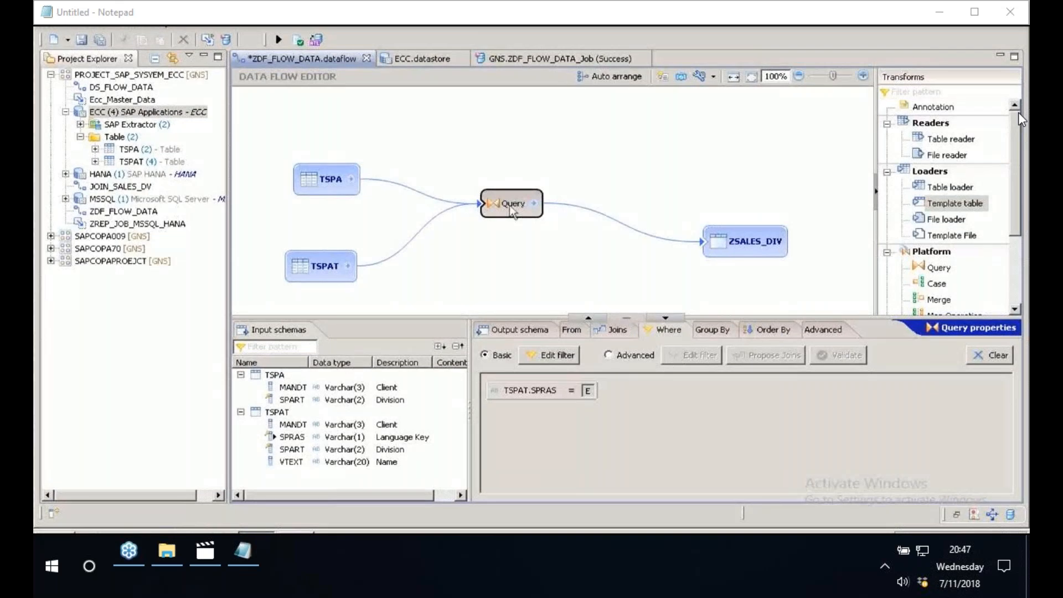
- Rearrange the TSPA, TSPAT and Query nodes and insert another Query transform on the connection from Query to ZSALES_DIV
click(304, 210)
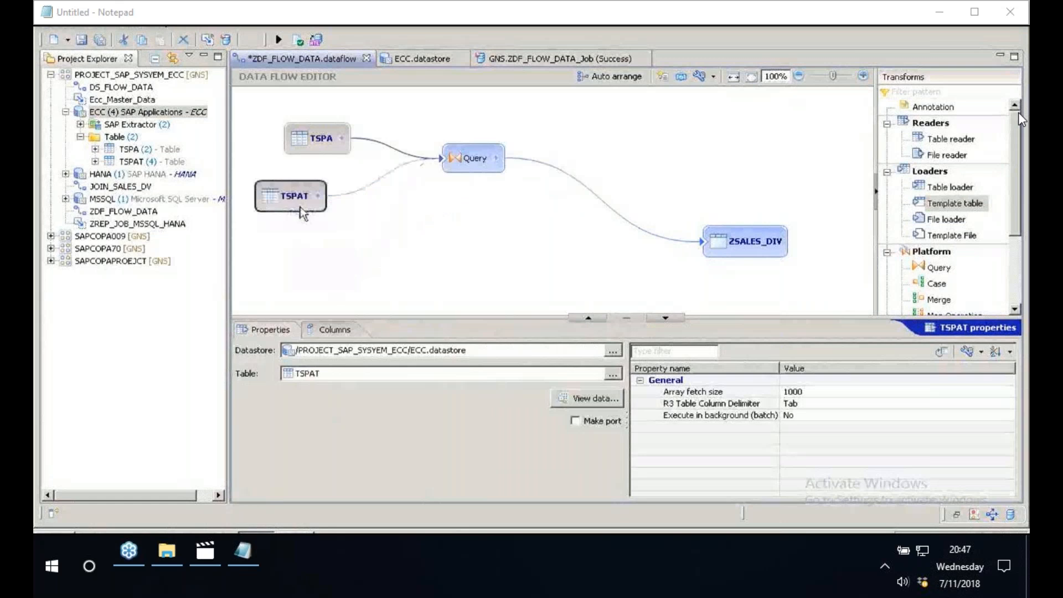
right_click(557, 168)
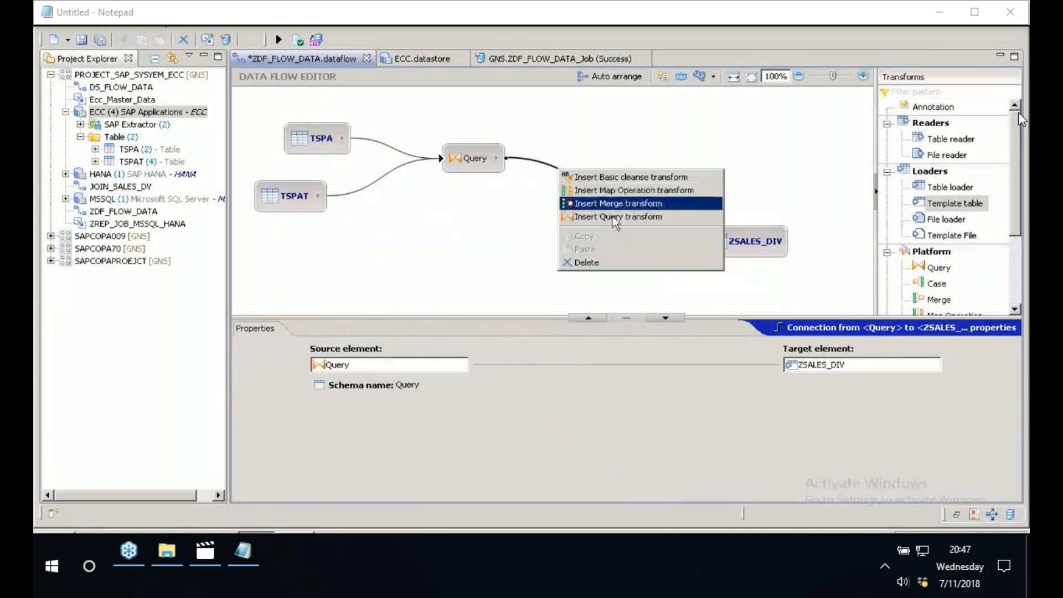
click(615, 217)
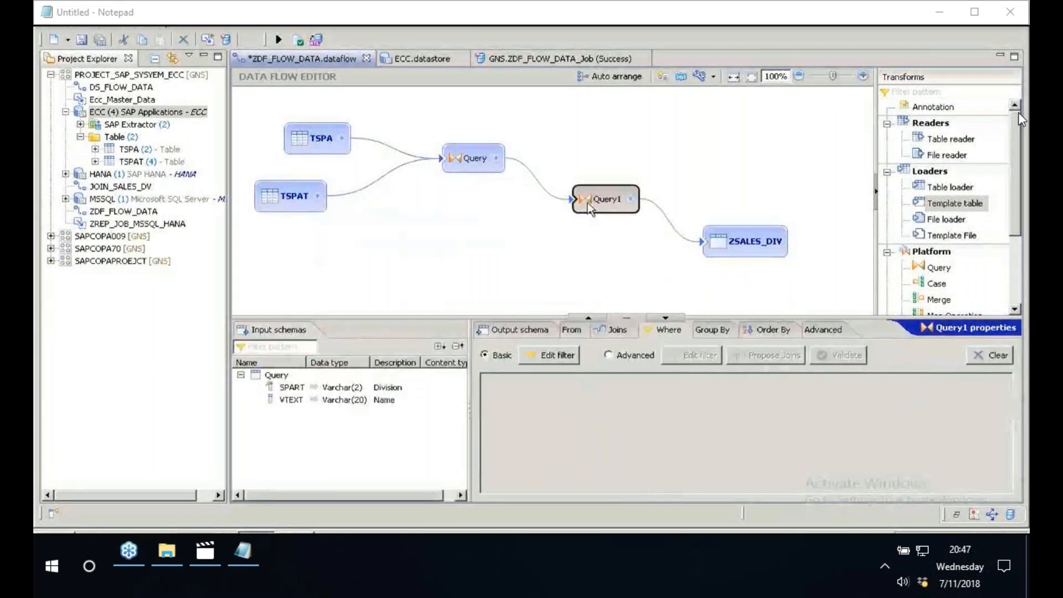
mouse_move(585, 208)
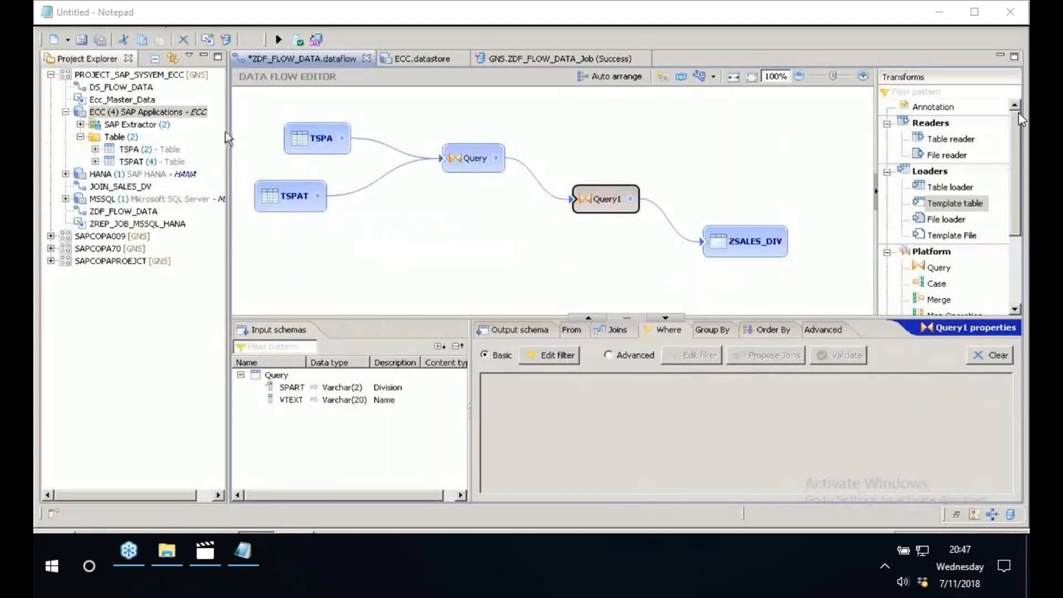
- Widen the project tree, open the ECC datastore and import table T001 by name
drag(224, 131, 304, 132)
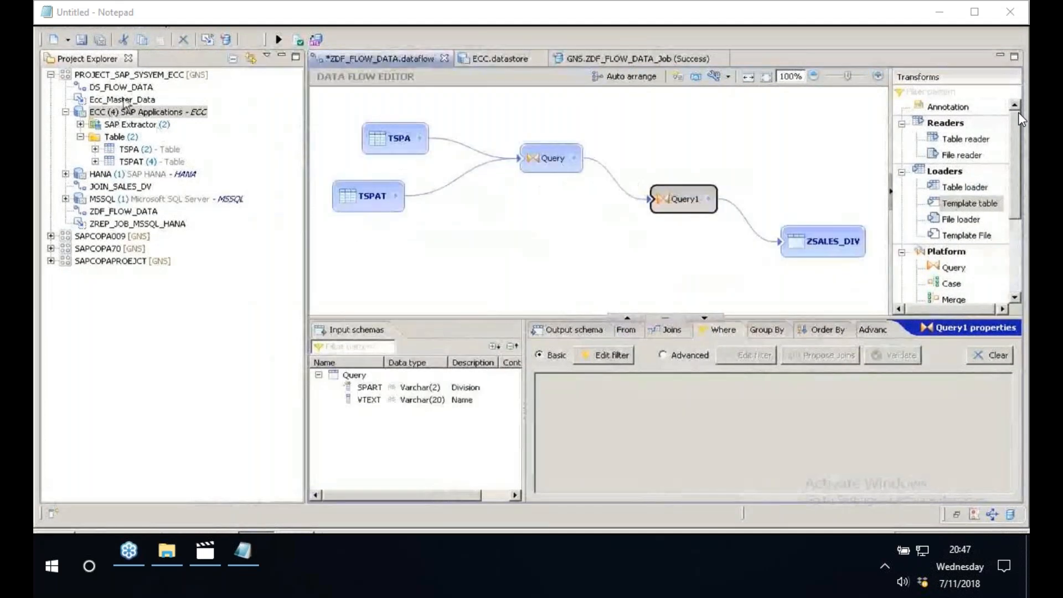
double_click(141, 113)
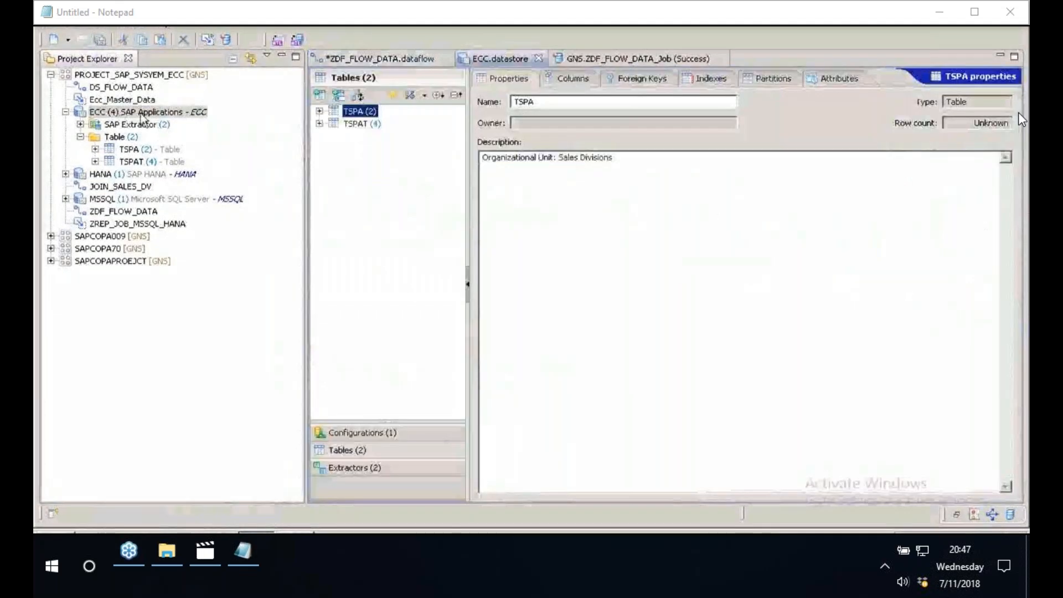
click(339, 96)
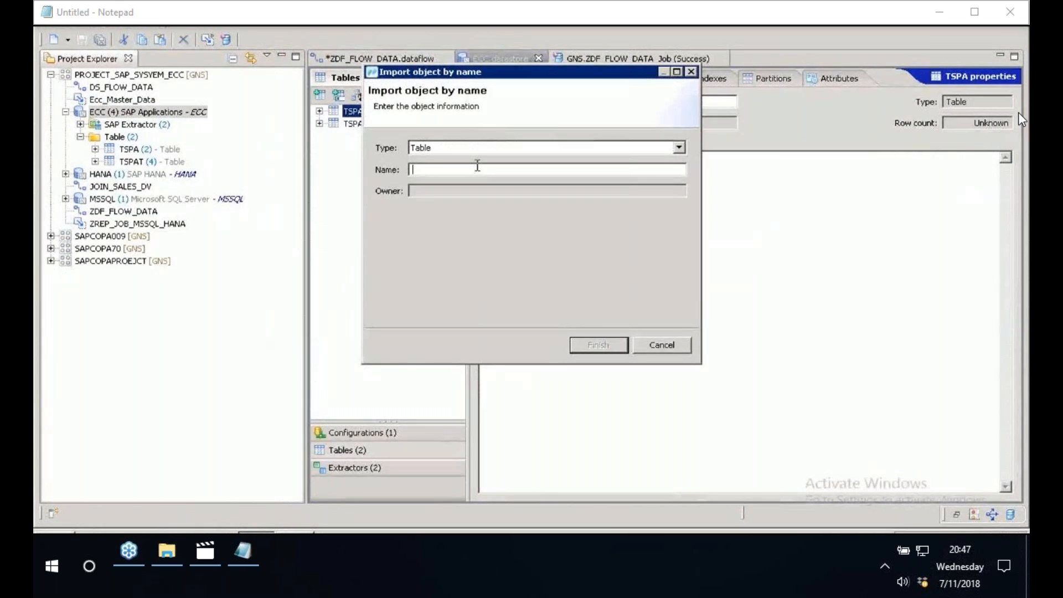
text(t)
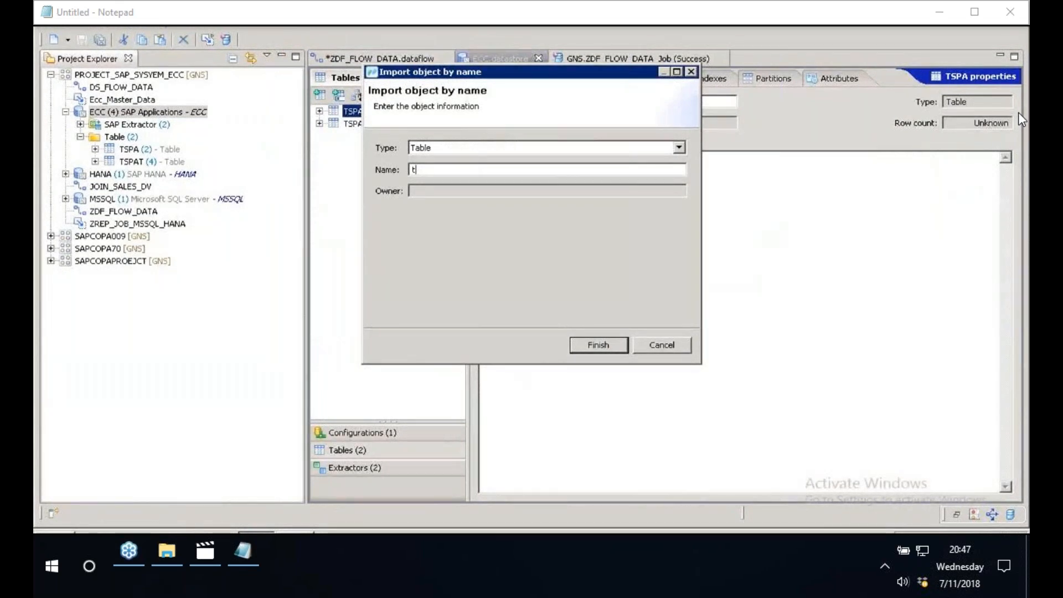
text(001)
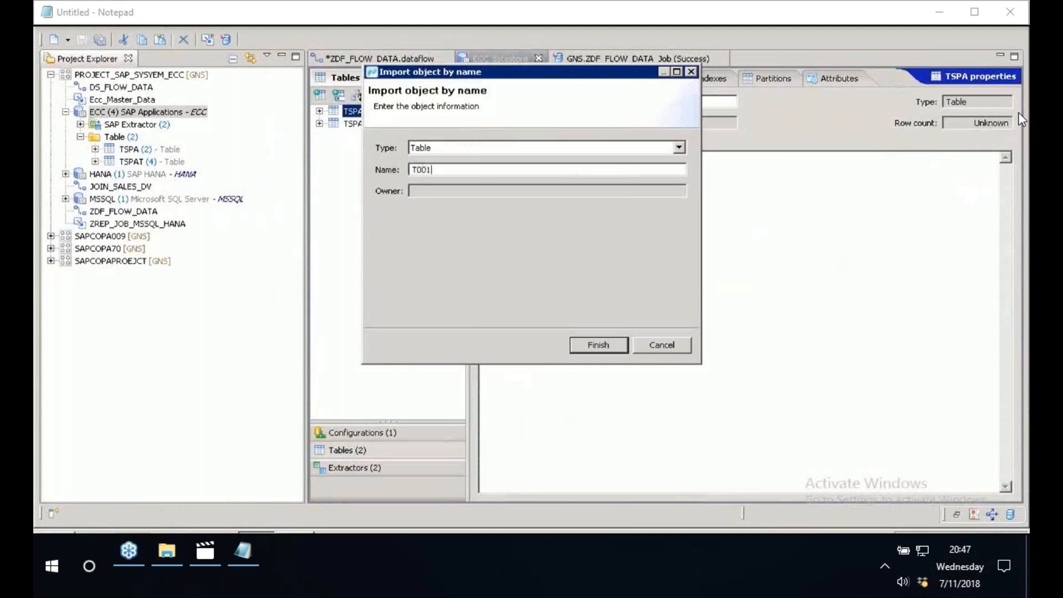
key(Return)
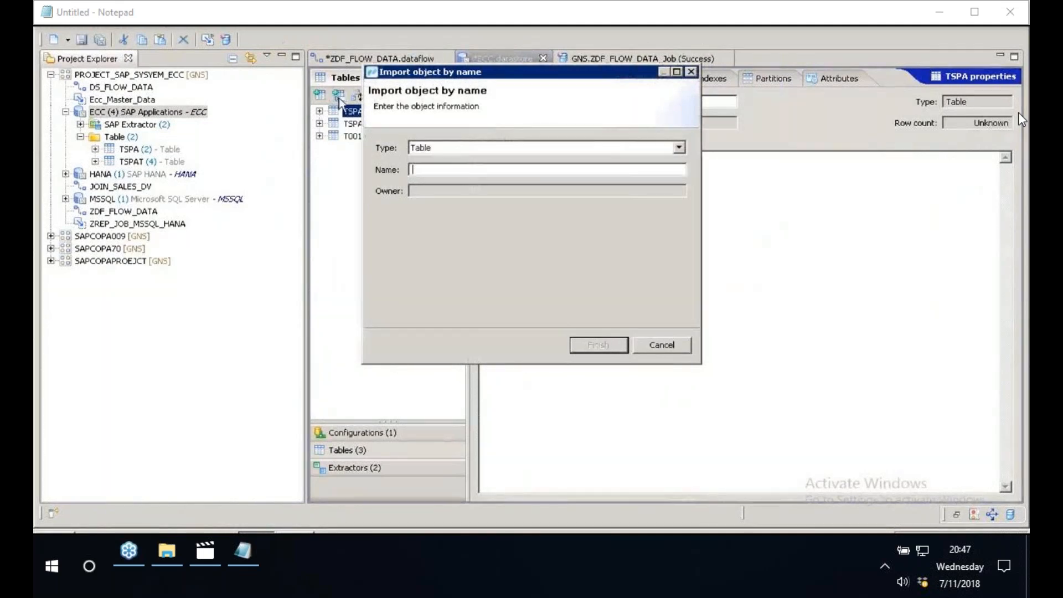
- Import table TVKO by name into the ECC datastore and save the datastore
text(T)
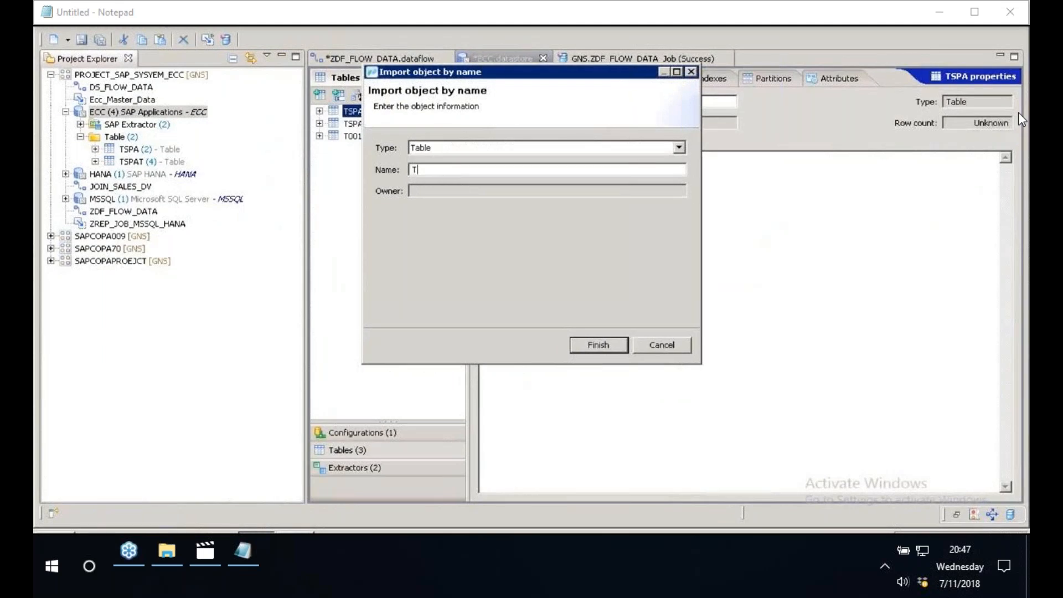
text(VKO)
click(601, 348)
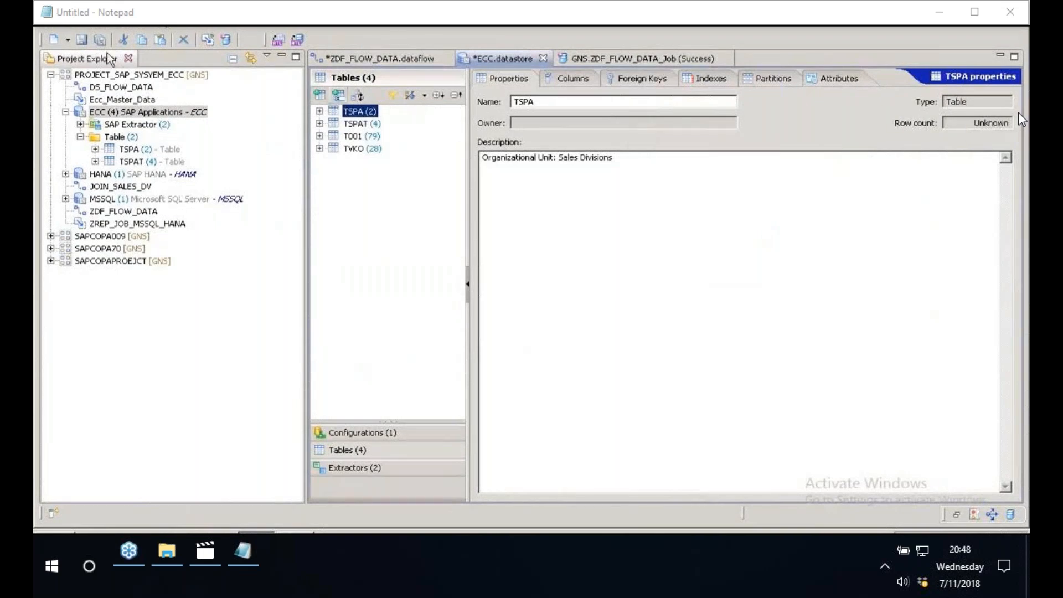
key(ctrl+s)
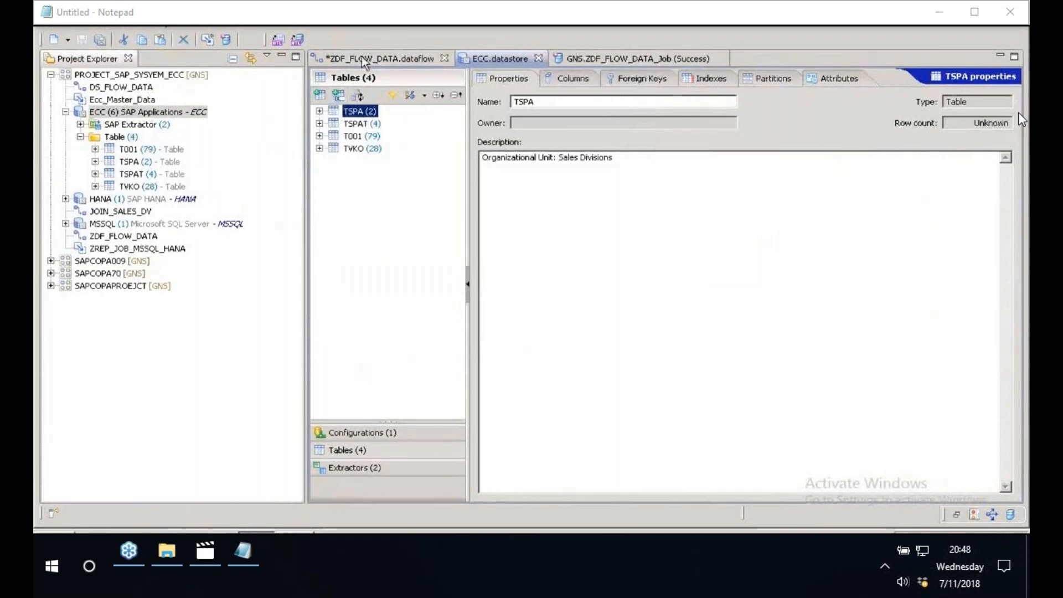
- Return to the ZDF_FLOW_DATA data flow, enlarge its canvas, add table TVKO as a source and connect it to Query1
click(364, 59)
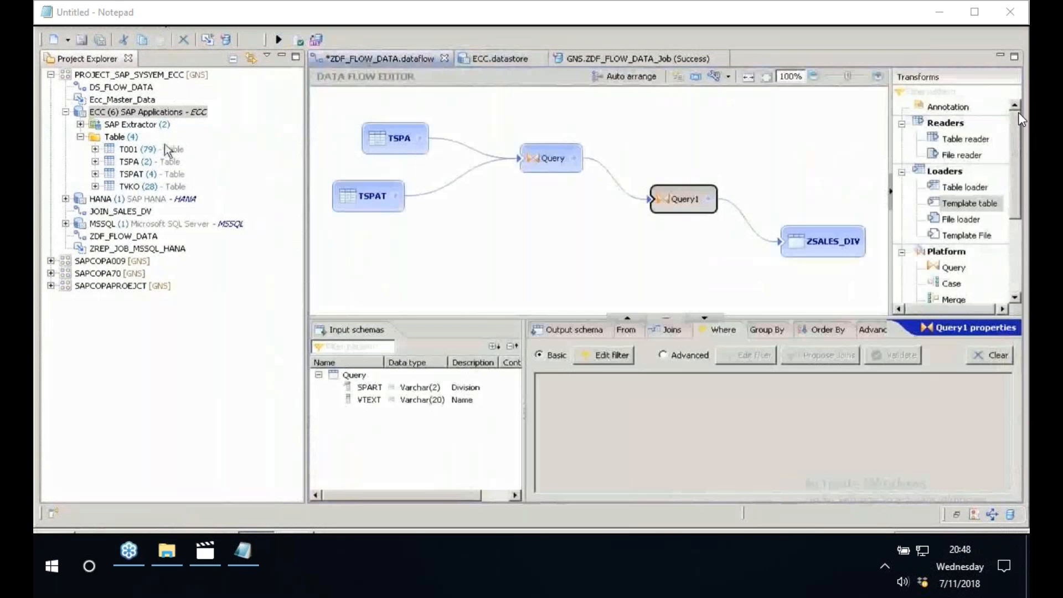
double_click(120, 113)
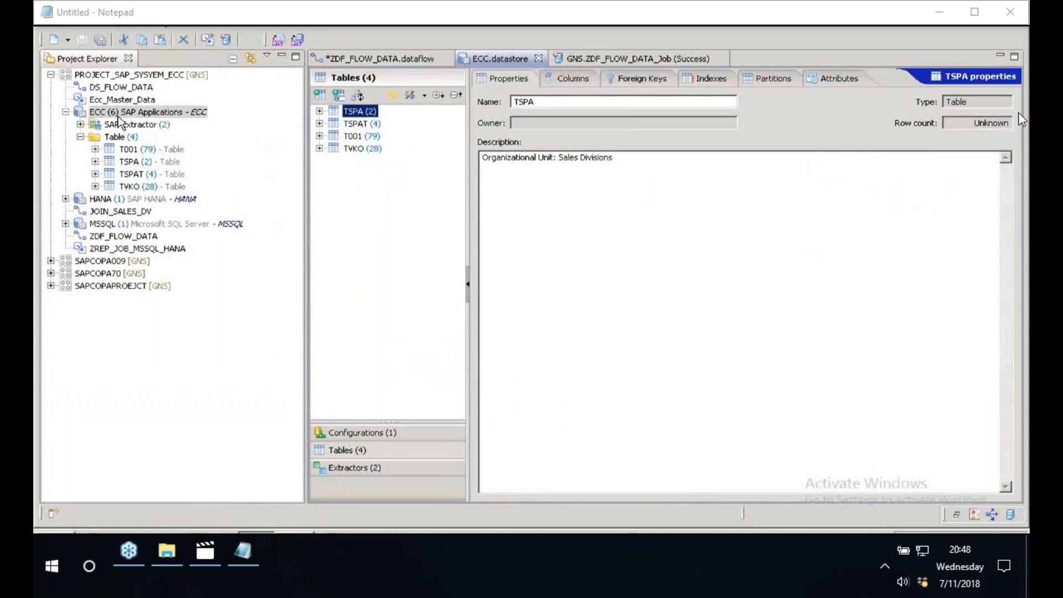
click(388, 59)
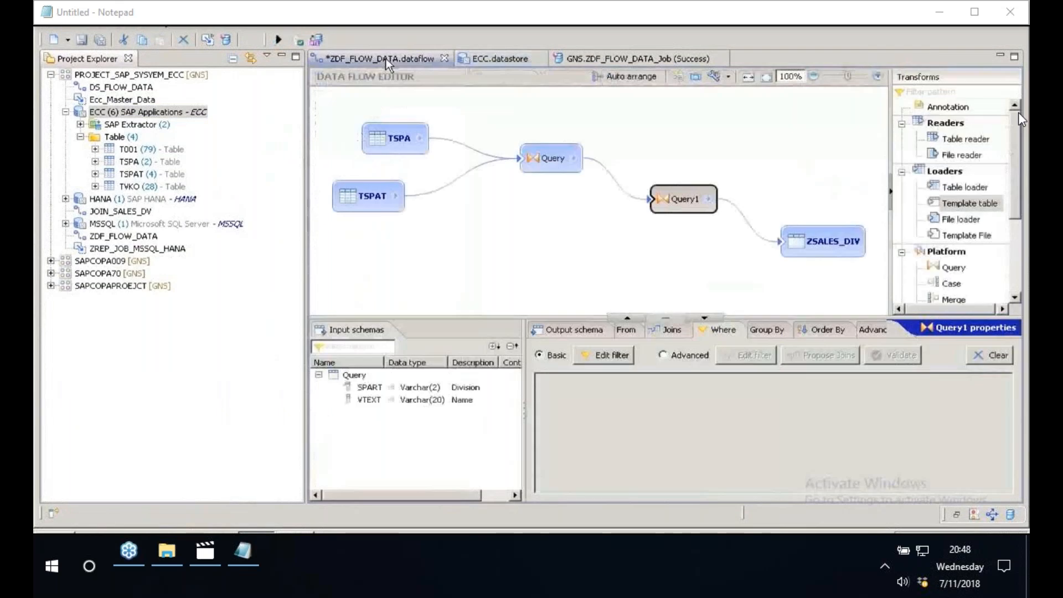
drag(468, 318, 468, 464)
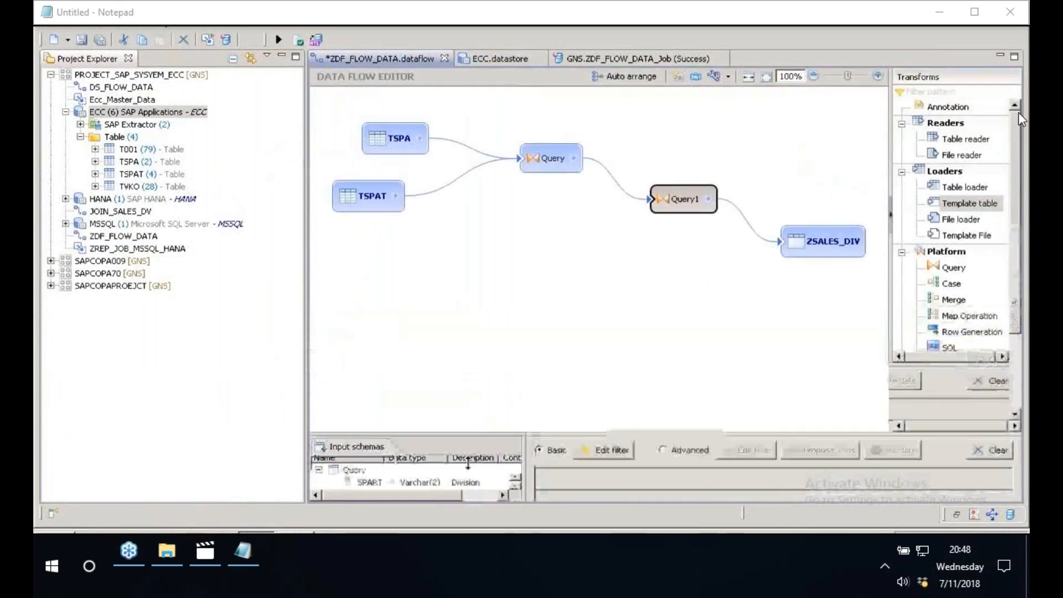
click(135, 187)
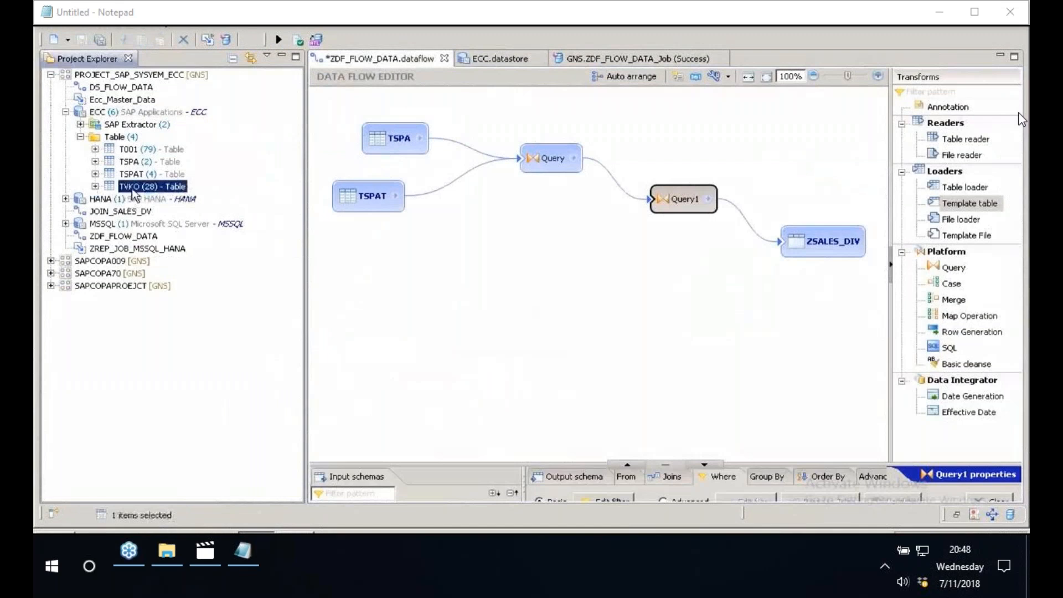
mouse_move(133, 190)
mouse_down()
mouse_move(455, 302)
mouse_move(670, 198)
mouse_up()
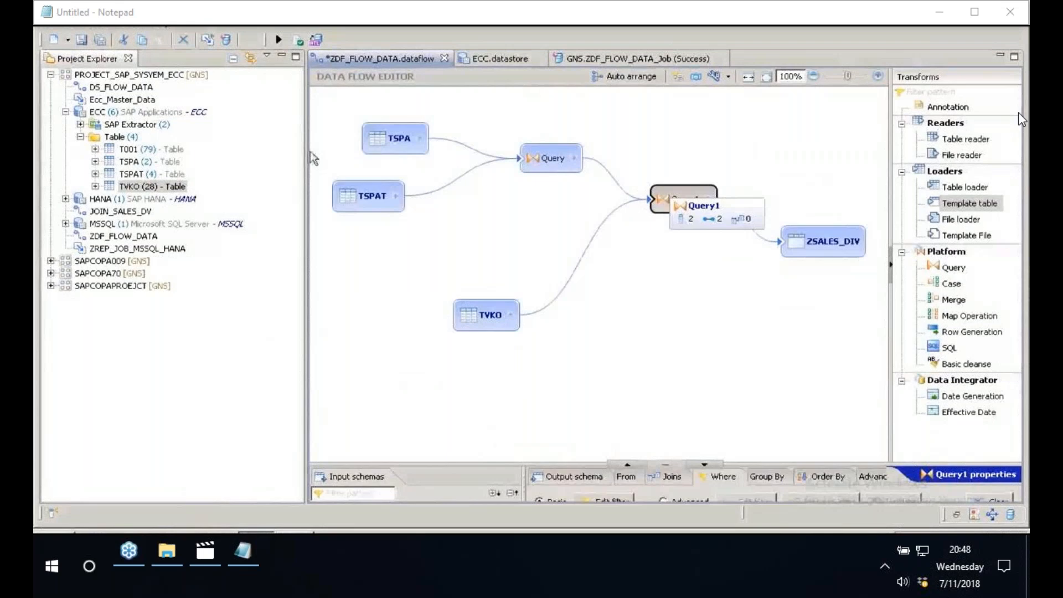
- Insert a Query transform between Query1 and ZSALES_DIV, connect source table T001 to it, and narrow the project tree for canvas space
drag(313, 158, 228, 159)
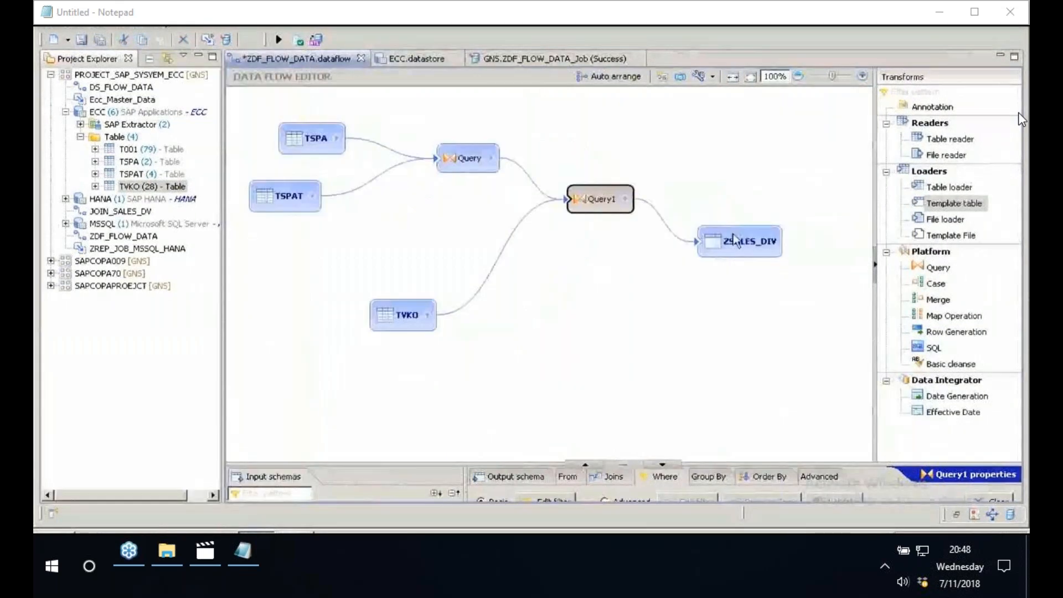
click(704, 226)
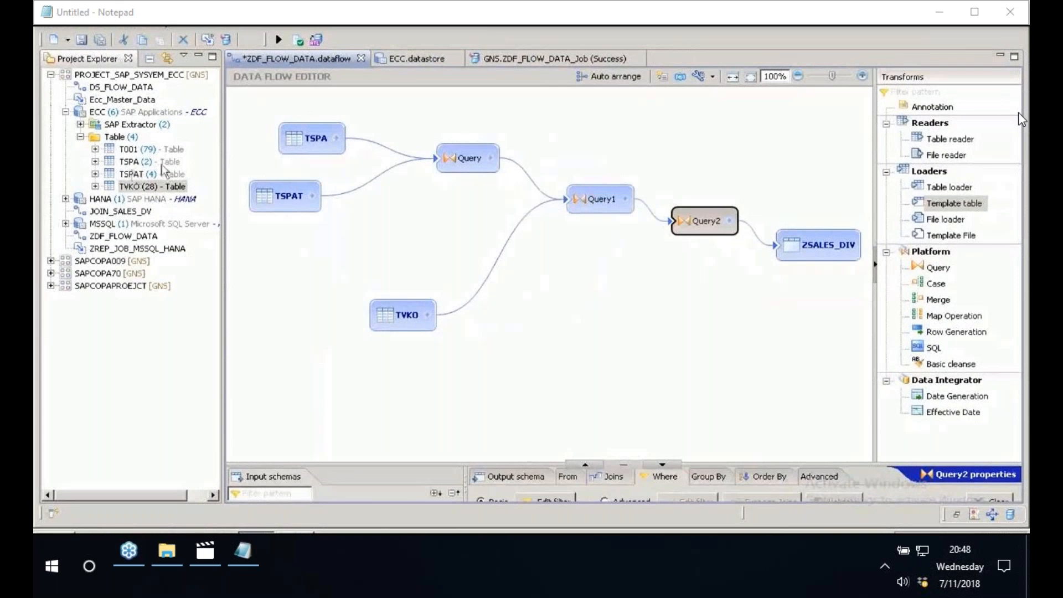
drag(145, 149, 622, 376)
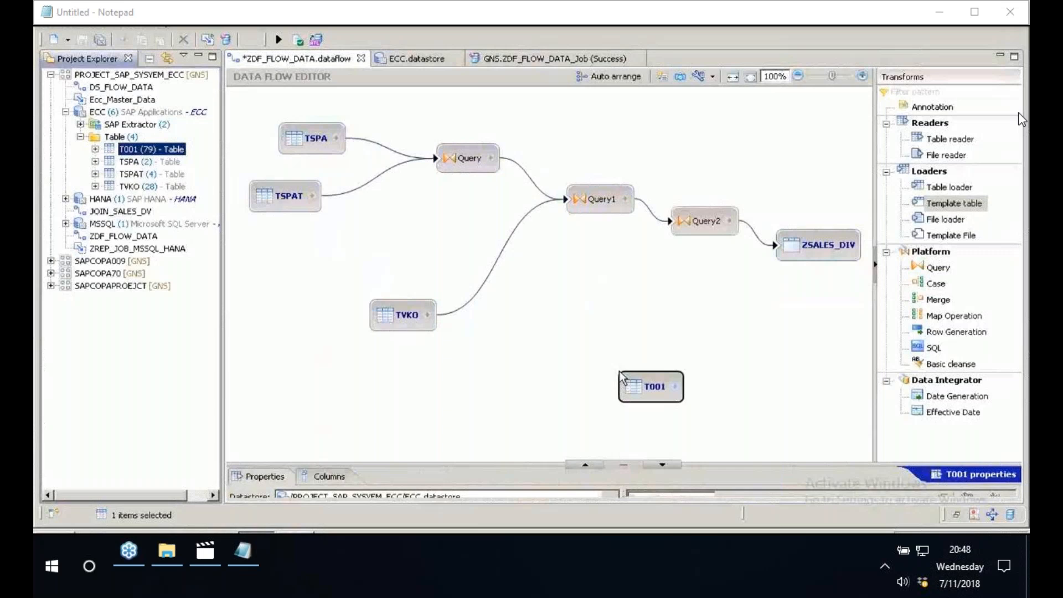
drag(675, 387, 699, 220)
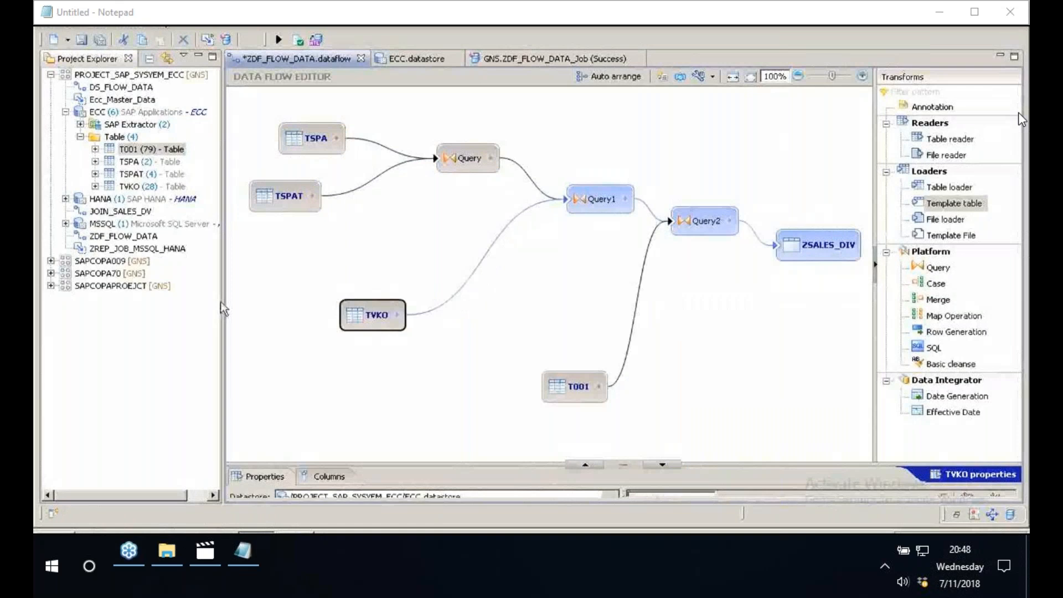
drag(220, 301, 132, 301)
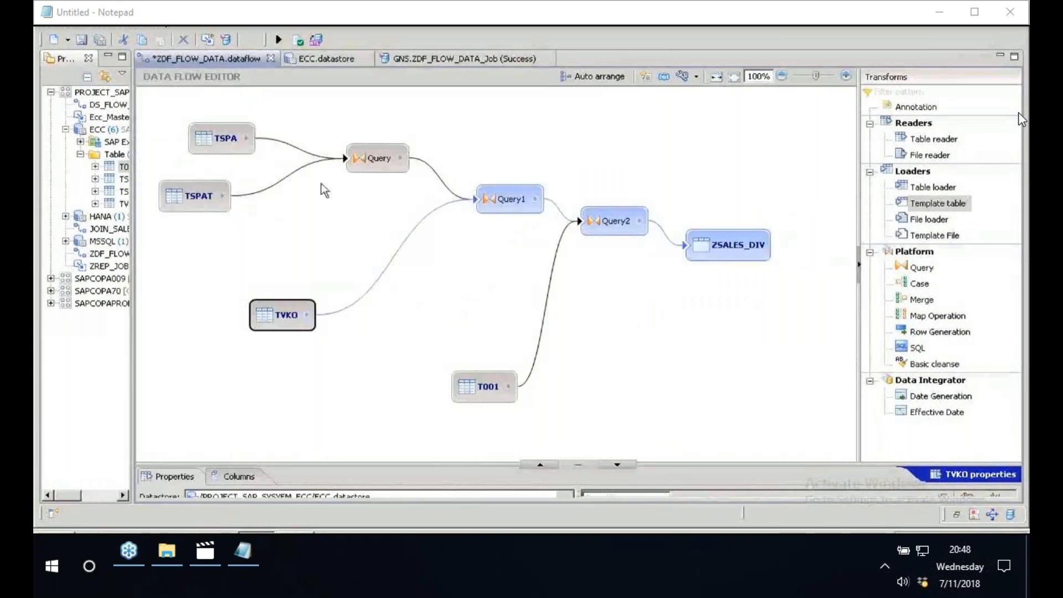
- Widen the project tree so the table names under the ECC datastore are readable beside the data flow canvas
drag(132, 164, 161, 165)
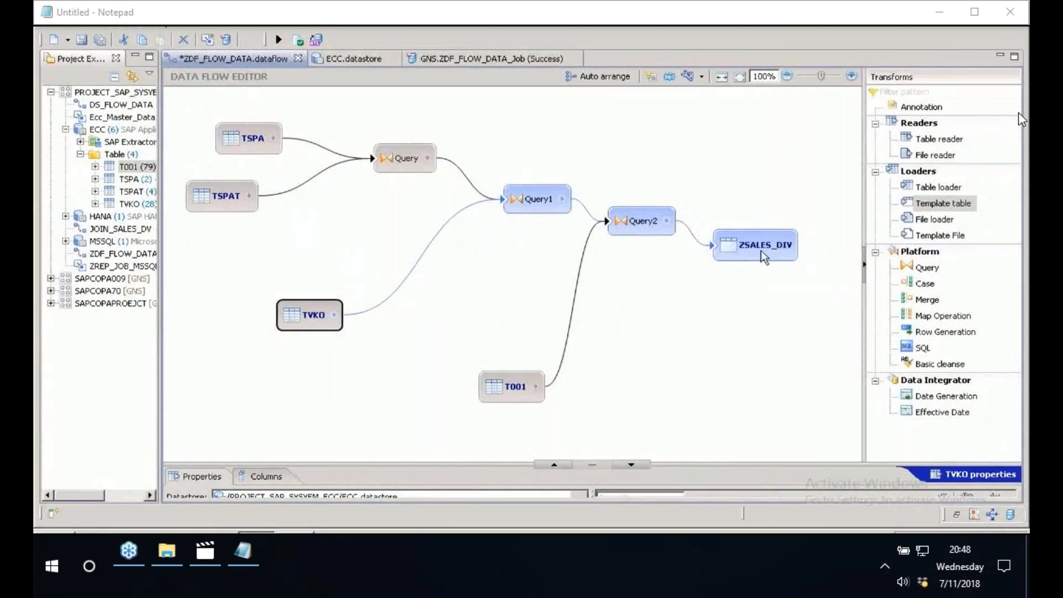
mouse_move(761, 250)
drag(160, 95, 259, 95)
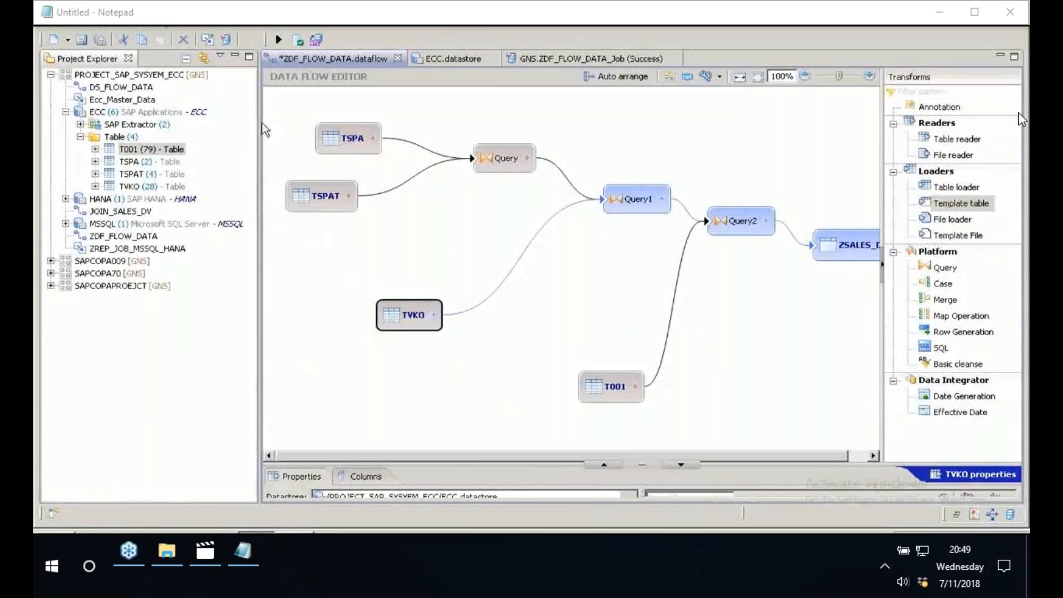
drag(262, 124, 201, 124)
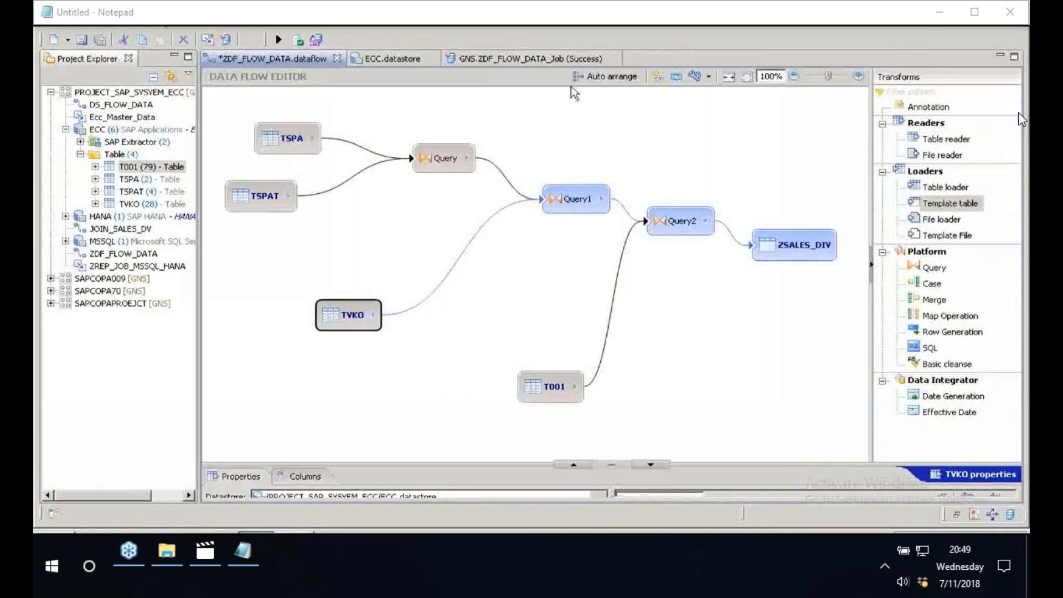
- Widen the Transforms palette, capture a 266 x 243 screenshot from its heading down to Template File, and return to the data flow
drag(872, 114, 634, 113)
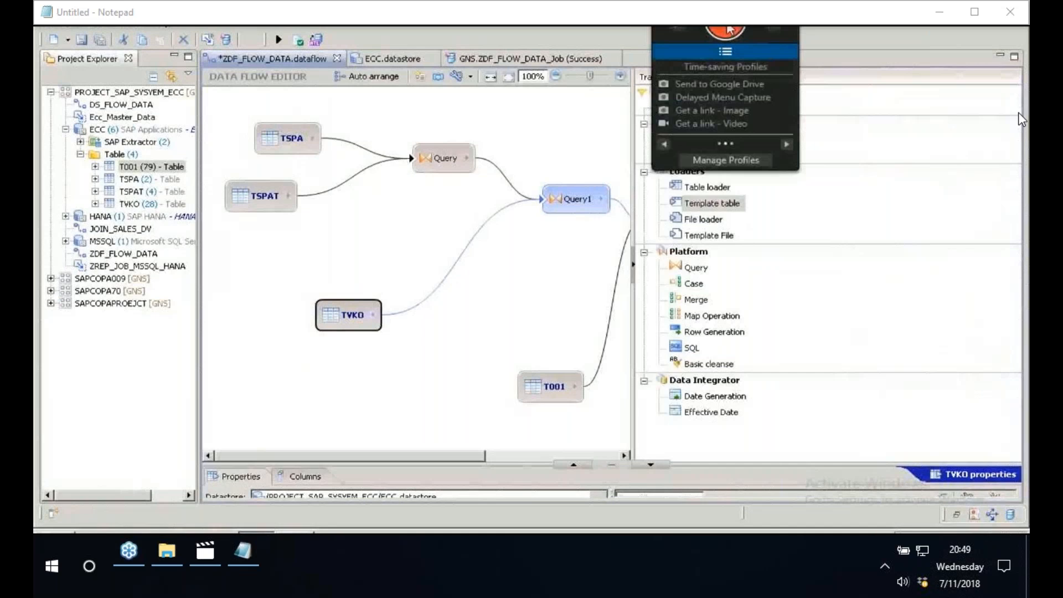
click(727, 30)
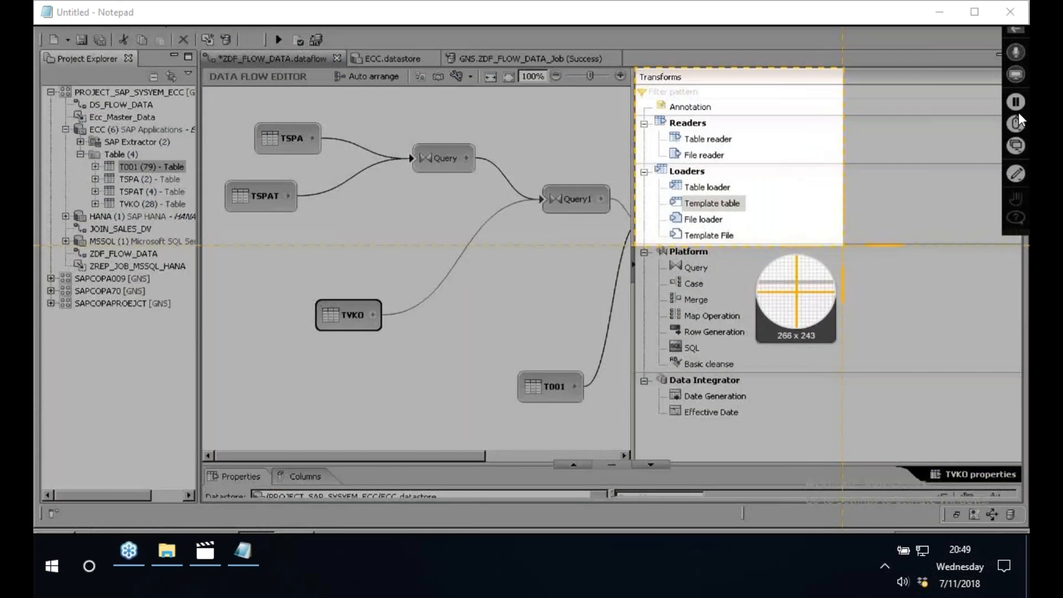
drag(843, 245, 843, 244)
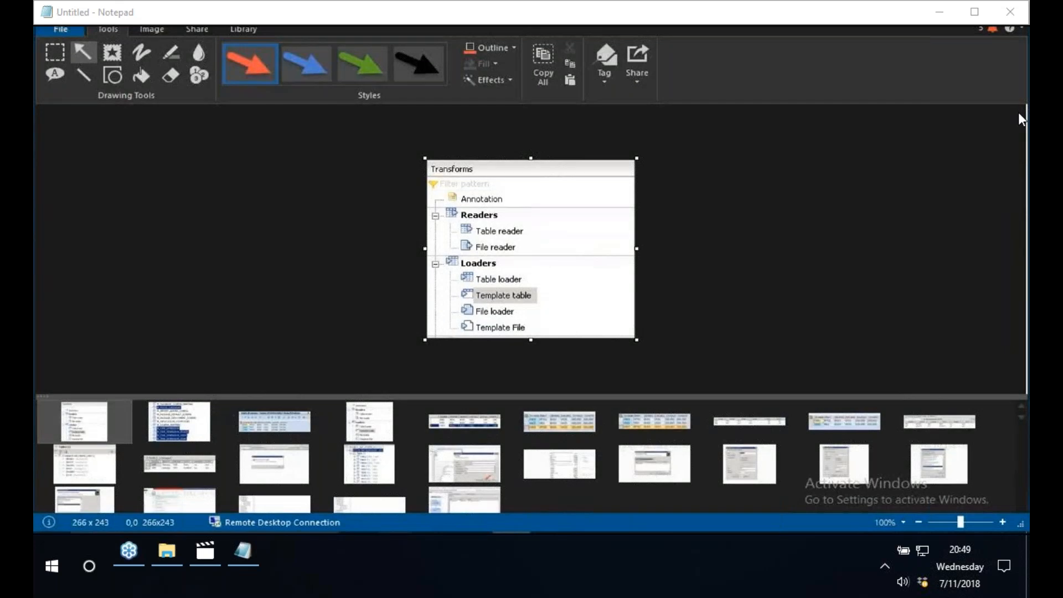
key(alt+Tab)
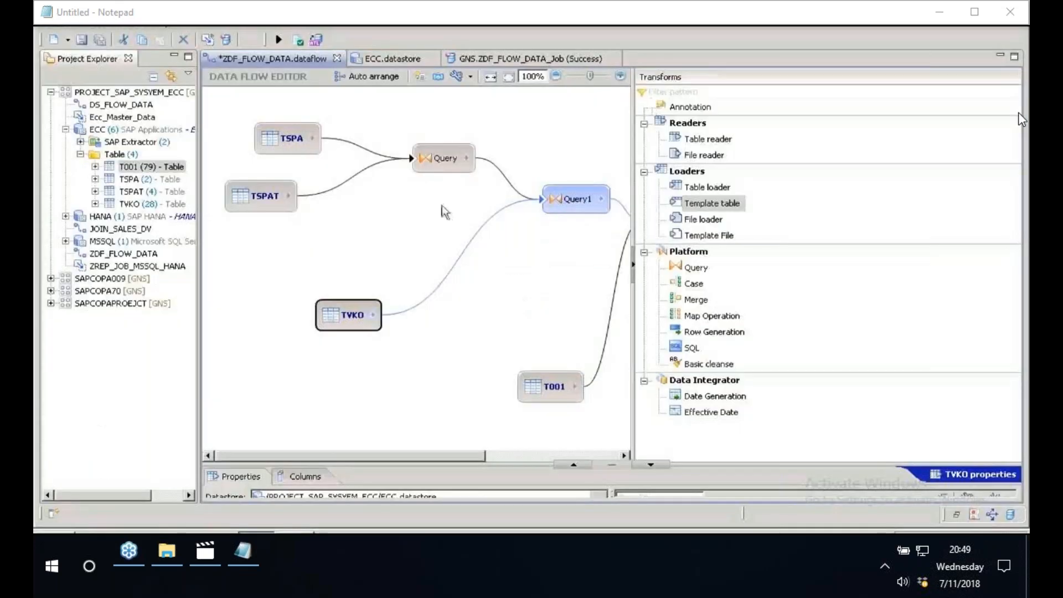
- Open Paint, paste the captured Transforms palette image and place it near the middle of the canvas
key(super)
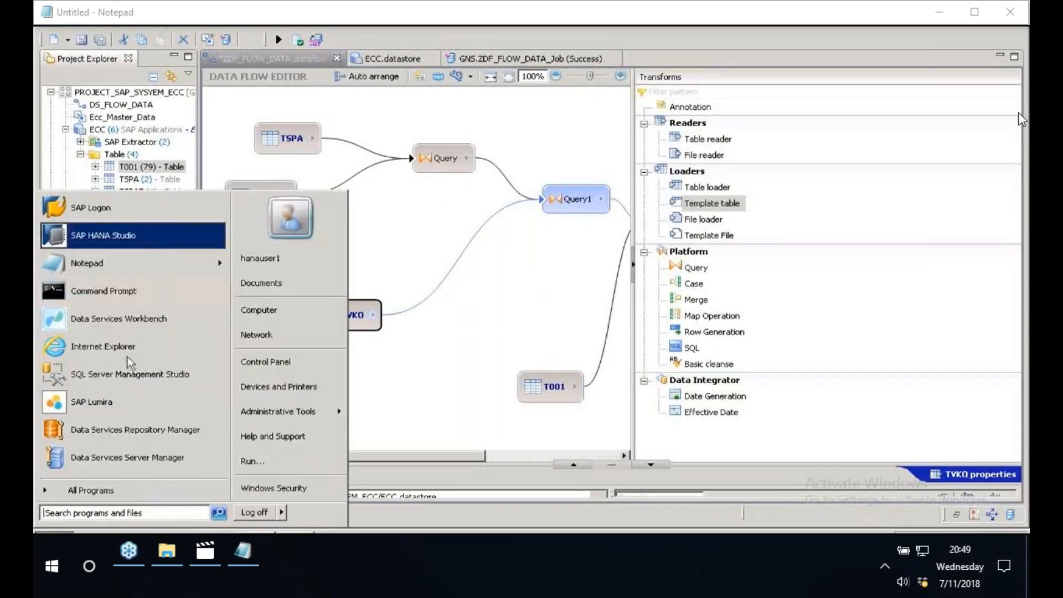
text(MSPAIN)
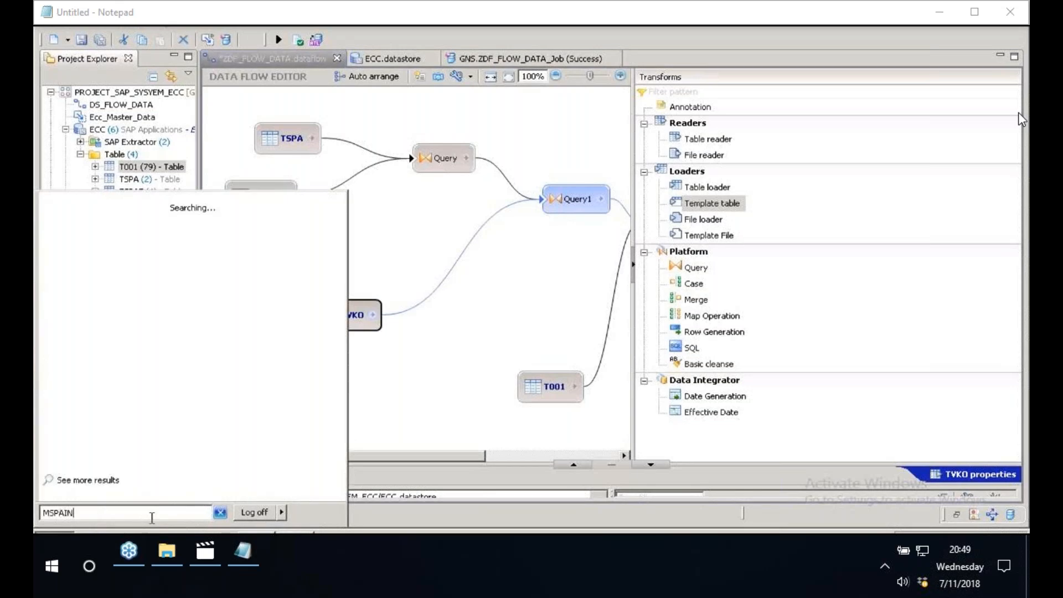
key(Return)
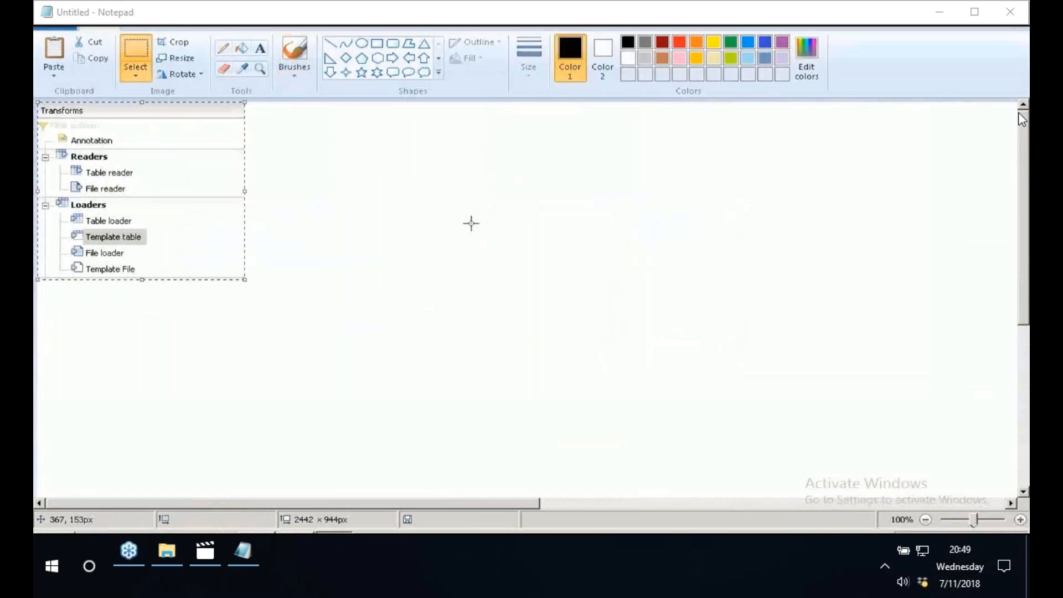
drag(136, 143, 388, 222)
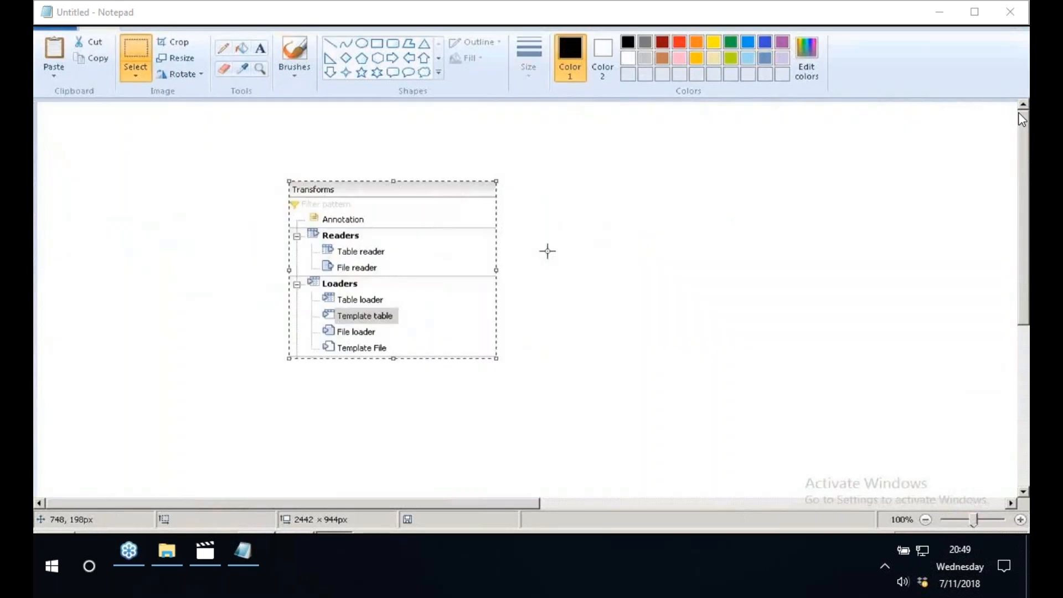
click(547, 251)
- Draw a red rectangle framing the pasted Transforms palette image
click(679, 42)
click(378, 43)
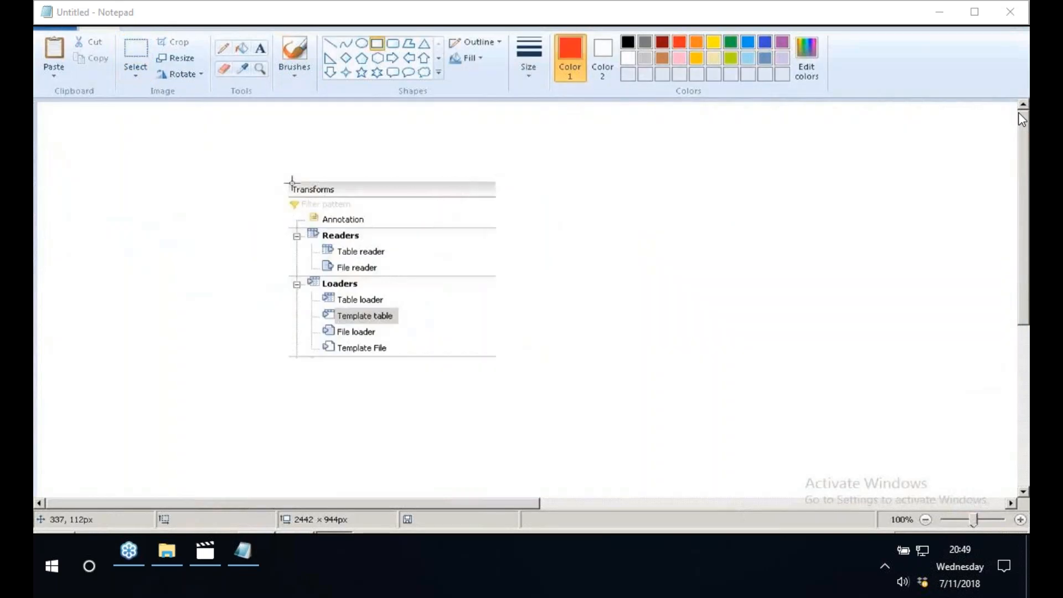
mouse_move(283, 180)
mouse_down()
mouse_move(515, 334)
mouse_move(508, 359)
mouse_up()
click(629, 352)
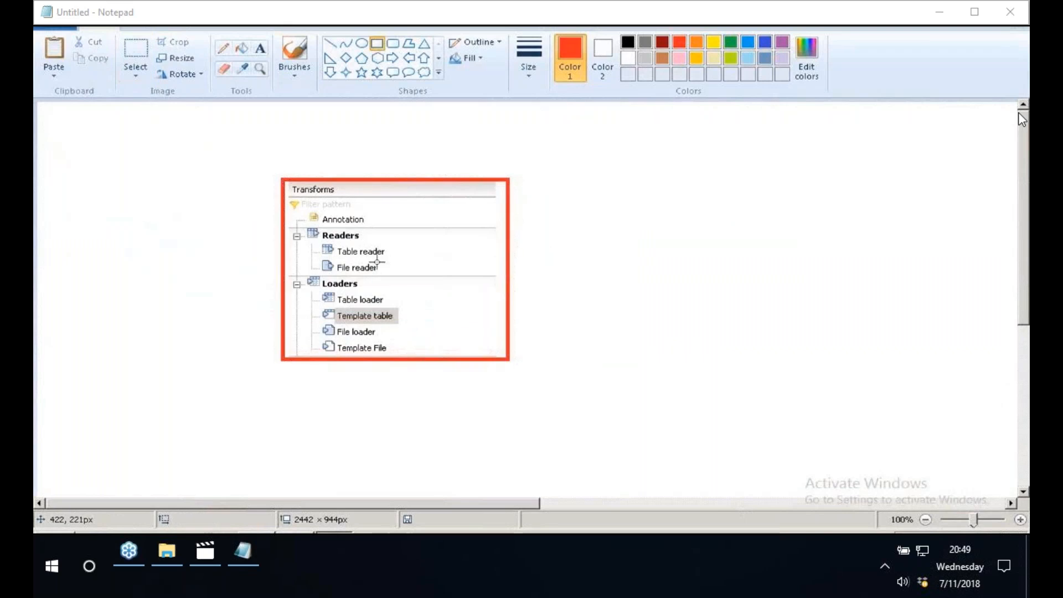
- Draw a red line of about 293 × 95 px from Table reader and label its end READ PHY
click(330, 43)
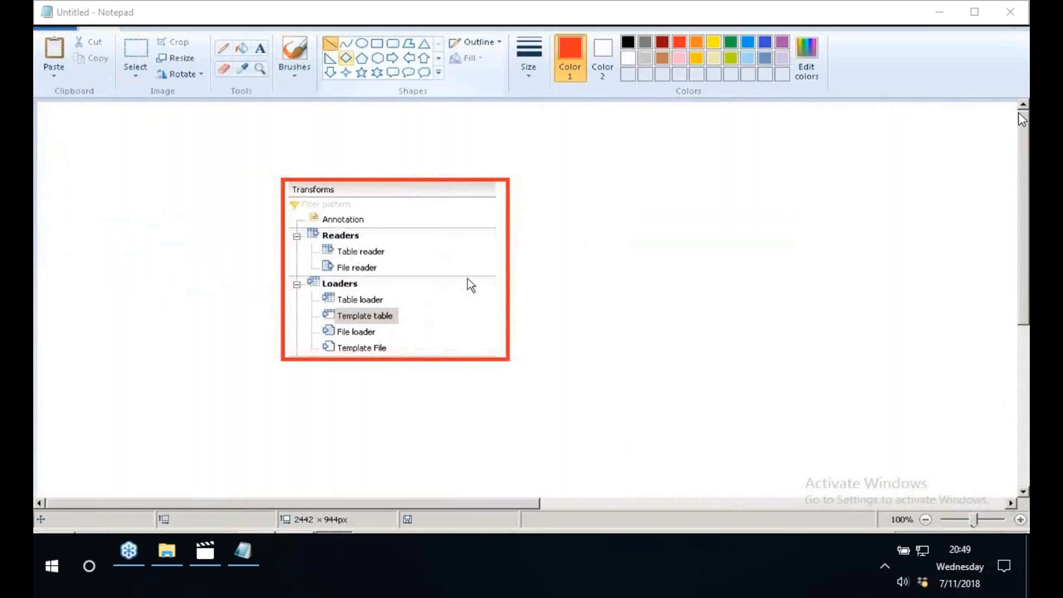
drag(398, 252, 624, 184)
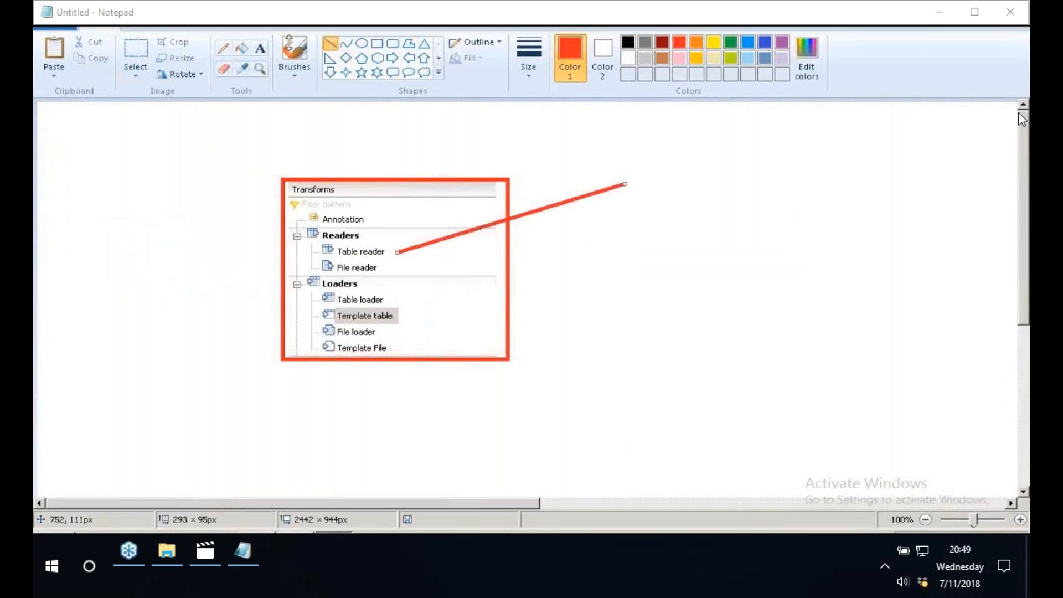
click(261, 48)
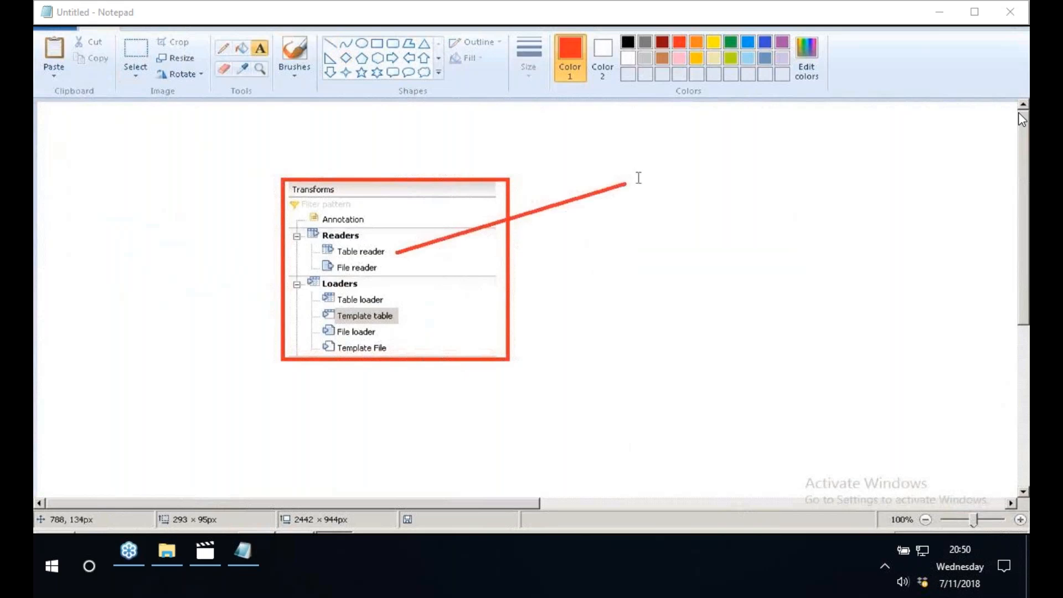
click(639, 178)
text(READ)
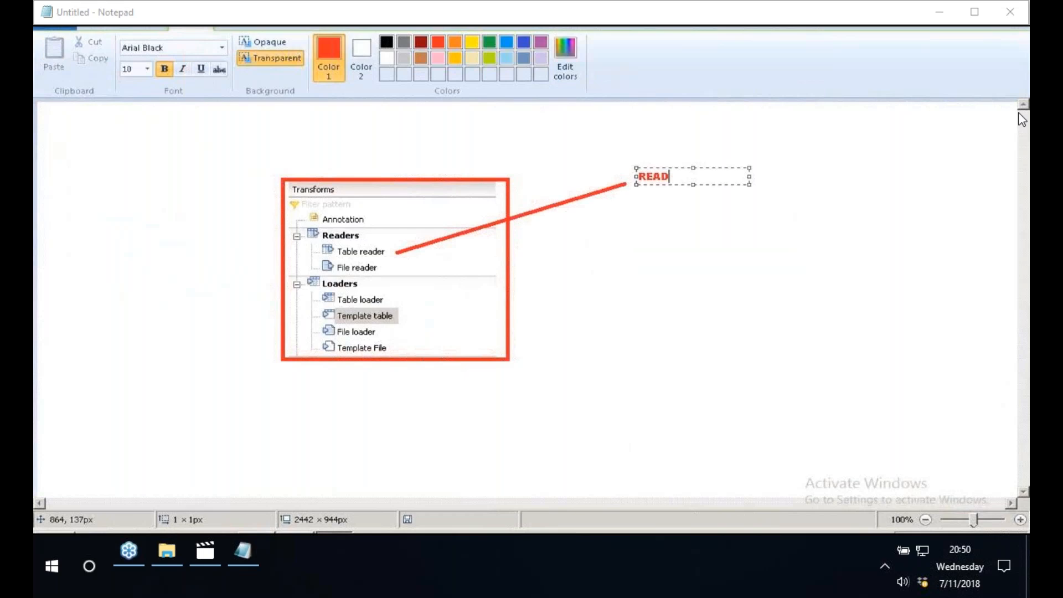
text( PHY)
click(759, 278)
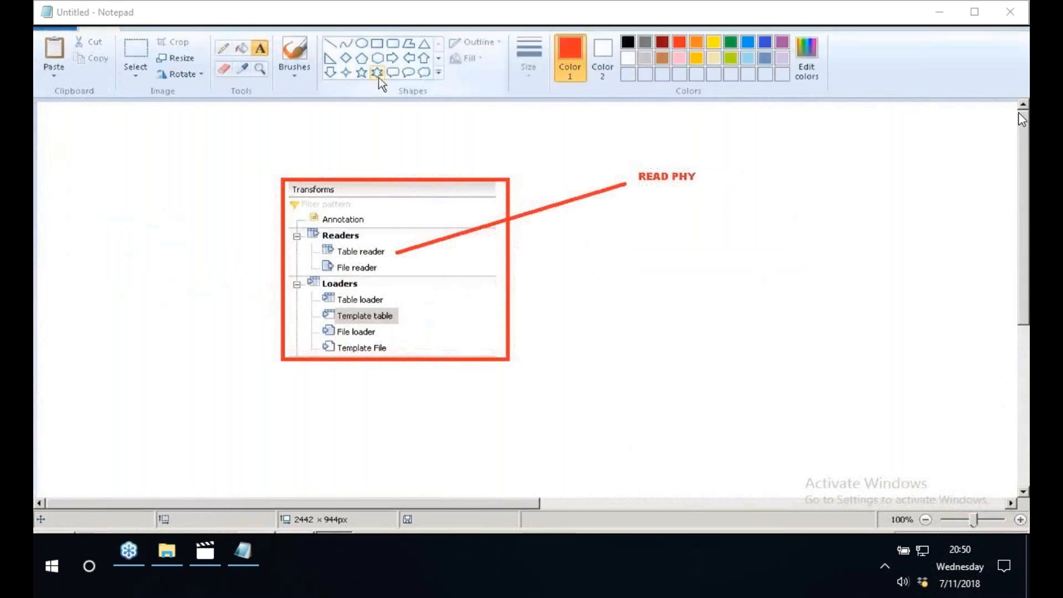
- Draw a red line of about 300 × 41 px from File reader and label its end FILE PHY
click(330, 43)
drag(398, 270, 630, 242)
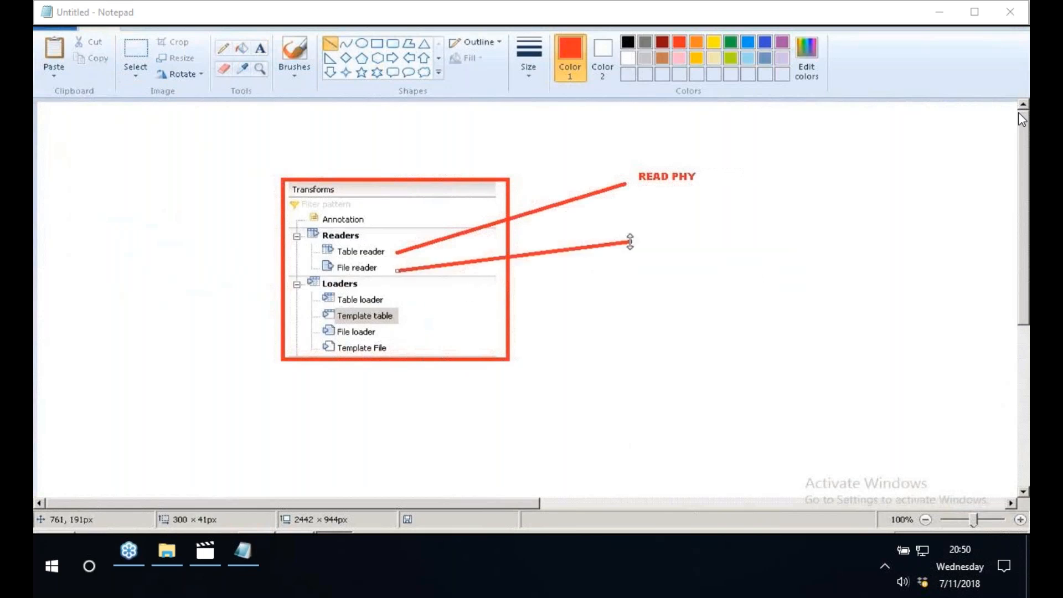
click(260, 48)
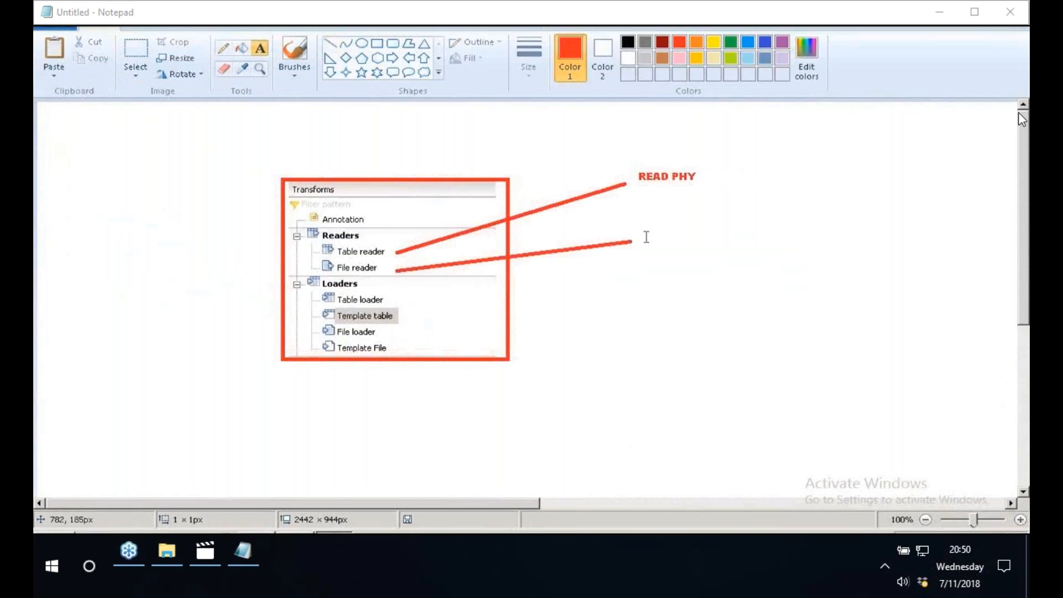
click(645, 236)
text(FILE)
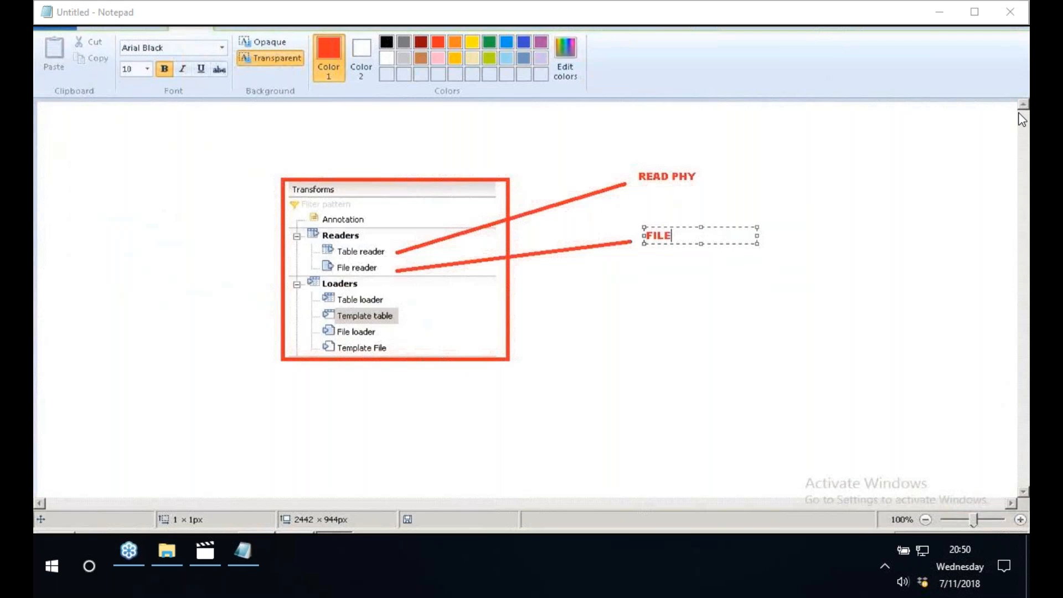
text( PHY)
click(750, 387)
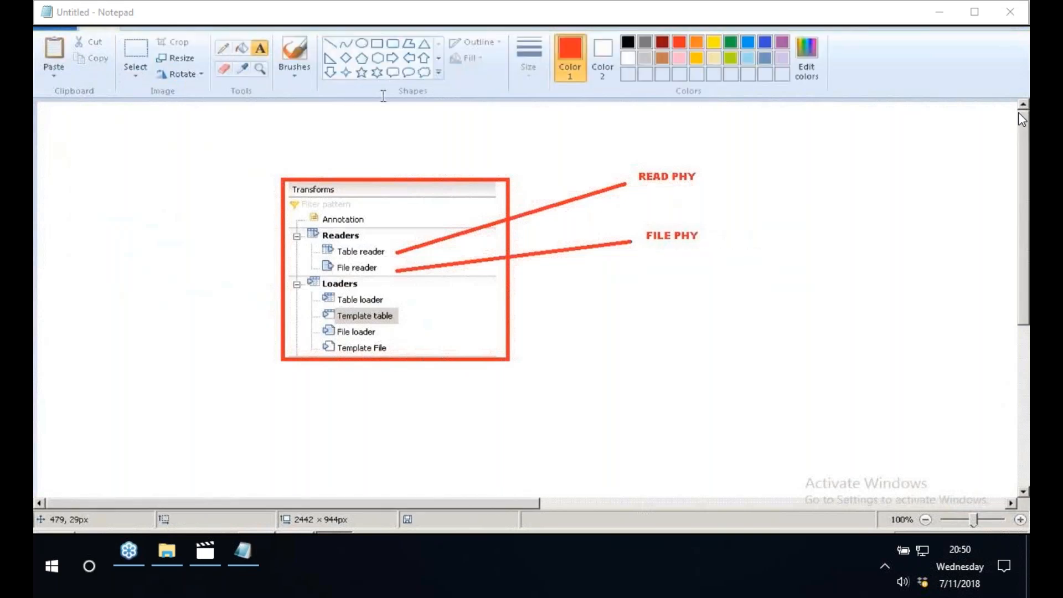
- Draw a horizontal red line about 333 px long from Table loader and label its end LOAD PHY
click(330, 43)
drag(400, 302, 662, 301)
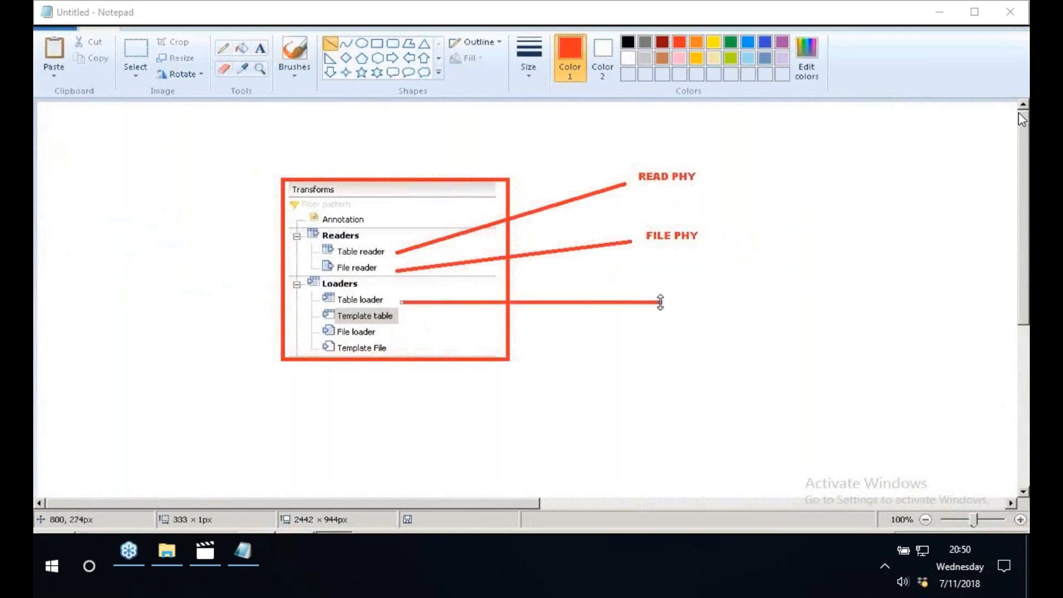
click(260, 49)
click(666, 293)
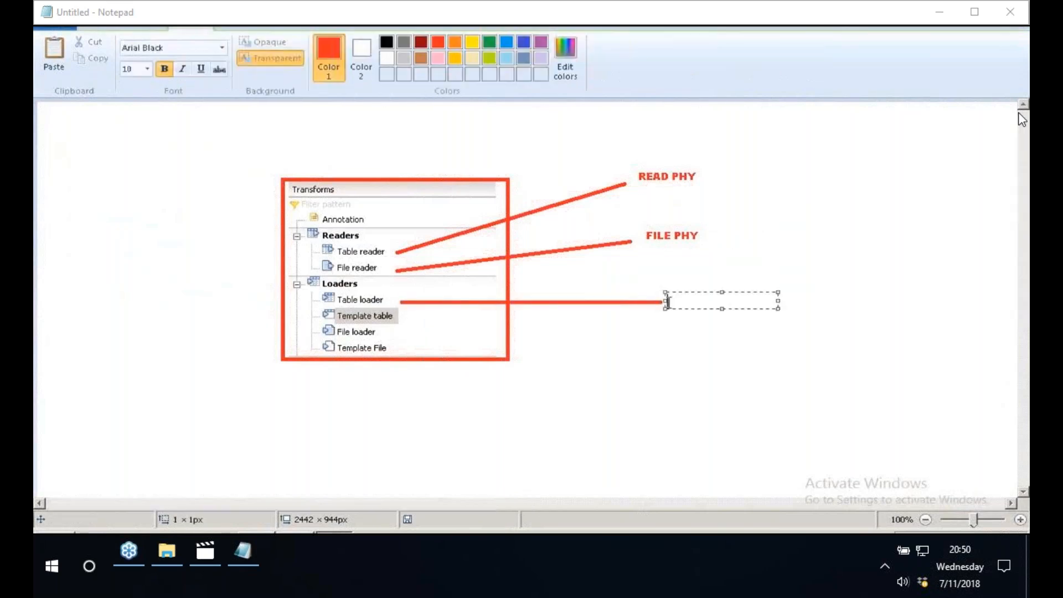
text(LOAD PHY)
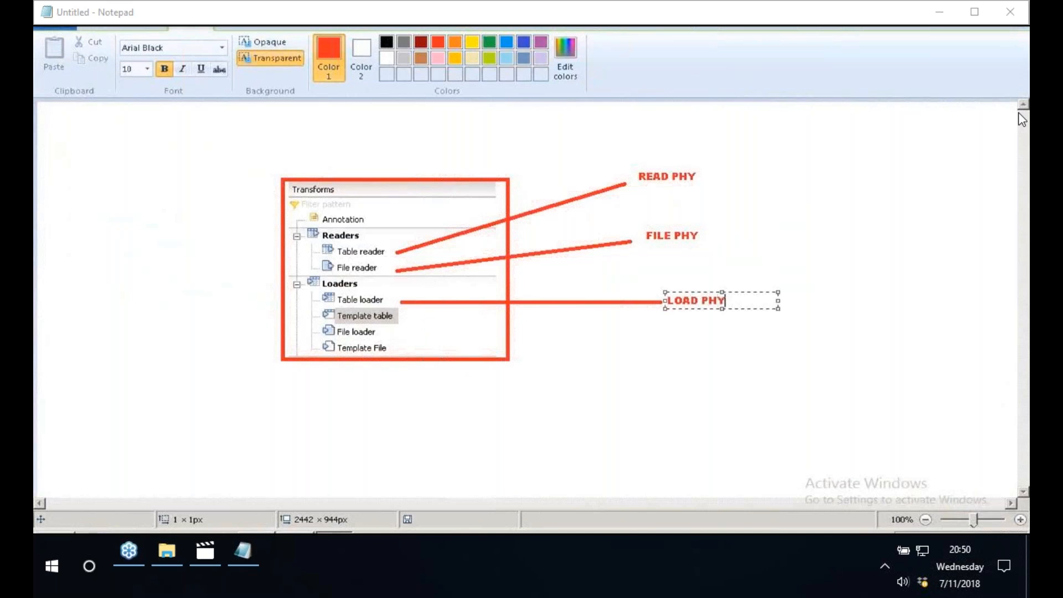
click(760, 229)
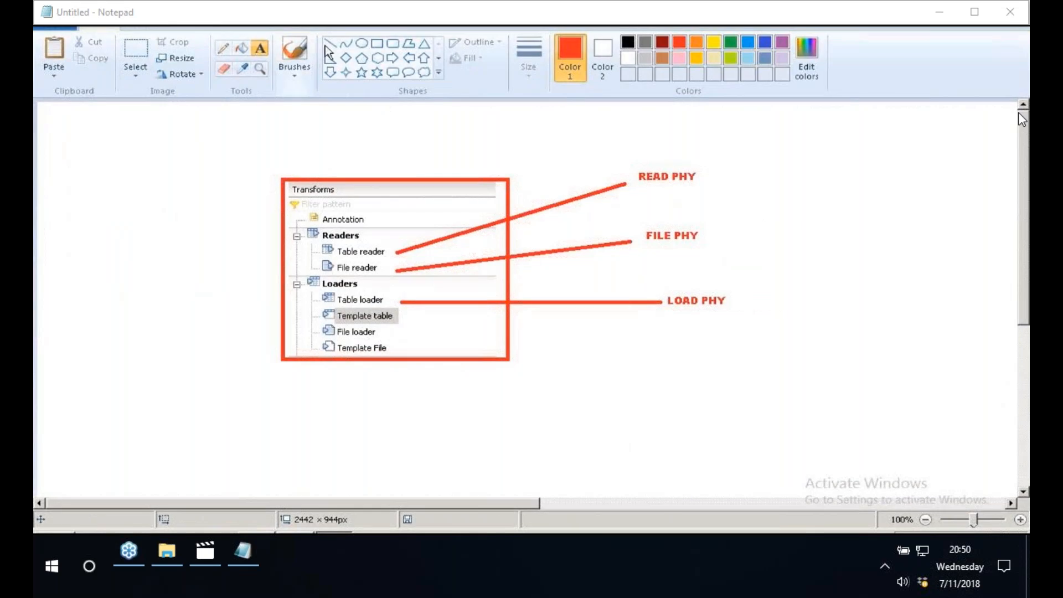
- Draw a red line of about 353 × 65 px from Template table and label its end RUNTIME
click(329, 44)
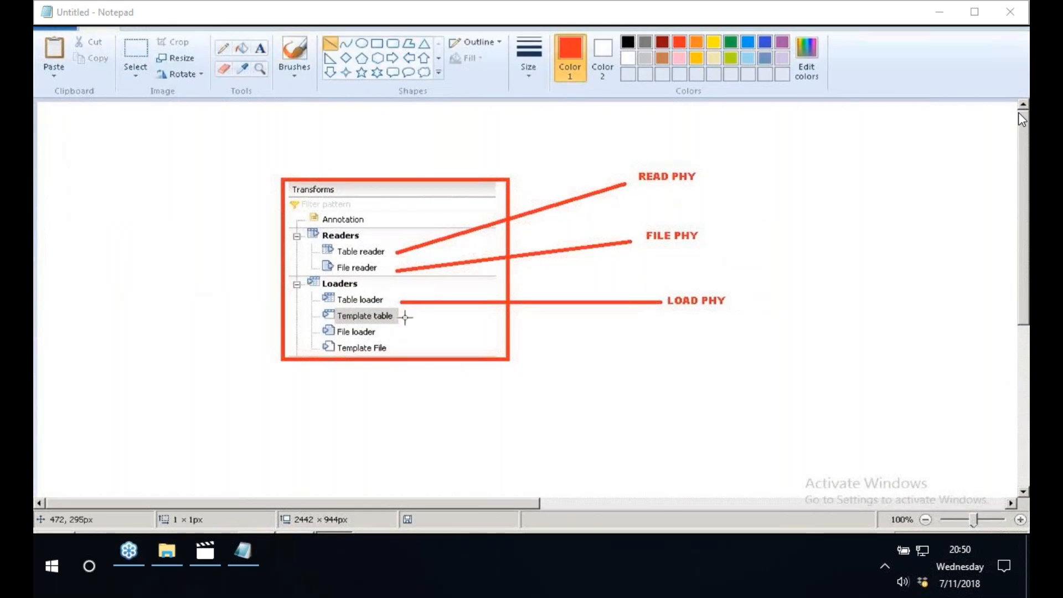
drag(405, 317, 681, 366)
click(260, 49)
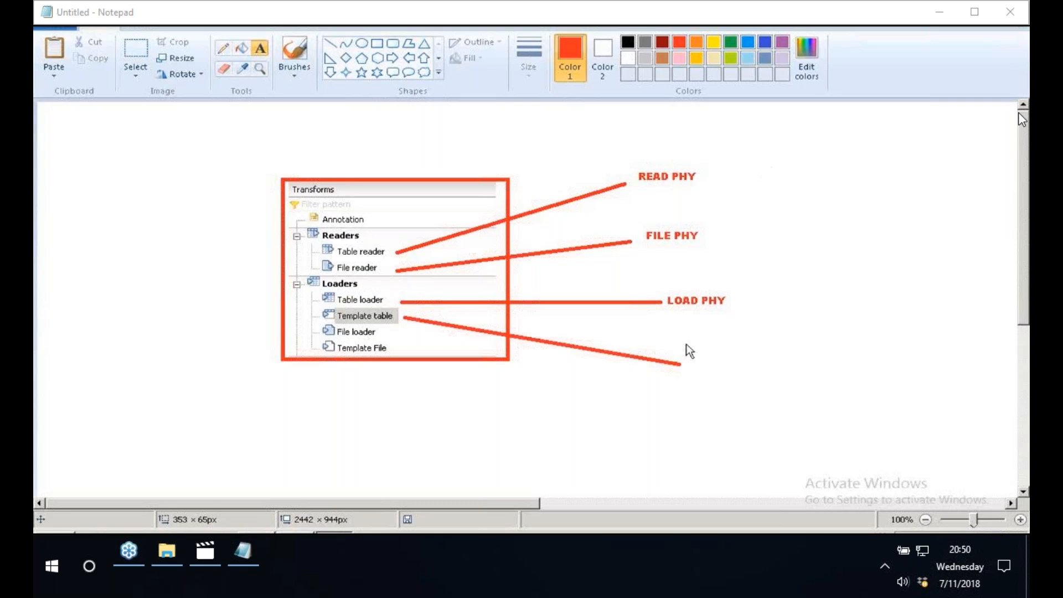
click(693, 359)
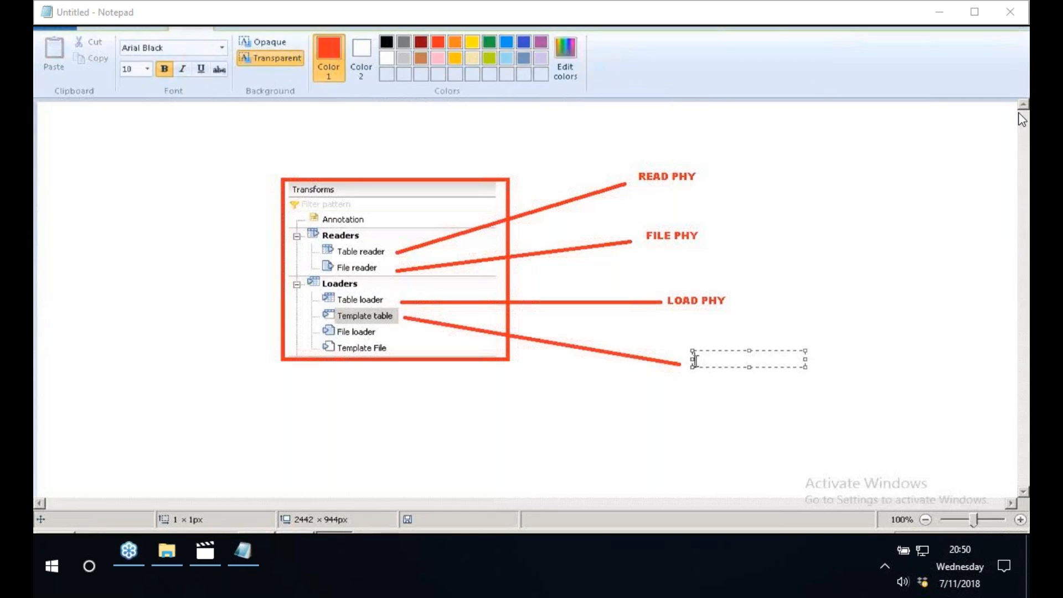
text(RUNTIME)
click(857, 286)
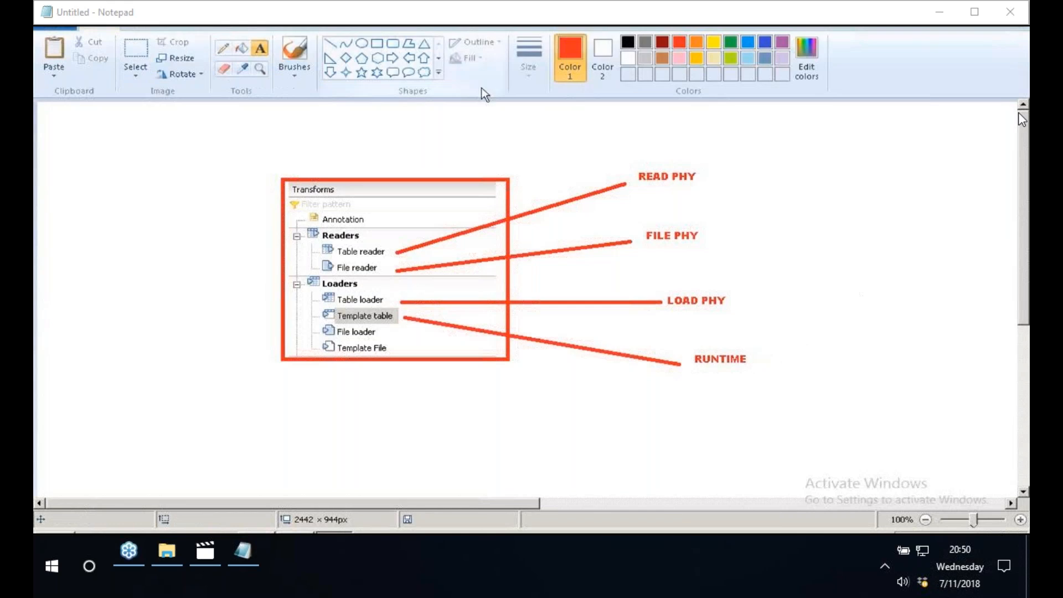
- Draw a red line of about 265 × 117 px from File loader and label its end FILE PHY
click(330, 43)
drag(406, 336, 609, 419)
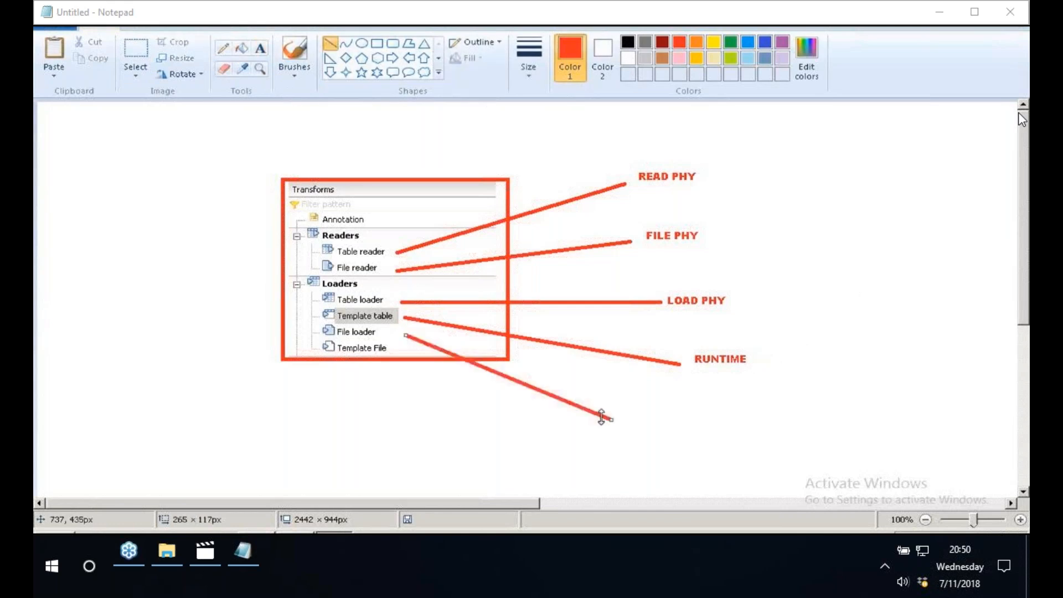
click(261, 48)
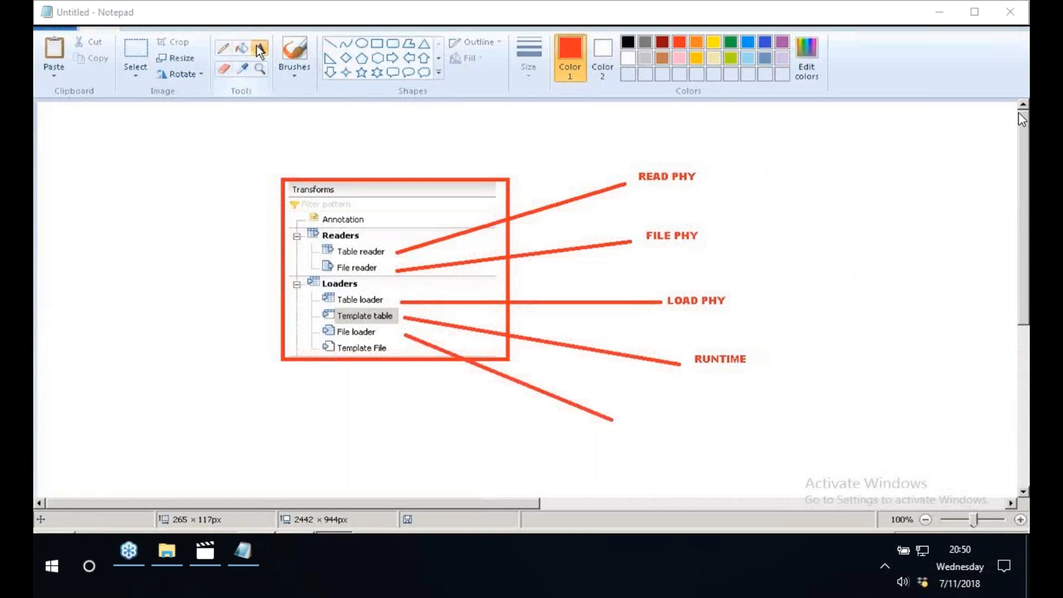
click(630, 416)
text(FILE)
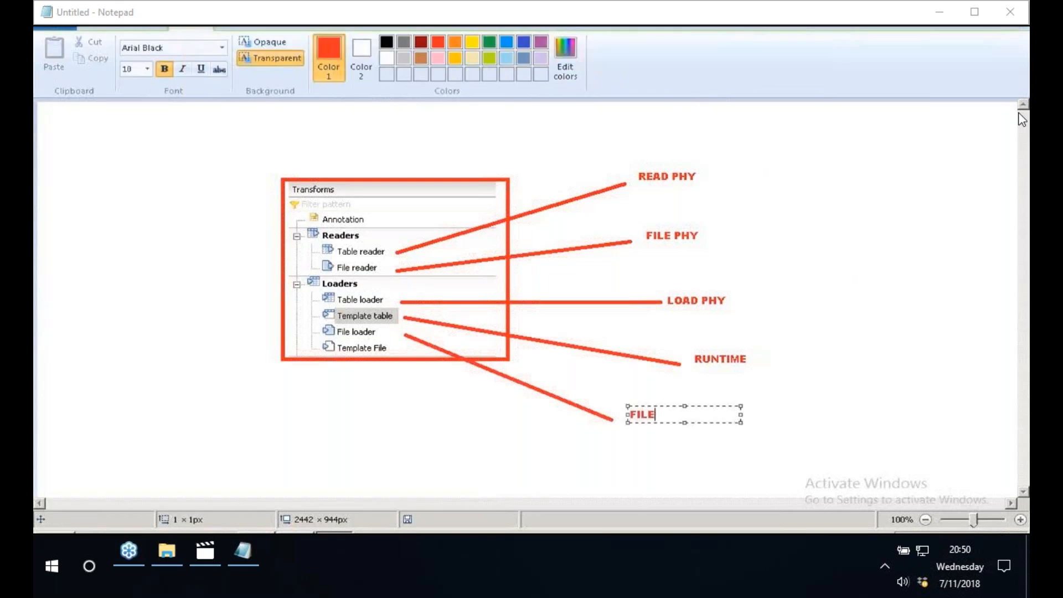
text( PHY)
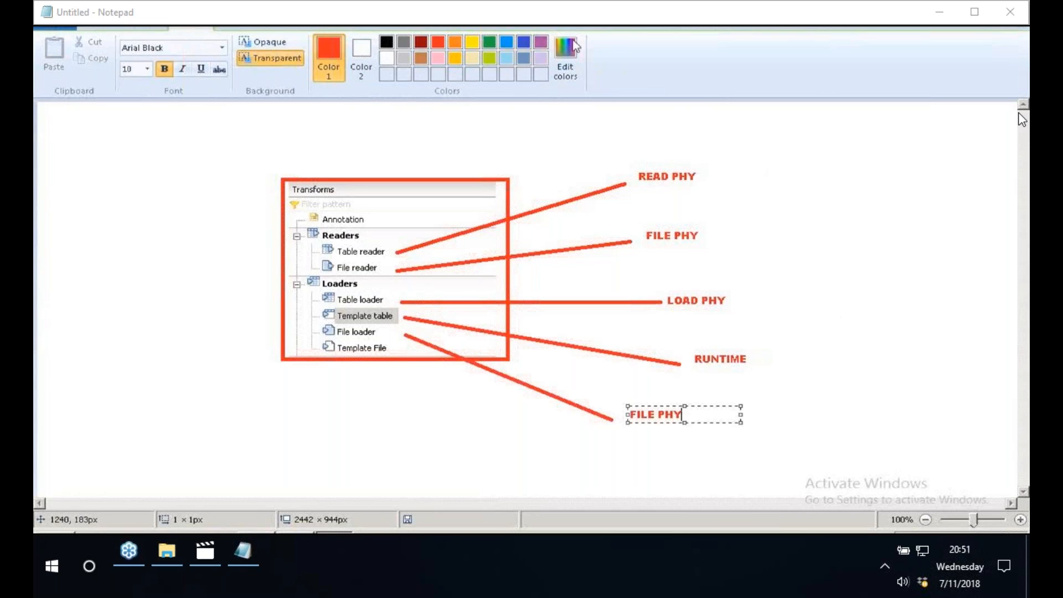
click(389, 137)
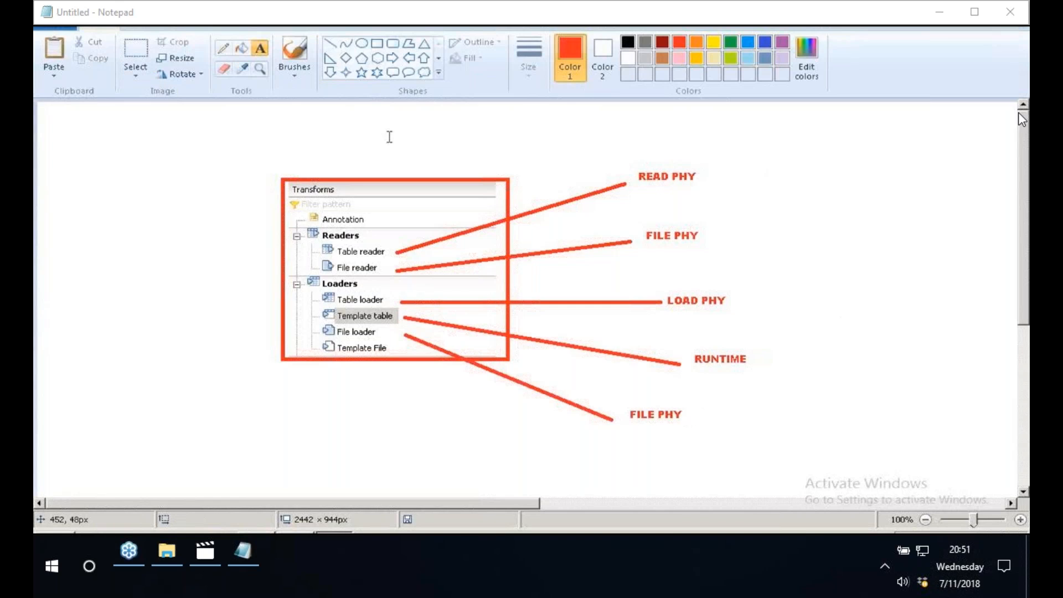
- Draw a red line sloping down and right from below Template File and label its end FILE RUNTIME
click(330, 43)
drag(372, 359, 491, 456)
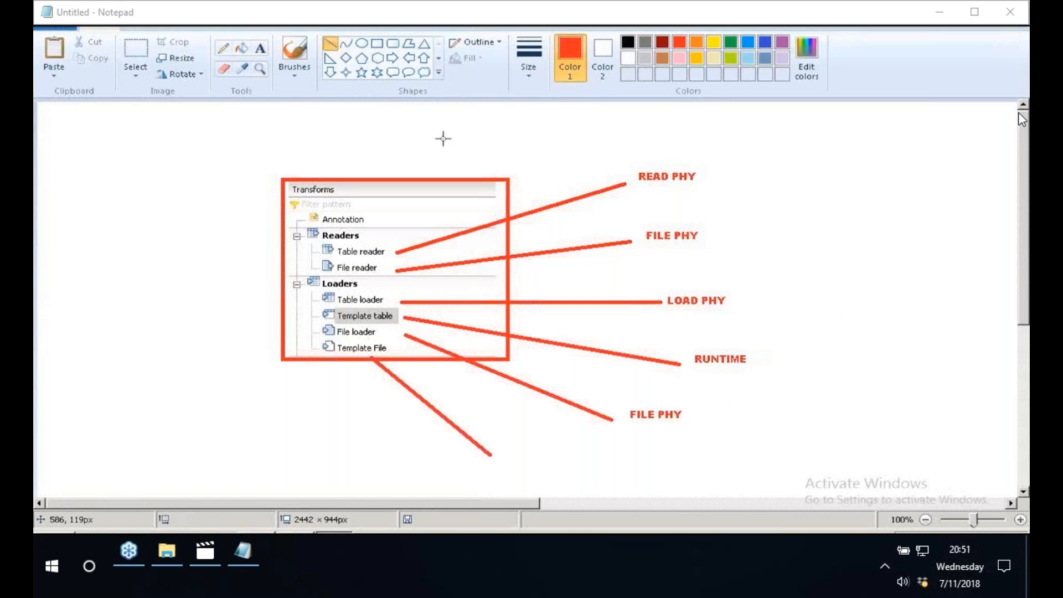
click(262, 52)
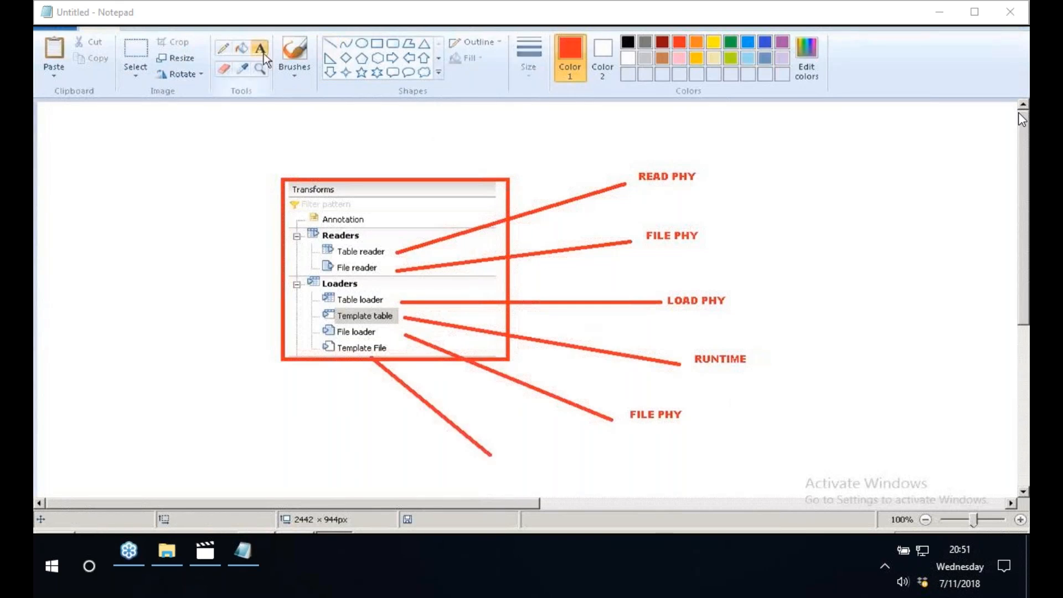
click(511, 448)
text(FILE)
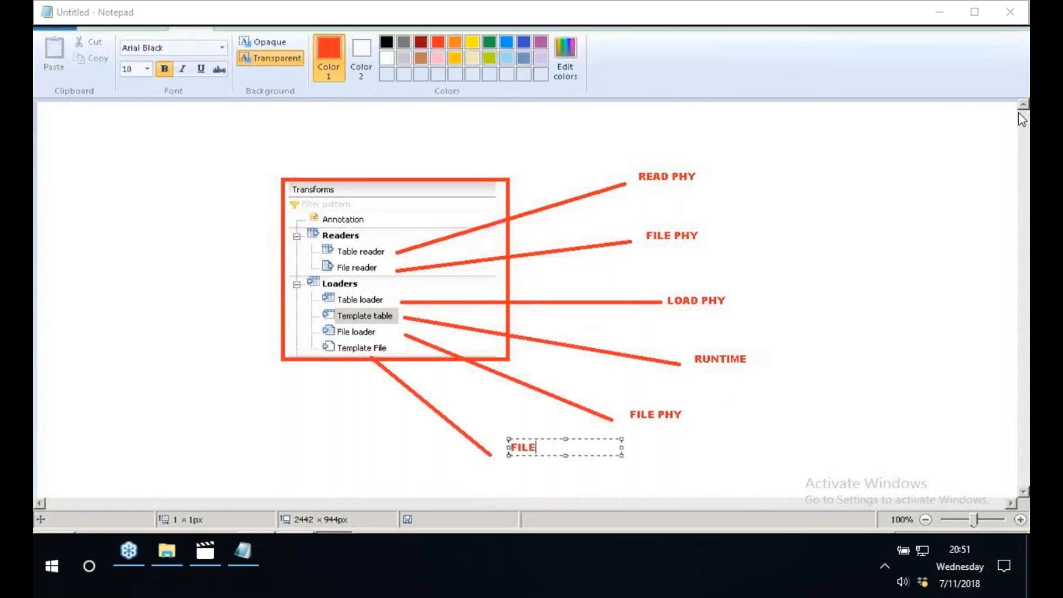
text( RUNTIME)
click(877, 358)
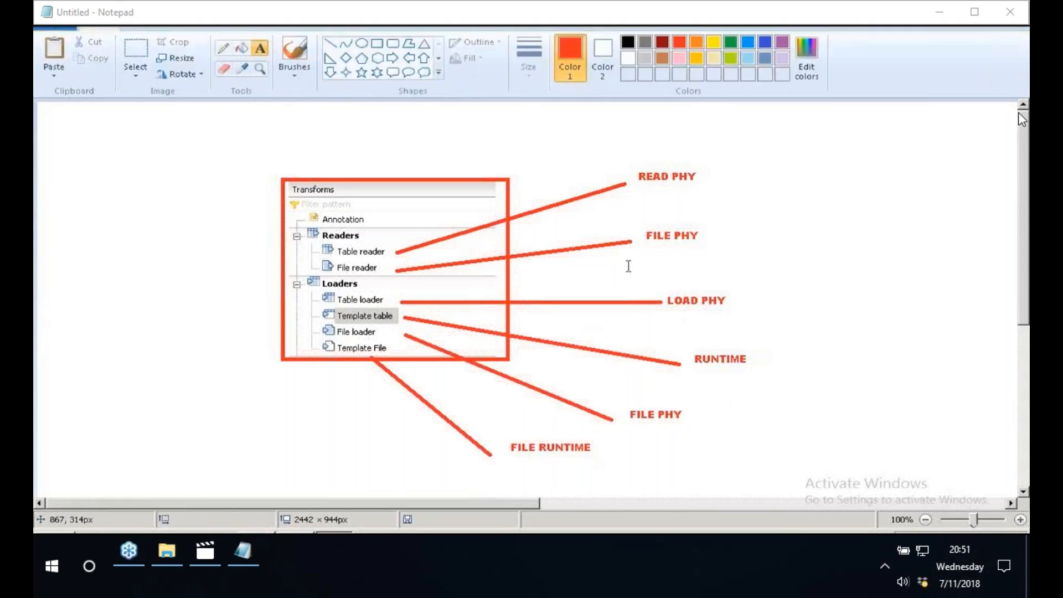
- Draw red rectangles around the RUNTIME and FILE RUNTIME labels
click(381, 45)
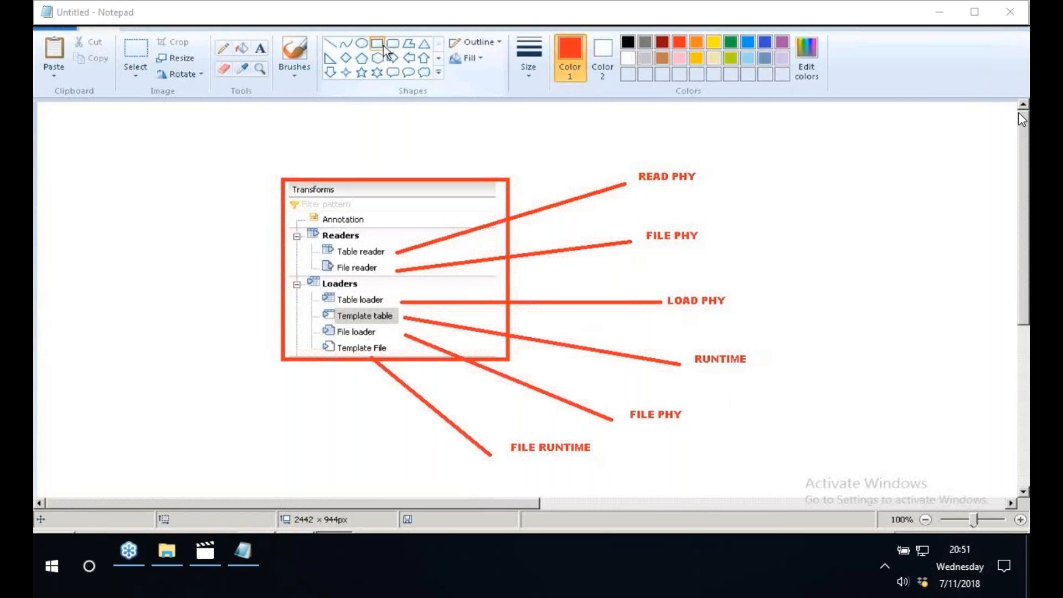
drag(676, 346, 791, 380)
click(842, 375)
drag(500, 434, 612, 460)
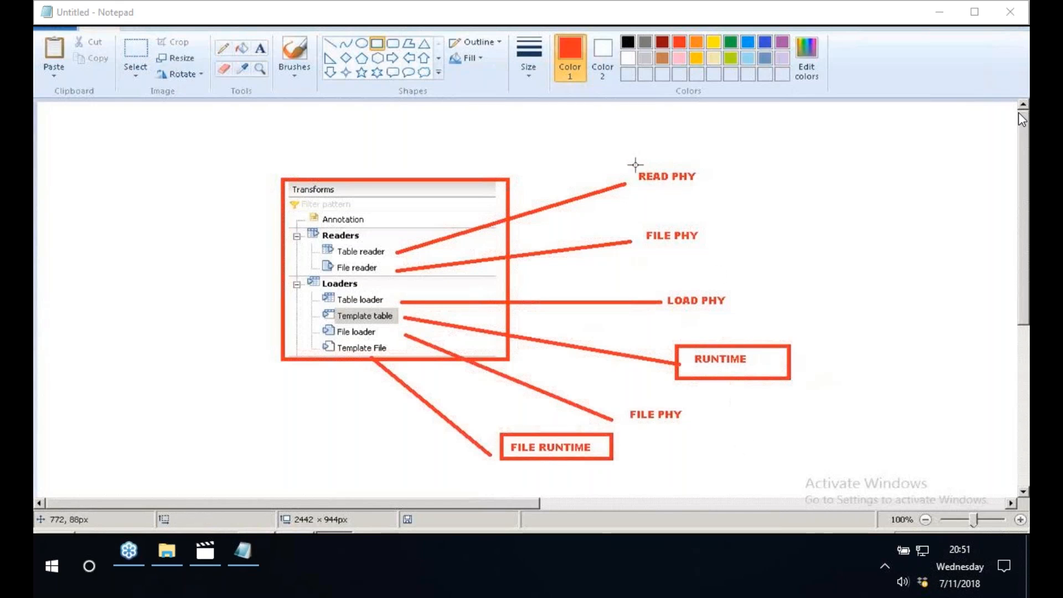
- Draw separate red rectangles around the READ PHY and LOAD PHY labels and both FILE PHY labels
drag(634, 164, 718, 192)
click(790, 209)
click(636, 221)
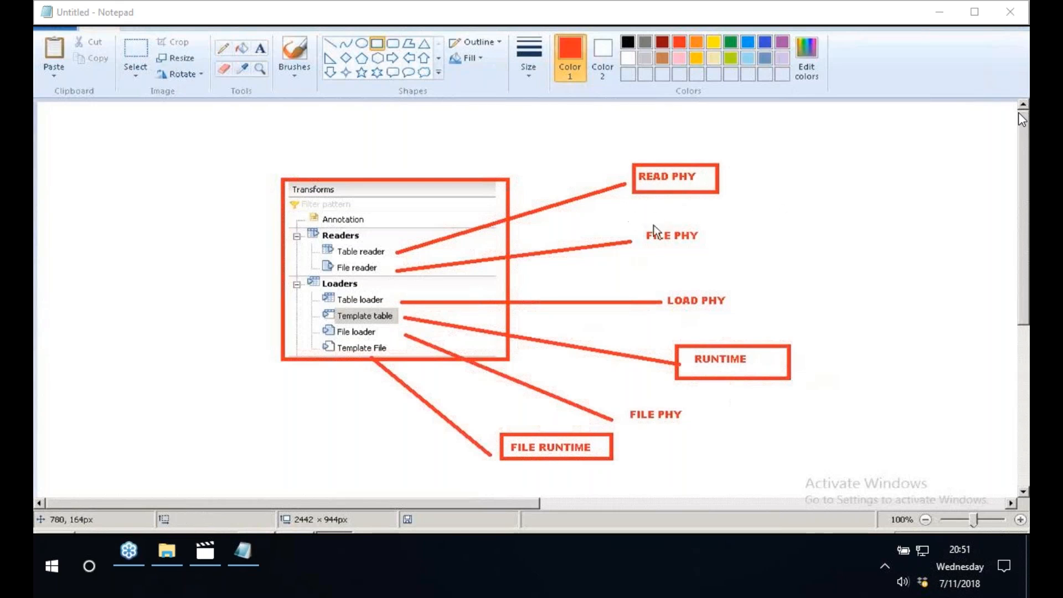
drag(637, 222, 732, 253)
click(852, 265)
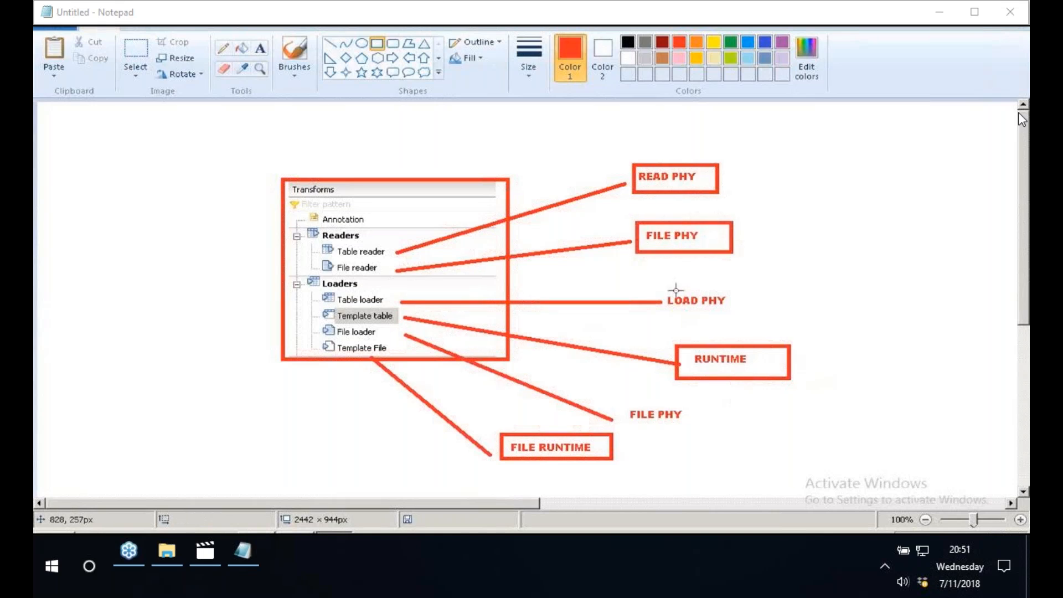
drag(658, 290, 767, 312)
click(701, 371)
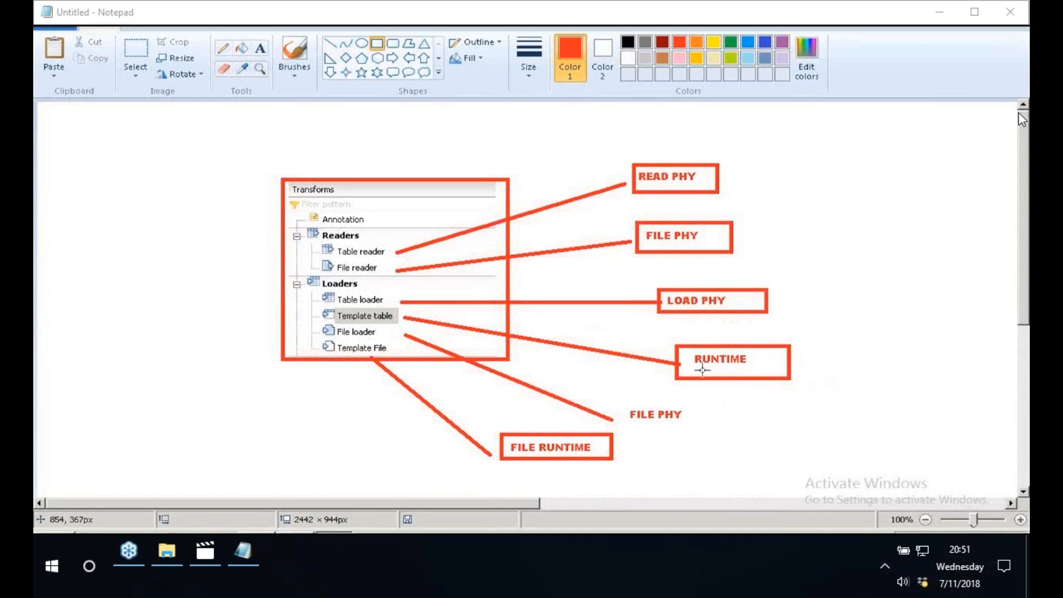
drag(613, 398, 718, 430)
click(742, 430)
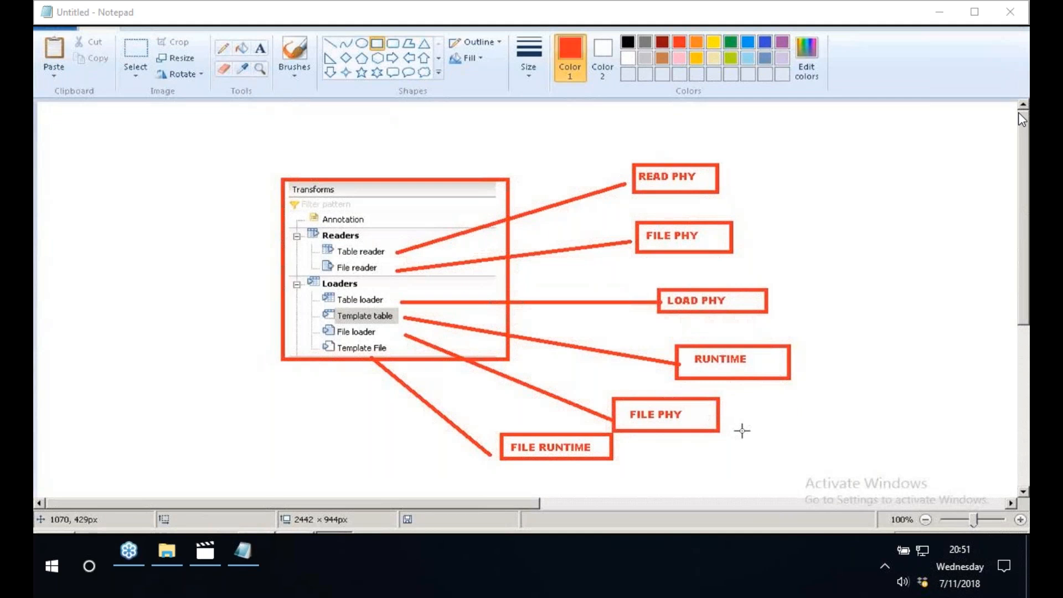
- Draw a red rectangle in the blank canvas area right of the annotated palette and add the text READ inside it
click(594, 504)
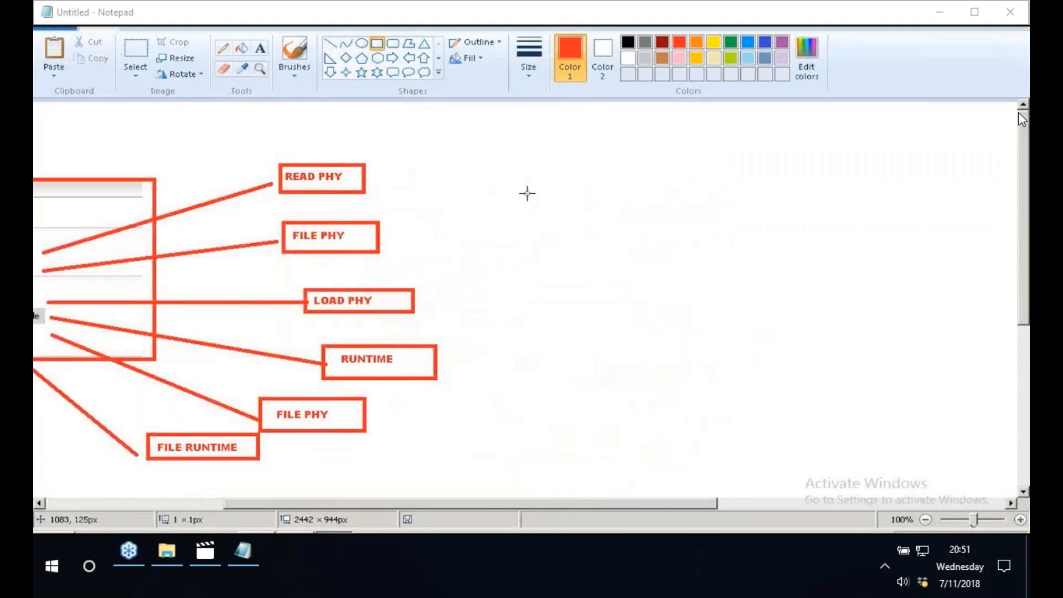
drag(528, 194, 648, 231)
click(260, 48)
click(547, 199)
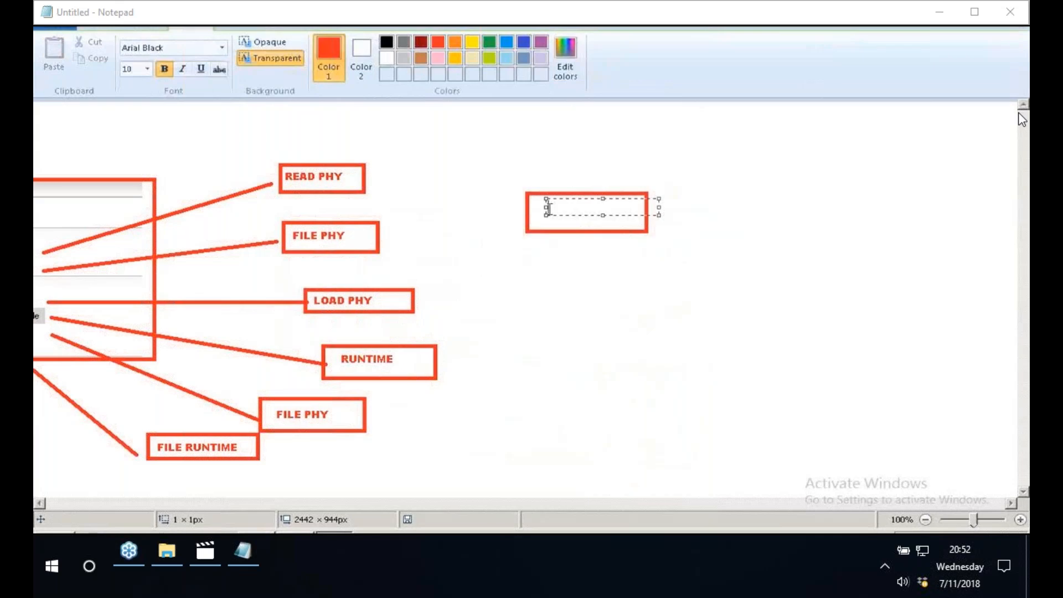
text(READ)
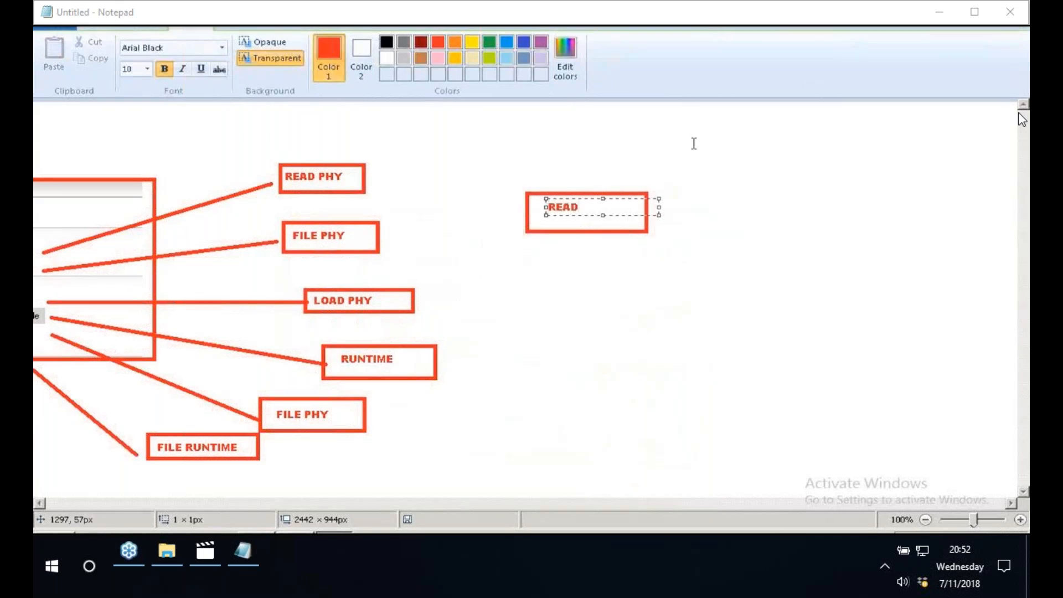
click(694, 143)
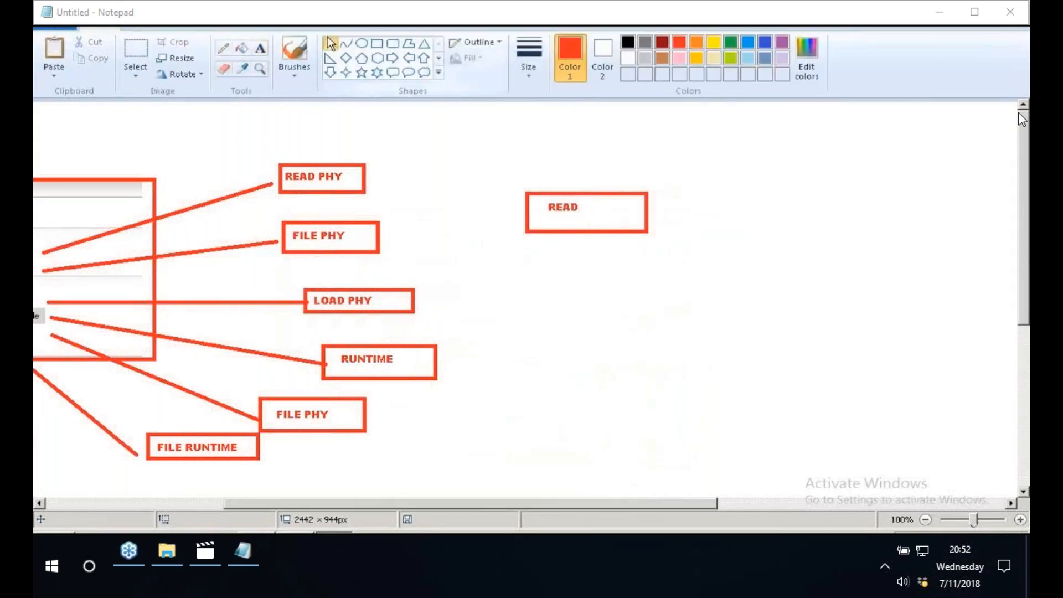
- Branch two red lines from the READ box, the lower about 111 × 39 px, labelling the upper end TABLE and the lower end FILE
click(329, 44)
drag(640, 209, 740, 164)
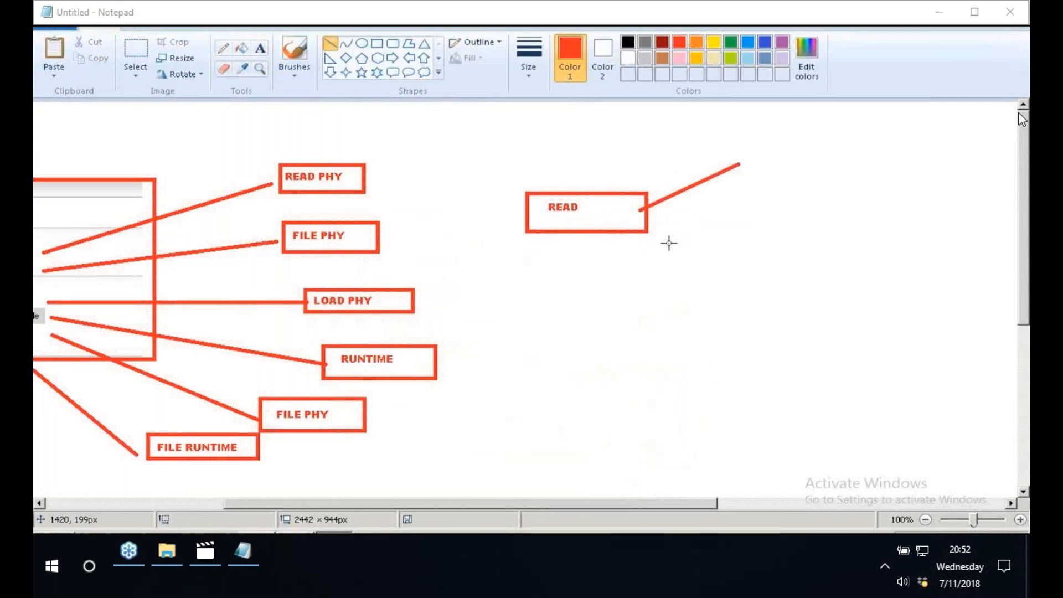
drag(646, 227, 732, 255)
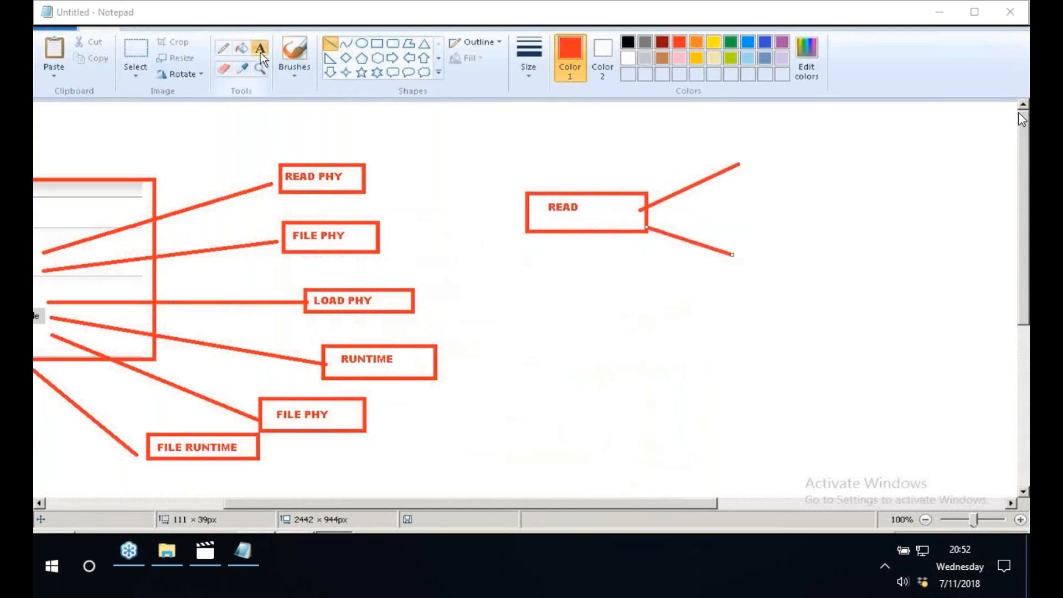
click(260, 52)
click(754, 160)
text(TABLE)
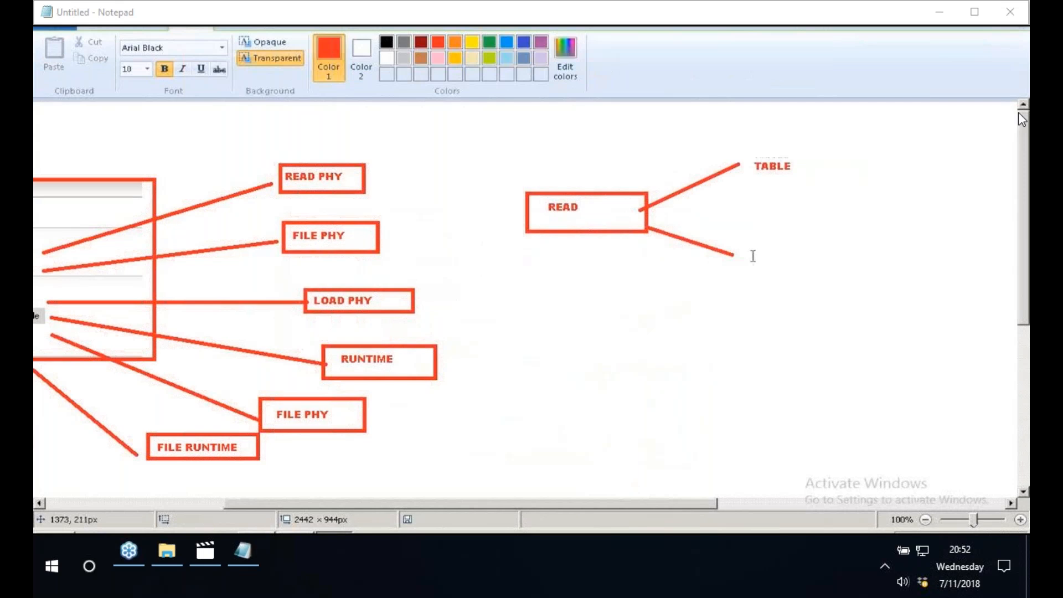
click(754, 254)
text(FILE)
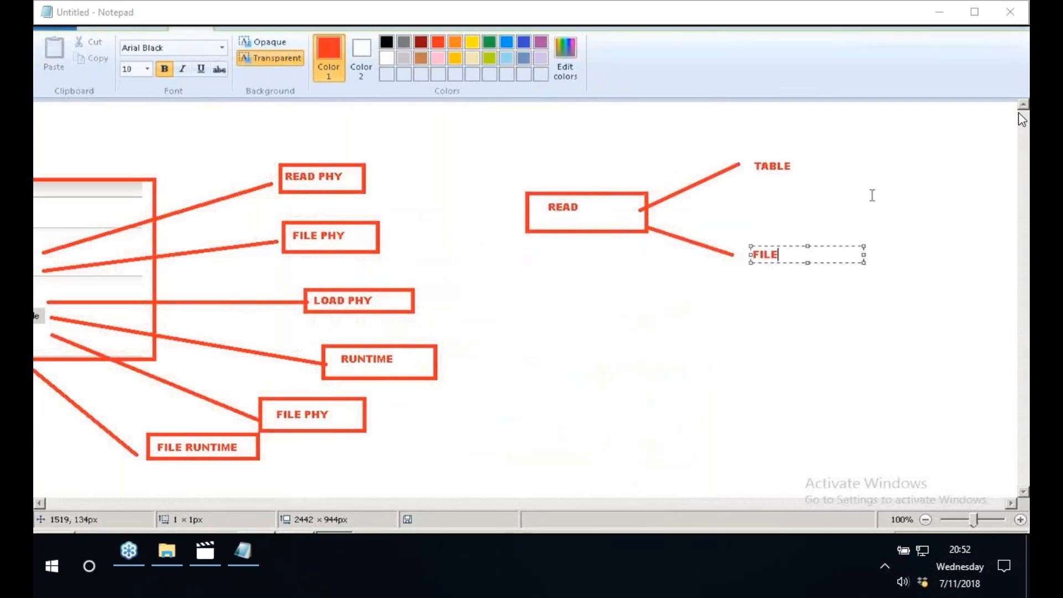
click(872, 196)
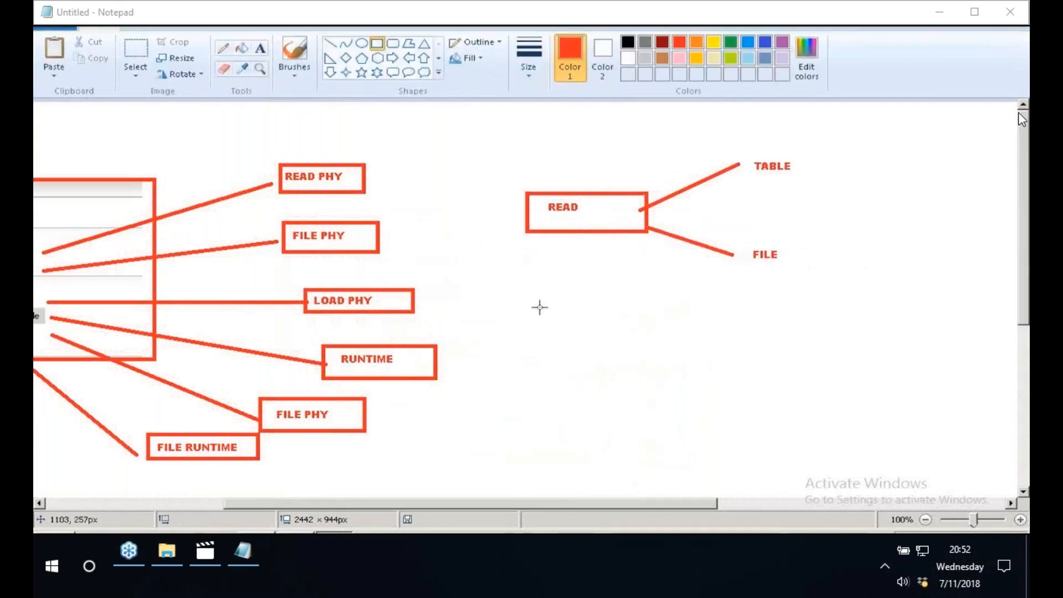
- Draw a red rectangle of about 197 × 56 px below the READ box and add the text LOAD inside it
drag(539, 322, 693, 363)
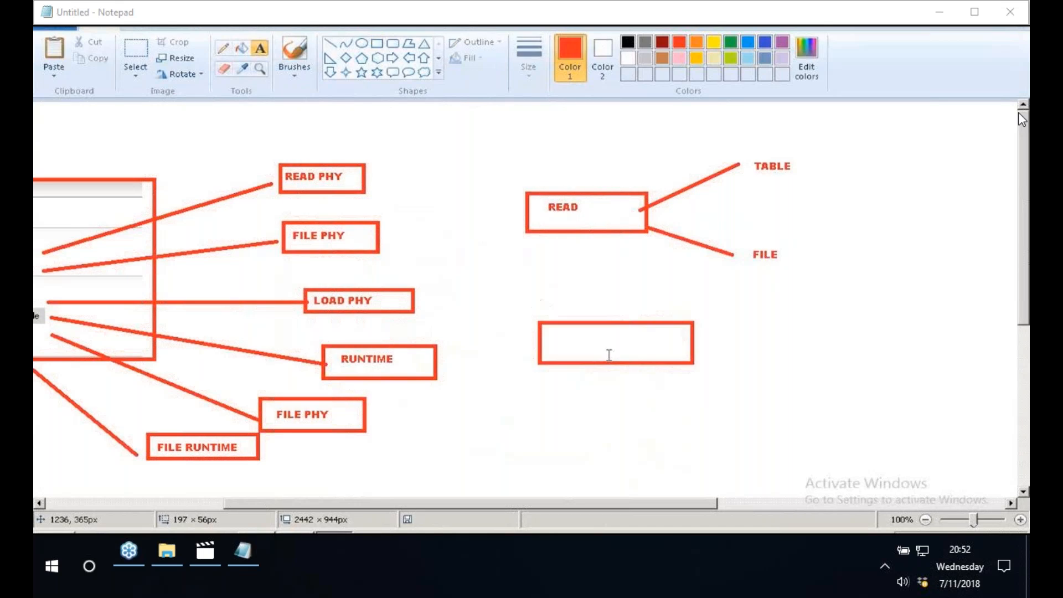
click(260, 48)
click(579, 336)
text(LOAD)
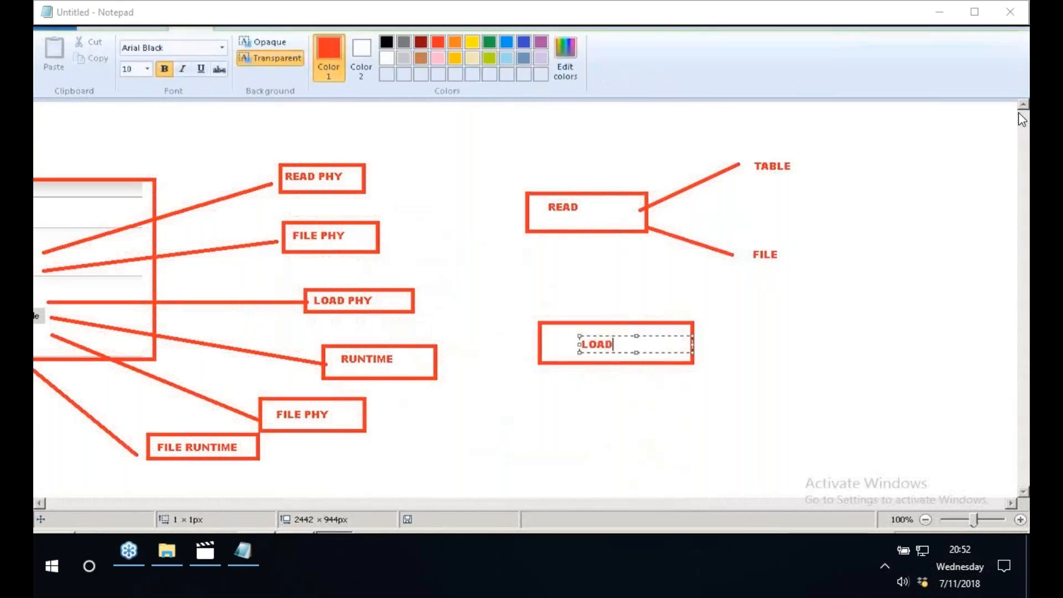
click(576, 277)
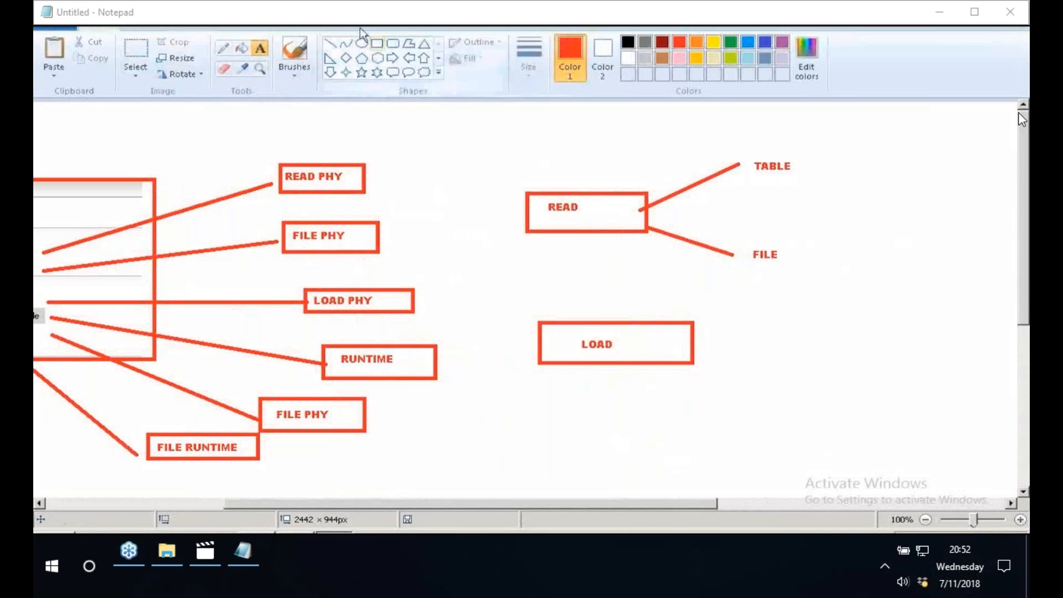
- Draw a red line of about 158 × 53 px rising from the LOAD box and label its end TABLE
click(330, 43)
drag(675, 331, 798, 293)
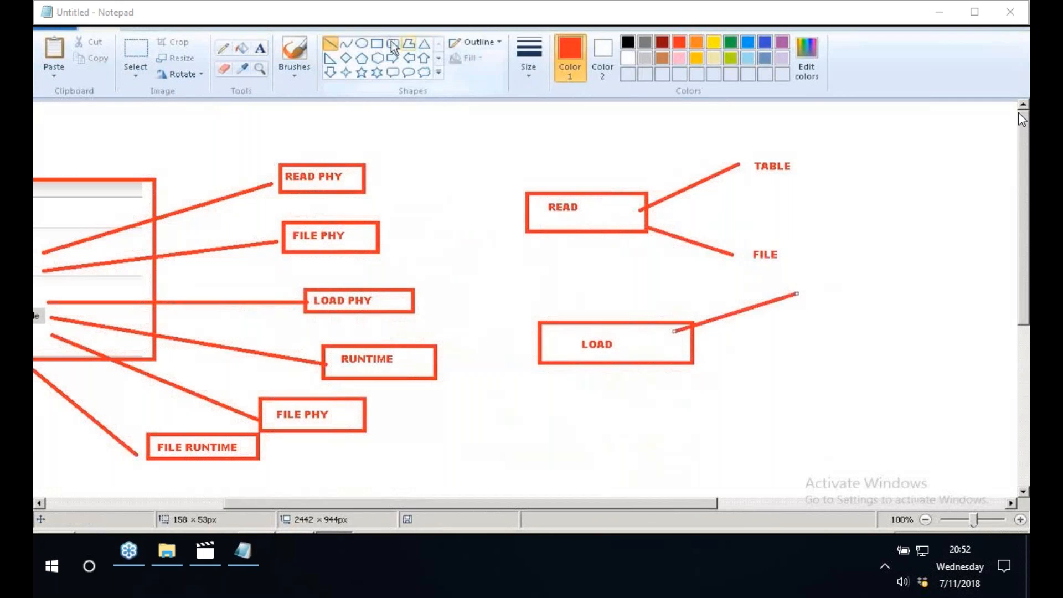
click(260, 48)
click(807, 286)
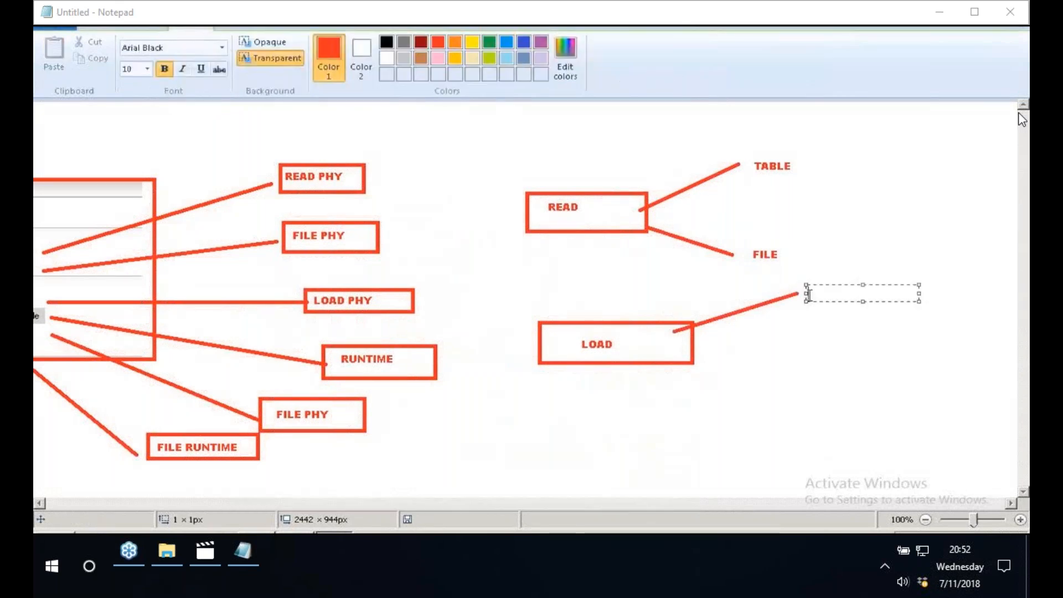
text(TABLE)
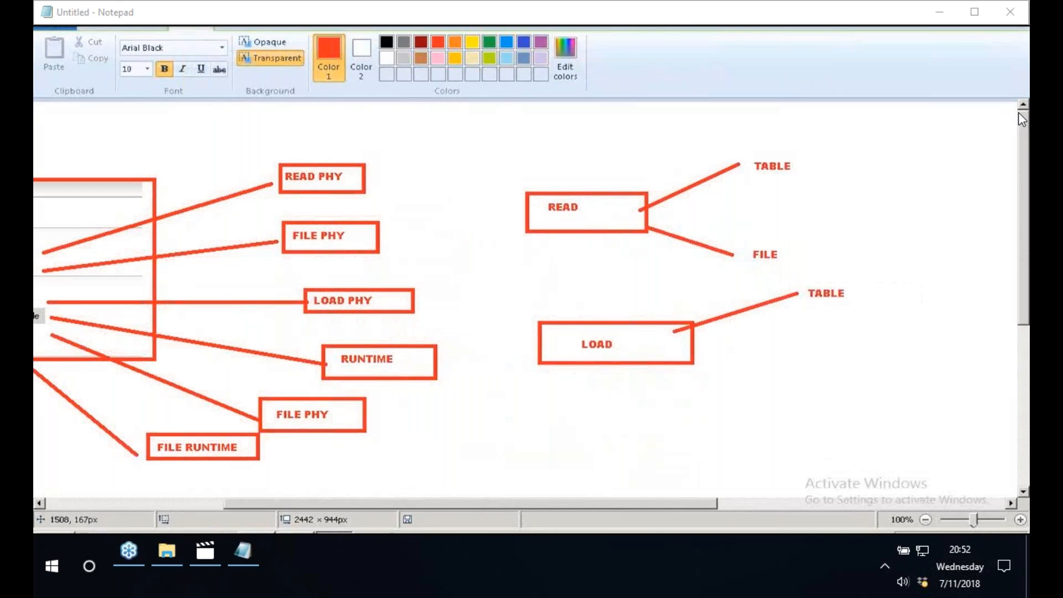
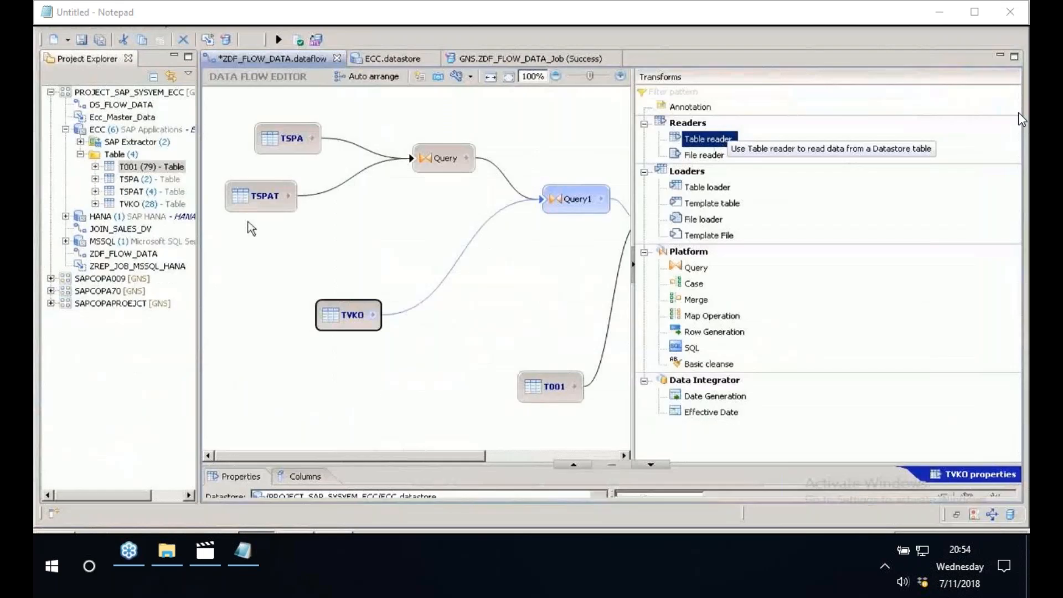
- Add a table reader to the ZDF_FLOW_DATA canvas for table T001 from the ECC datastore
drag(247, 221, 460, 231)
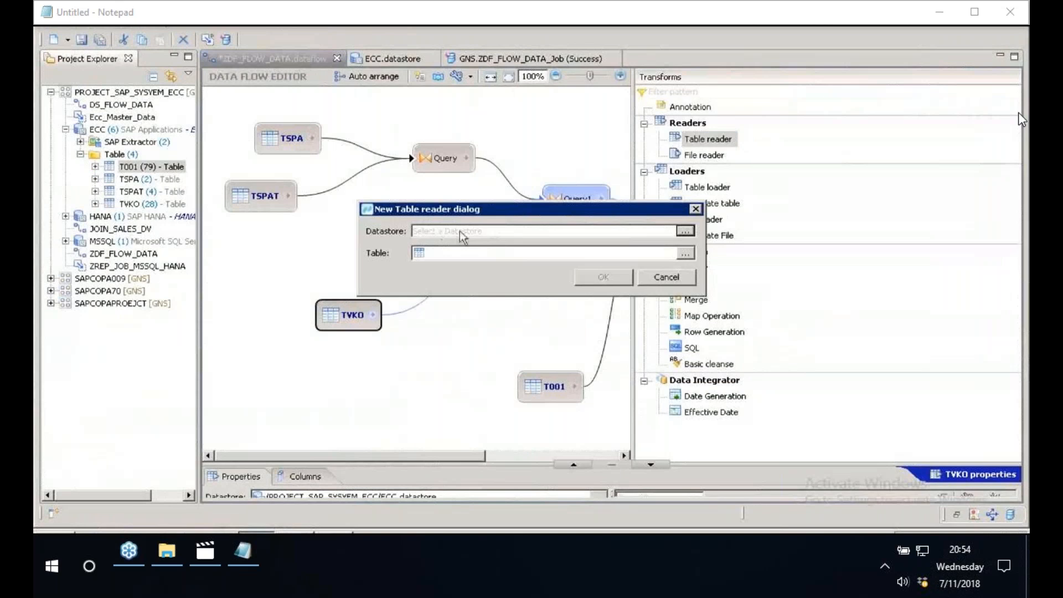
click(685, 232)
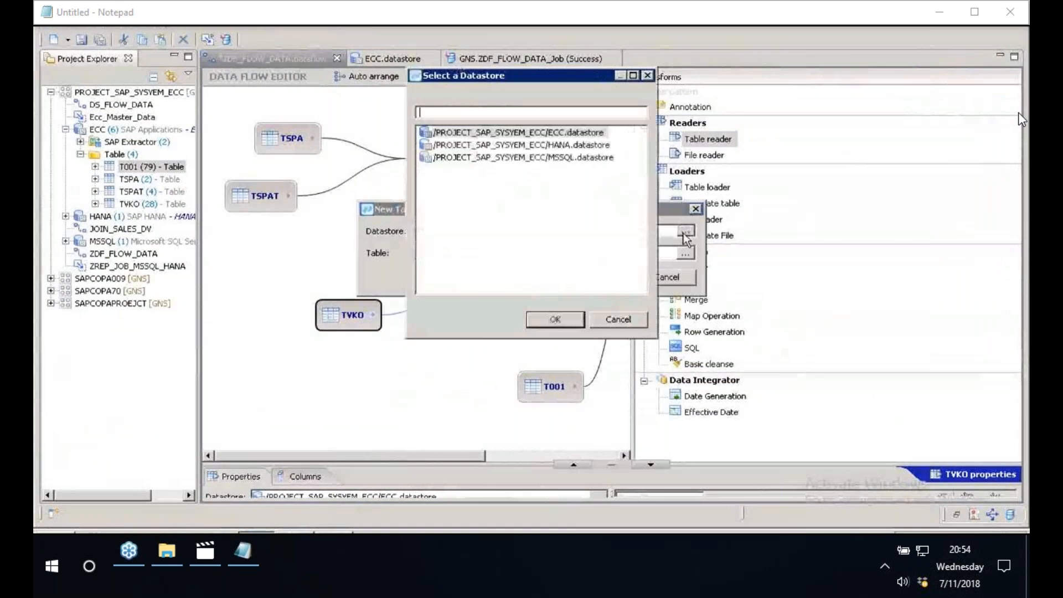
click(527, 135)
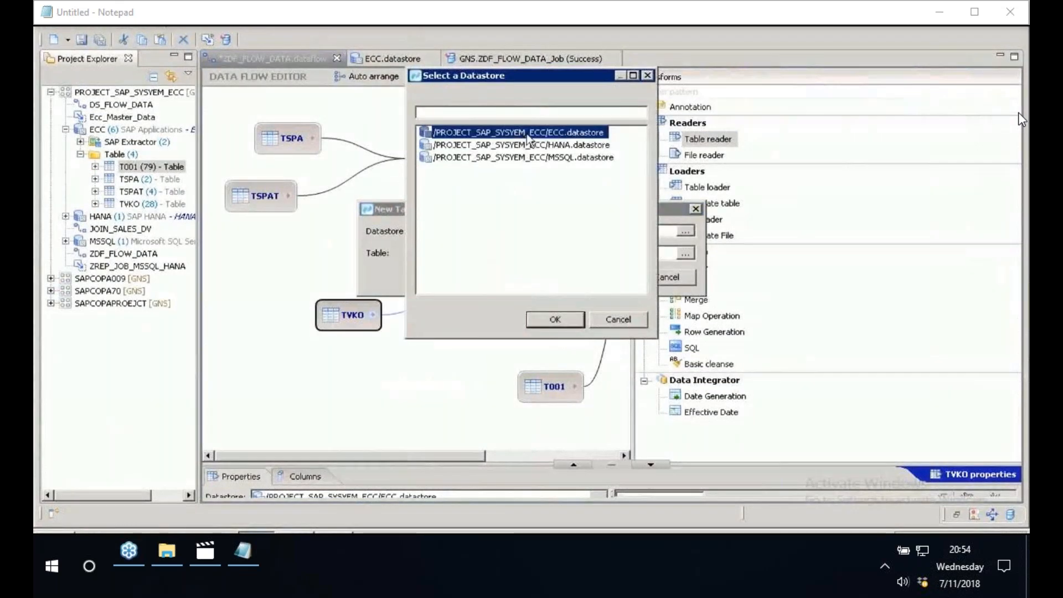
double_click(527, 135)
click(685, 254)
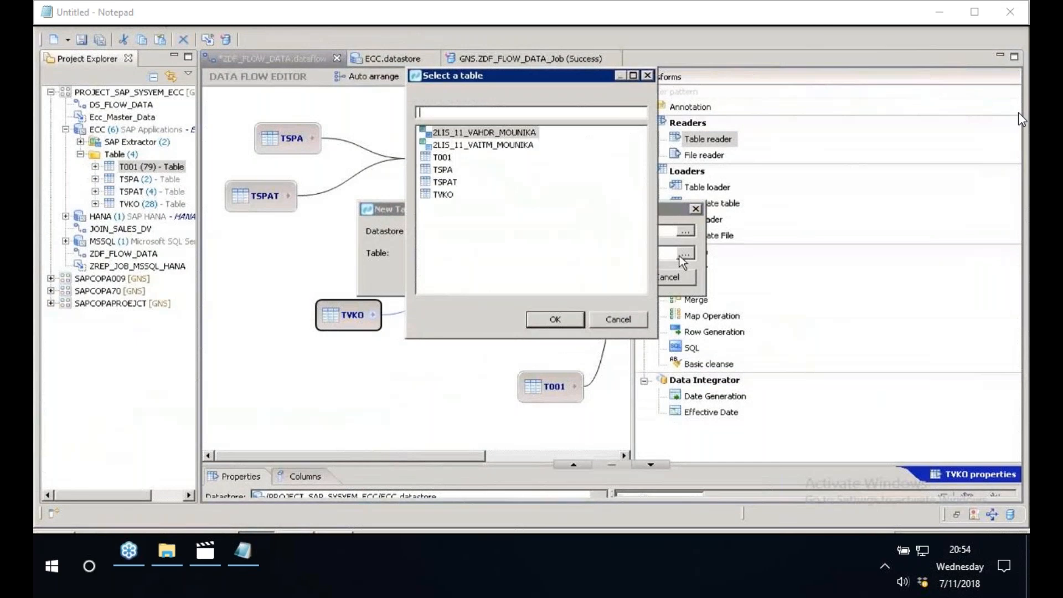
click(443, 158)
click(572, 318)
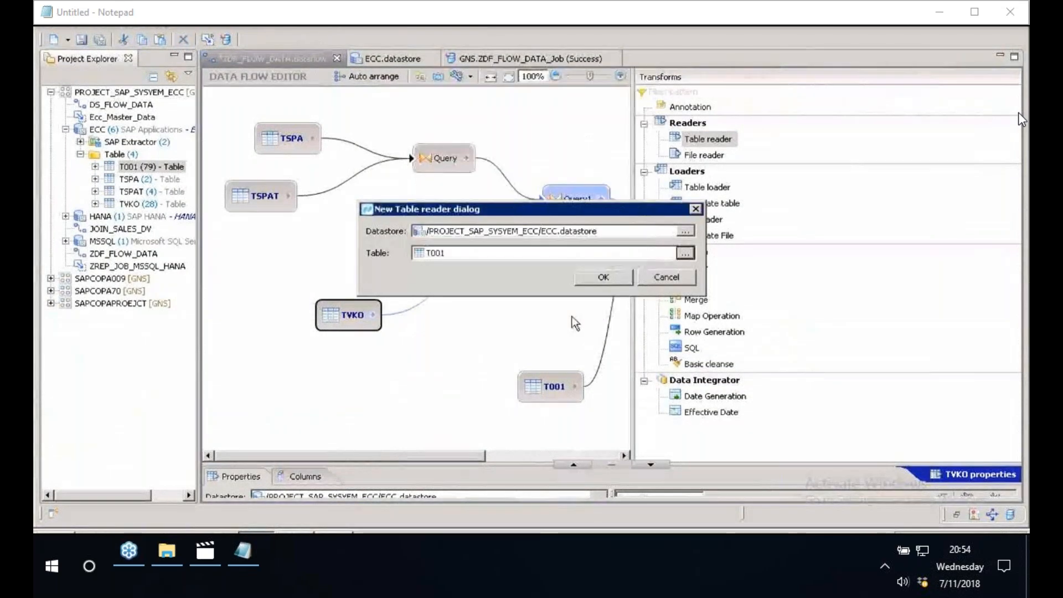
key(Return)
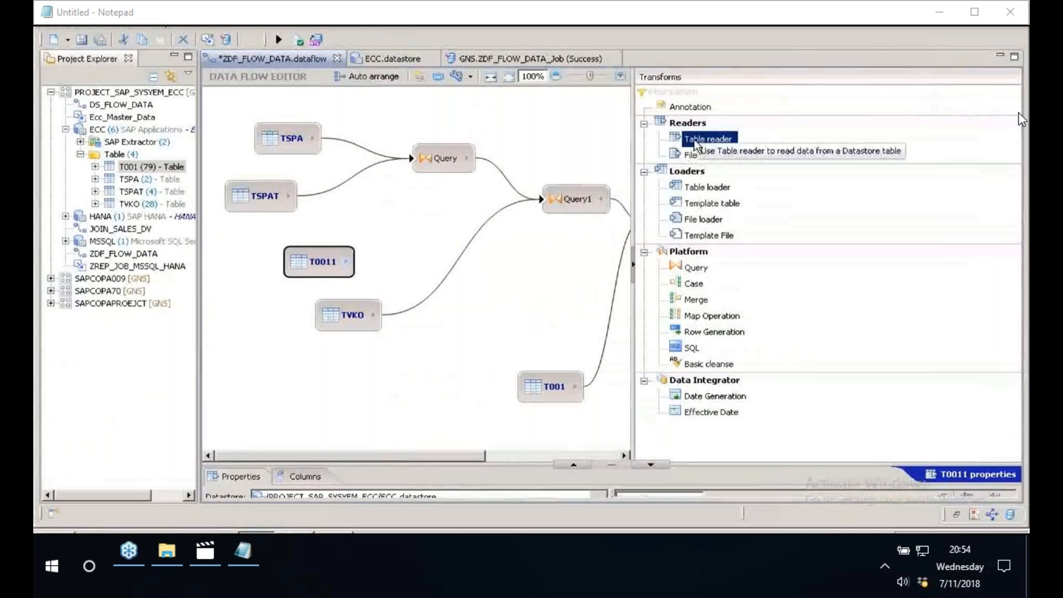
- Start a new data flow in PROJECT_SAP_SYSYEM_ECC and name it Z_TRANSFORMS
right_click(117, 92)
mouse_move(206, 106)
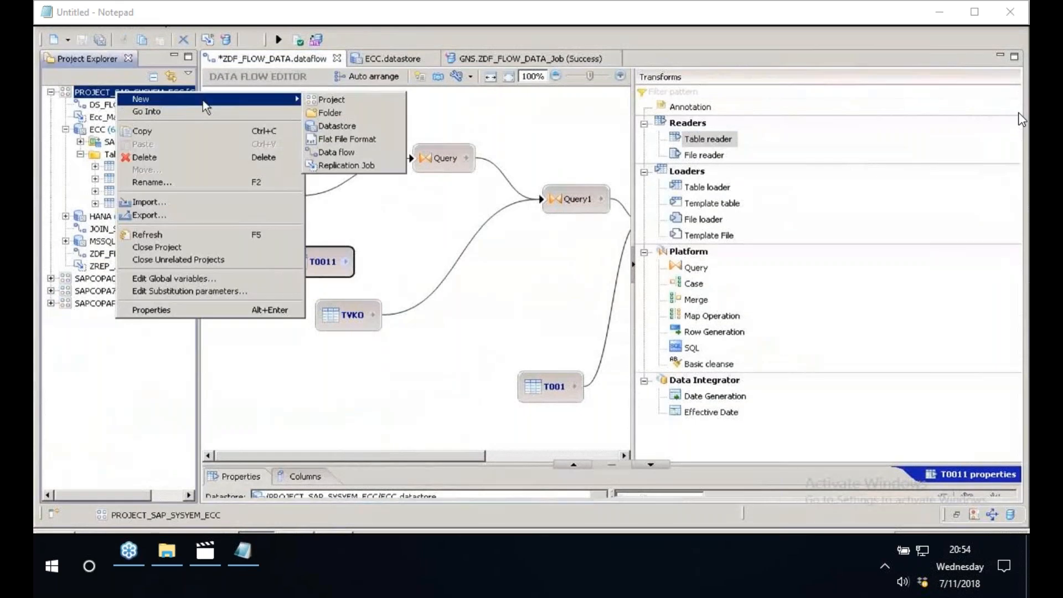
click(352, 153)
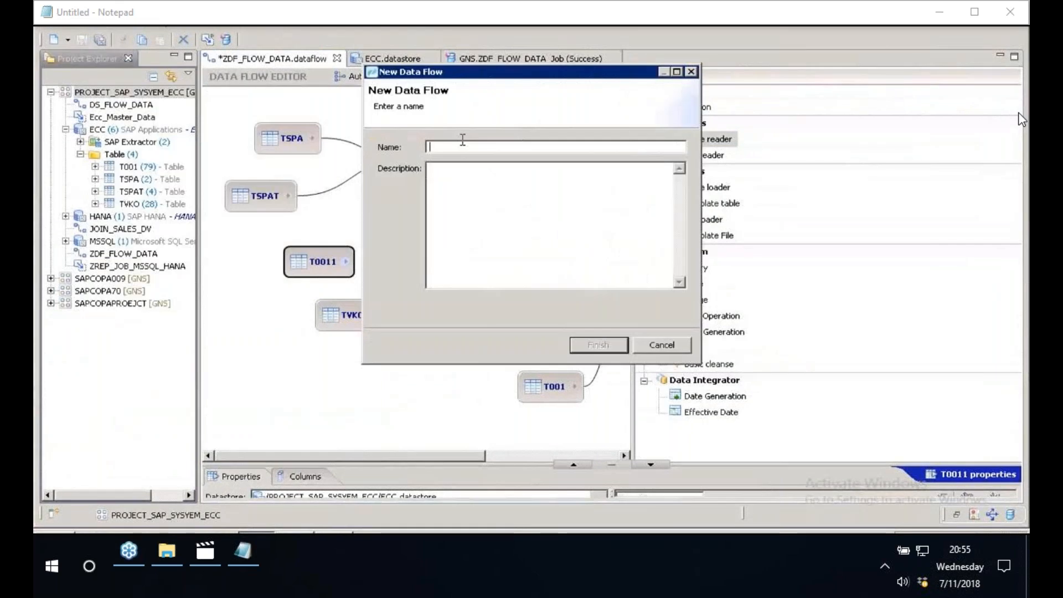
text(ZTRANSF)
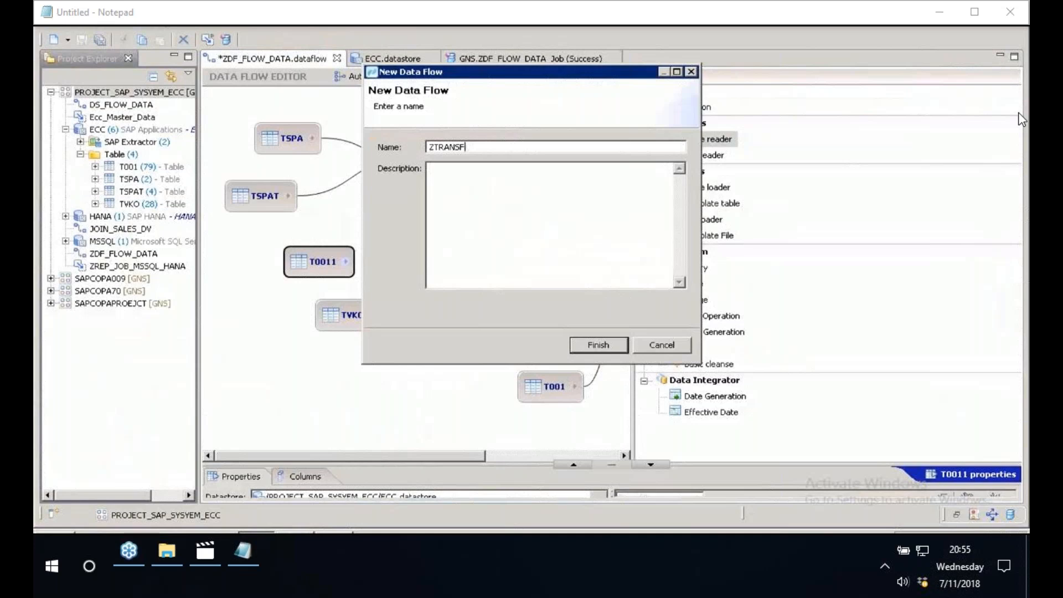
key(BackSpace)
key(BackSpace)
key(BackSpace)
key(BackSpace)
key(BackSpace)
key(BackSpace)
text(_TRAN)
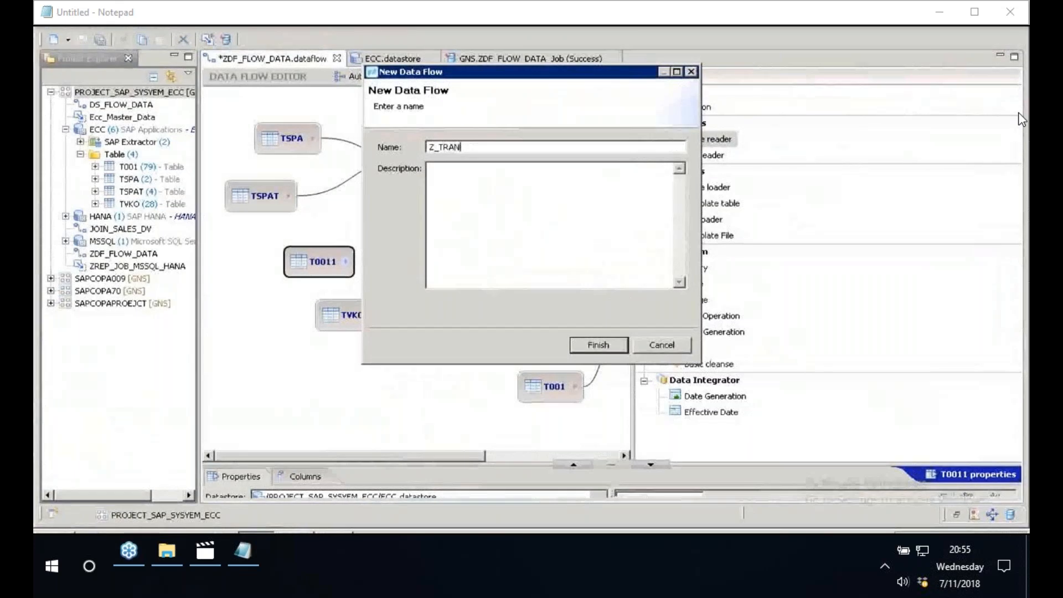
text(SFORMS)
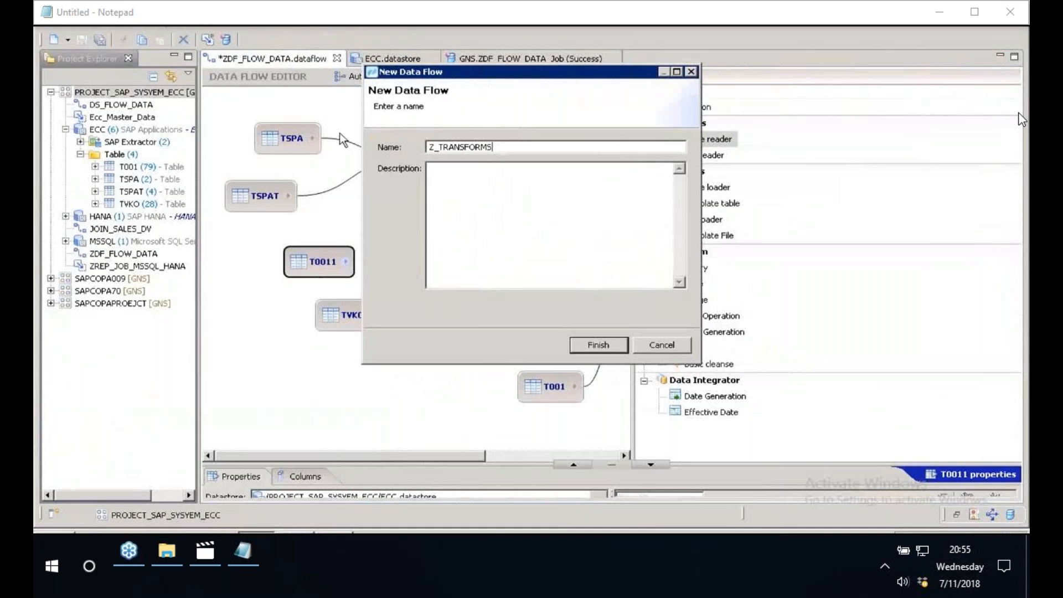
- Copy the name Z_TRANSFORMS into the description and finish creating the data flow
key(ctrl+a)
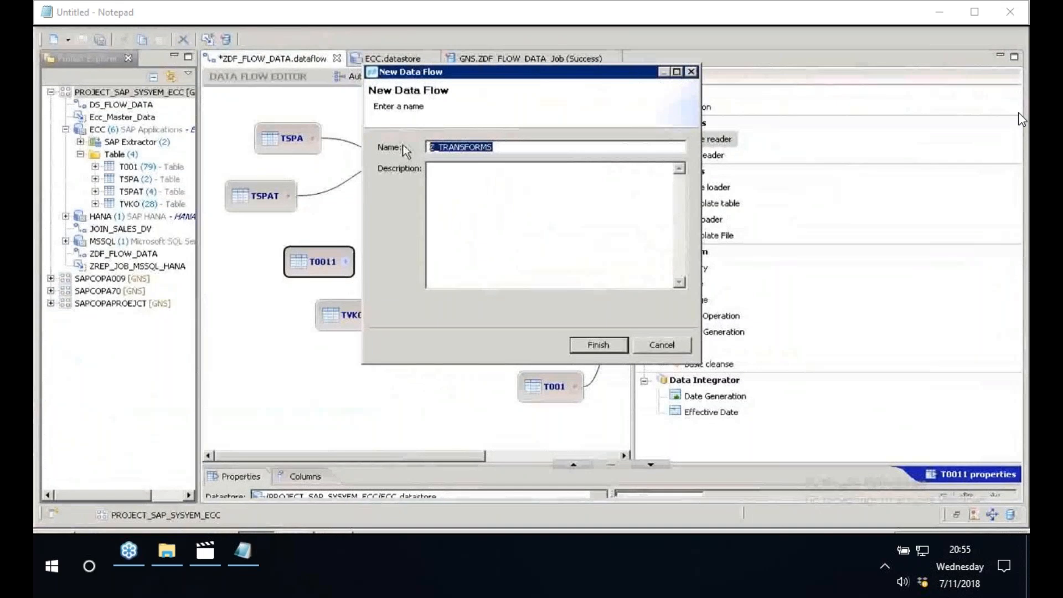
key(ctrl+c)
key(Tab)
key(ctrl+v)
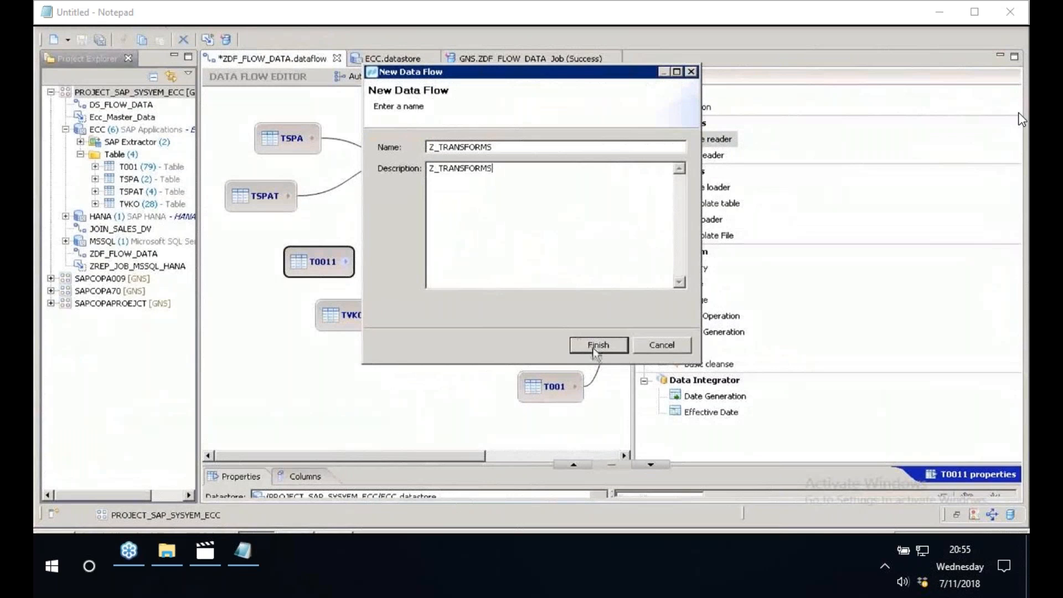
click(594, 348)
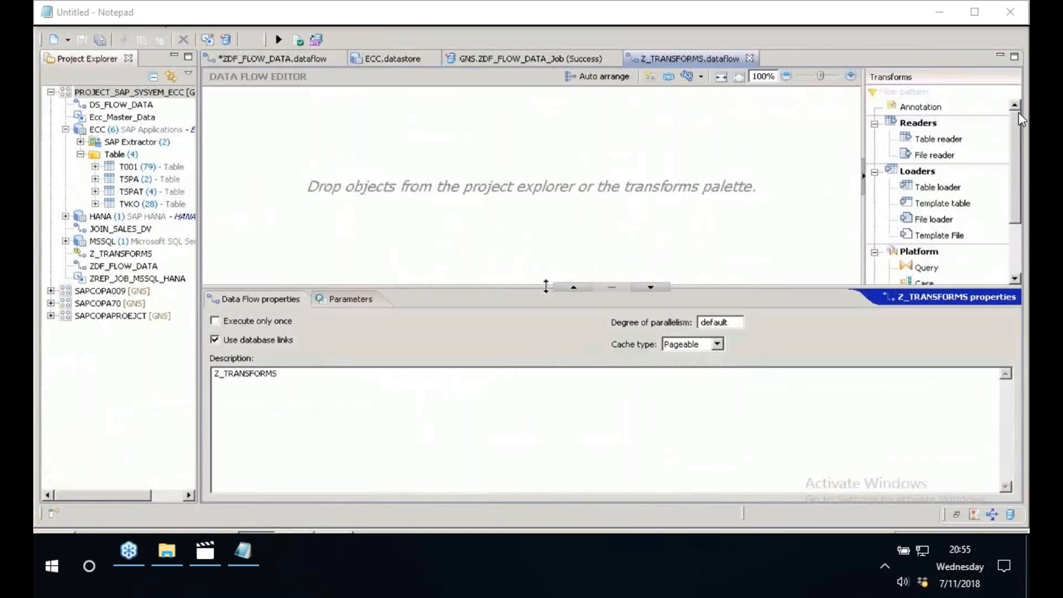
- Rearrange the editor layout by collapsing the properties area, narrowing the project explorer and widening the transforms palette
drag(546, 286, 546, 496)
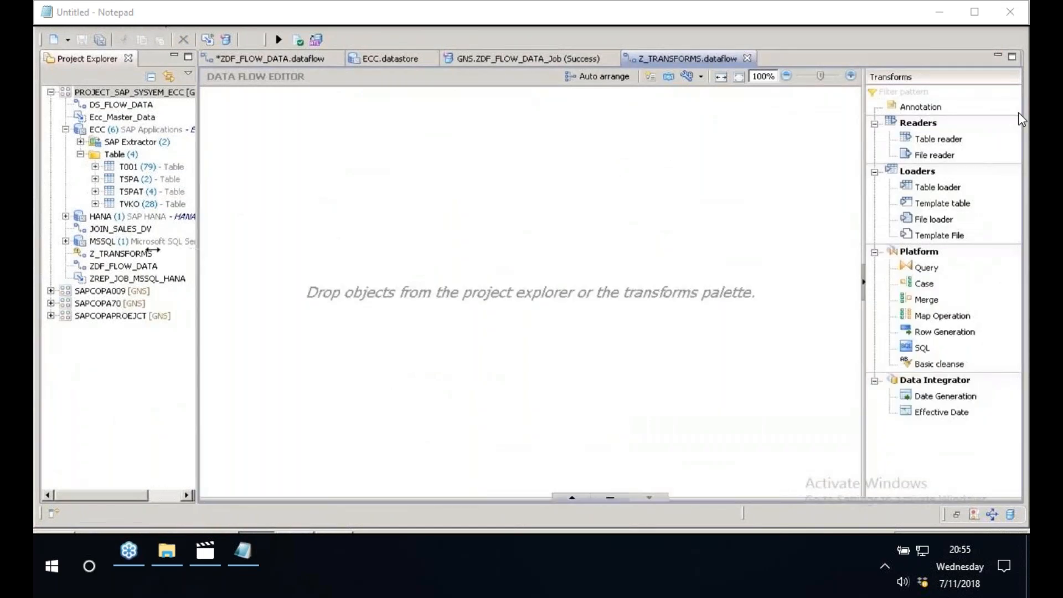
drag(196, 250, 154, 250)
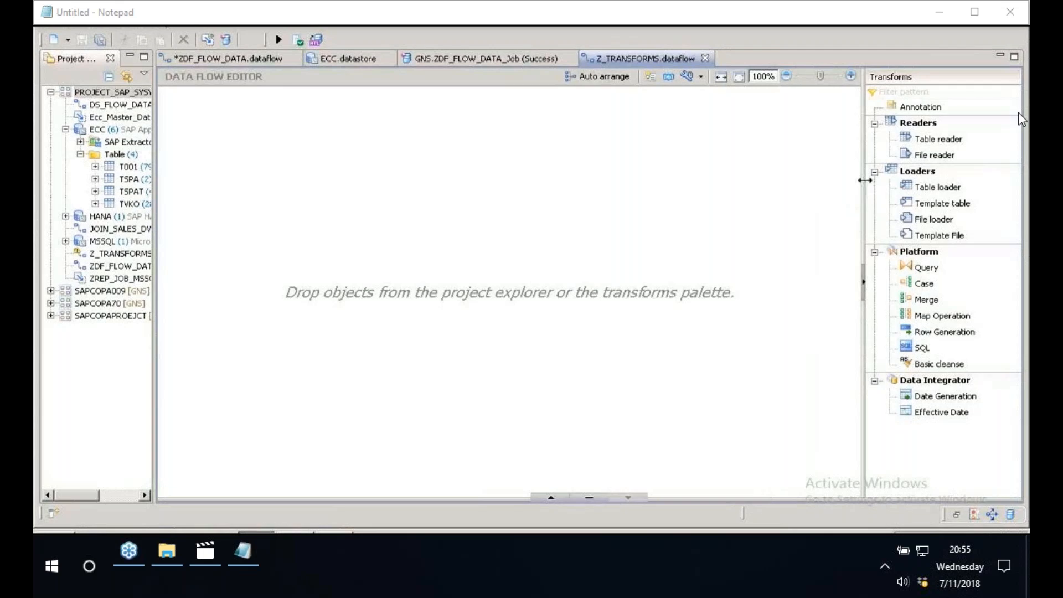
drag(865, 181, 678, 183)
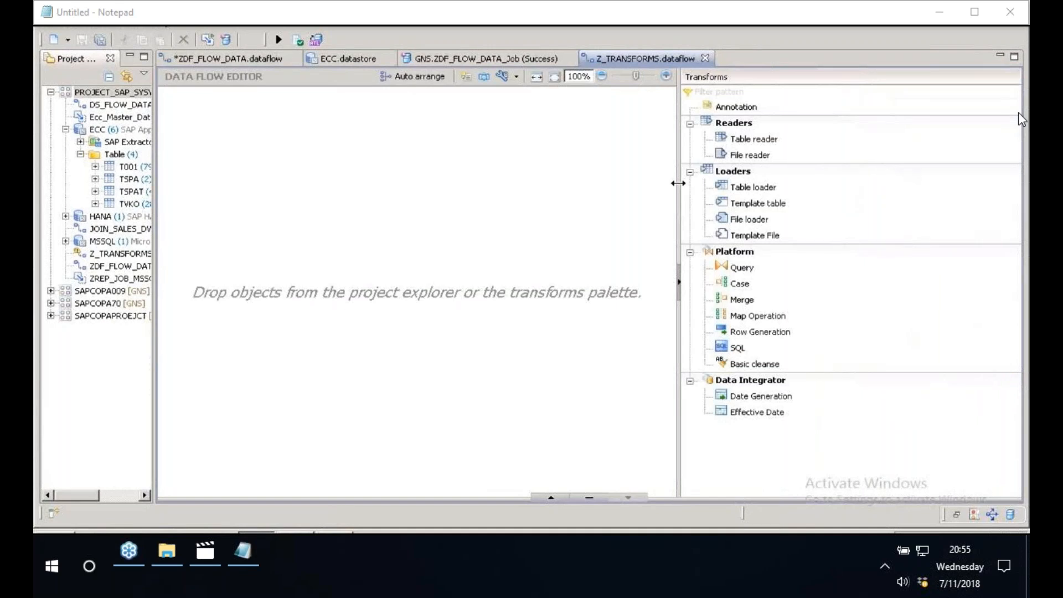
- Add a table reader to Z_TRANSFORMS that reads table T001 from the ECC datastore
click(752, 143)
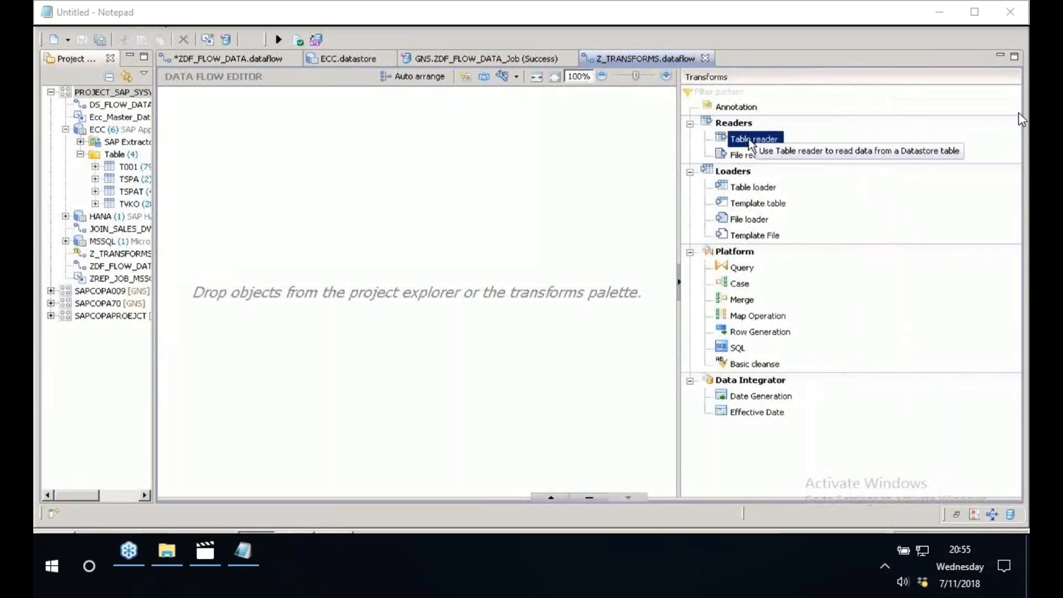
double_click(749, 140)
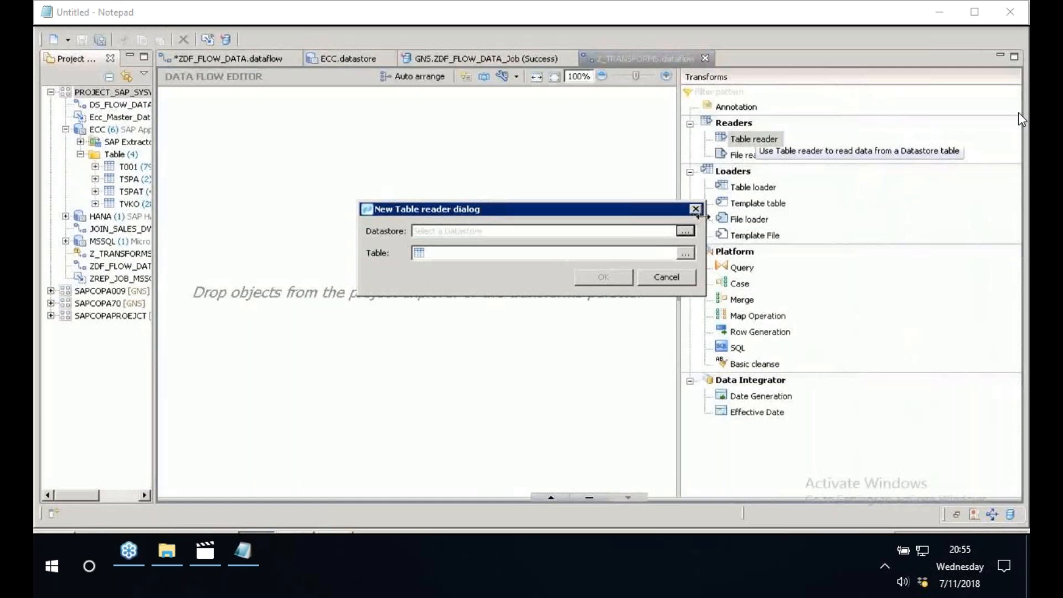
click(685, 231)
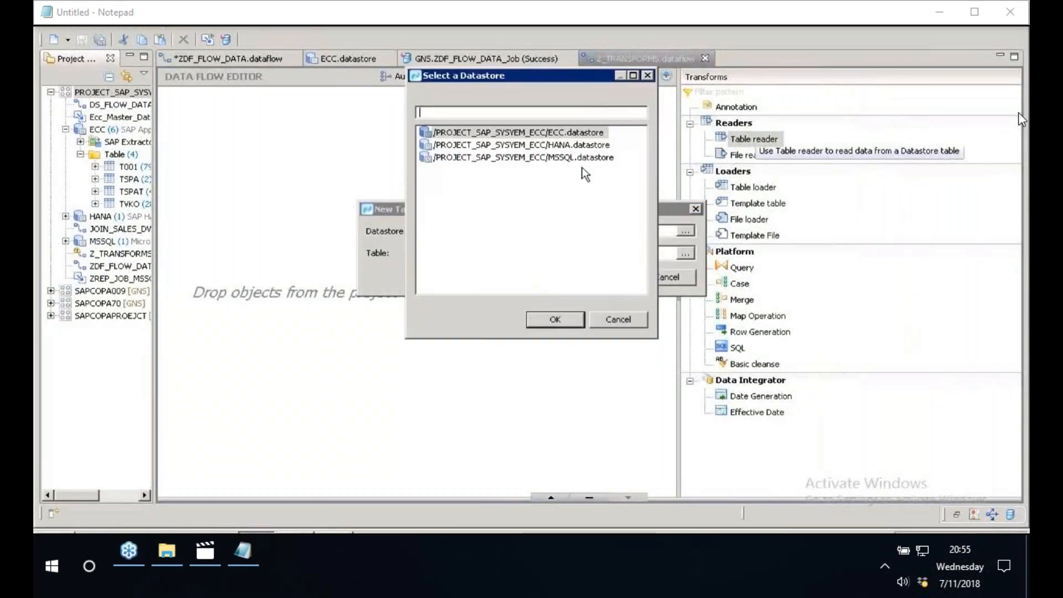
key(Return)
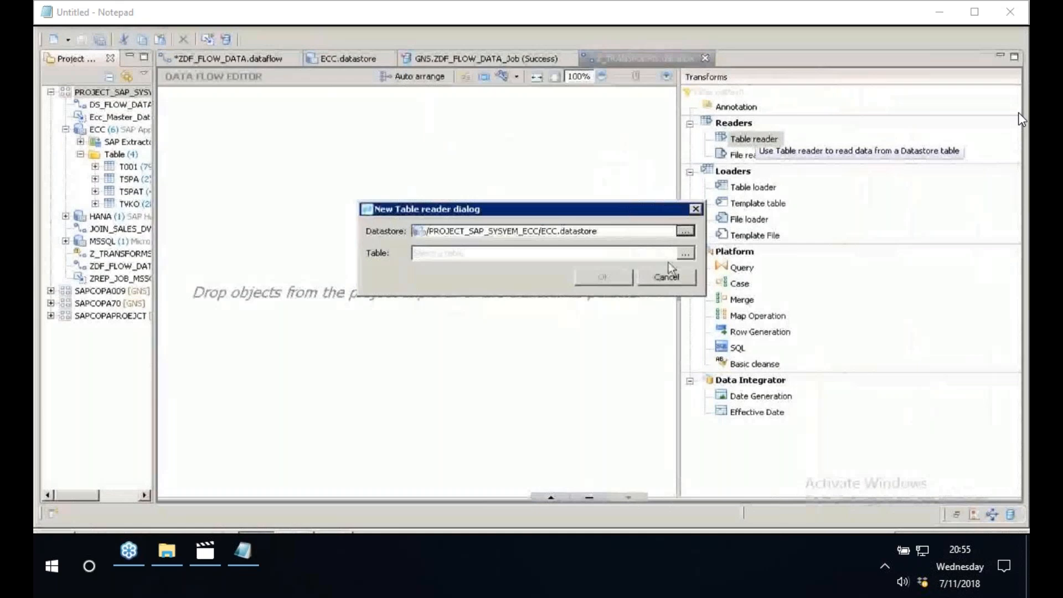
click(685, 253)
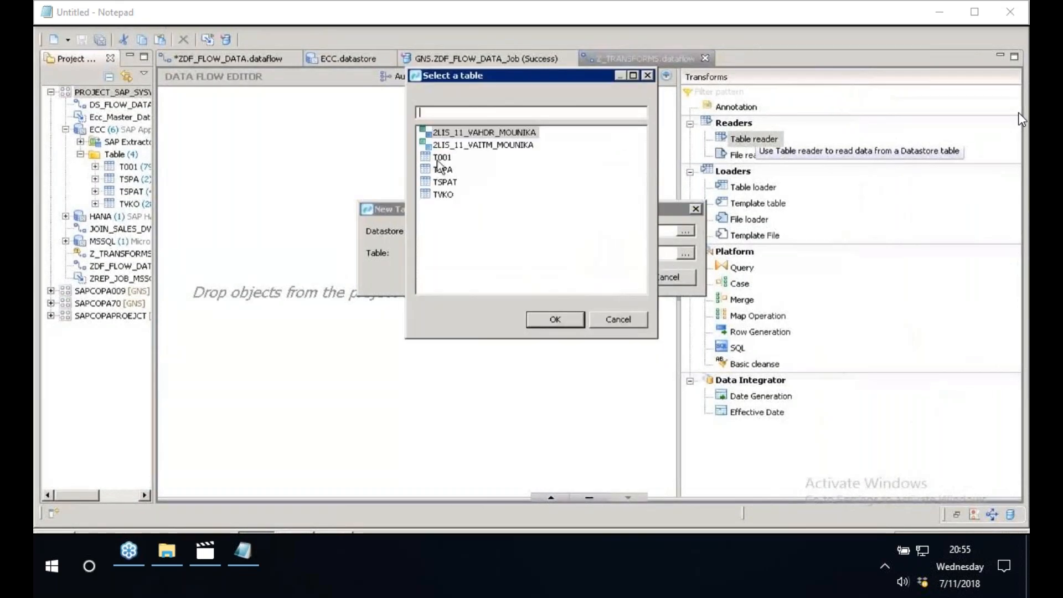
click(439, 159)
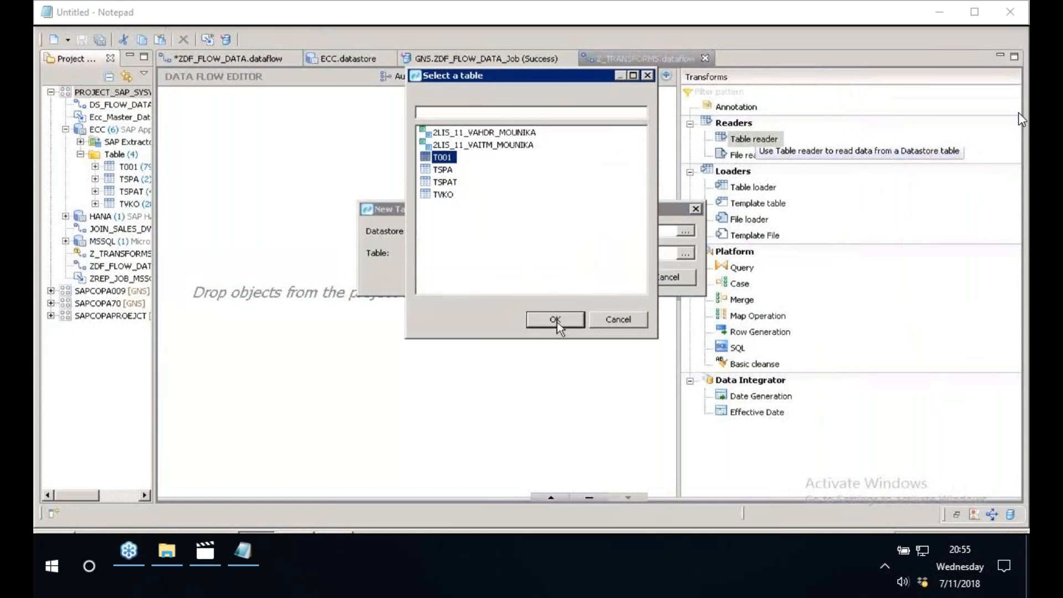
click(555, 320)
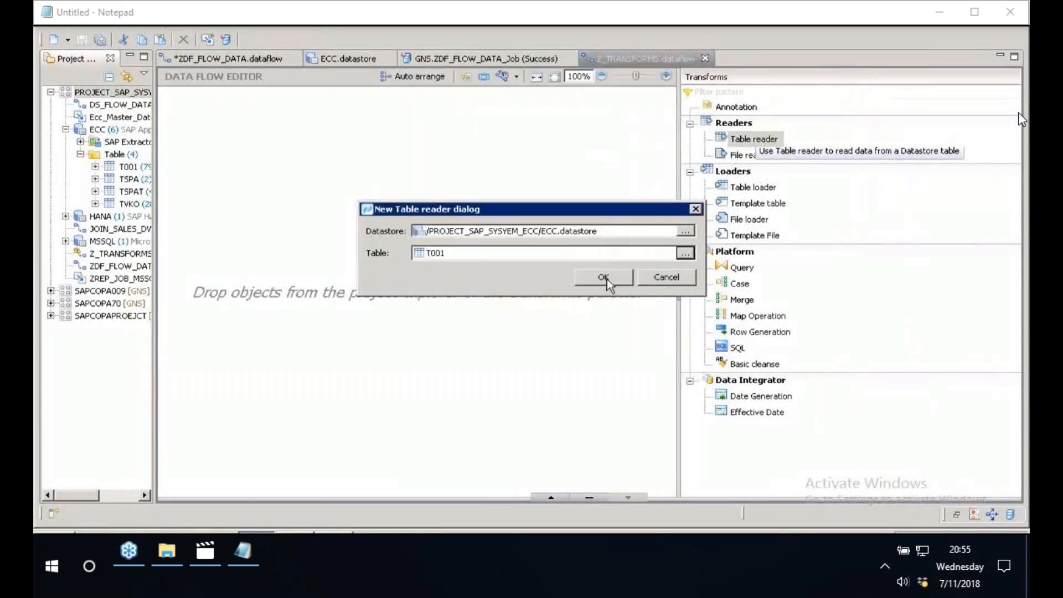
click(603, 277)
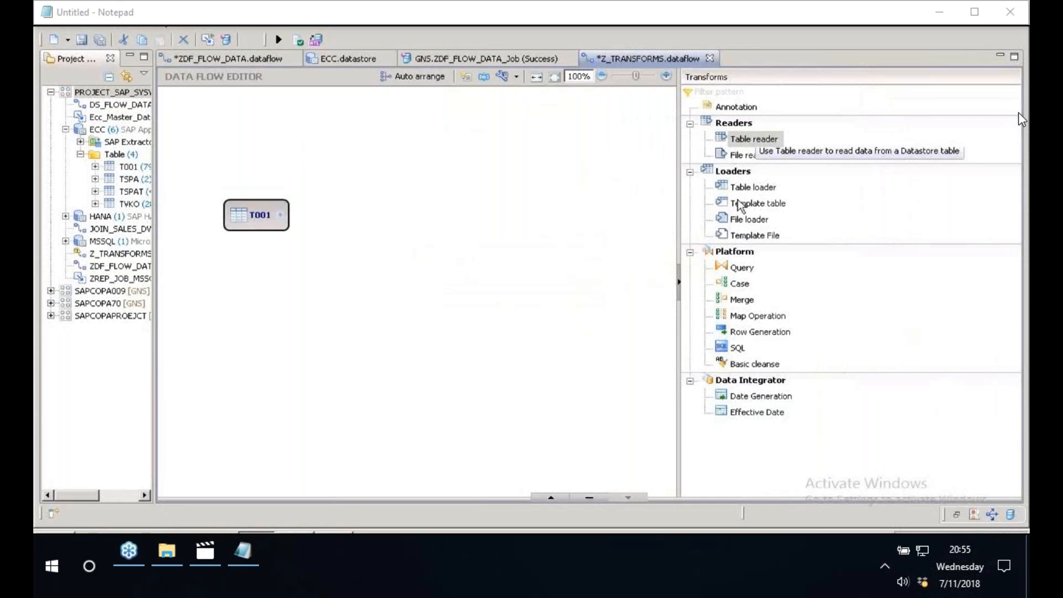
- Add a template table loader opposite T001 using the HANA datastore, table owner BEST and table name ZCOMPANYCODE
click(768, 208)
drag(769, 208, 565, 200)
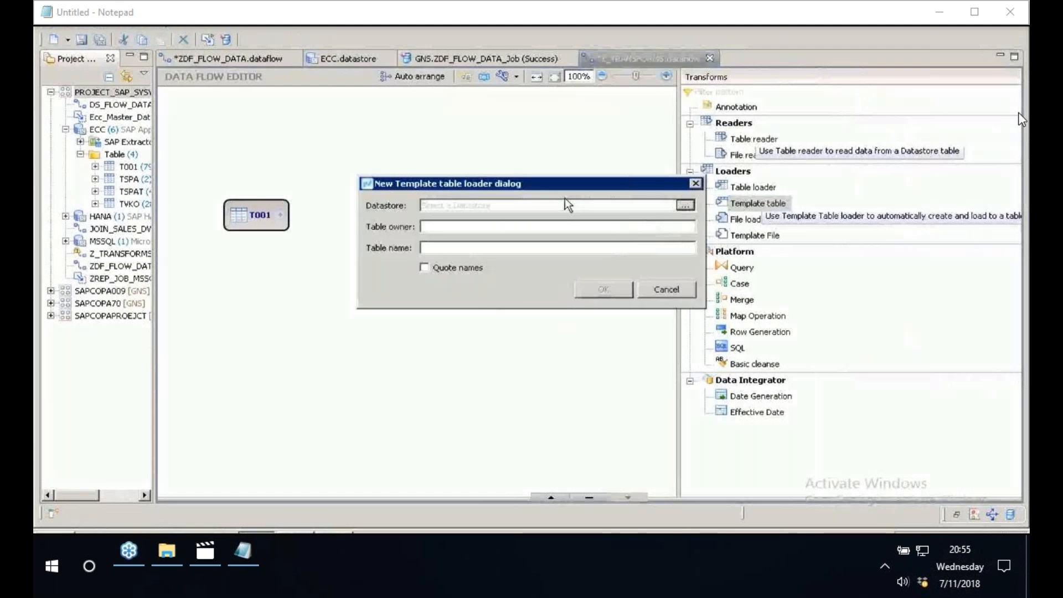
click(686, 206)
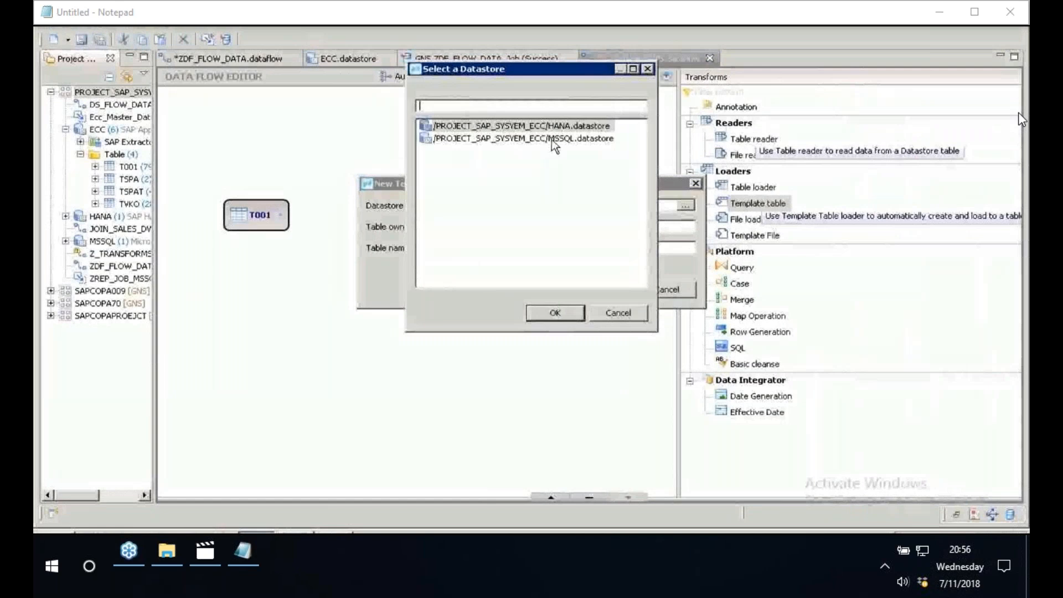
click(559, 315)
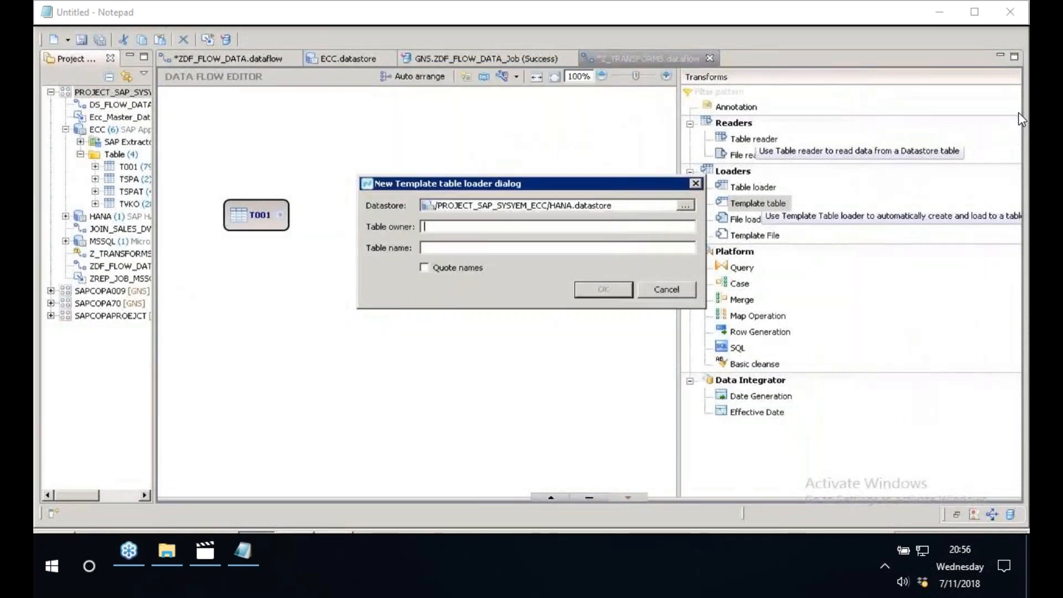
text(BEST)
key(Tab)
text(ZCOMPANYCODE)
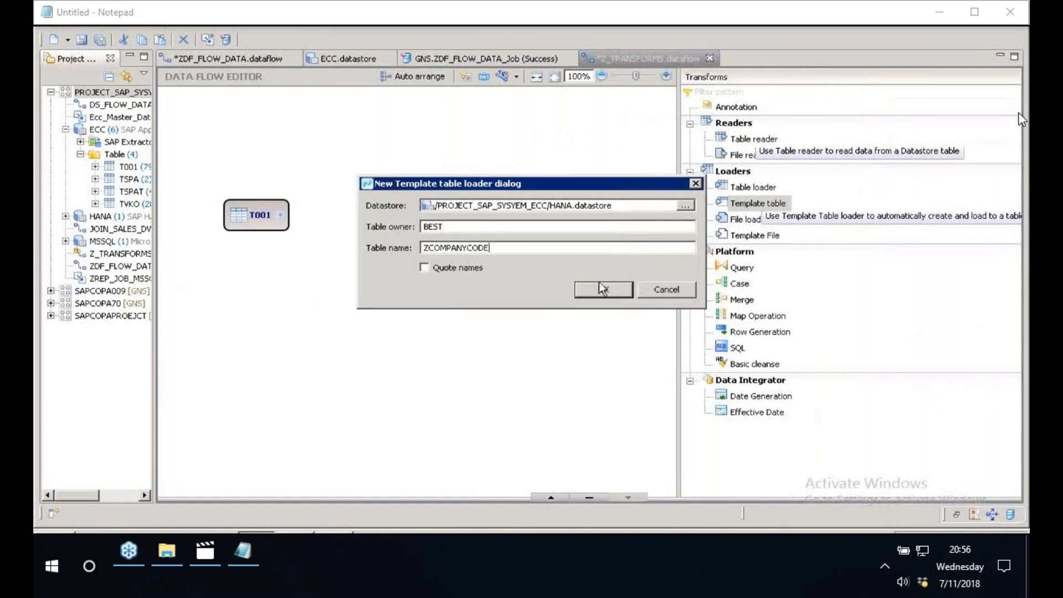
click(603, 289)
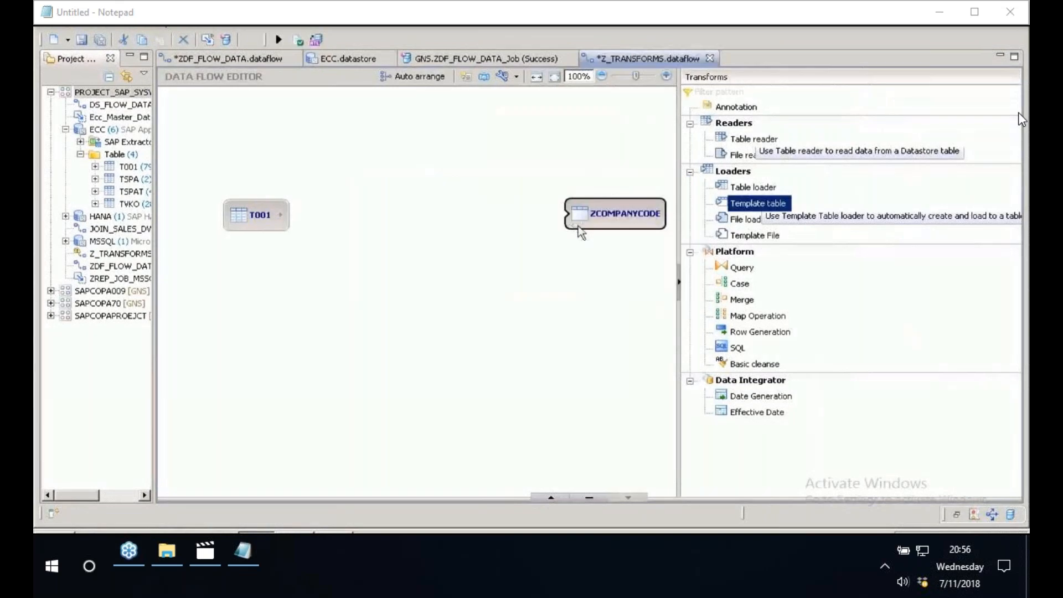
- Connect the T001 reader to the ZCOMPANYCODE loader and validate the data flow
drag(281, 215, 565, 214)
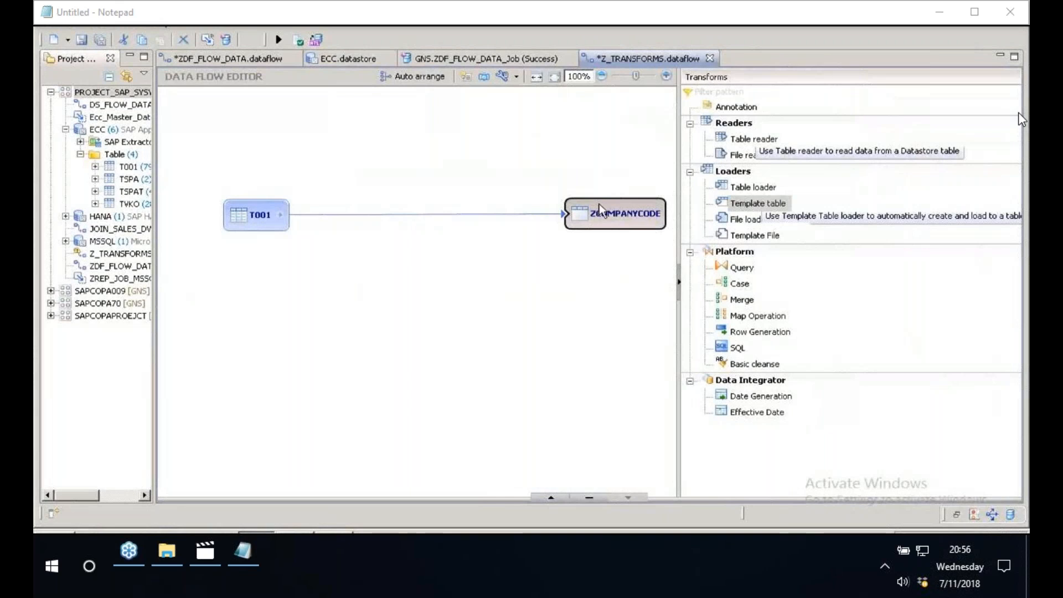
click(299, 45)
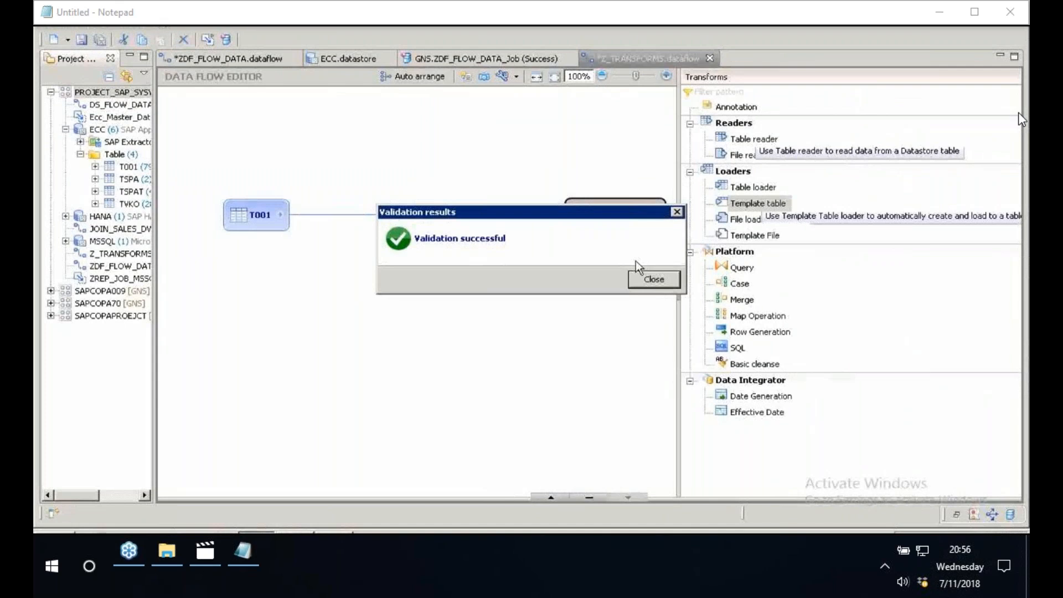
click(651, 279)
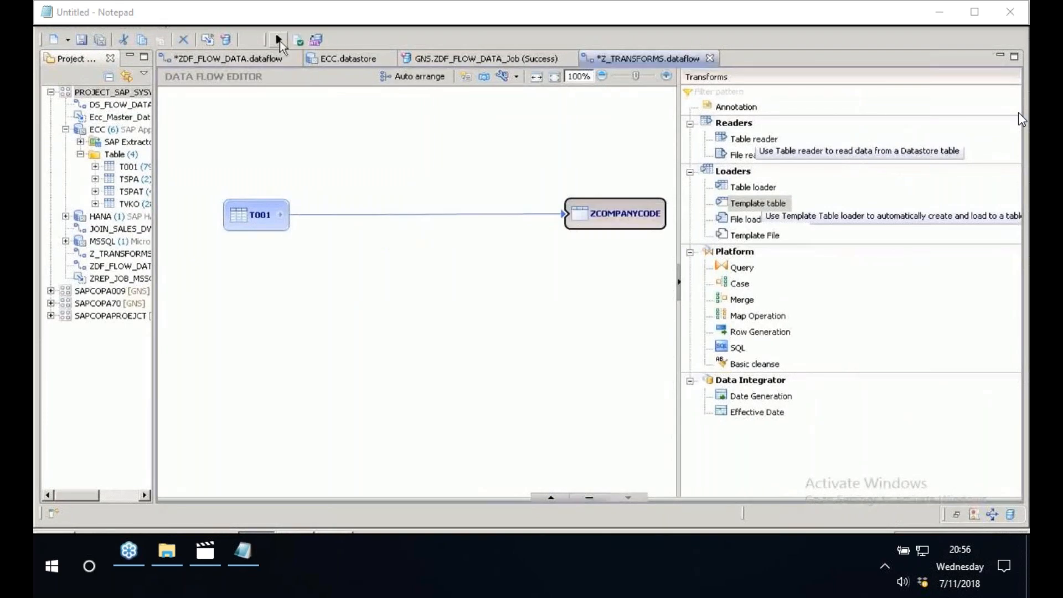
- Execute the Z_TRANSFORMS job on JobServer_1 @ GNS:3500, saving both modified data flows, and examine its error log messages
click(279, 40)
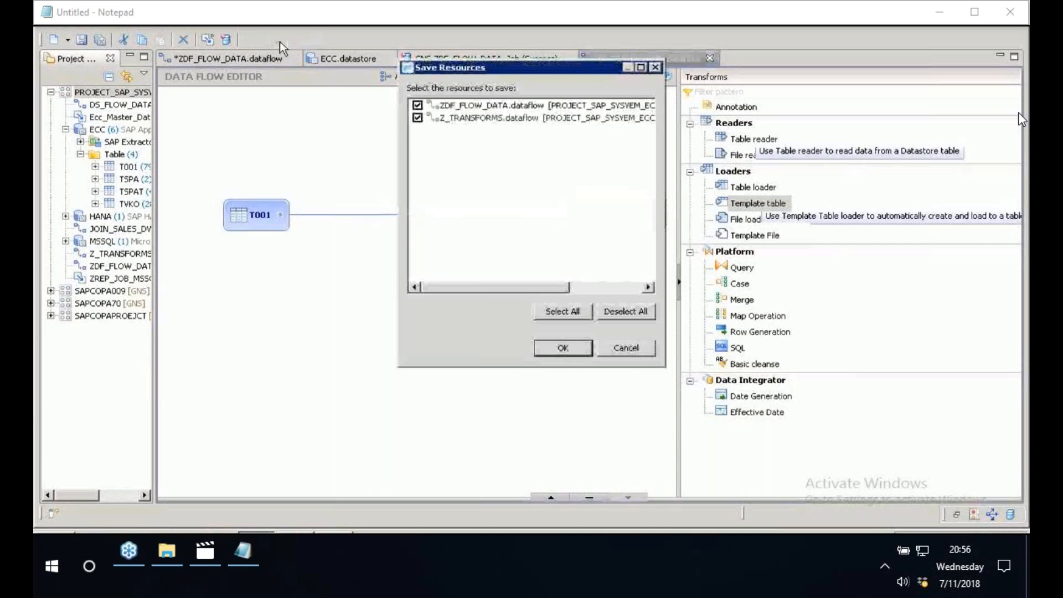
key(Return)
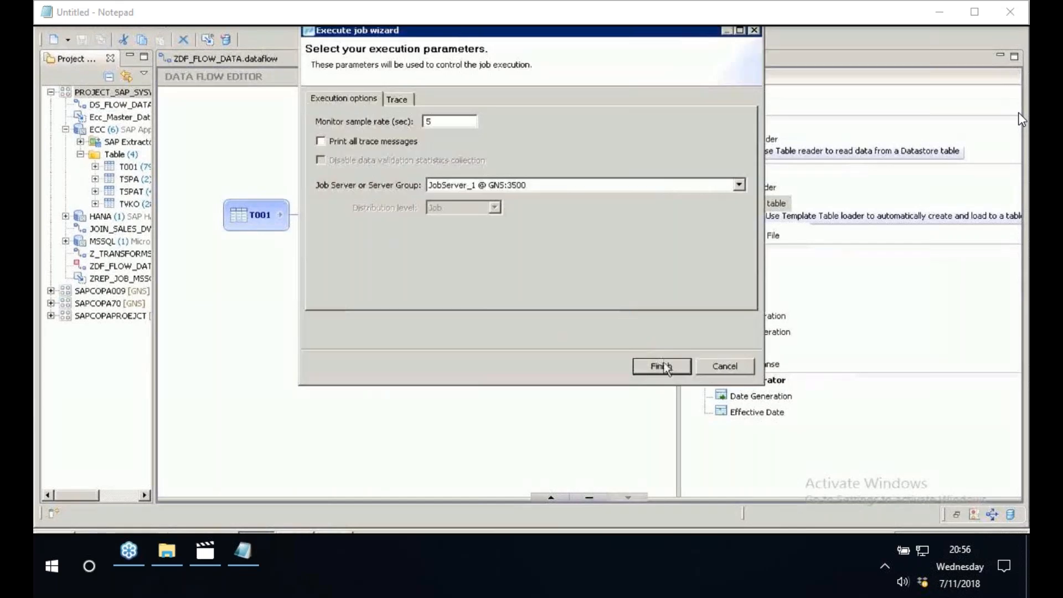
click(662, 367)
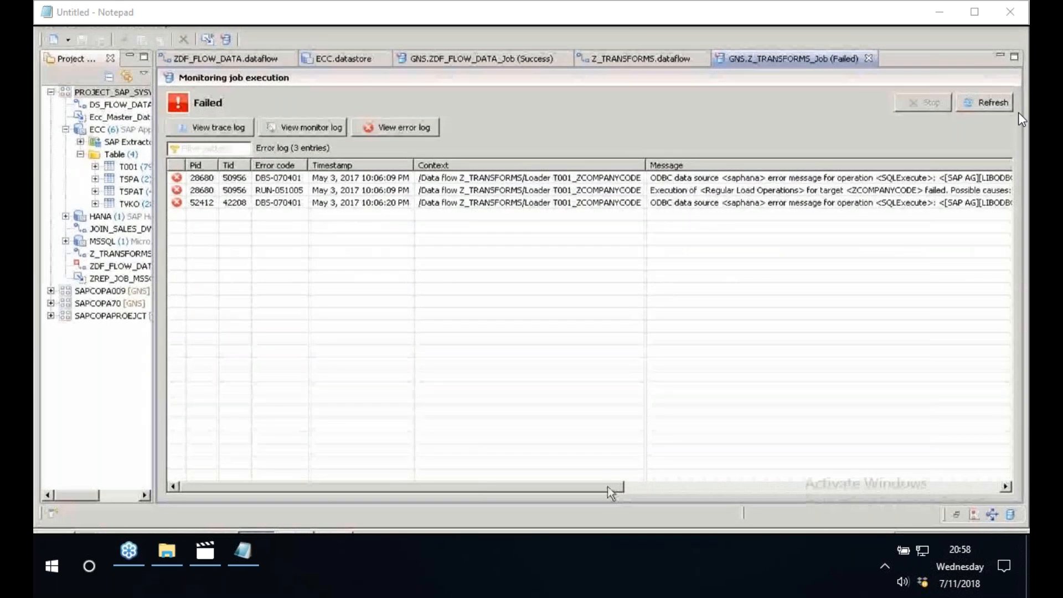
drag(611, 492, 996, 501)
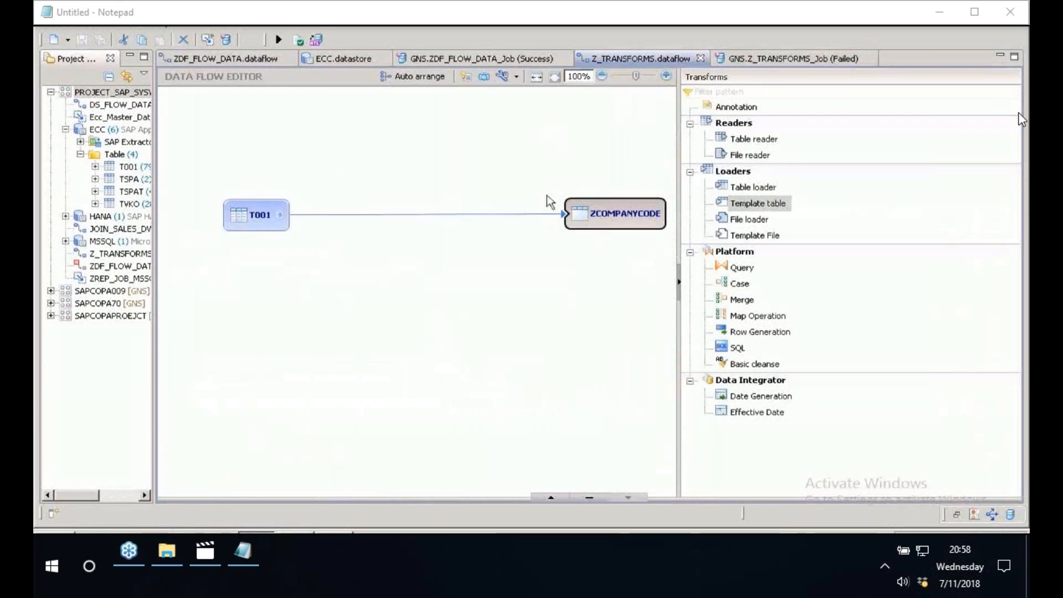
- Insert a Query transform between T001 and ZCOMPANYCODE and filter it to T001.BUKRS = 1000
click(405, 214)
right_click(409, 221)
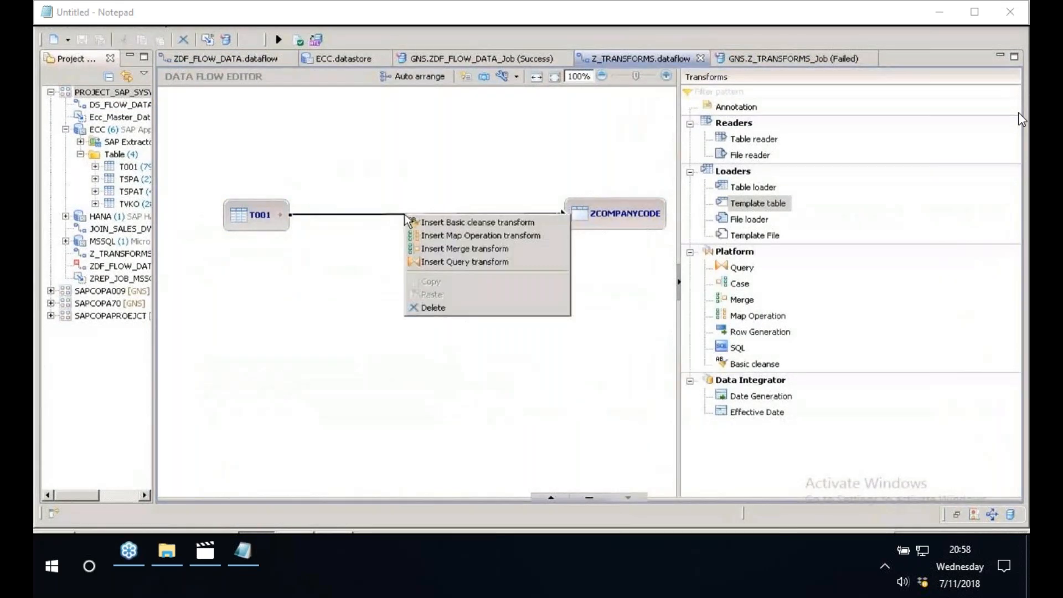
click(459, 264)
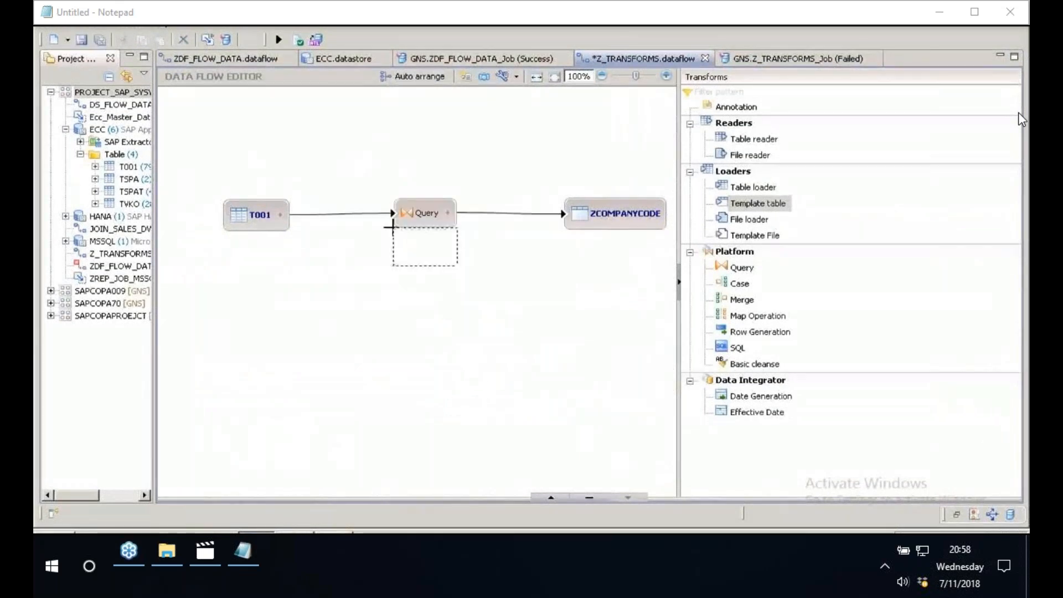
drag(393, 227, 316, 263)
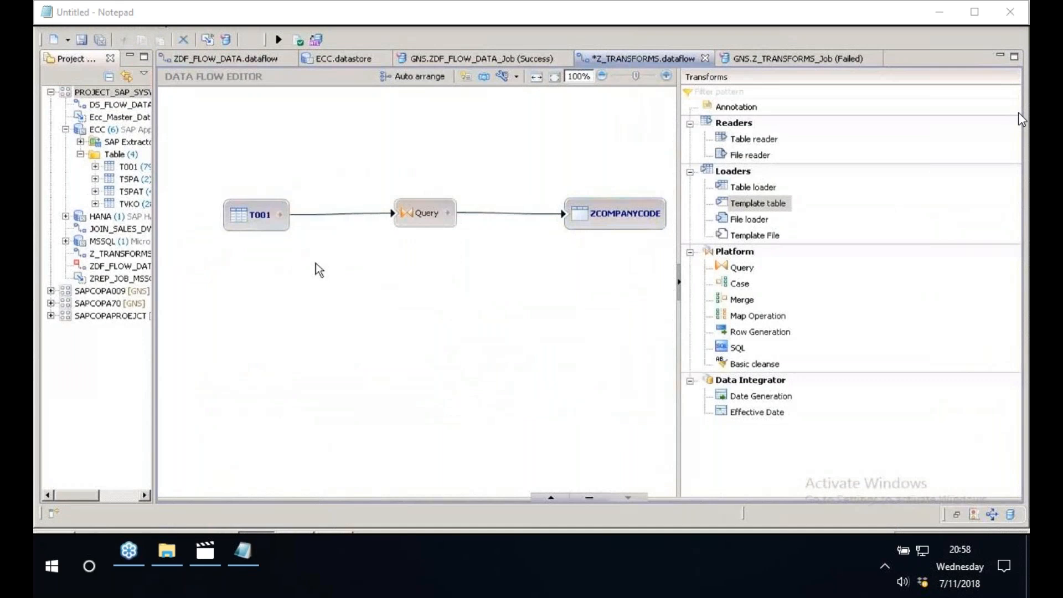
click(425, 212)
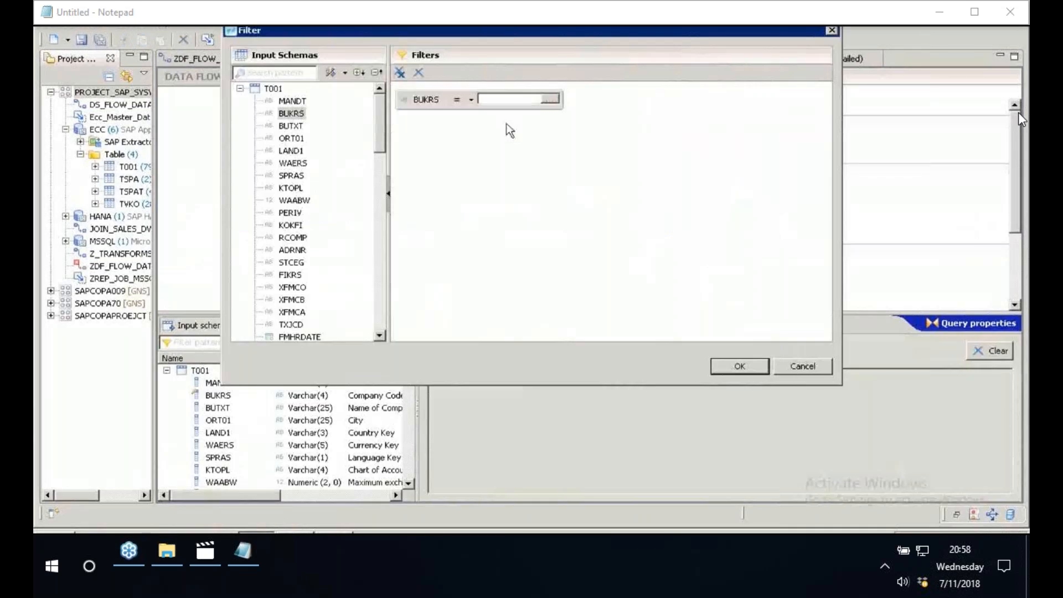
click(729, 367)
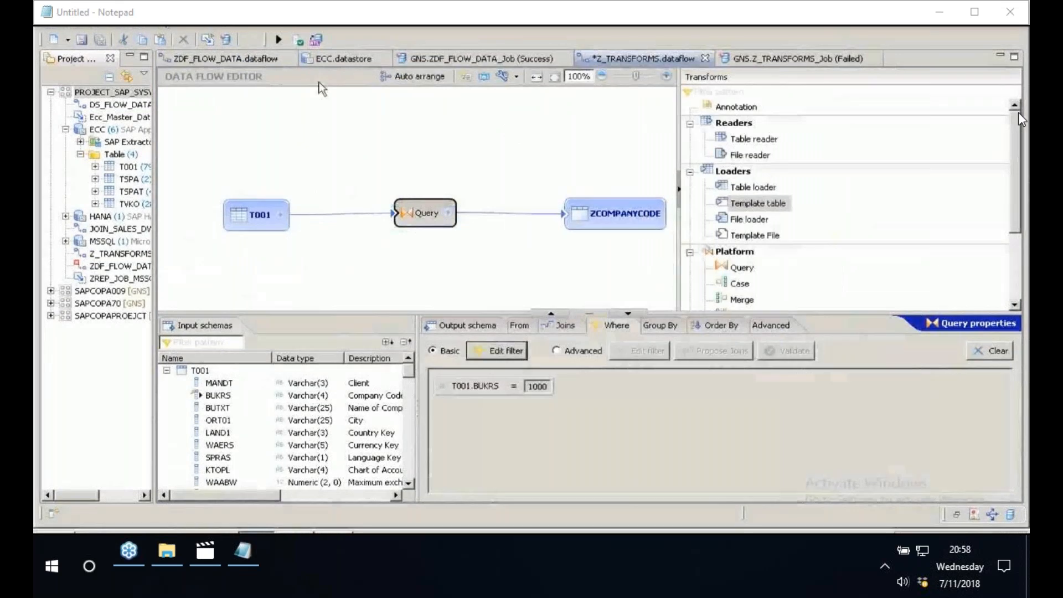
- Save and rerun the Z_TRANSFORMS data flow, and examine the trace log of the new job execution
key(ctrl+s)
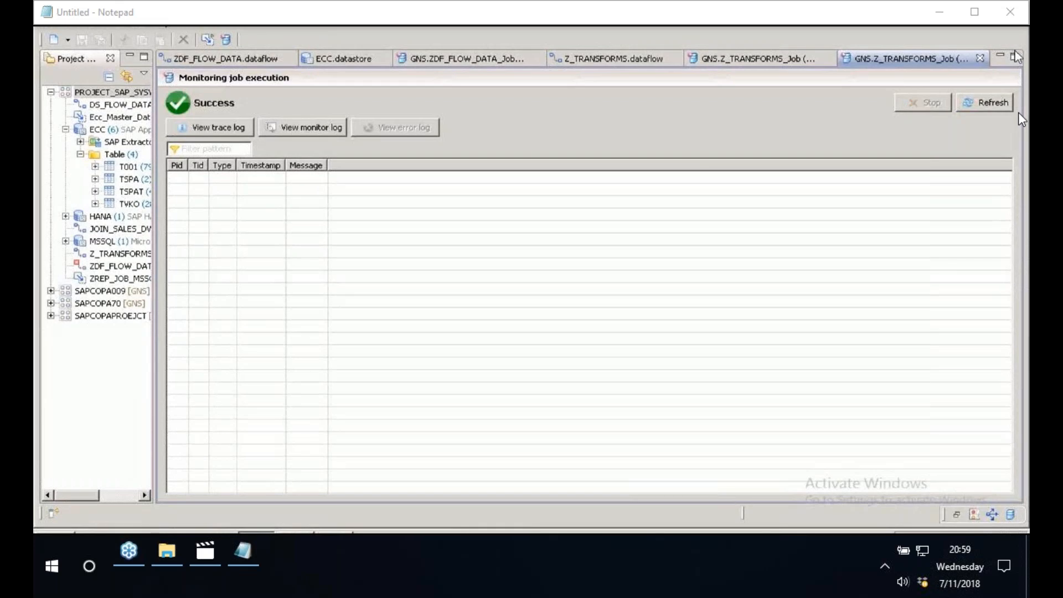
click(221, 131)
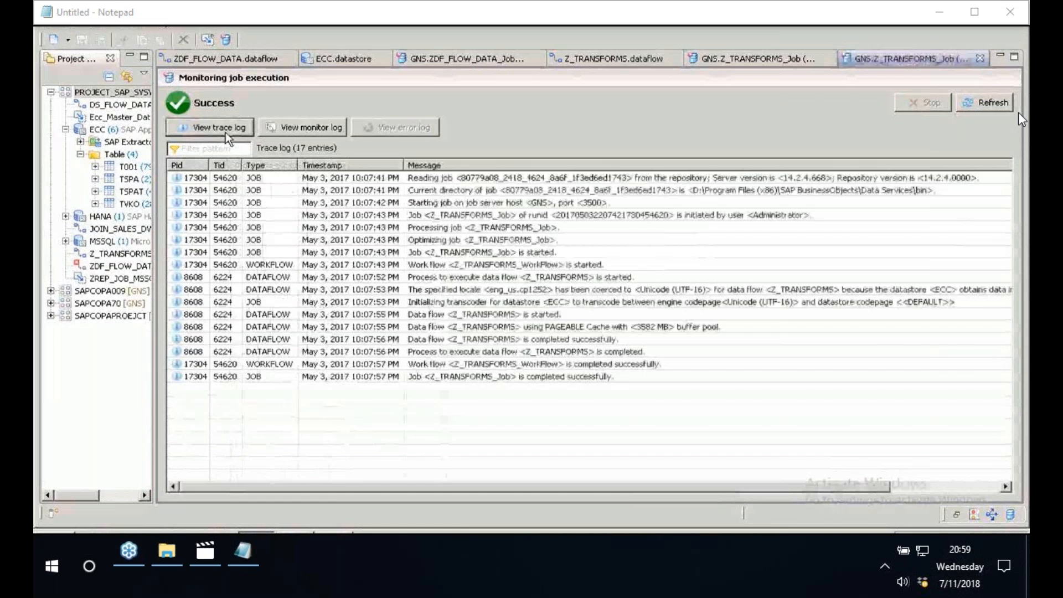
click(599, 379)
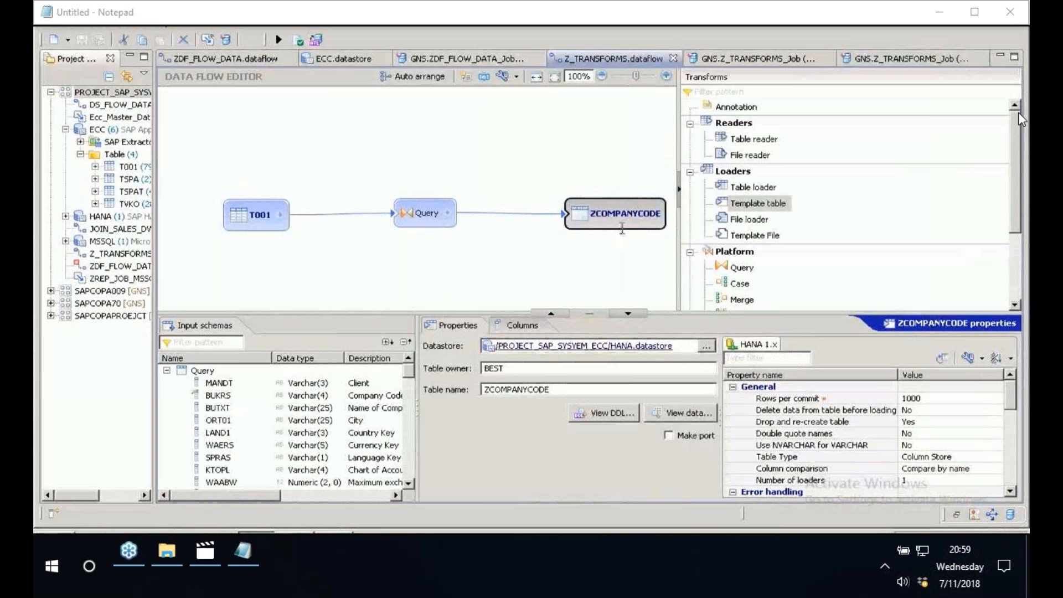
- Copy the loader's table name, switch to SAP HANA Studio and filter the BEST schema's tables by ZCOMPANYCODE
double_click(512, 389)
key(ctrl+c)
right_click(512, 390)
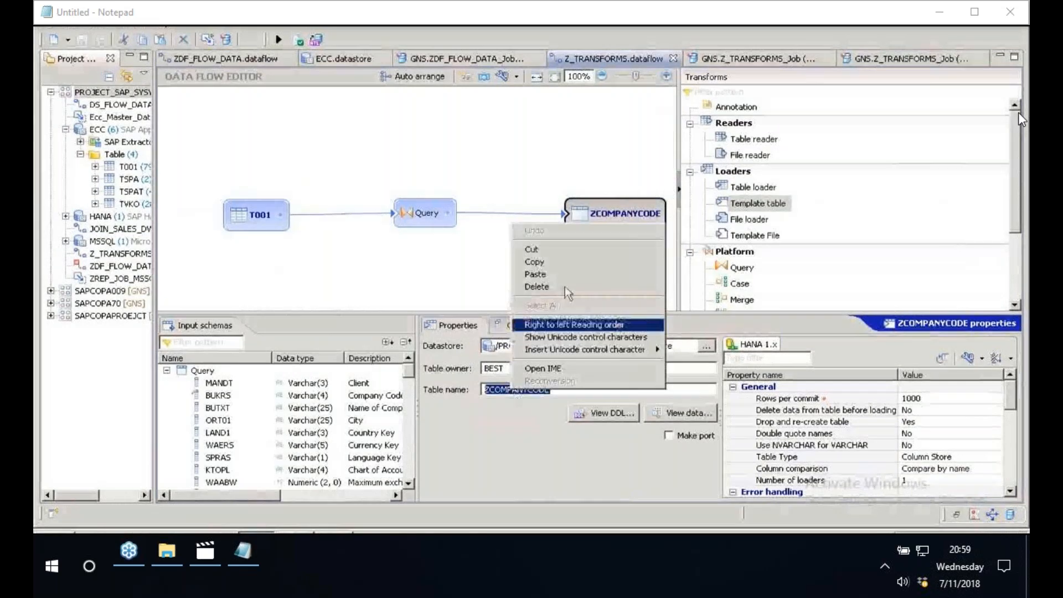
click(535, 262)
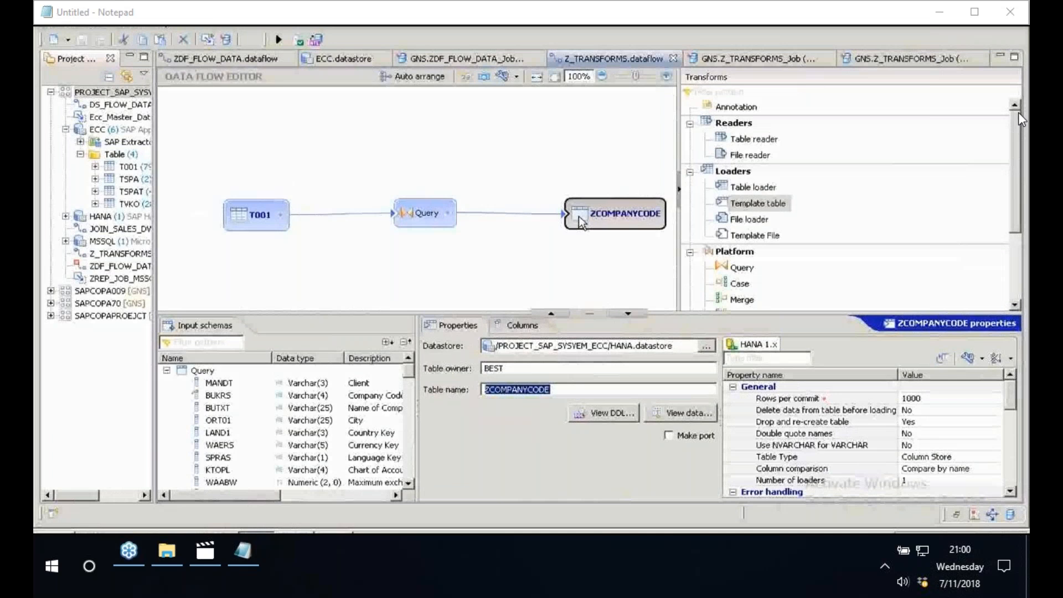
mouse_move(592, 210)
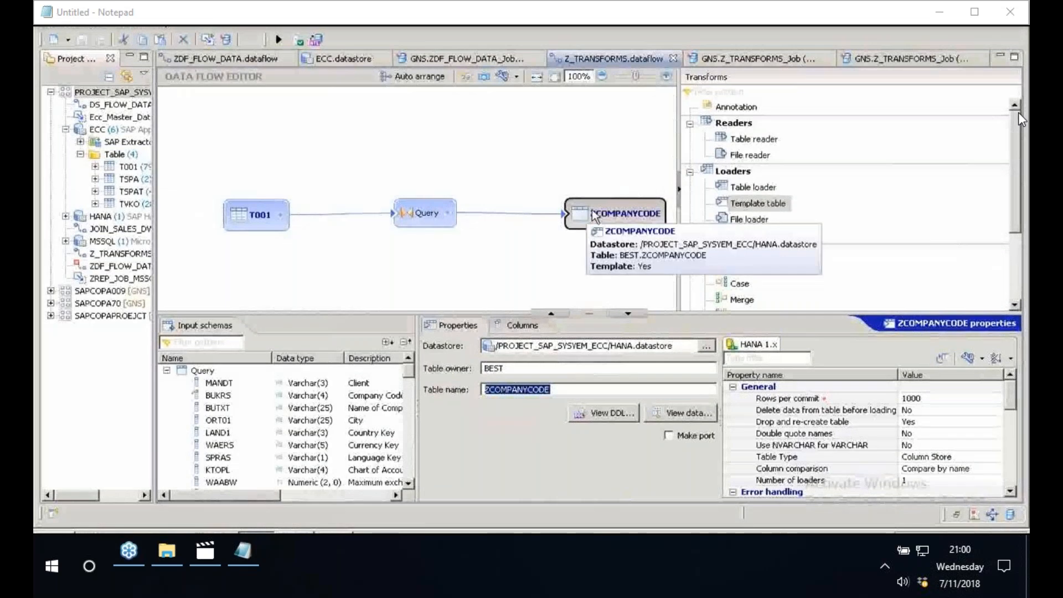
mouse_move(233, 218)
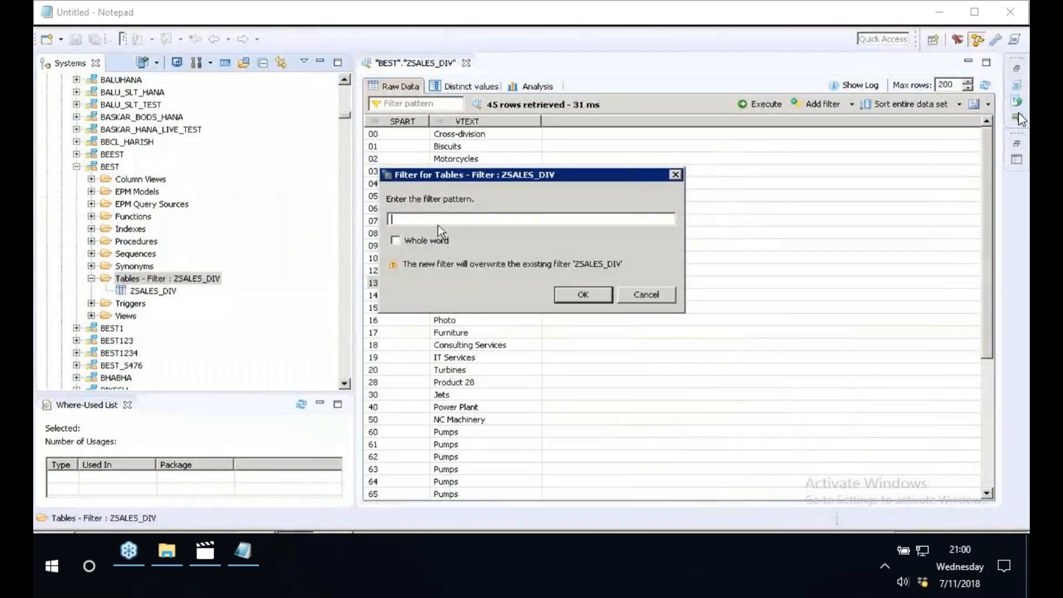
key(ctrl+v)
key(Return)
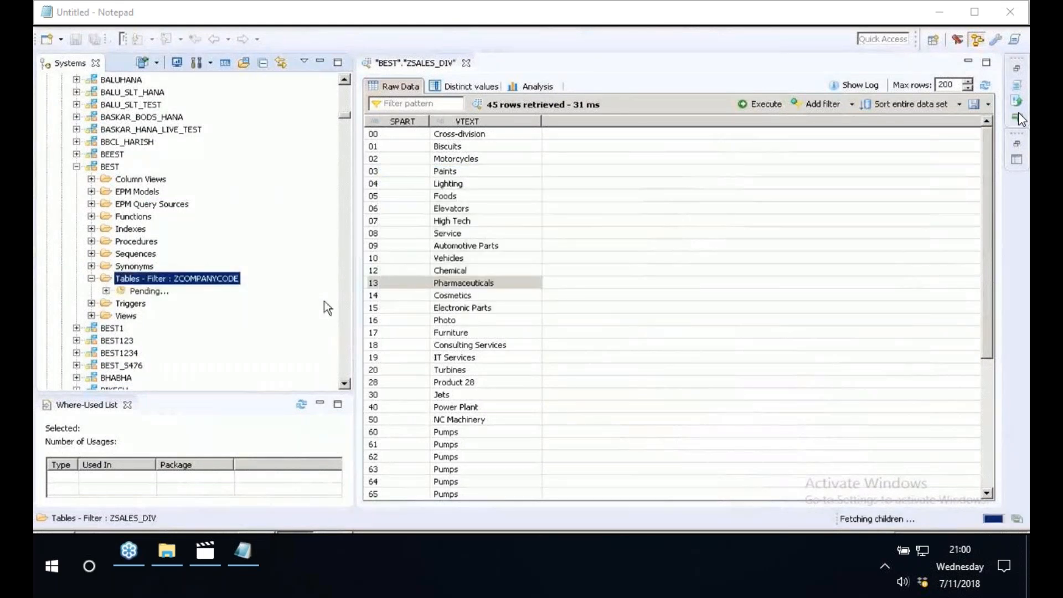
- Preview the data of table ZCOMPANYCODE and examine the loaded company code record
right_click(158, 293)
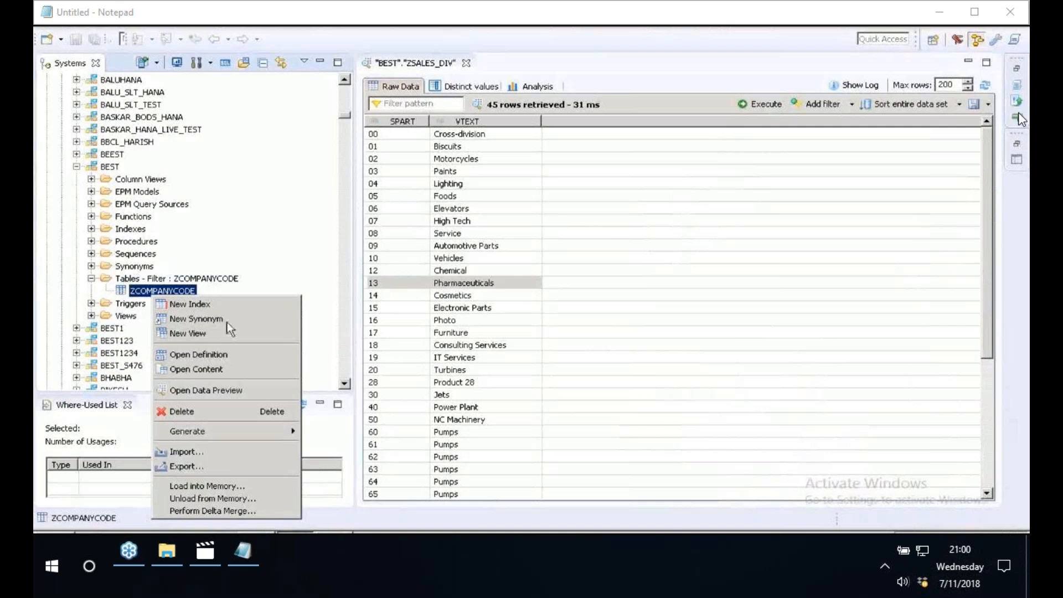
click(205, 391)
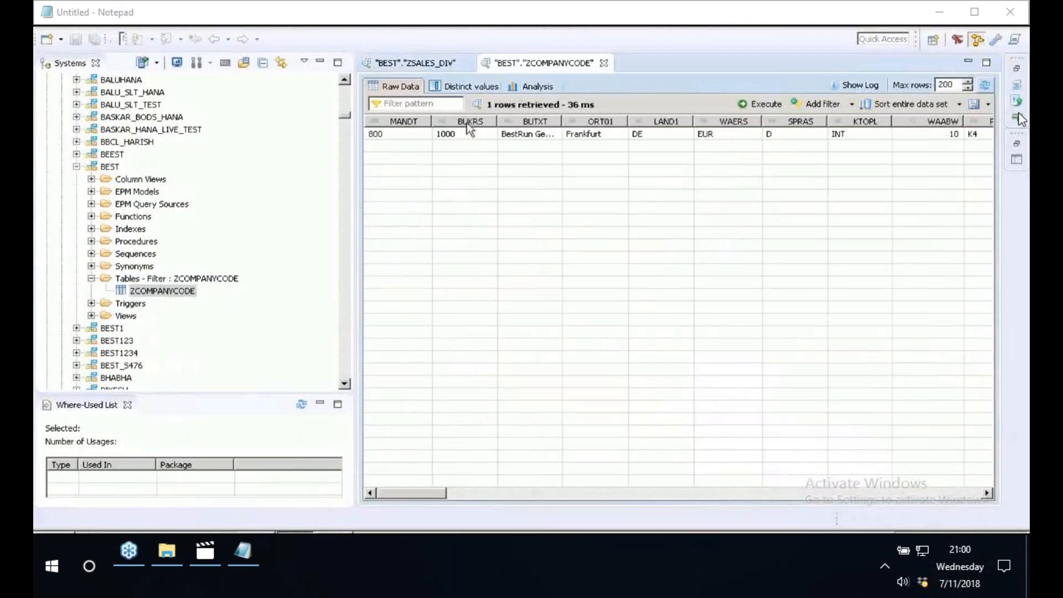
click(546, 133)
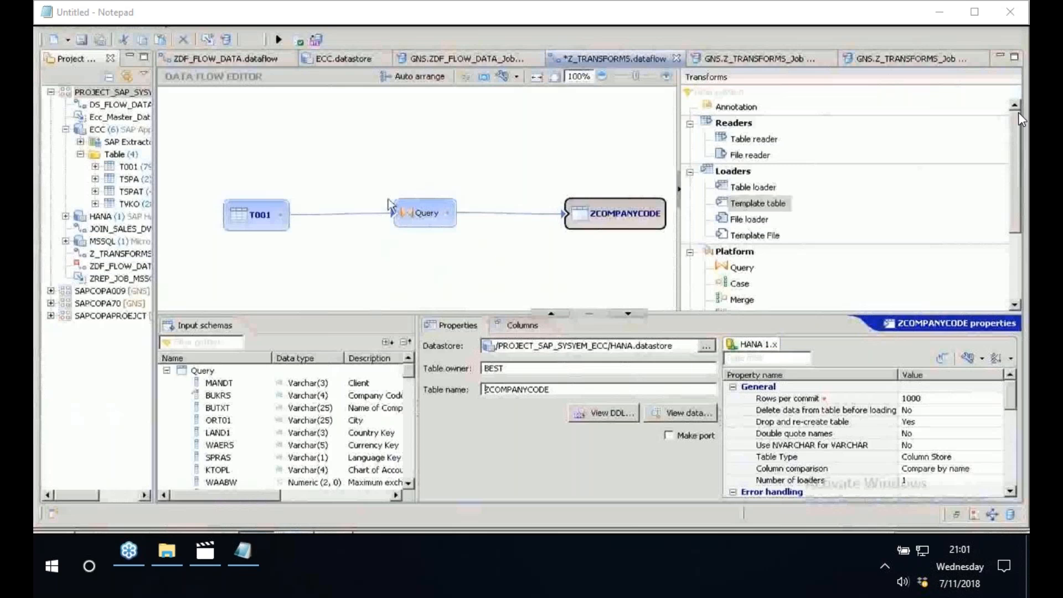
- Switch back to Data Services Workbench and delete T001, the Query transform and ZCOMPANYCODE from the Z_TRANSFORMS data flow
click(444, 185)
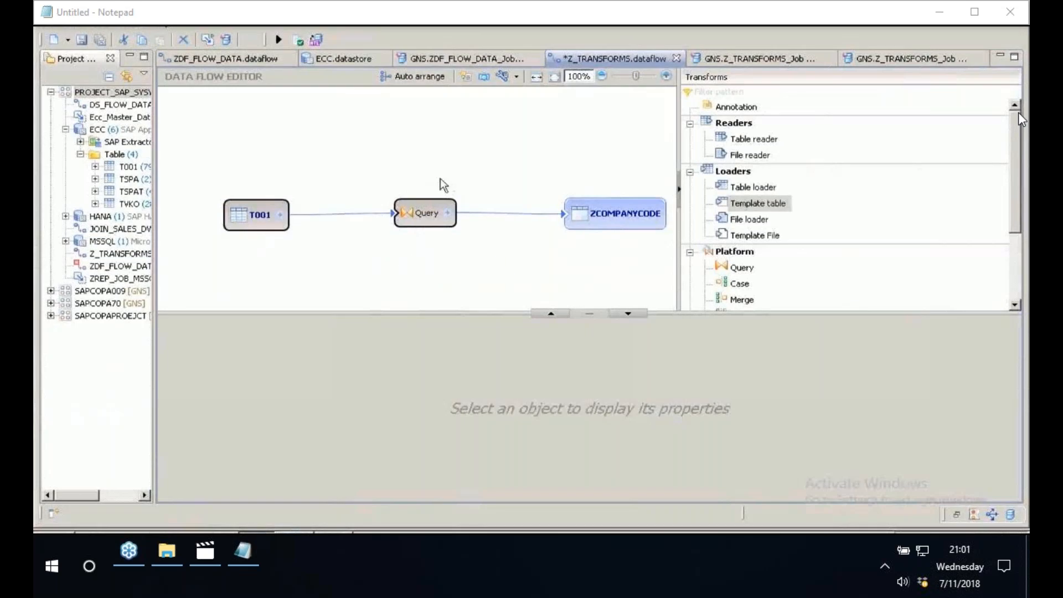
right_click(424, 207)
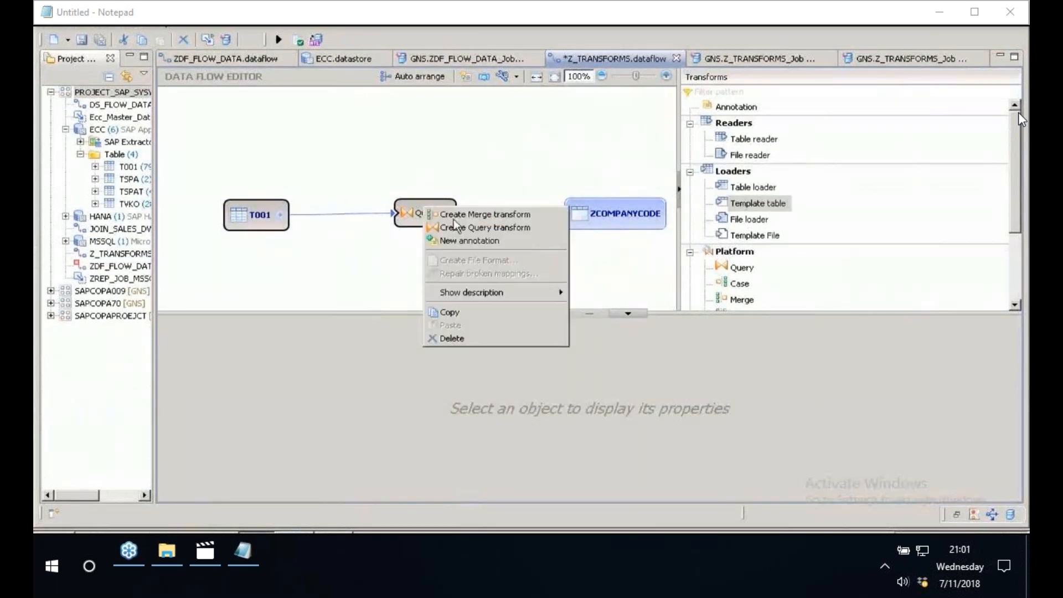
click(452, 338)
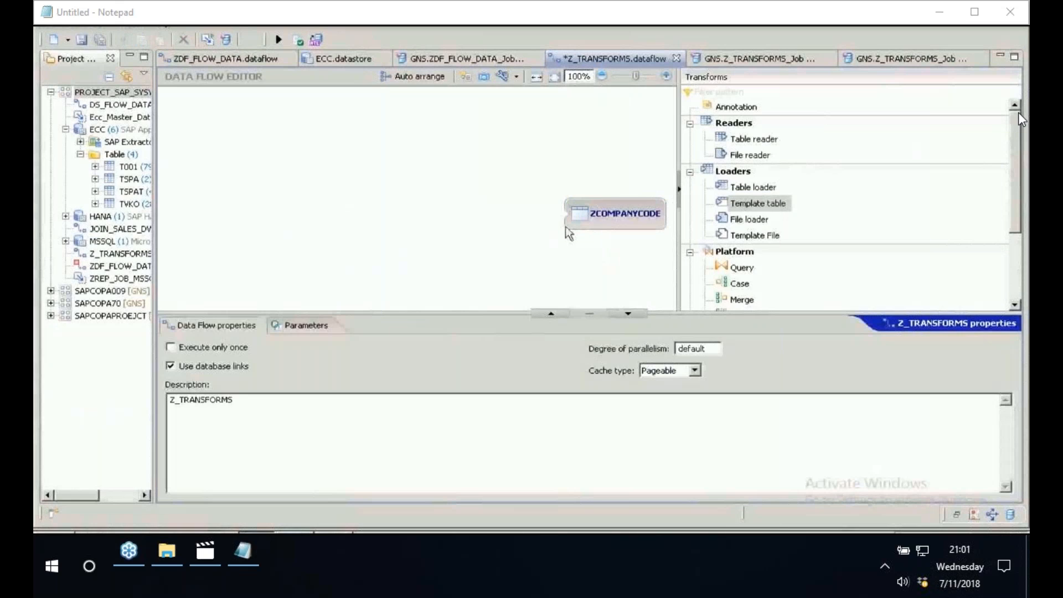
right_click(582, 218)
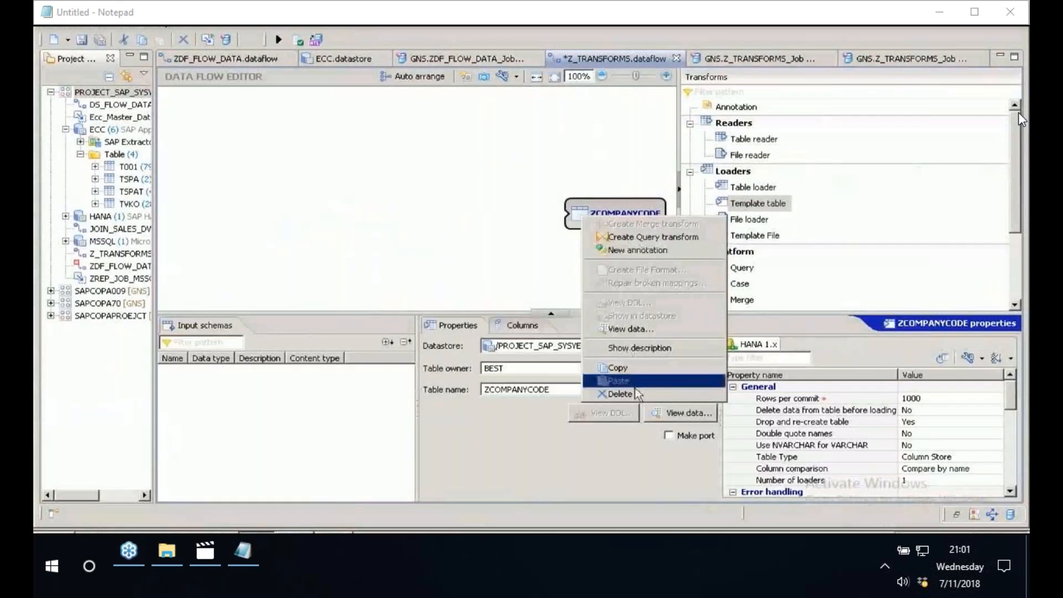
click(636, 393)
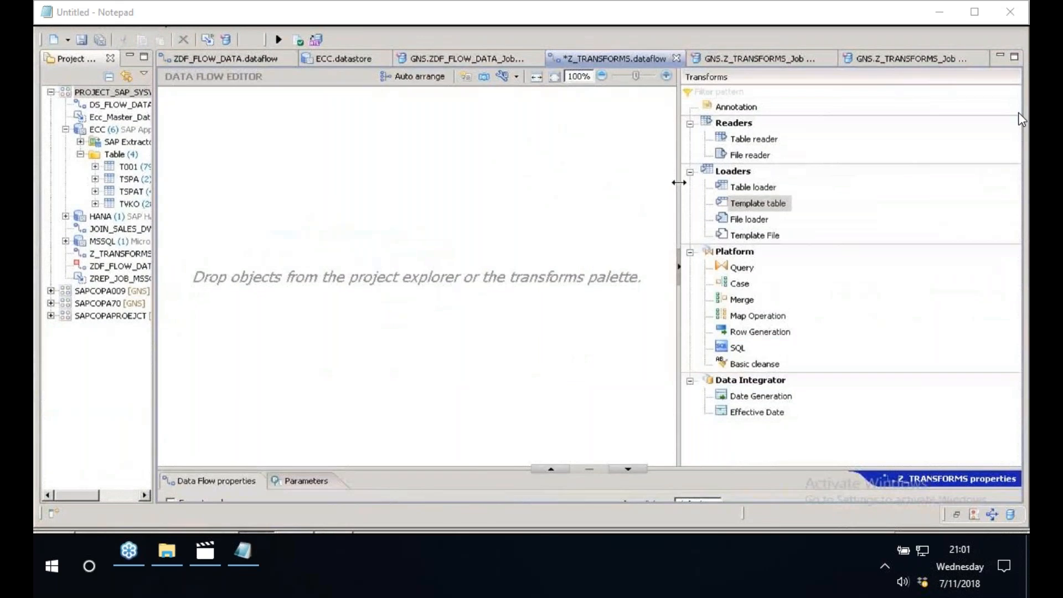
drag(678, 182, 707, 180)
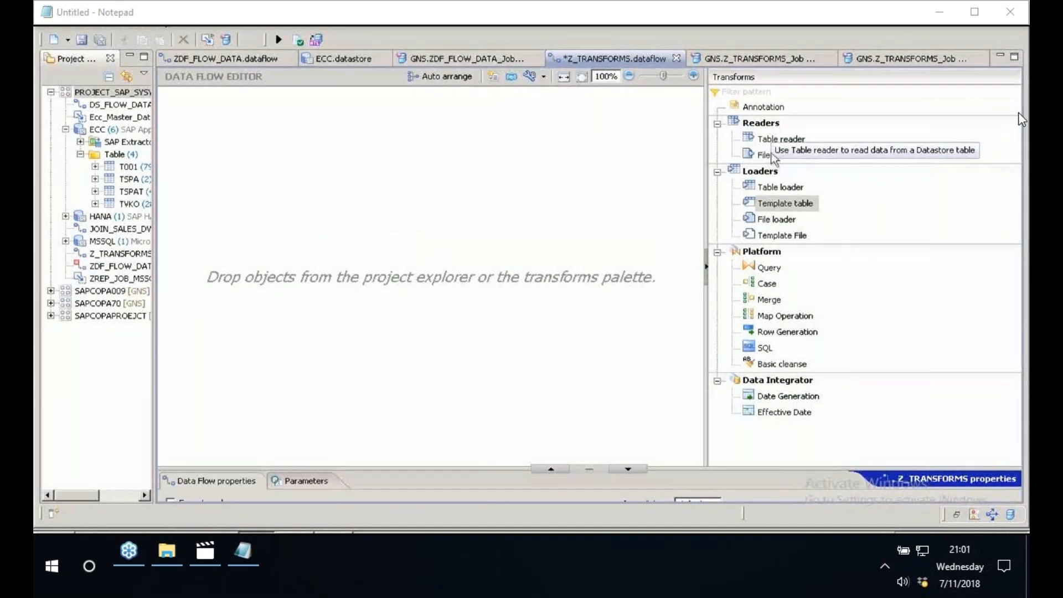
click(776, 157)
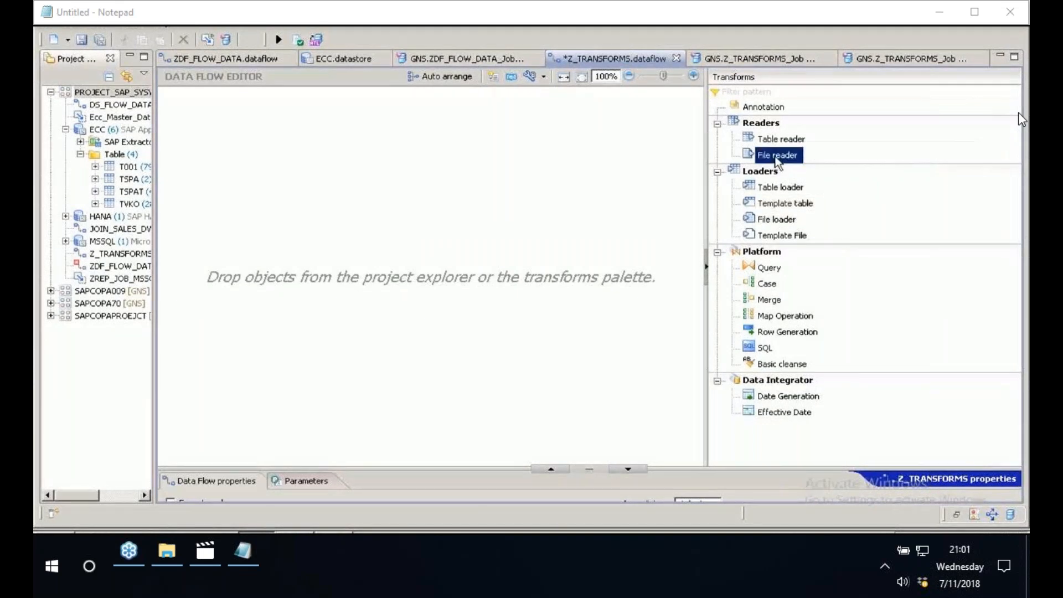
mouse_move(777, 160)
mouse_down()
mouse_move(386, 175)
mouse_move(225, 220)
mouse_move(787, 166)
mouse_up()
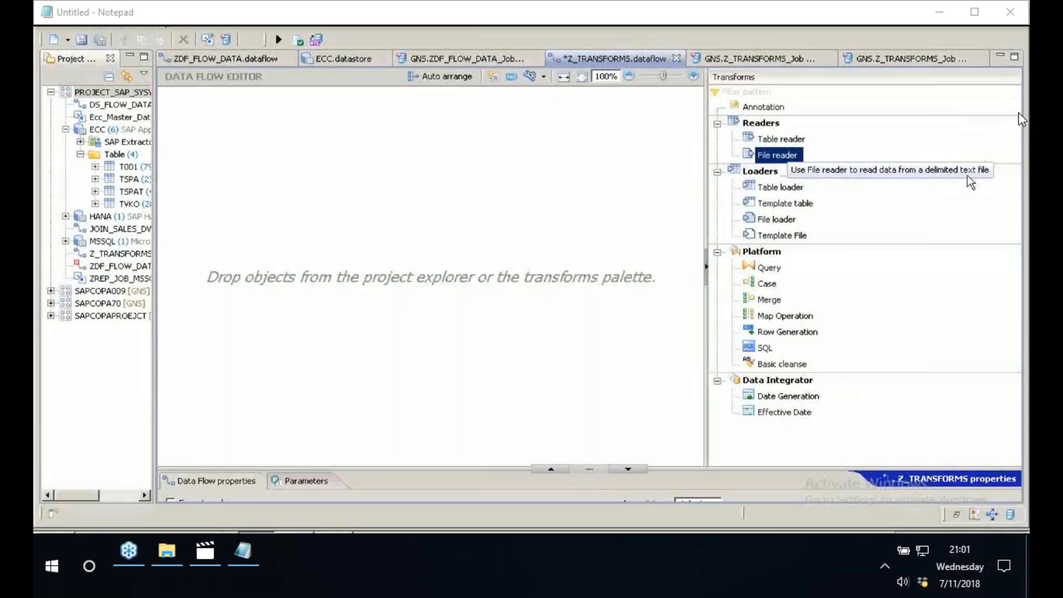
click(257, 163)
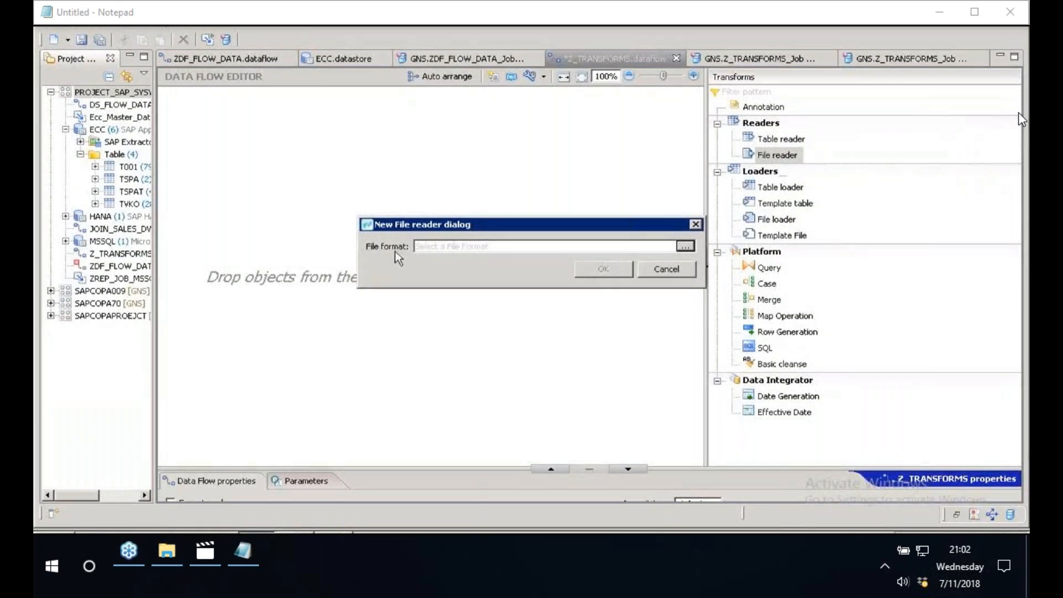
click(667, 270)
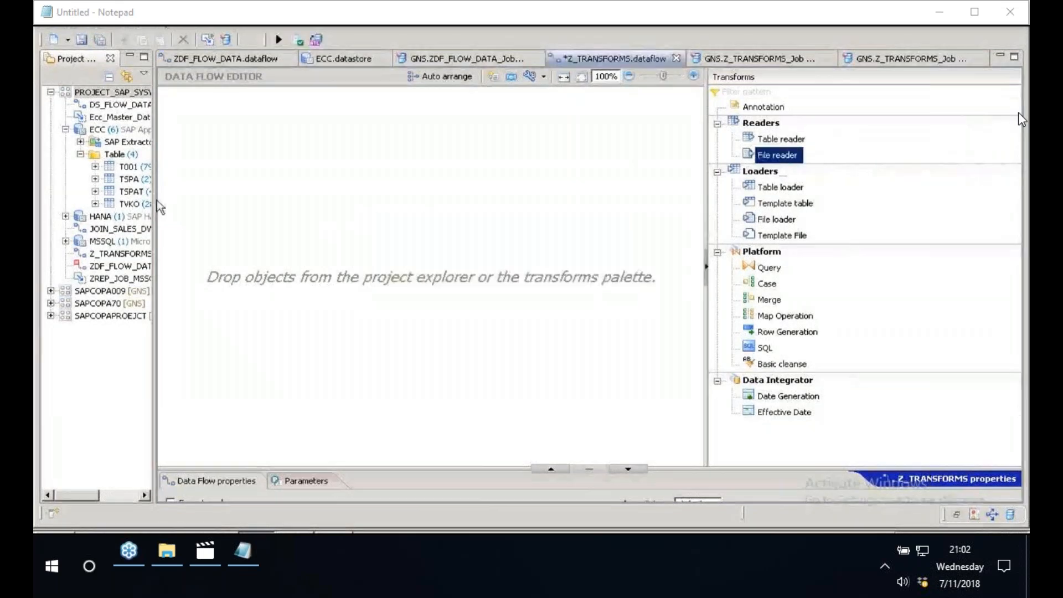
- Start a new flat file format in PROJECT_SAP_SYSYEM_ECC, imported automatically from existing files, and browse the local Desktop for files to add
drag(157, 206, 308, 183)
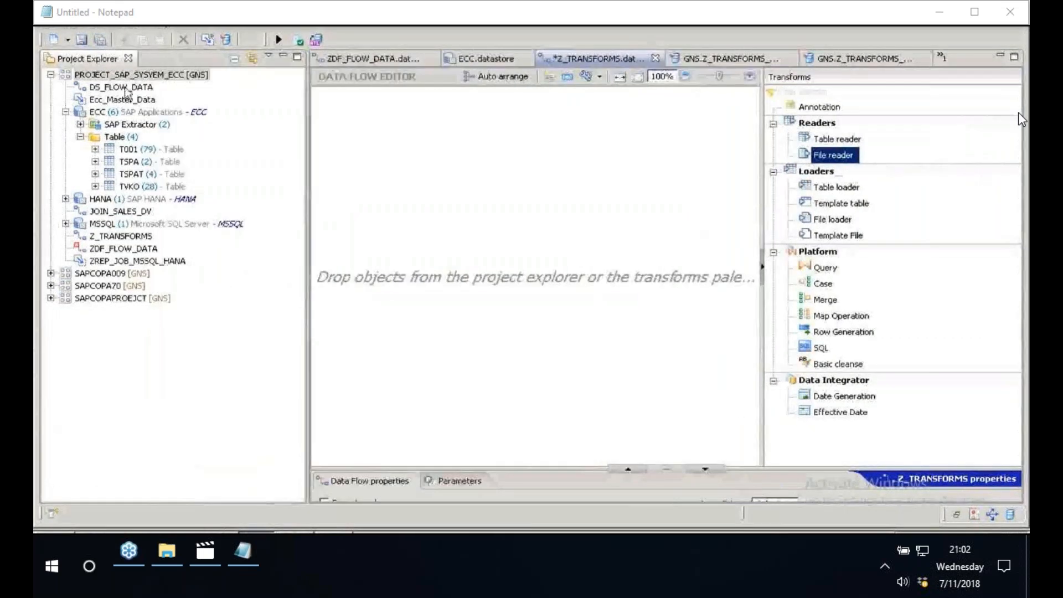
right_click(116, 76)
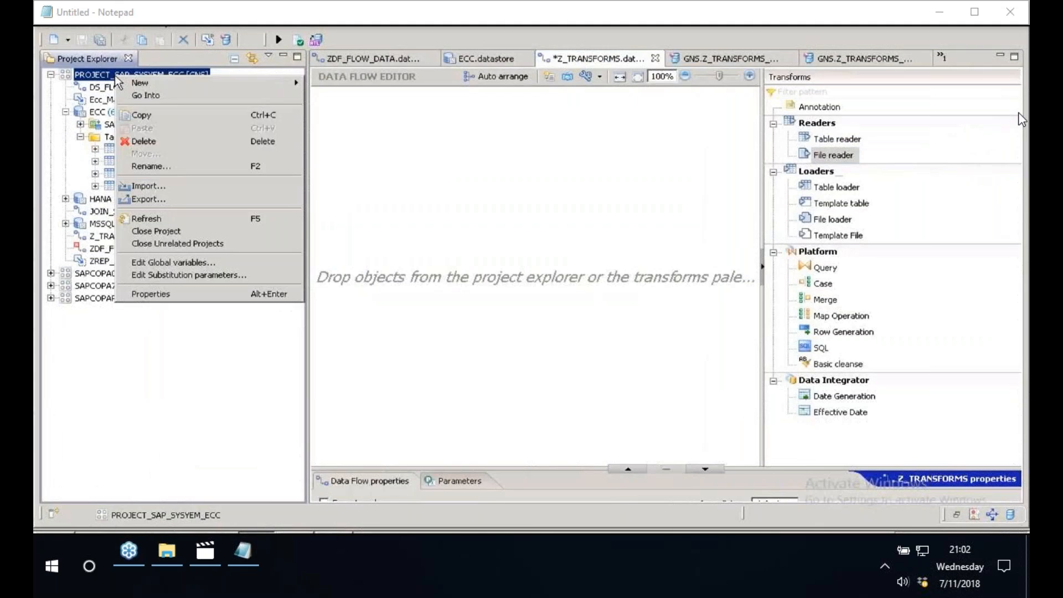
mouse_move(212, 89)
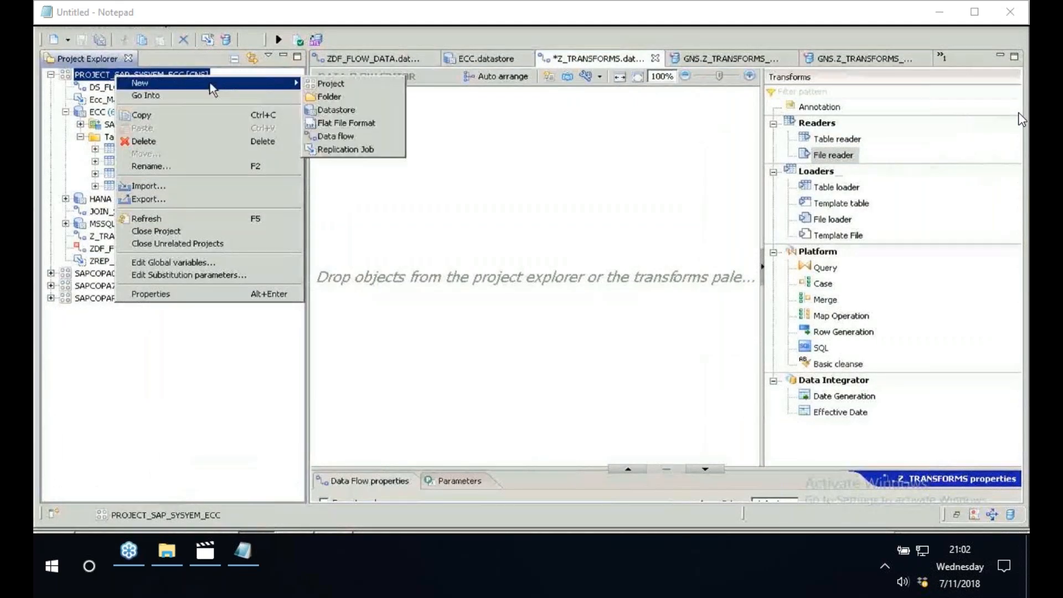
click(337, 124)
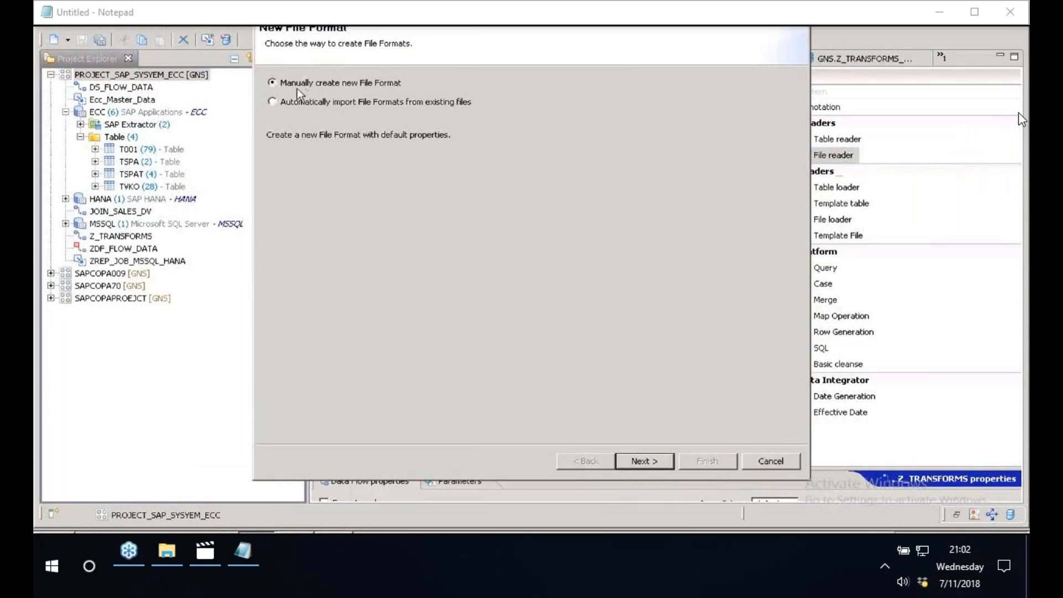
click(310, 102)
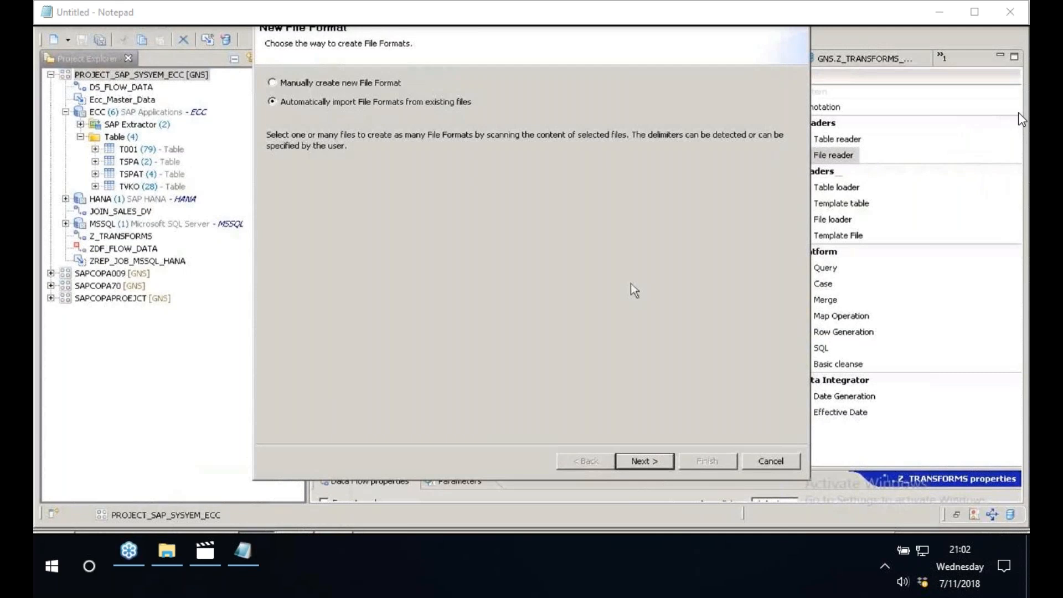
key(Return)
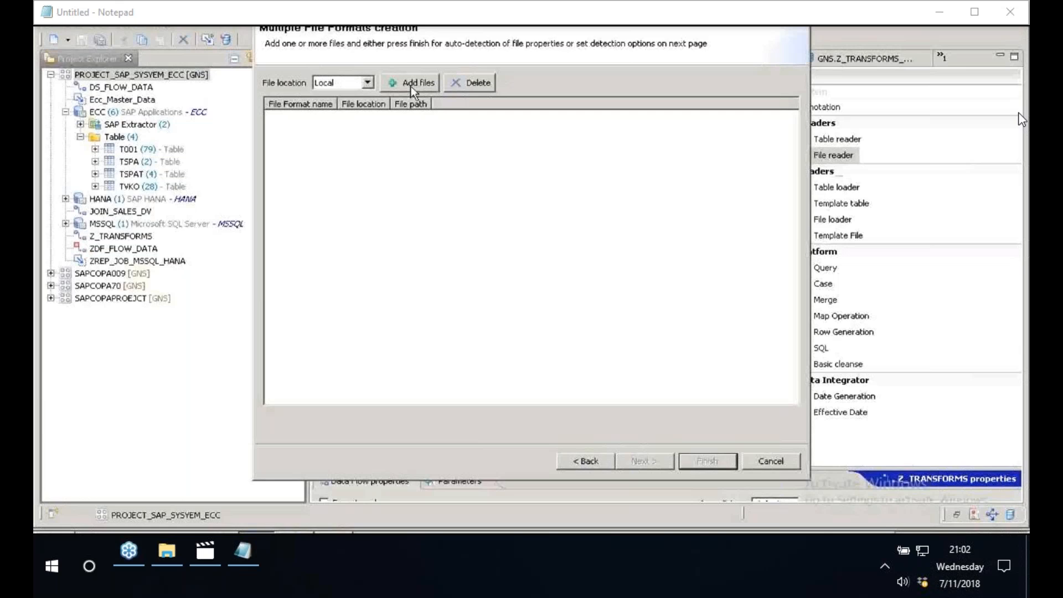
click(413, 84)
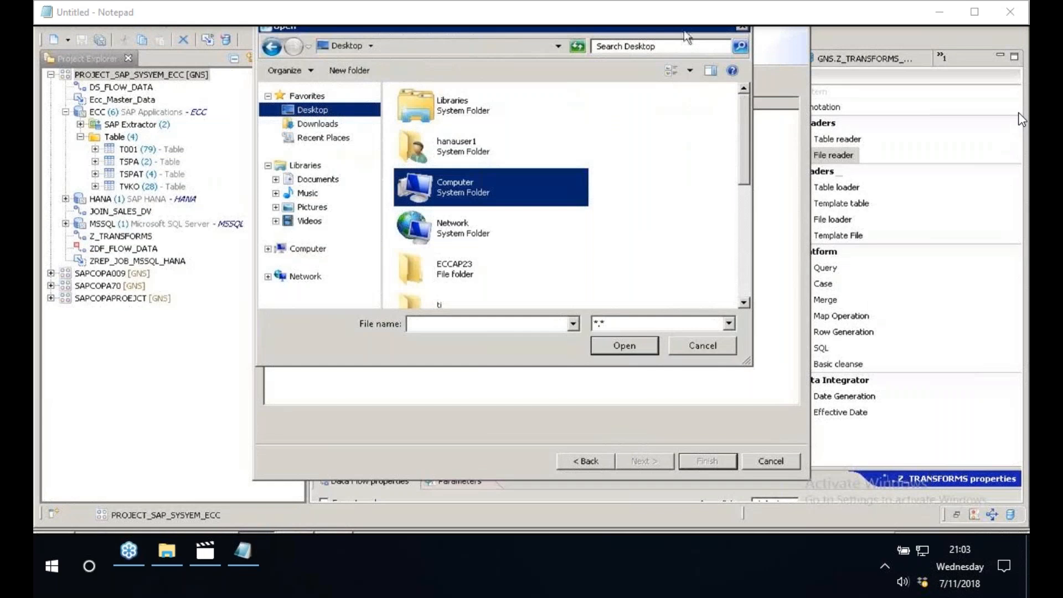
double_click(685, 32)
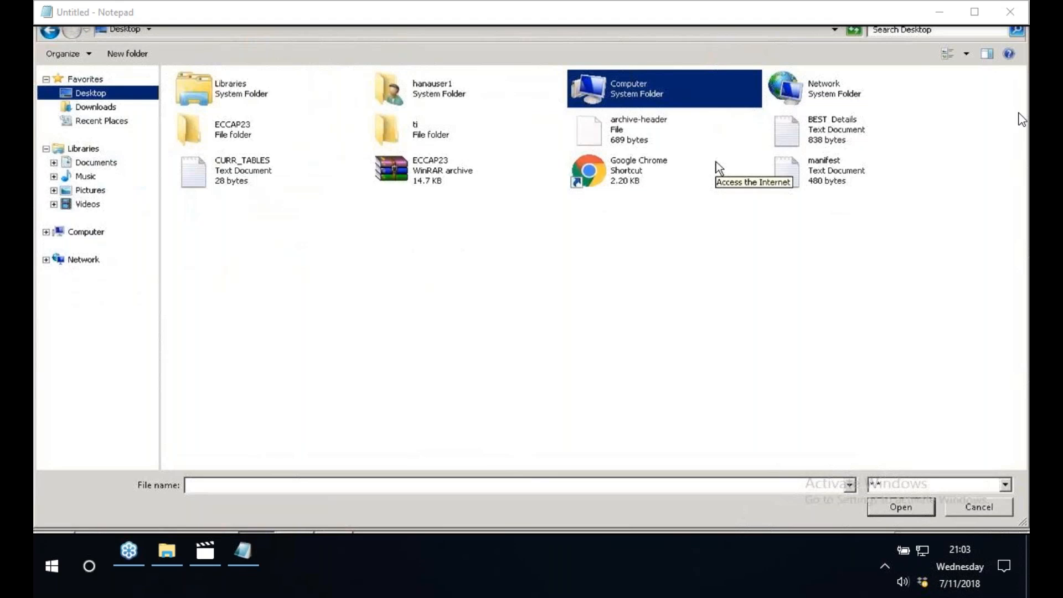
- Launch Excel 2013, dismiss the Office activation wizard and create a blank workbook
click(59, 523)
click(89, 490)
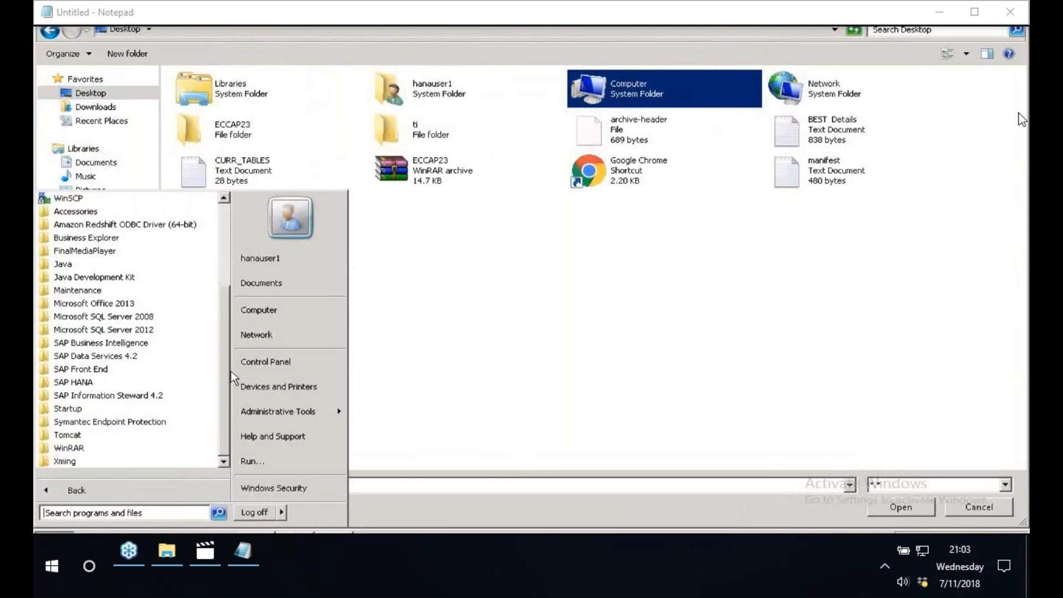
drag(231, 372, 152, 506)
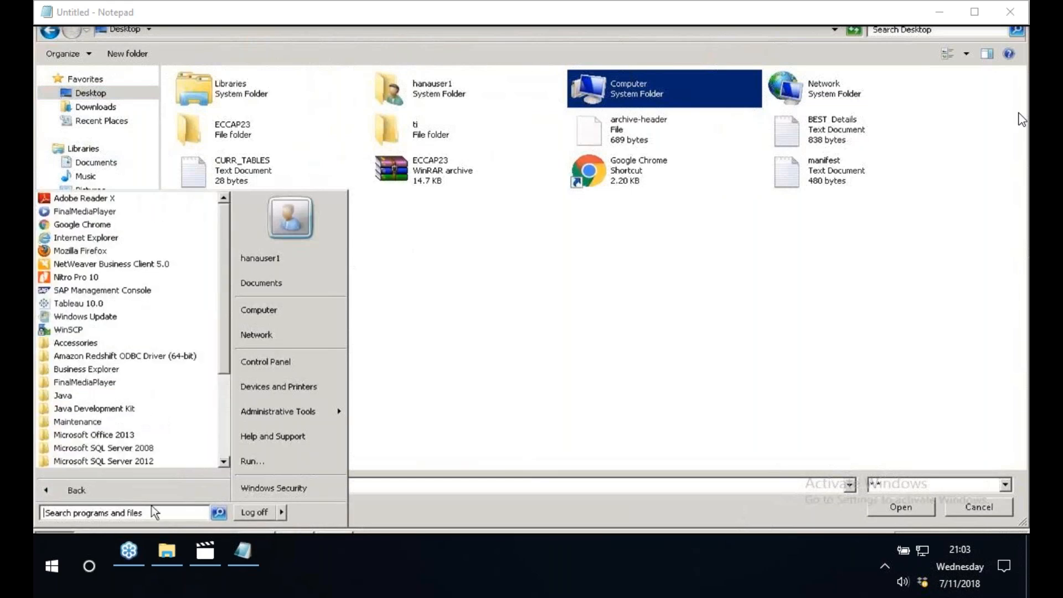
text(EX)
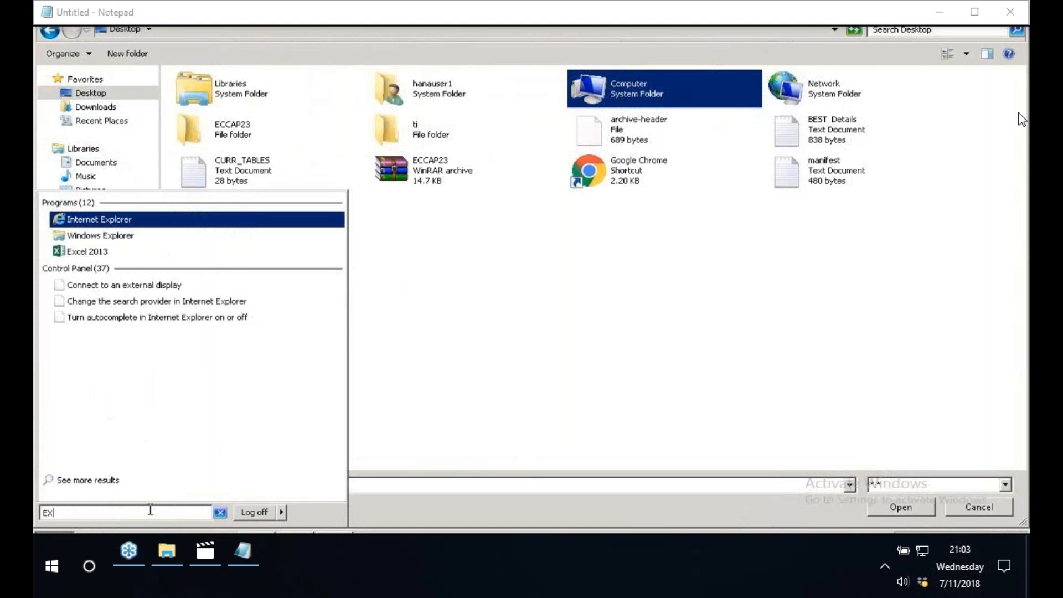
text(CEL)
click(86, 217)
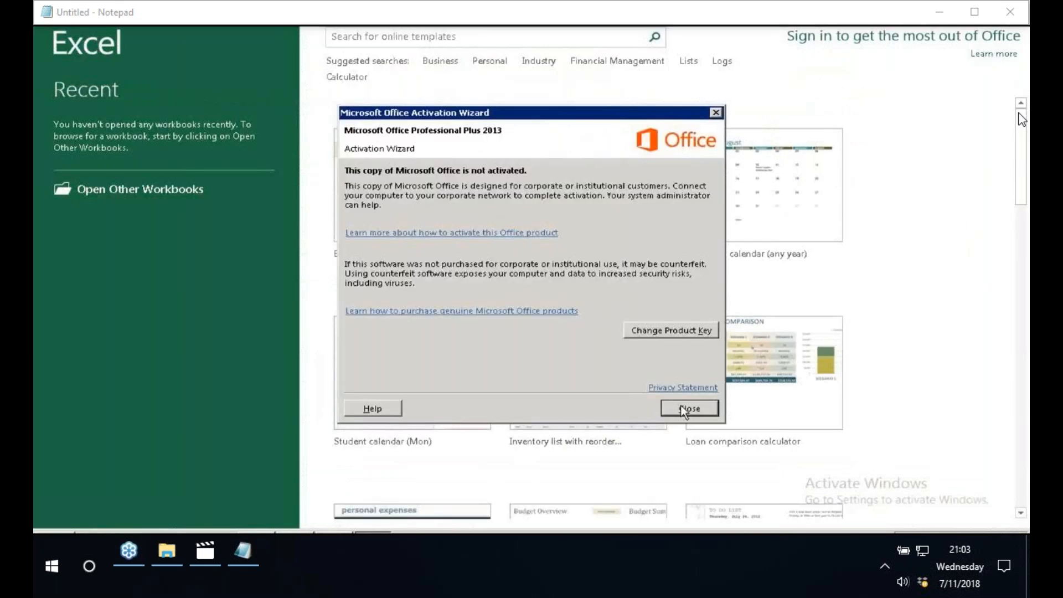
click(689, 408)
click(405, 205)
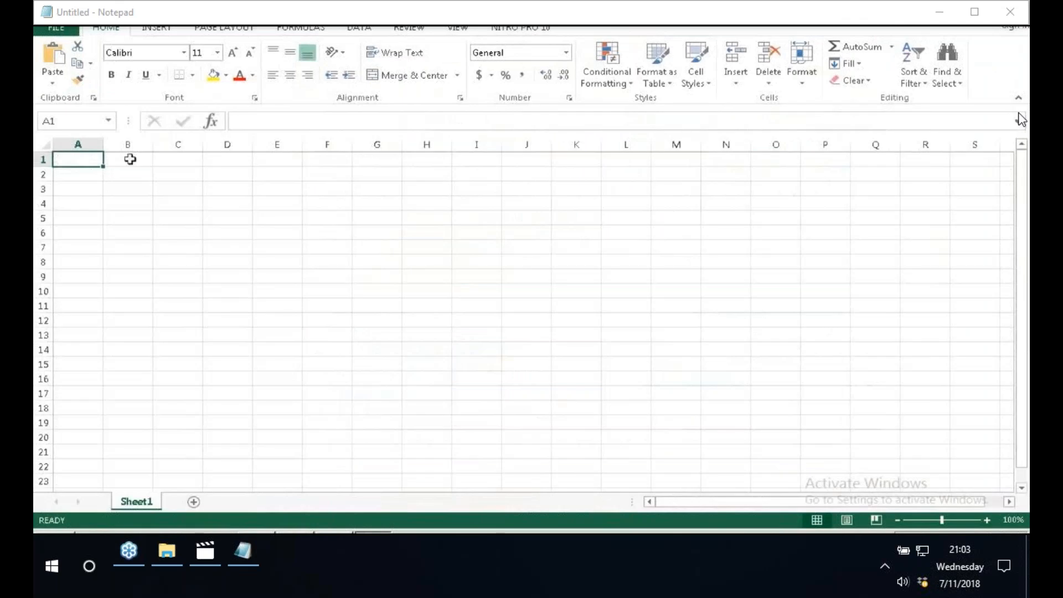
- Enter the column headers ZBUKRS, ZVKORG, ZVV010 and ZVV070 in cells A1 to D1
text(ZBUKRS)
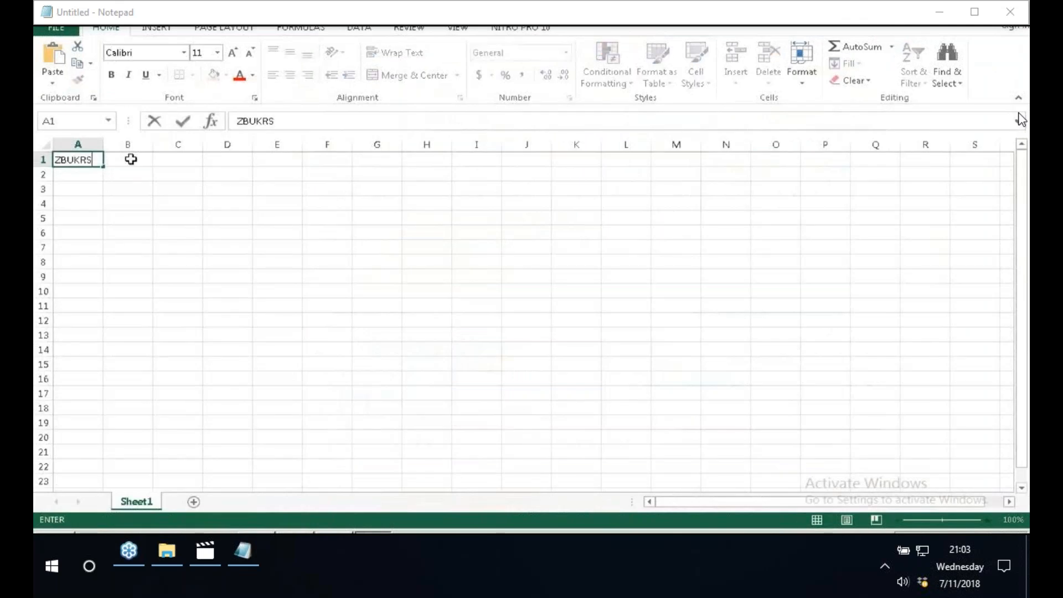
click(131, 160)
text(ZV)
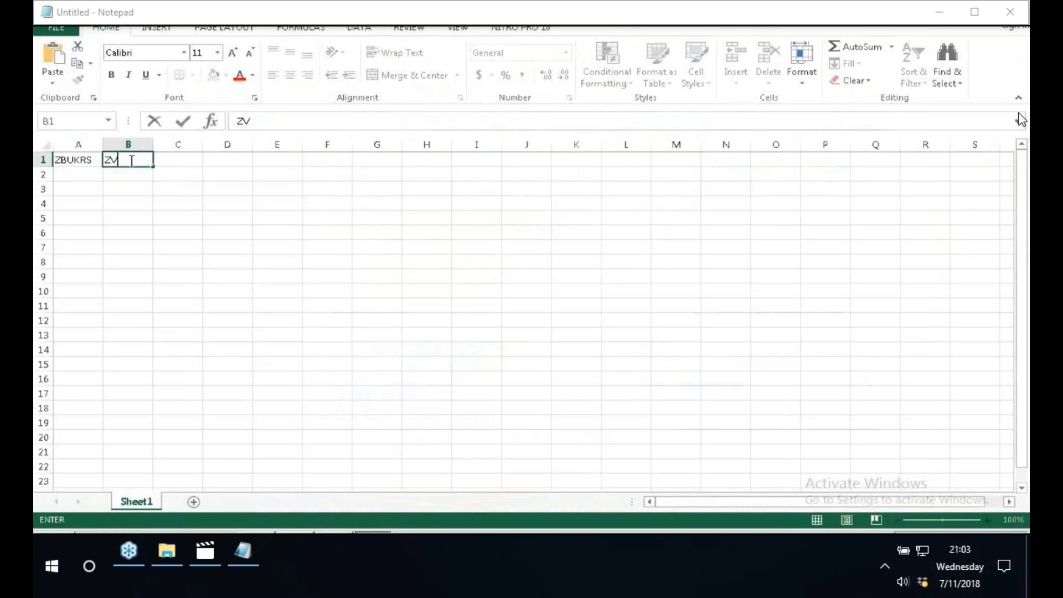
text(KORG)
click(175, 159)
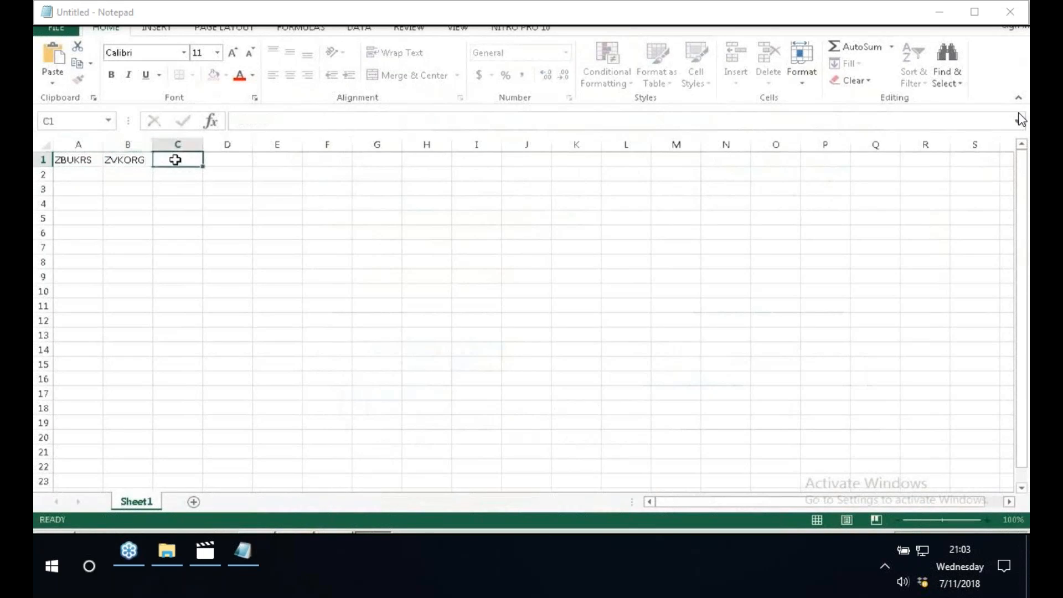
text(ZVV01)
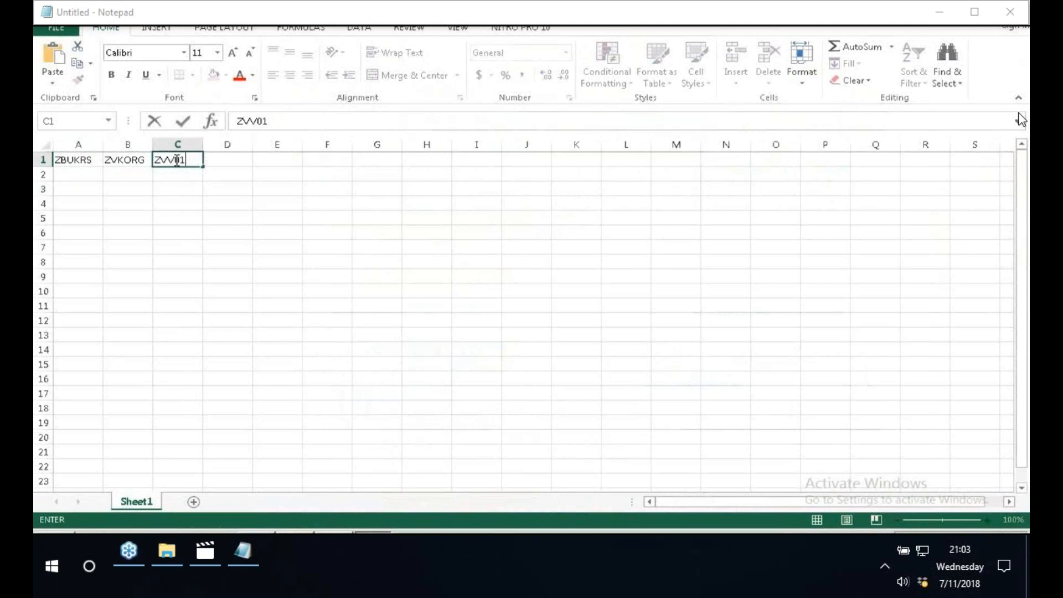
text(0)
key(Tab)
text(ZVV)
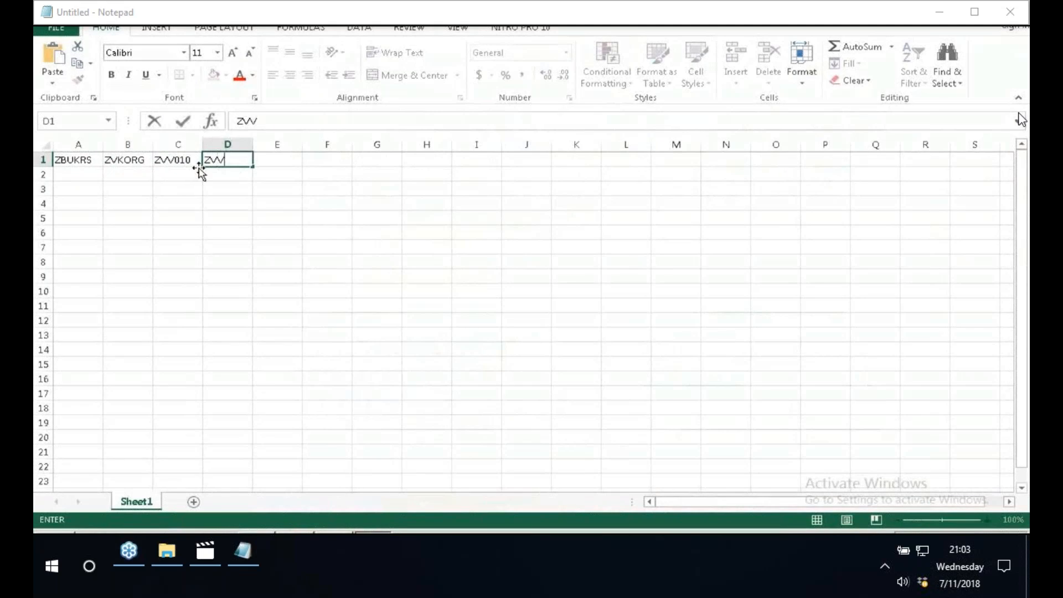
text(070)
key(Return)
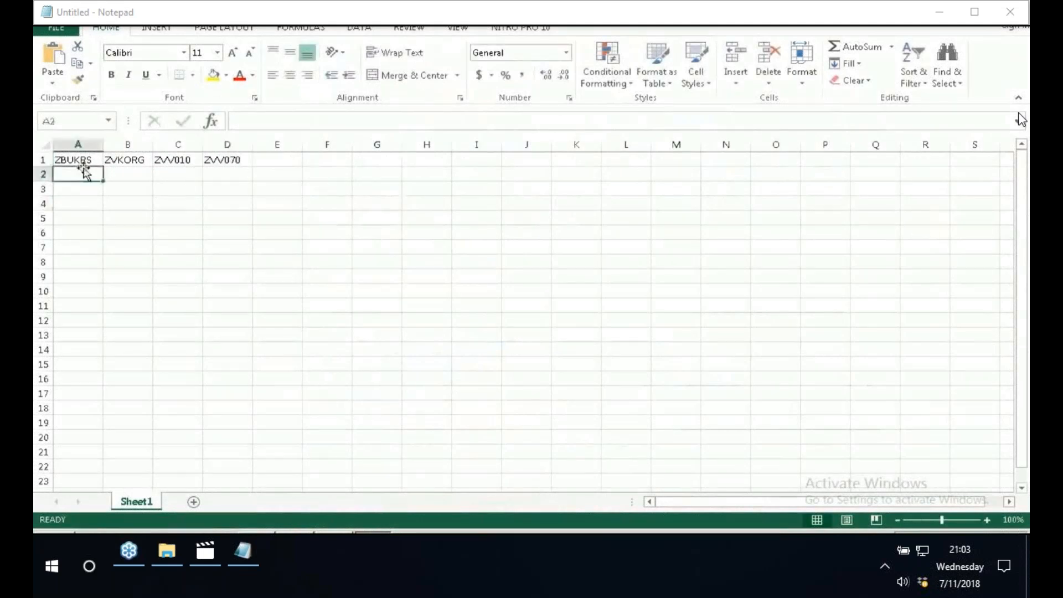
- Enter 1000 and 2000 under ZBUKRS, and VK01 and VK02 under ZVKORG
text(100)
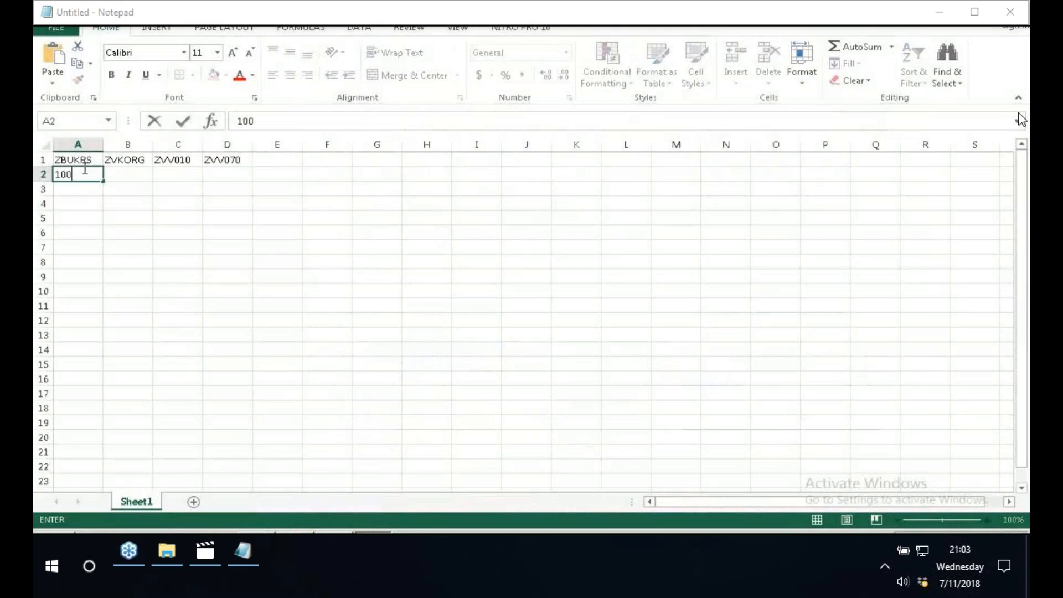
text(0)
key(Return)
text(2000)
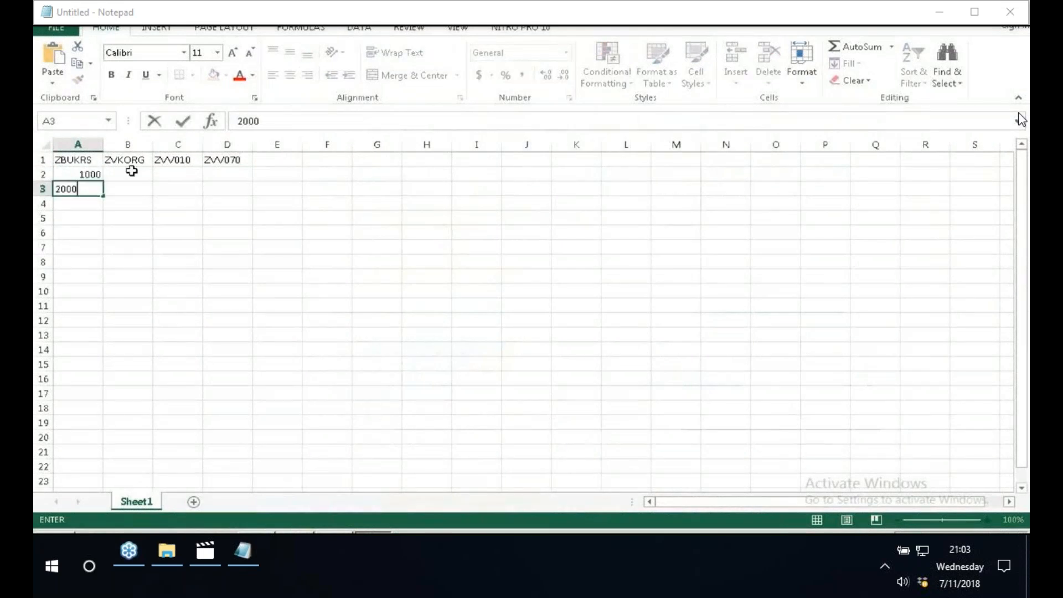
click(131, 171)
text(VK01)
key(Return)
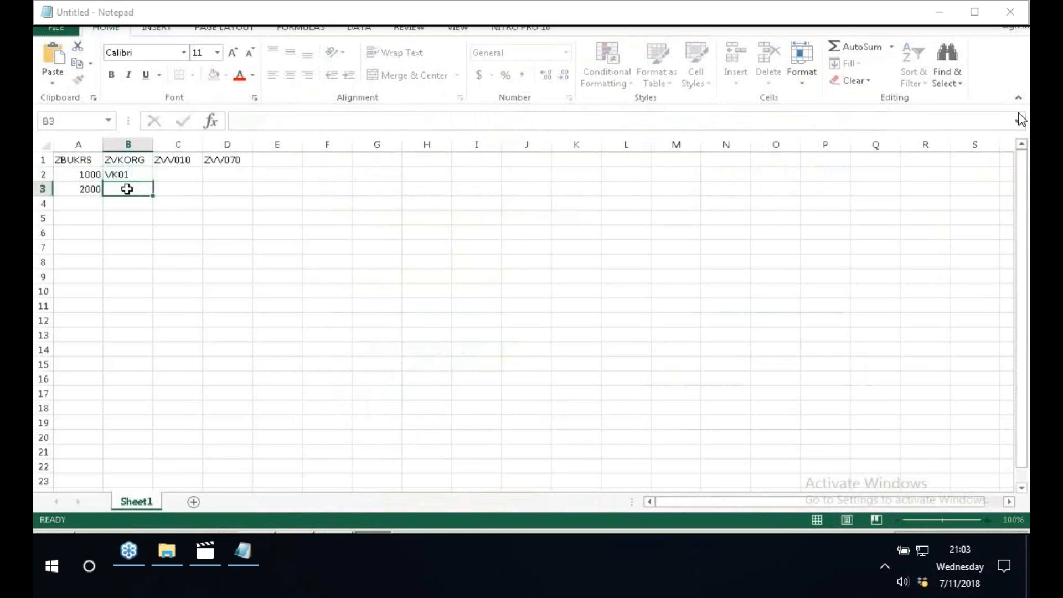
text(VK02)
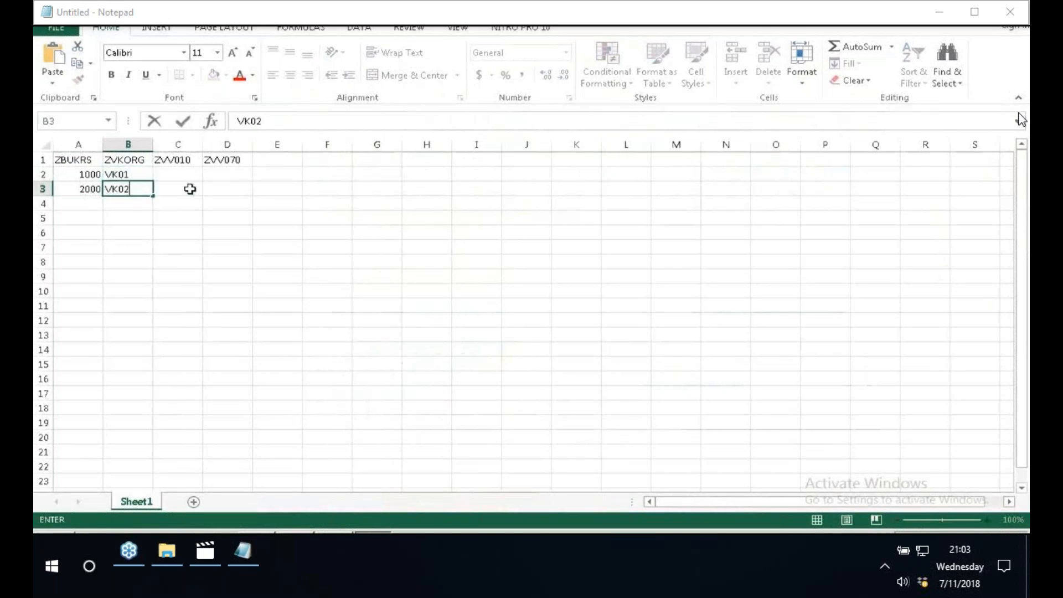
- Enter 100 and 200 under ZVV010, and 10 and 20 under ZVV070
click(188, 175)
text(100)
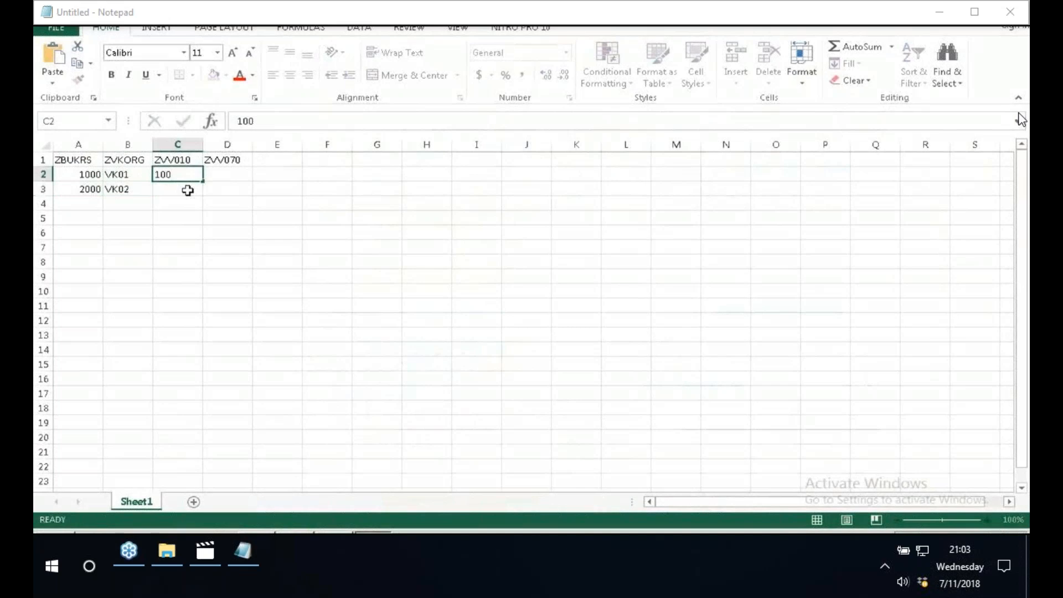
click(188, 190)
text(200)
click(247, 176)
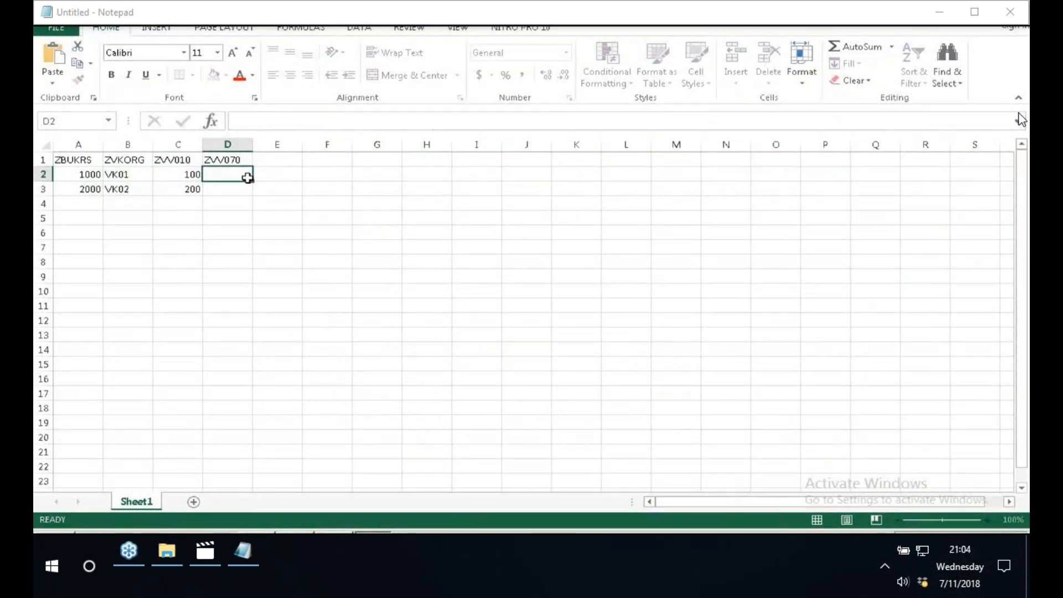
text(10)
click(240, 189)
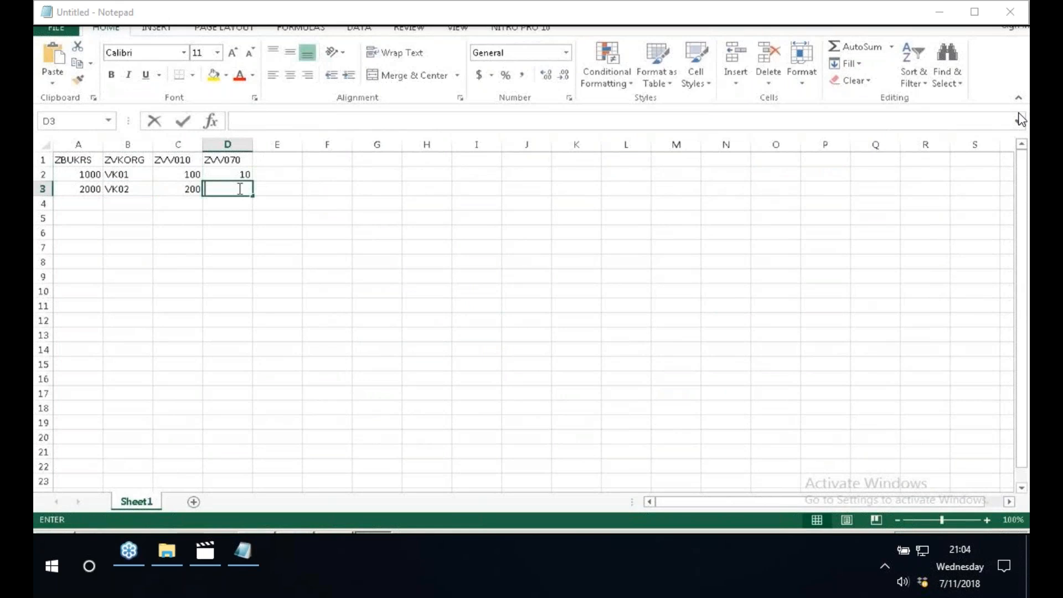
text(20)
click(426, 204)
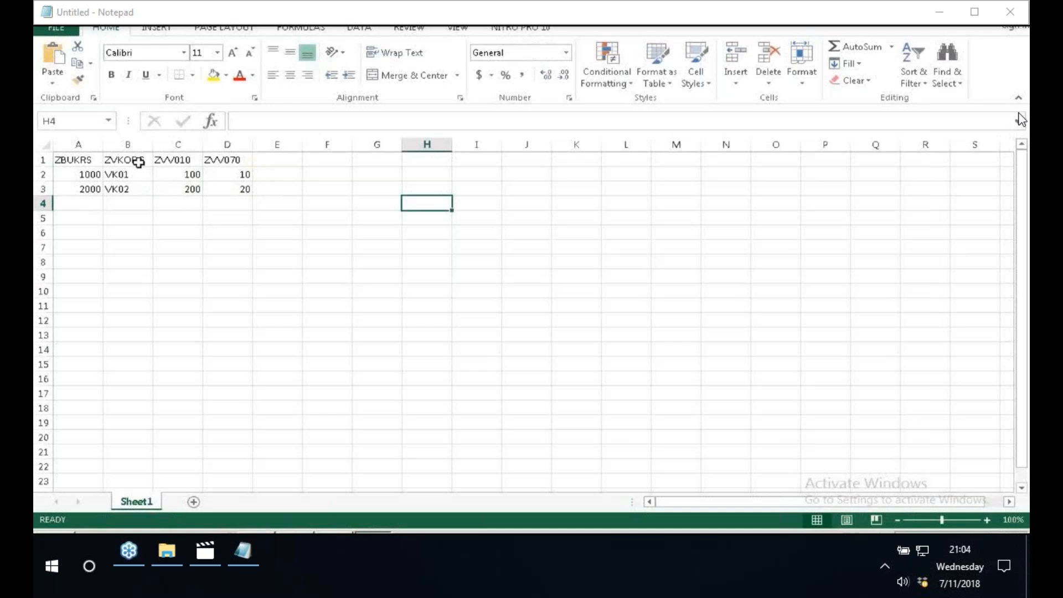
- Extend the ZBUKRS and ZVKORG series down to row 20, reaching 19000 and VK19
drag(86, 174, 89, 191)
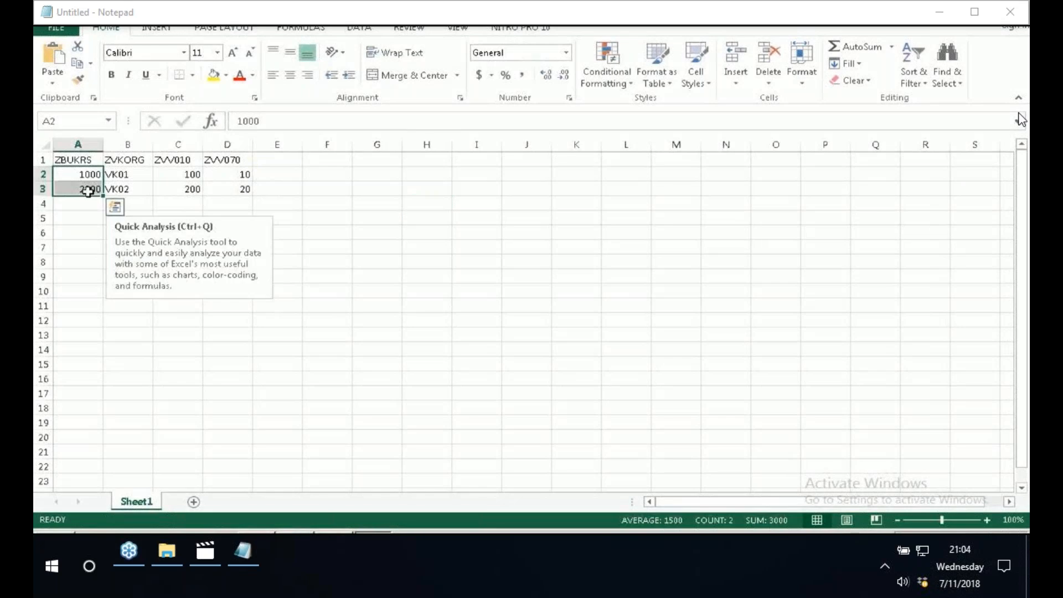
drag(103, 195, 103, 441)
click(227, 348)
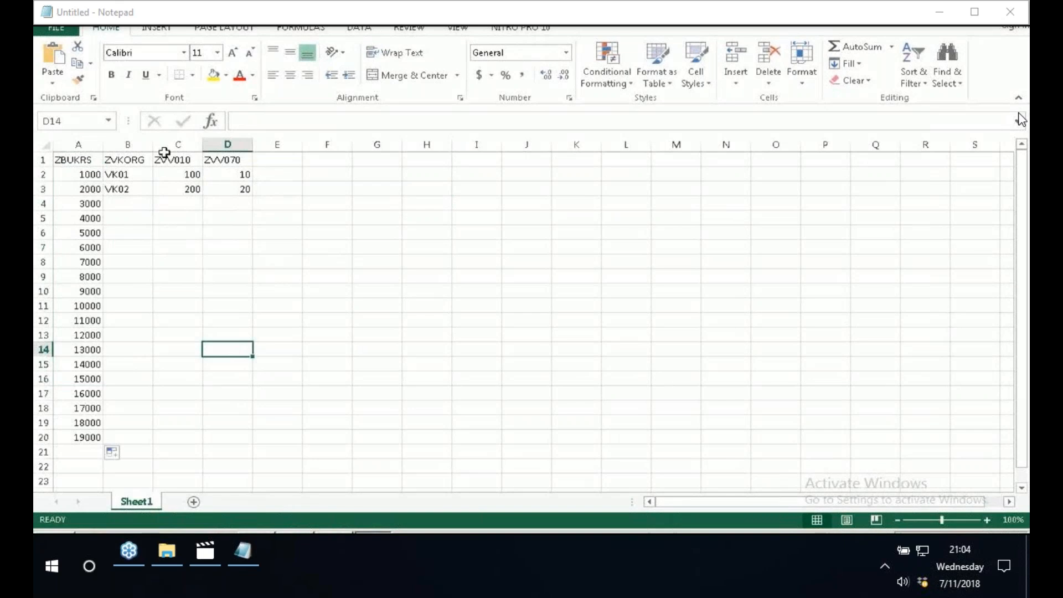
drag(127, 175, 127, 189)
drag(153, 195, 153, 440)
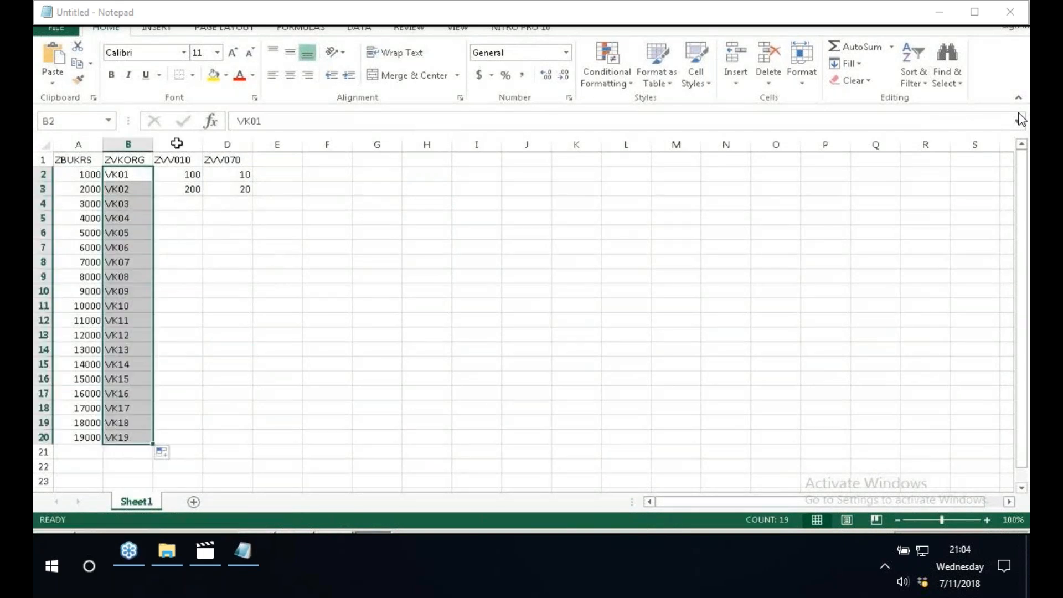
- Extend the ZVV010 and ZVV070 series down to row 20, reaching 1900 and 190
drag(177, 175, 178, 189)
drag(203, 196, 207, 197)
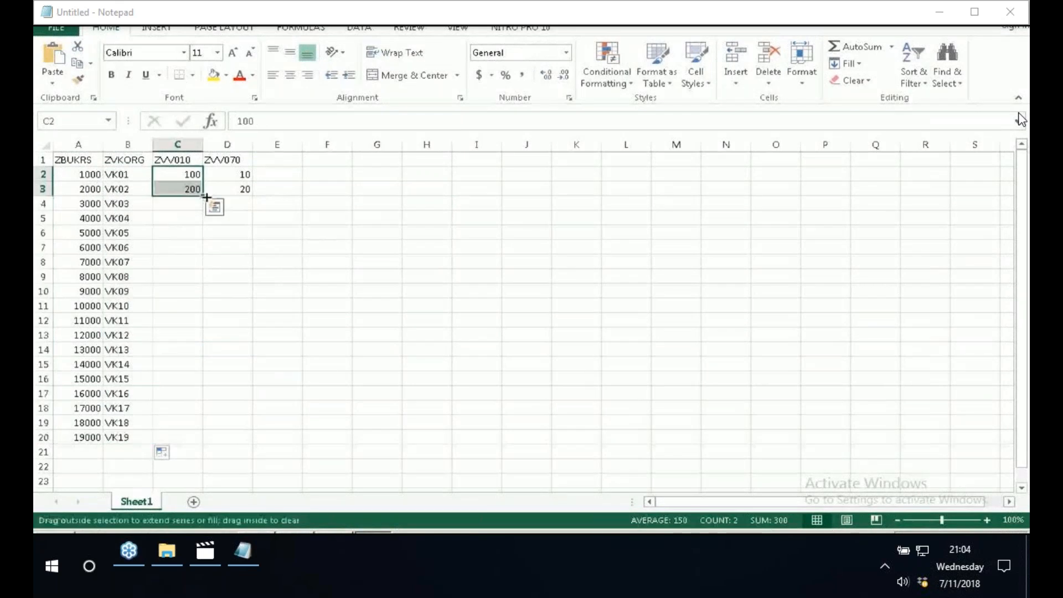
double_click(207, 197)
click(240, 173)
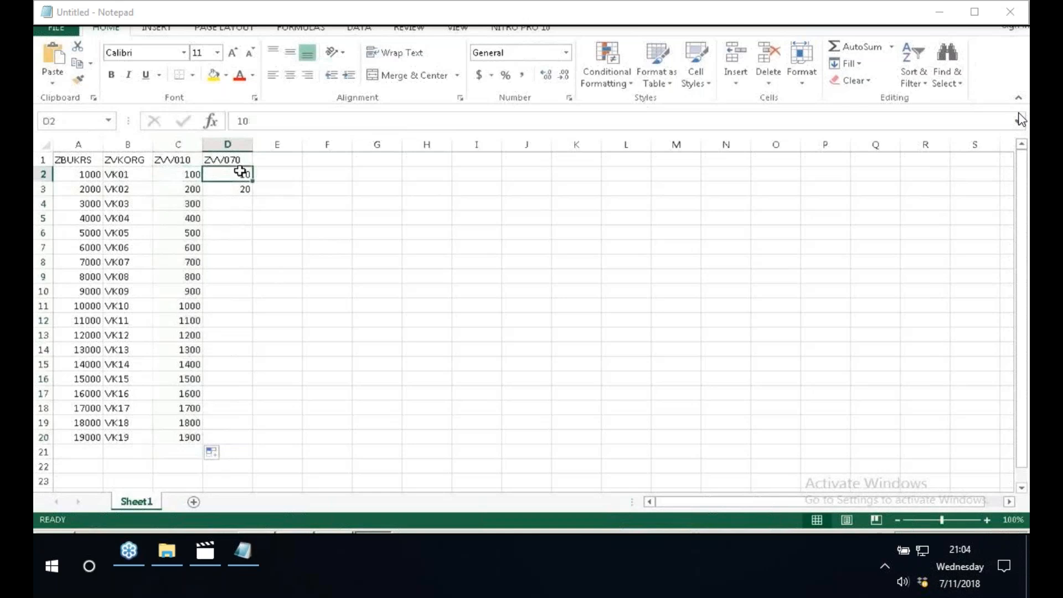
drag(240, 173, 240, 189)
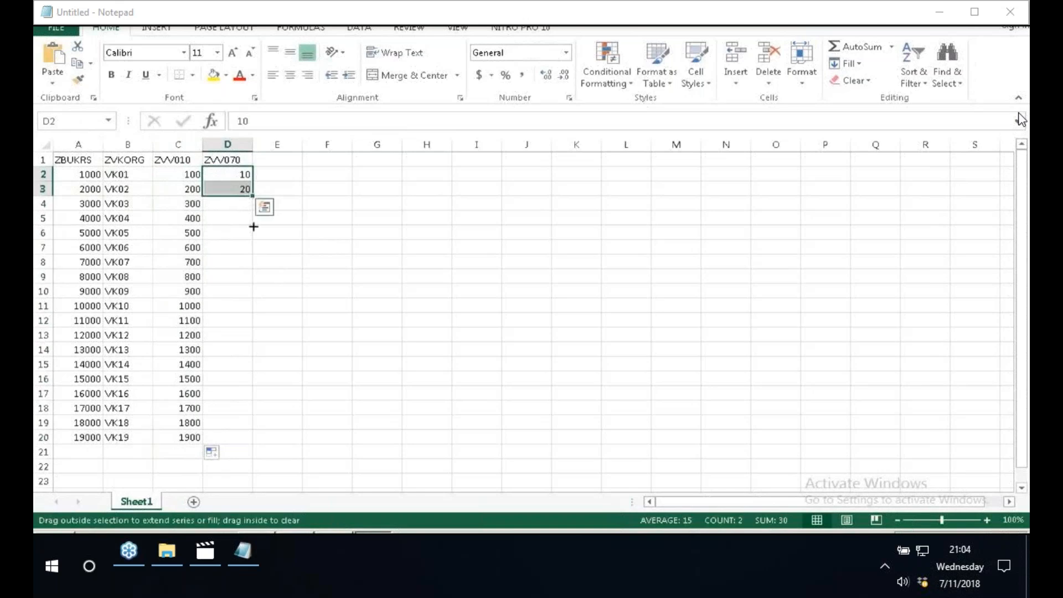
drag(252, 196, 253, 438)
click(377, 364)
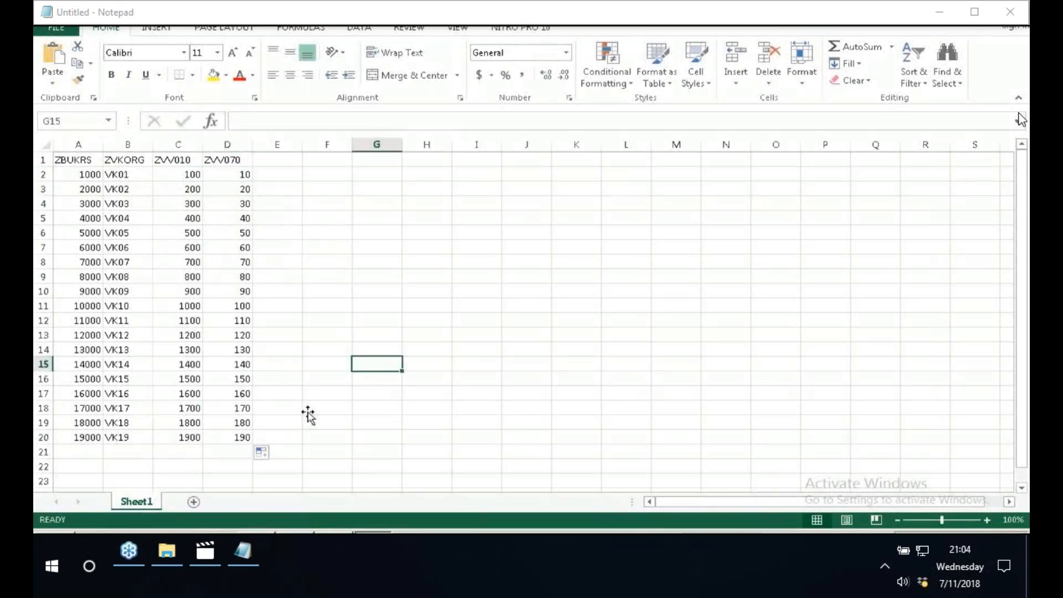
- Start saving the workbook under a new name, choosing the Desktop as location and ZFILE_DATA as file name
click(59, 35)
click(74, 178)
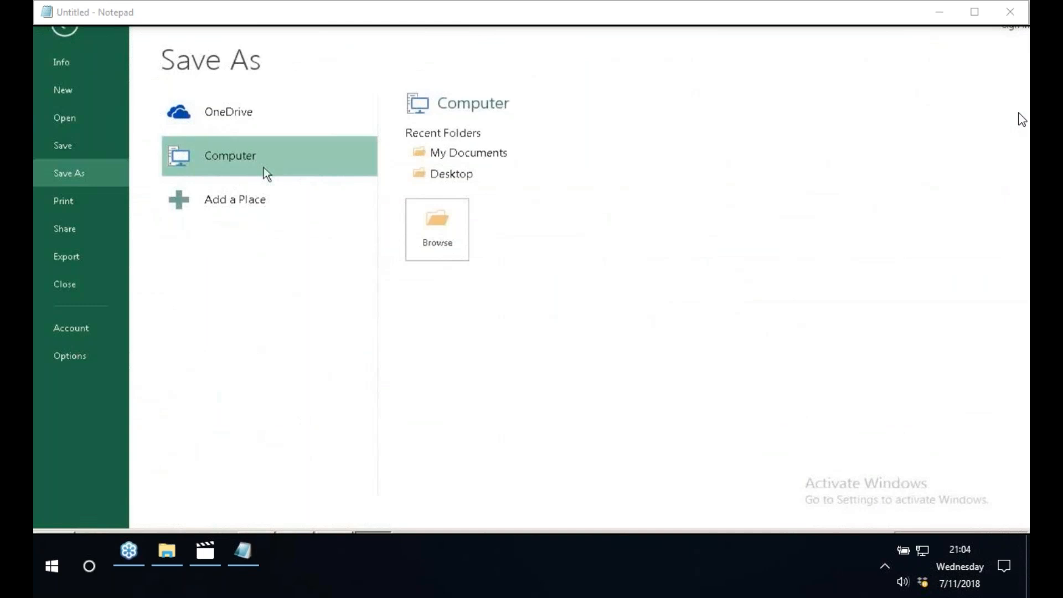
click(422, 224)
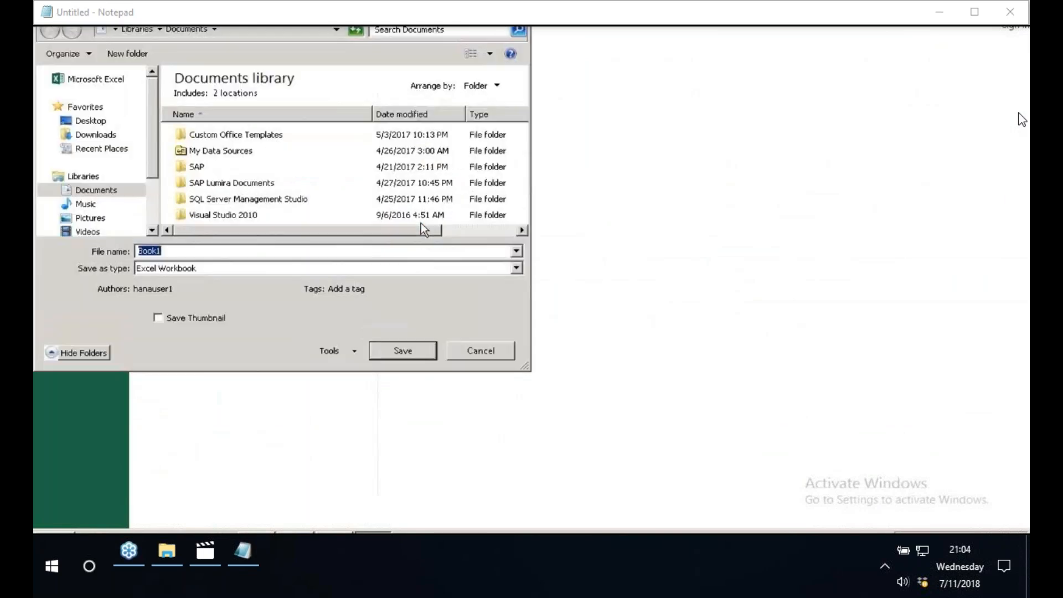
click(110, 122)
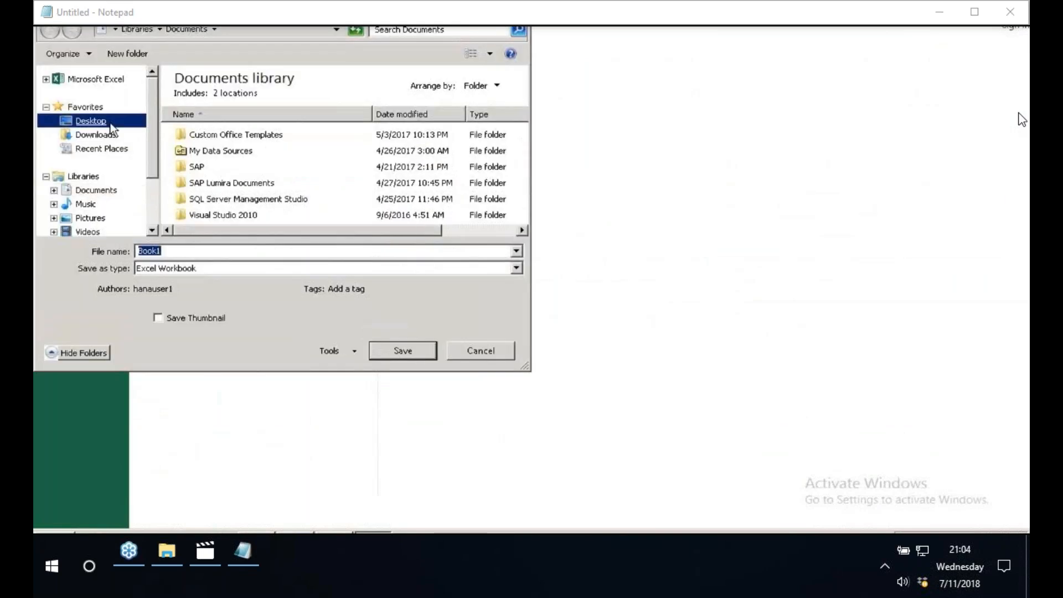
click(213, 258)
key(BackSpace)
text(Z)
key(BackSpace)
text(ZF)
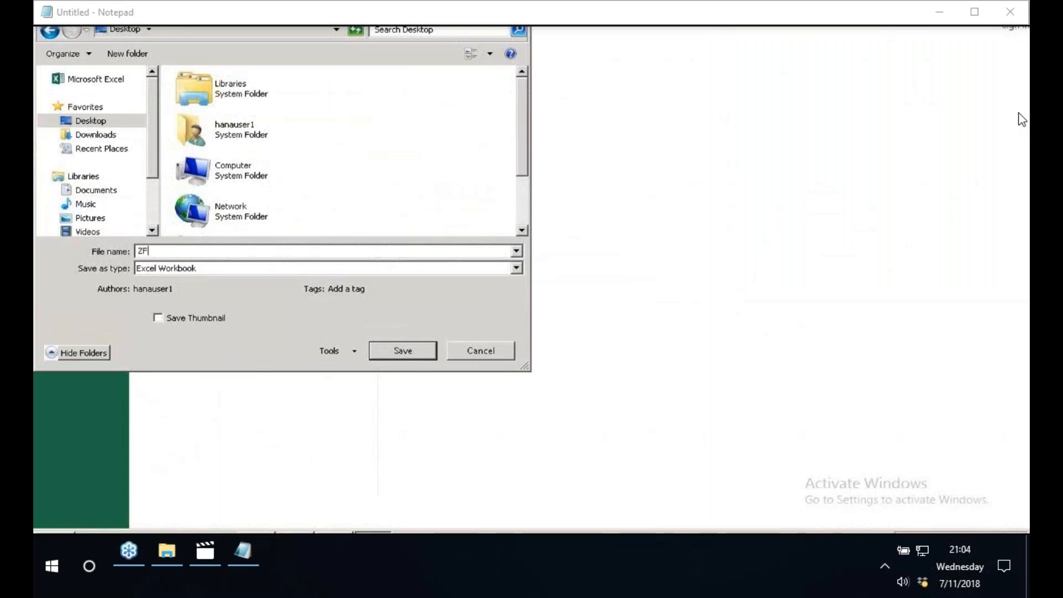
text(ILE_DATA)
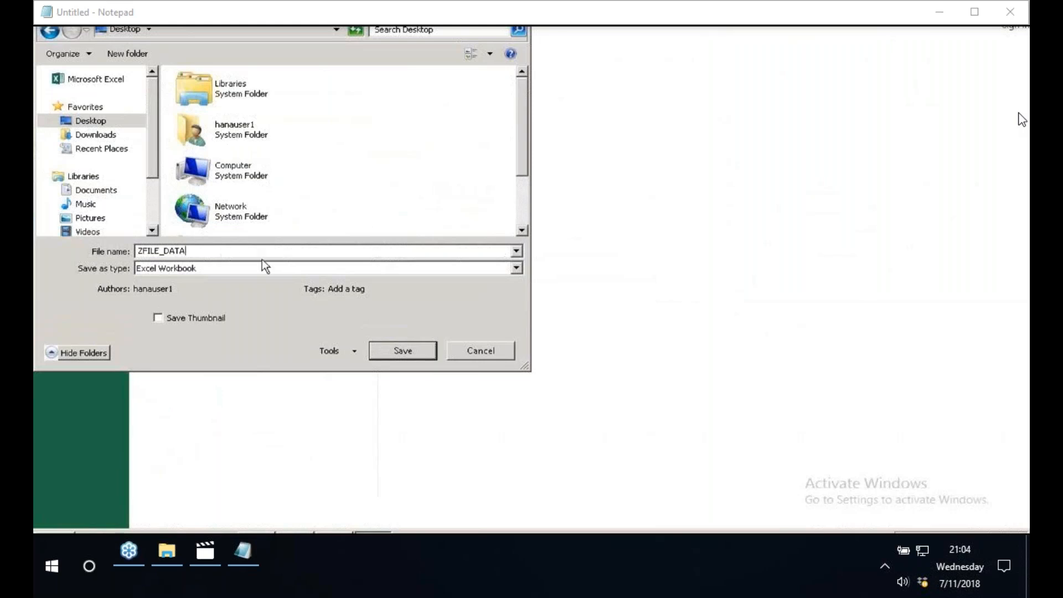
- Set the file type to CSV (Comma delimited) and save the file, keeping that format
click(290, 270)
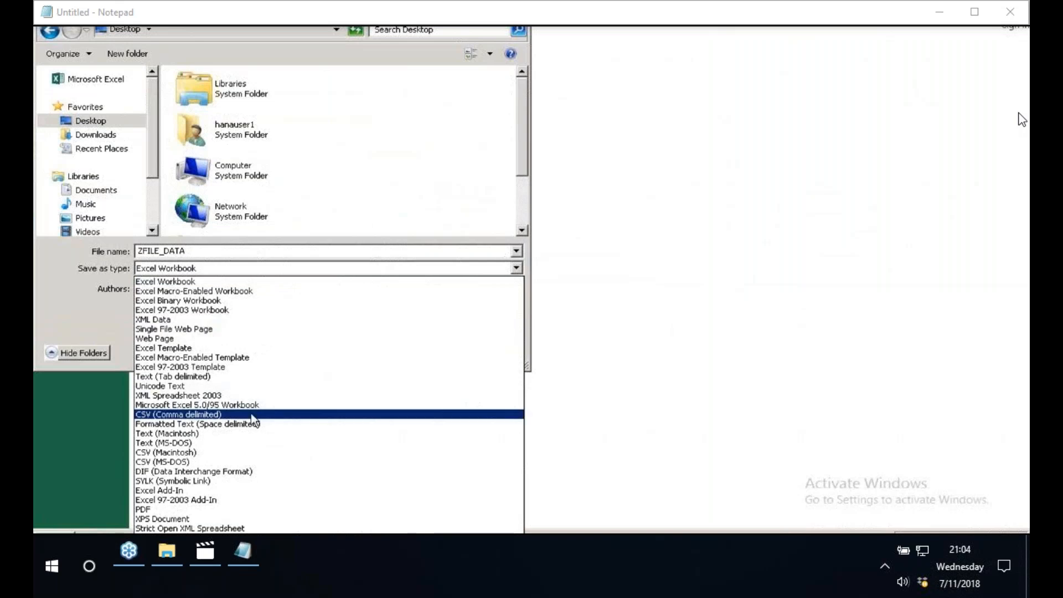
click(233, 414)
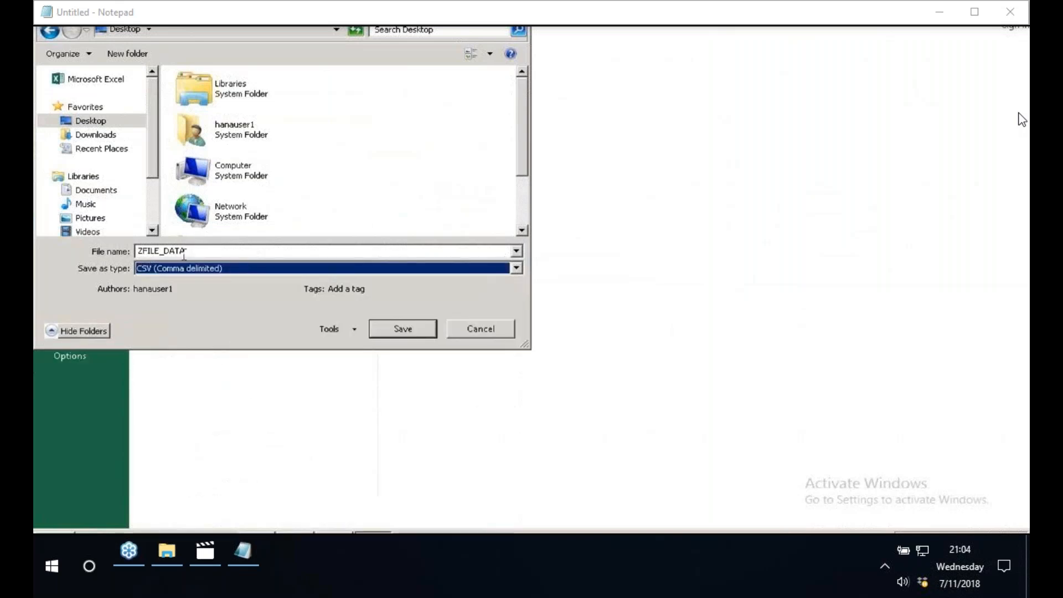
double_click(198, 251)
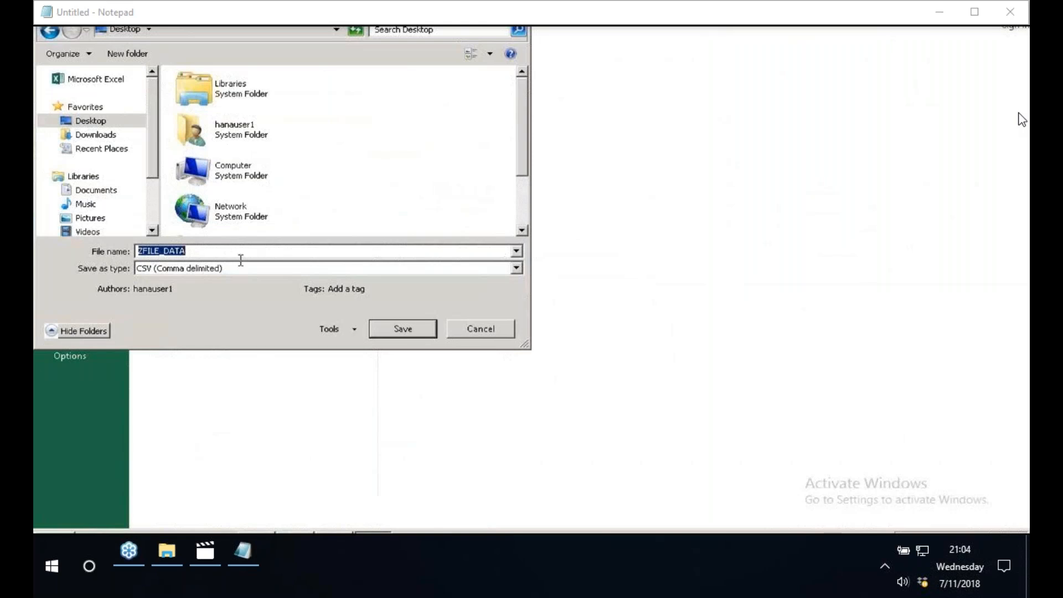
click(413, 329)
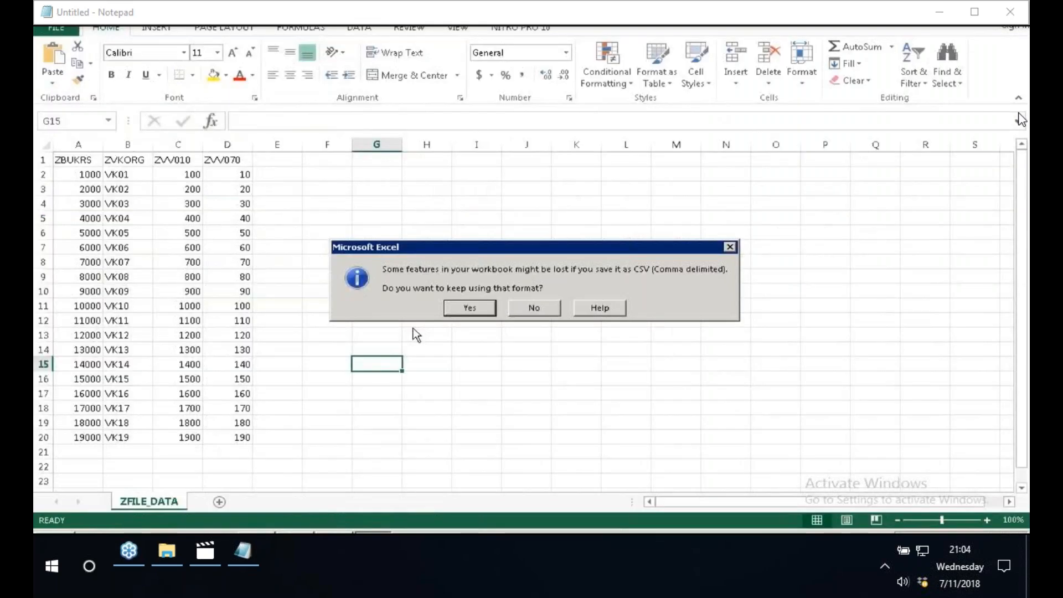
key(Return)
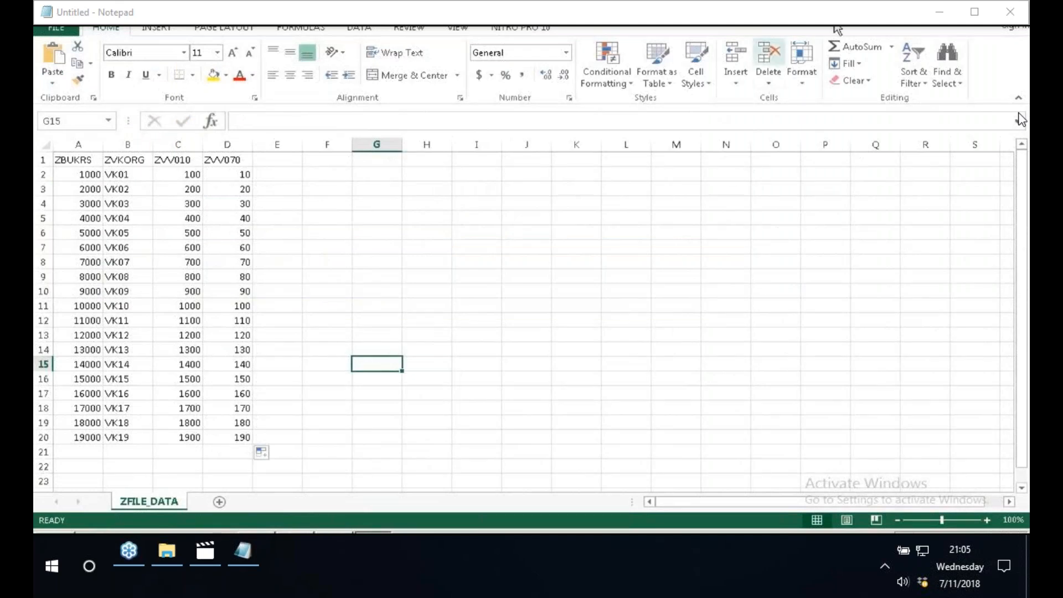
- Close the workbook, saving its changes to ZFILE_DATA.csv on the Desktop
click(1018, 12)
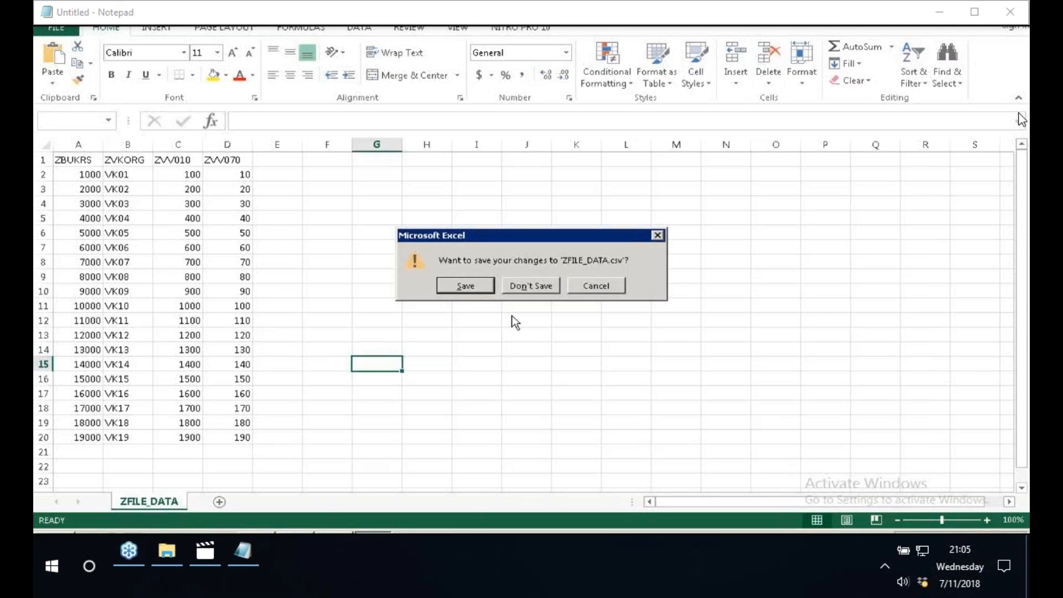
click(466, 285)
click(110, 121)
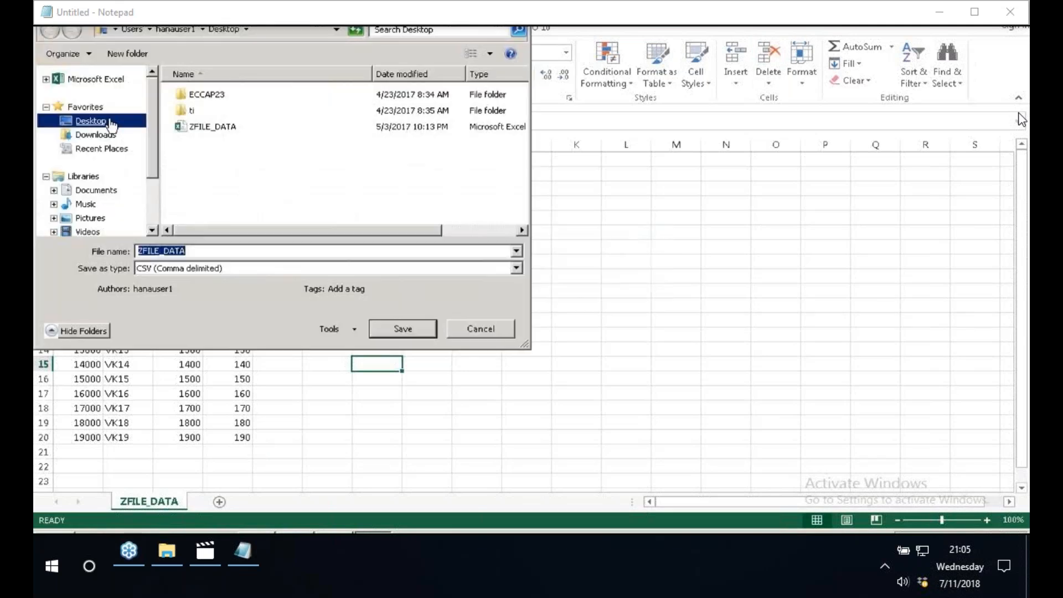
click(403, 329)
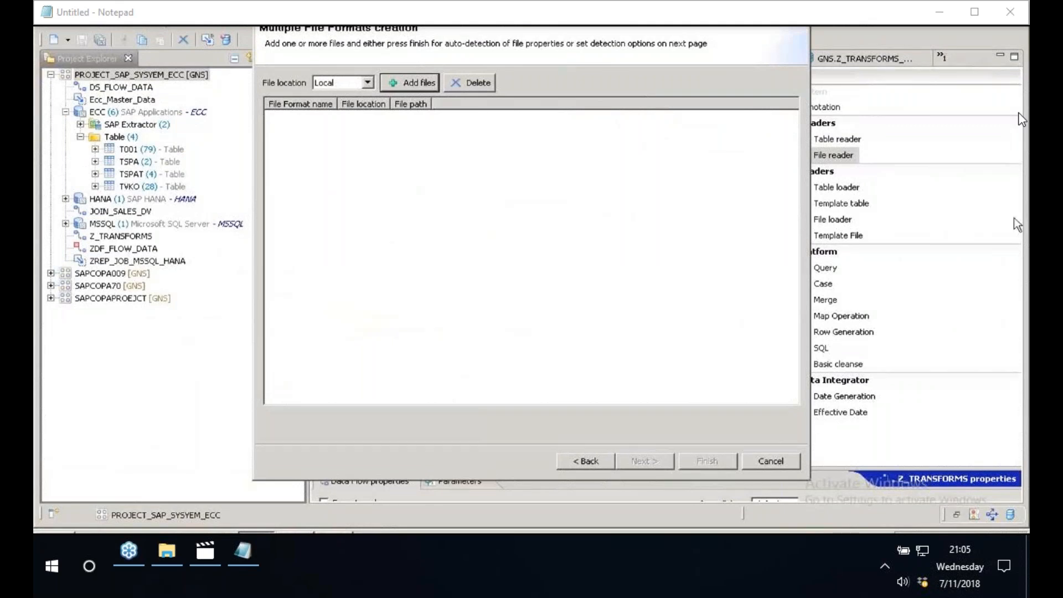
- Add ZFILE_DATA.csv from the Desktop as a local file and create its file format with the default detection options
click(408, 84)
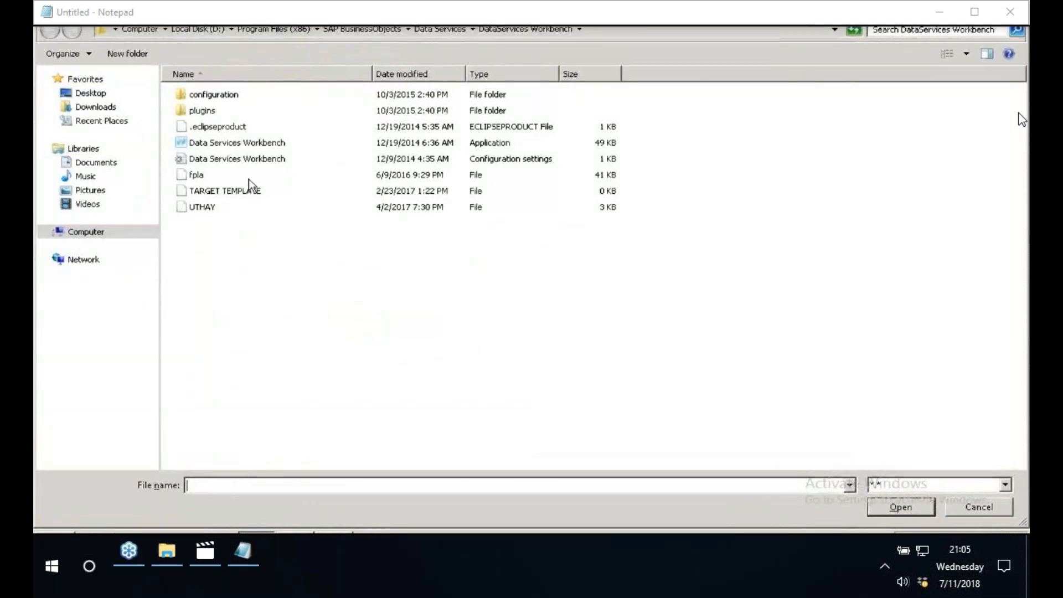
click(90, 93)
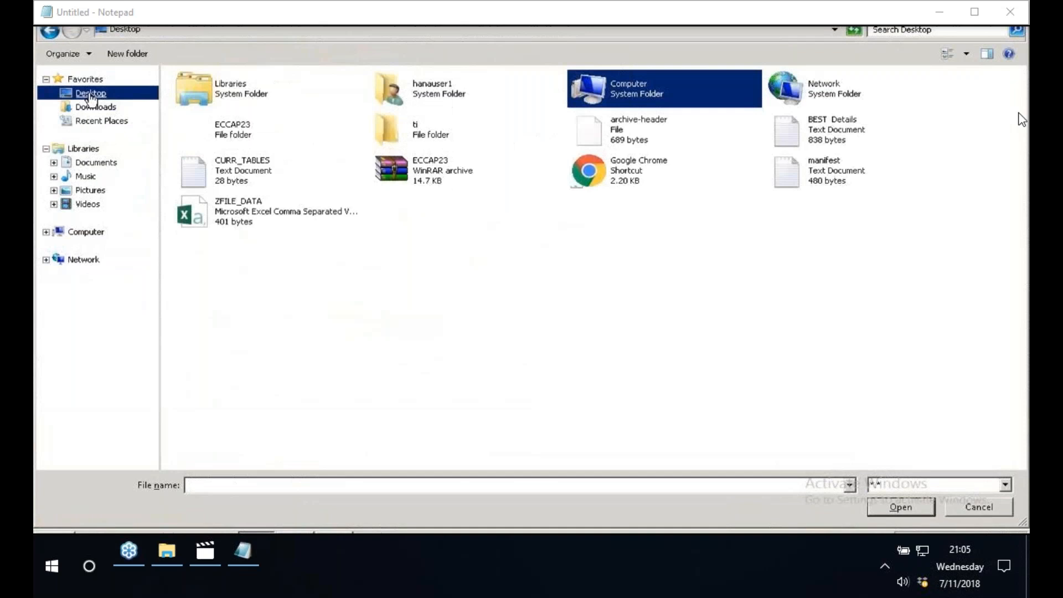
click(239, 218)
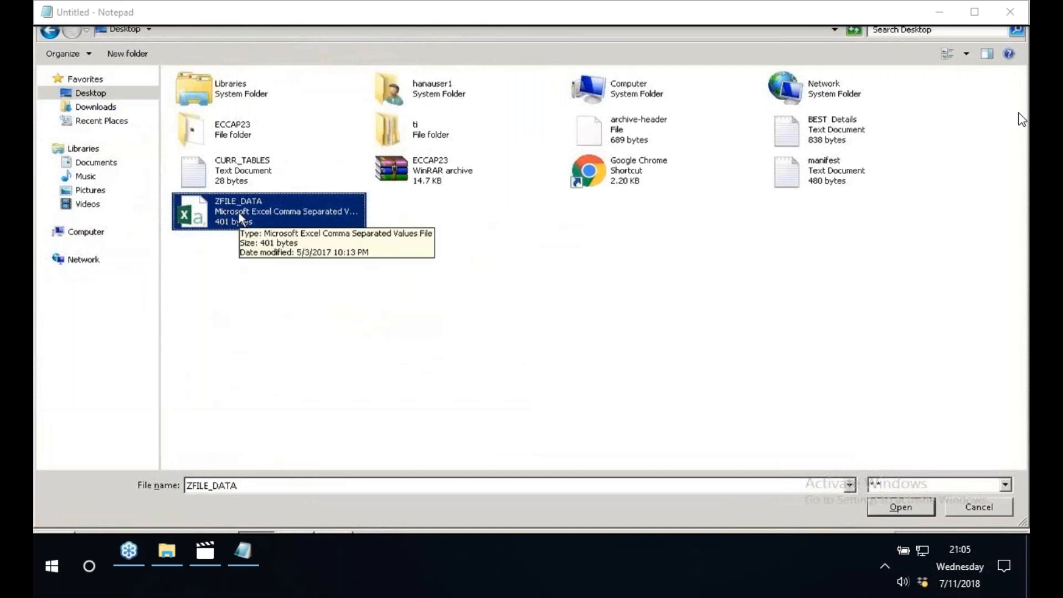
double_click(240, 213)
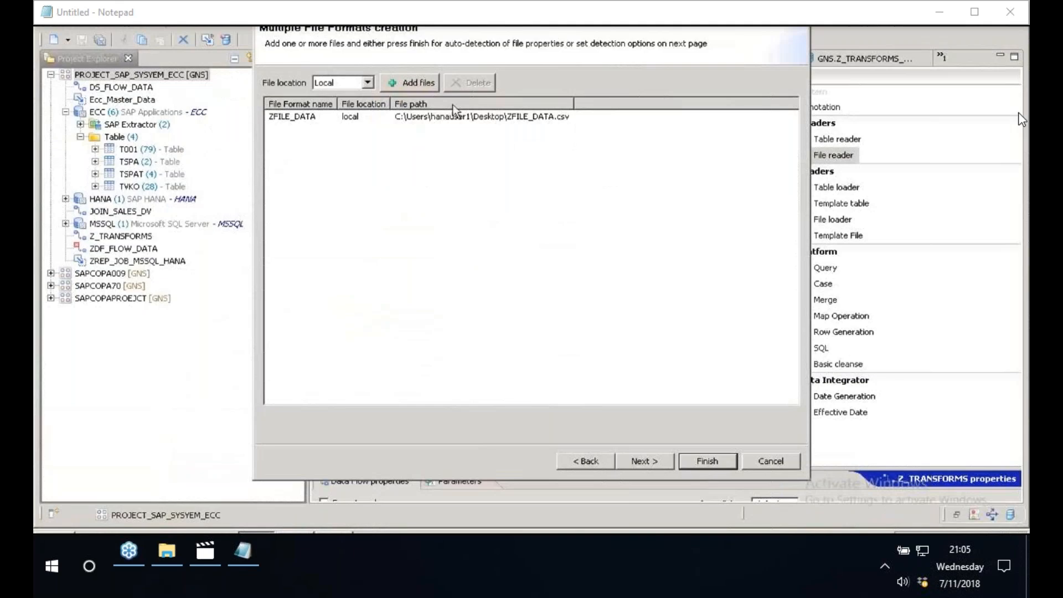
click(654, 468)
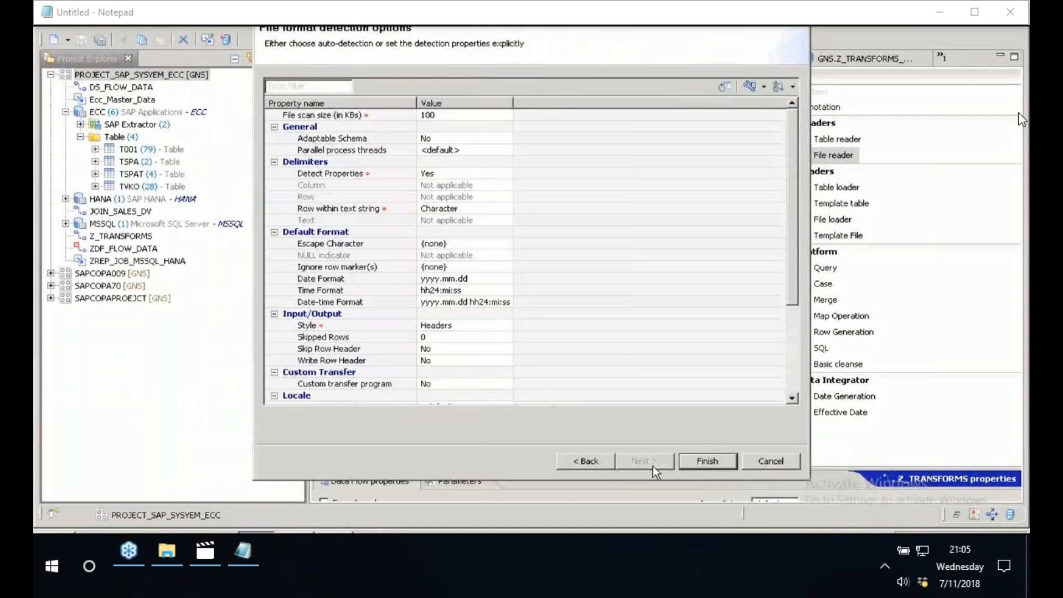
key(Return)
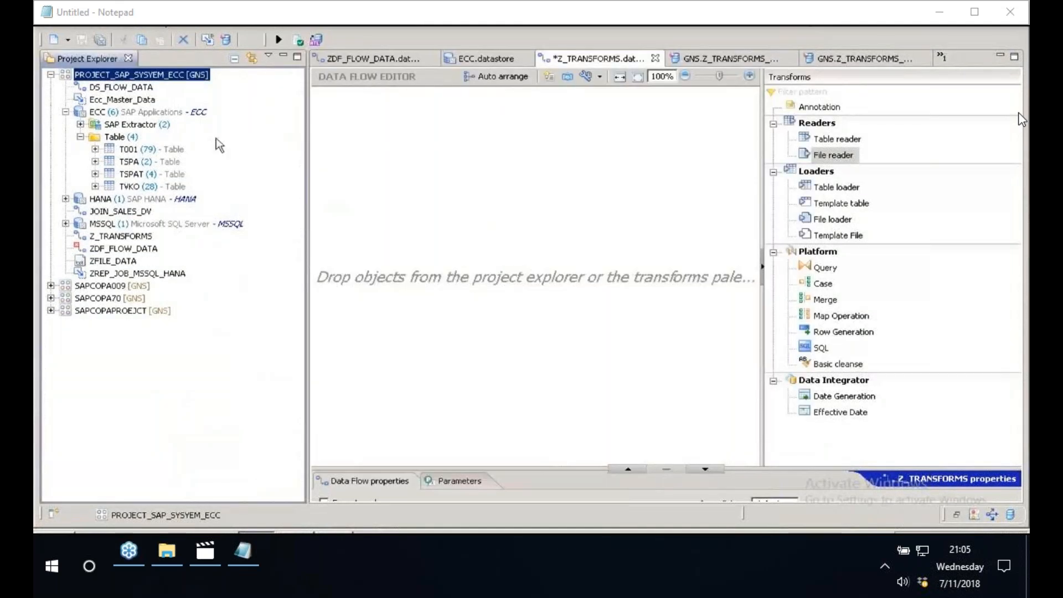
- Add a file reader to the Z_TRANSFORMS data flow using the ZFILE_DATA file format
click(111, 264)
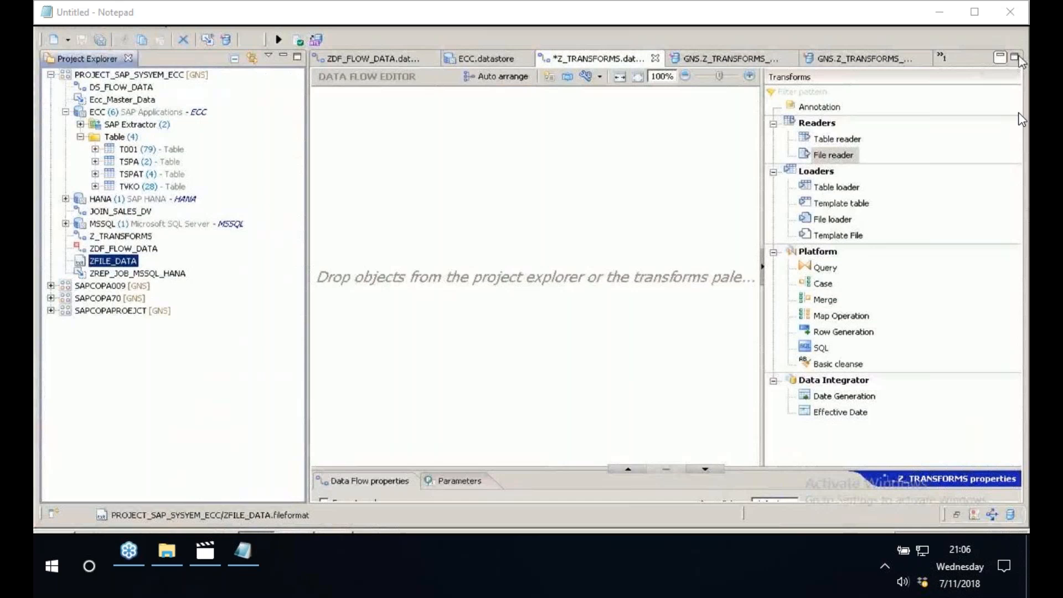
click(822, 158)
drag(820, 157, 368, 218)
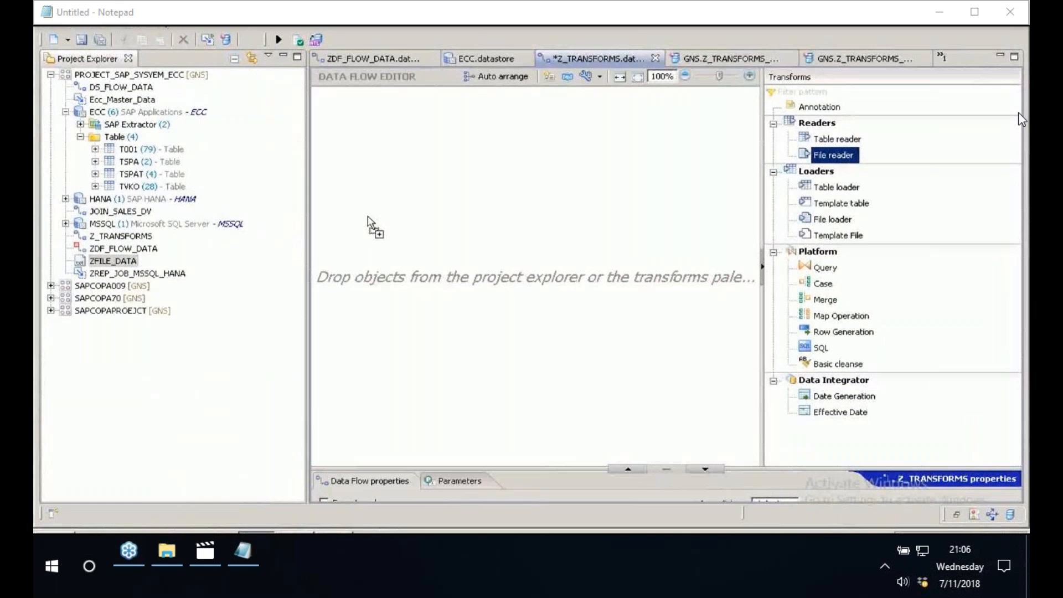
drag(367, 218, 368, 218)
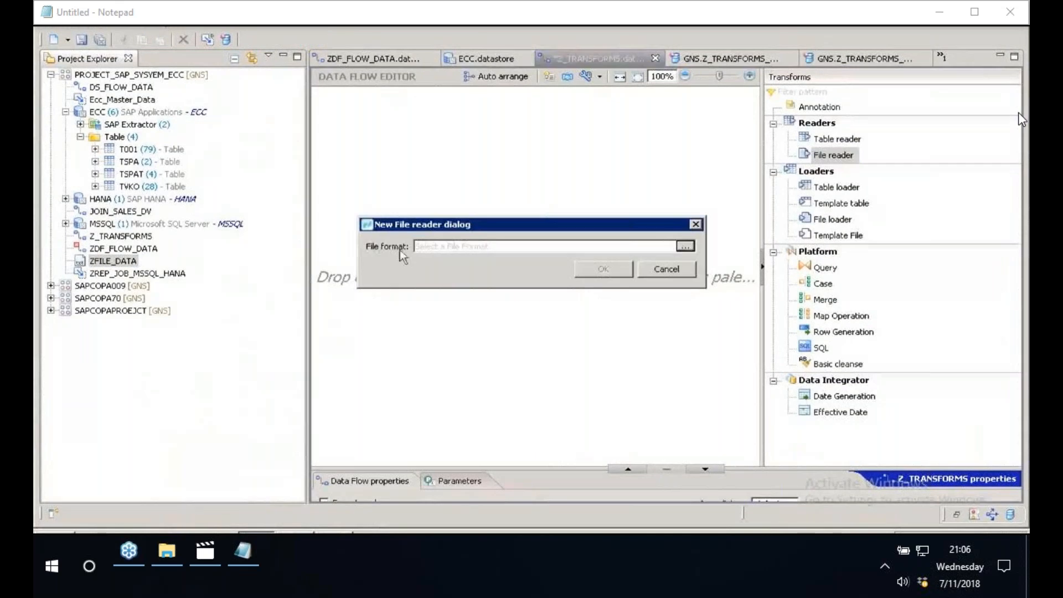
click(688, 248)
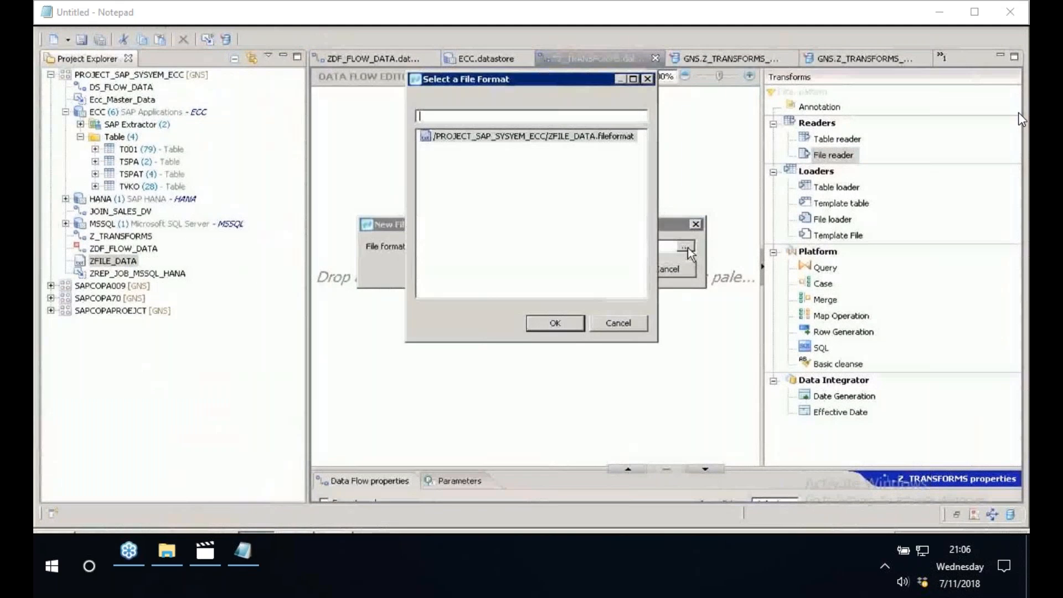
click(544, 143)
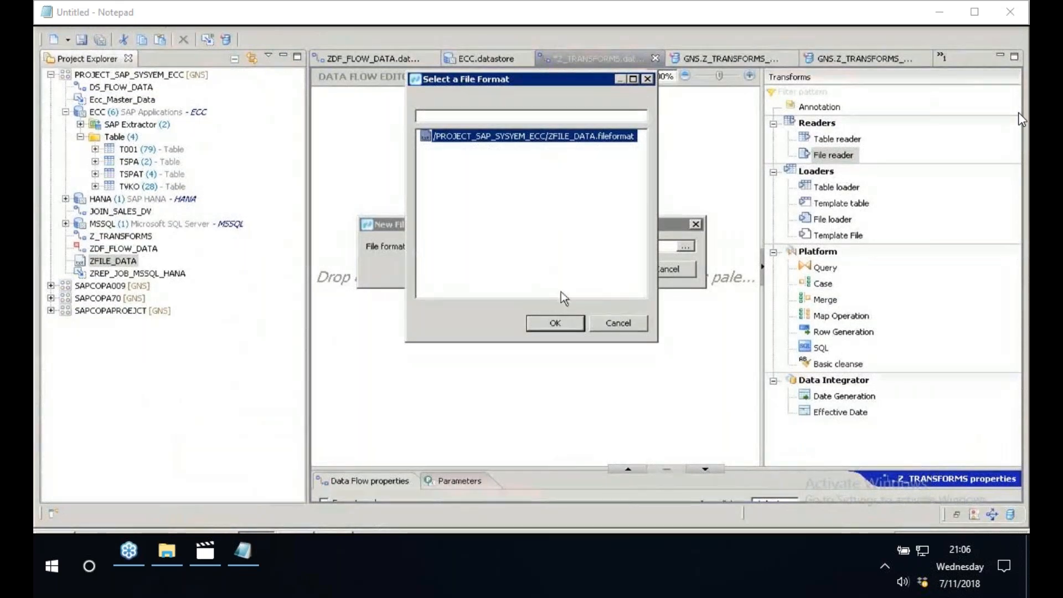
click(559, 323)
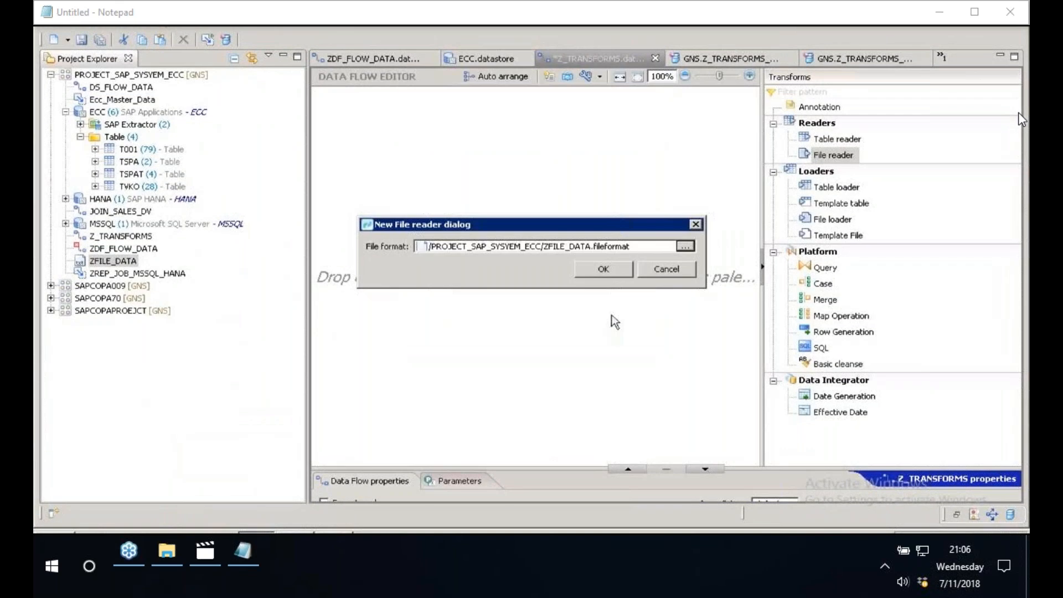
click(604, 269)
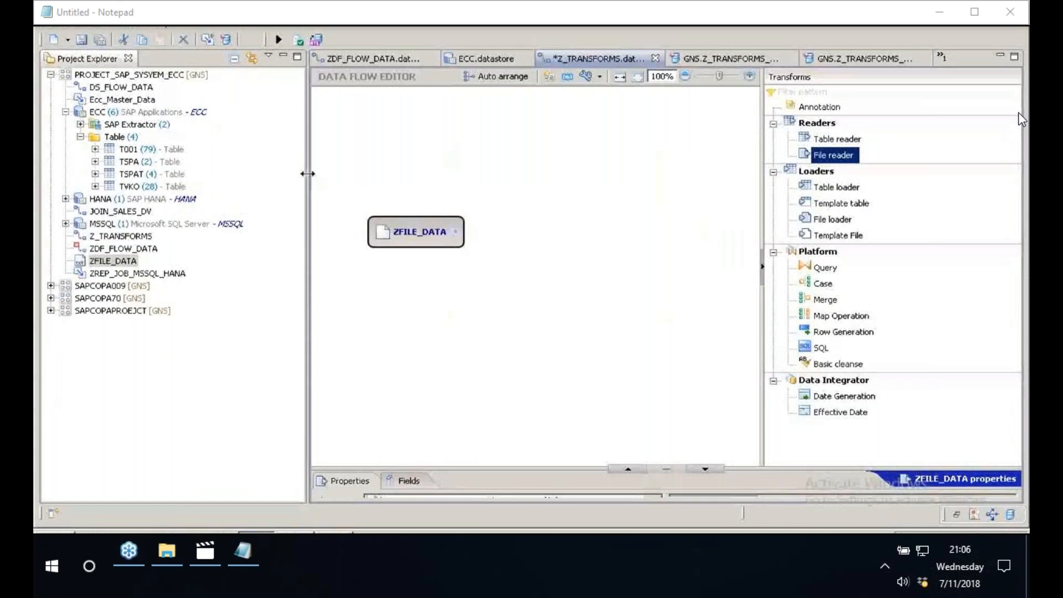
- Widen the data flow canvas on both sides and shift the ZFILE_DATA reader closer to the canvas's left edge
drag(308, 174, 208, 174)
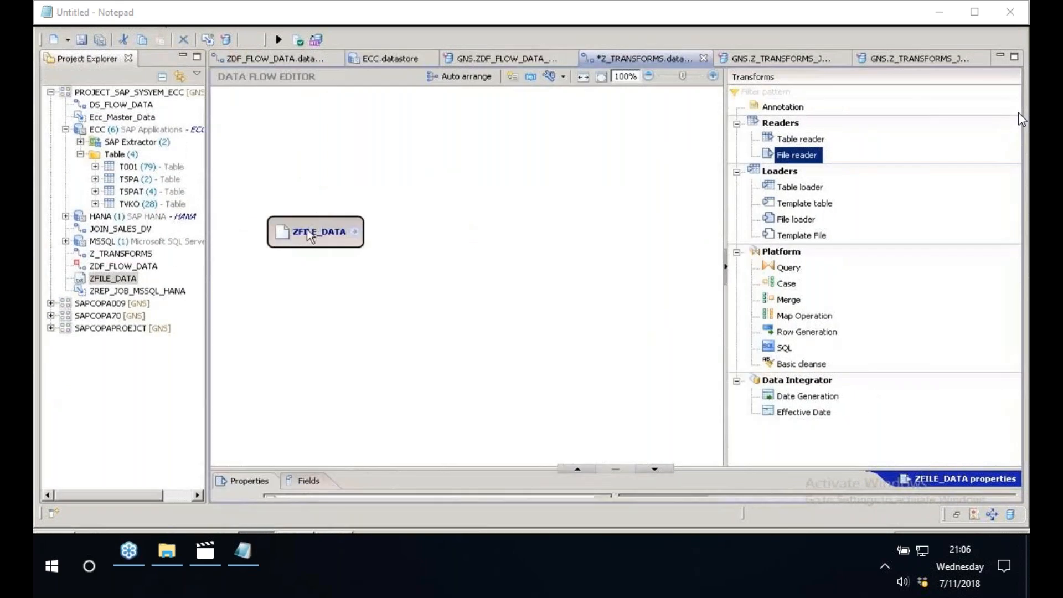
drag(307, 229, 284, 232)
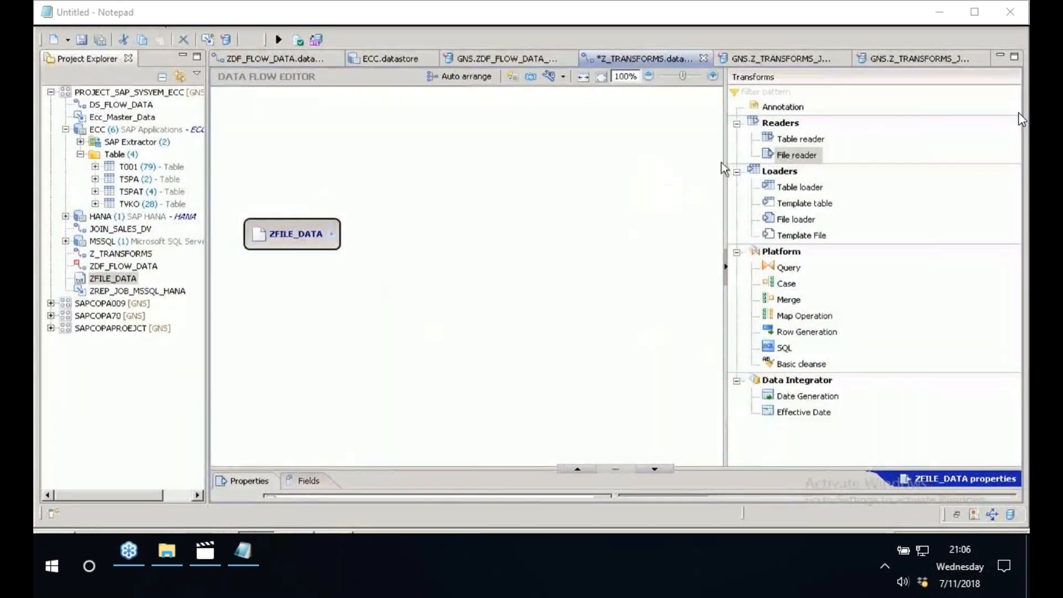
drag(724, 167, 772, 168)
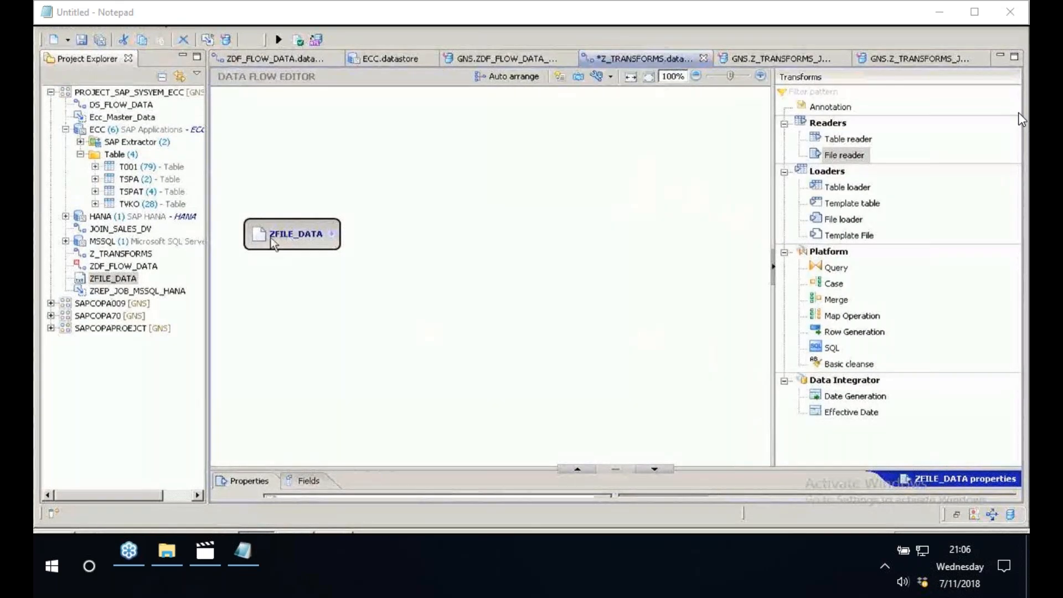
- Add a template table loader named ZCOPADATA to the data flow, using the HANA datastore and table owner BEST
mouse_move(315, 236)
click(847, 205)
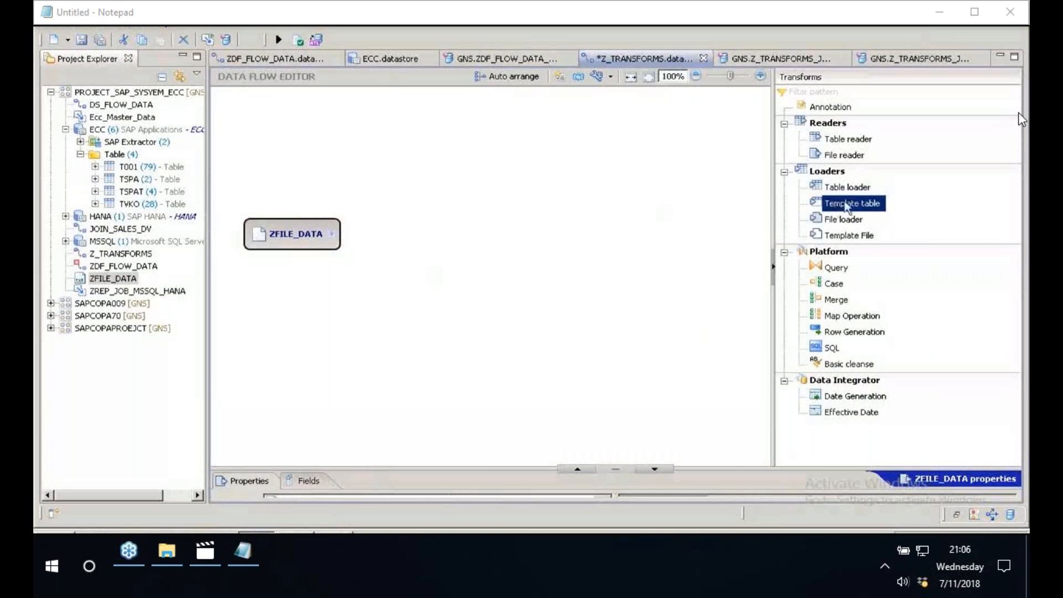
click(623, 222)
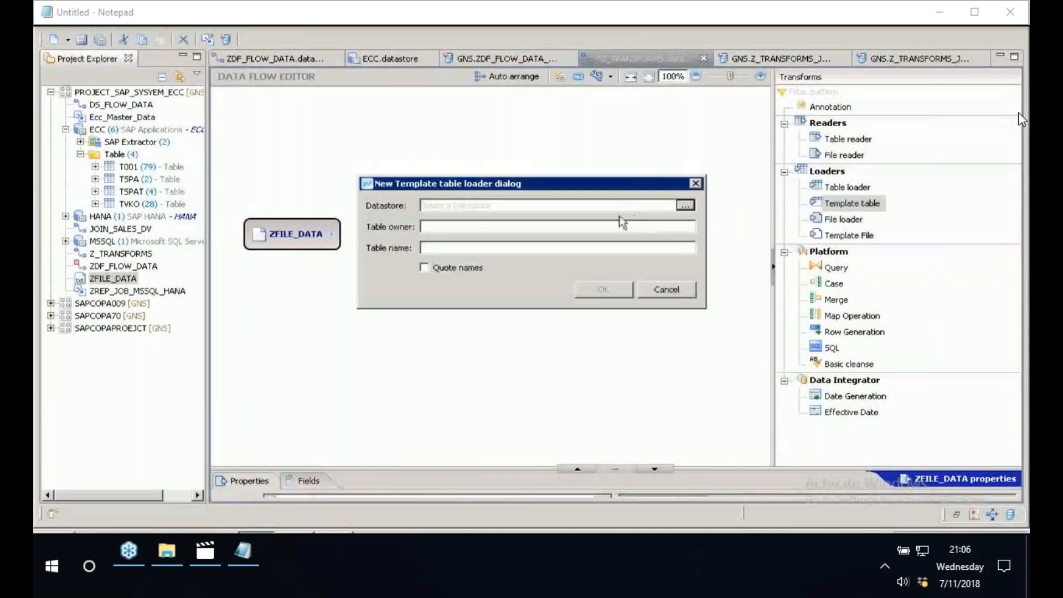
click(685, 205)
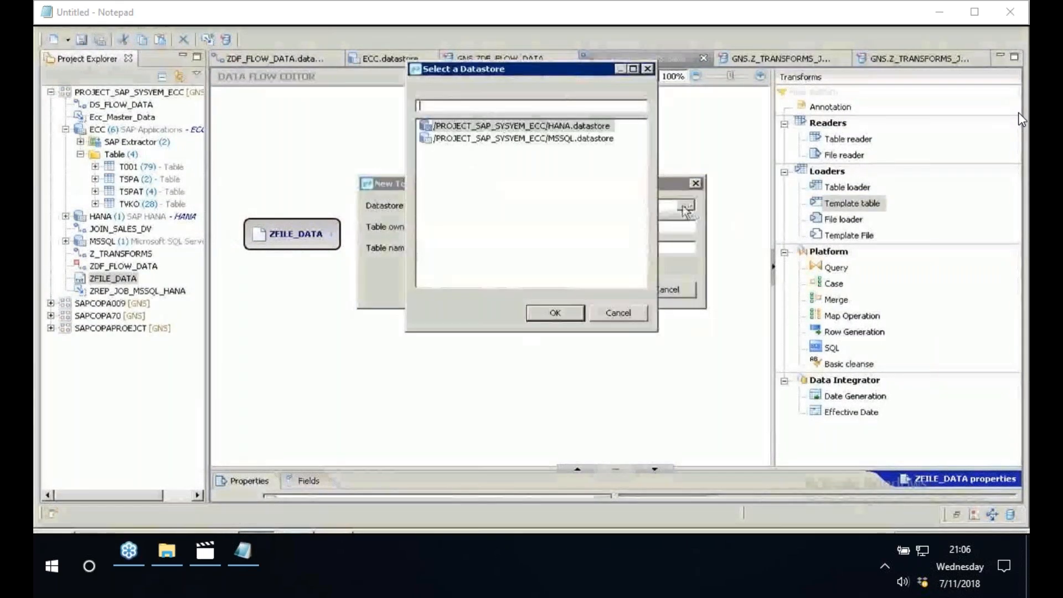
click(531, 127)
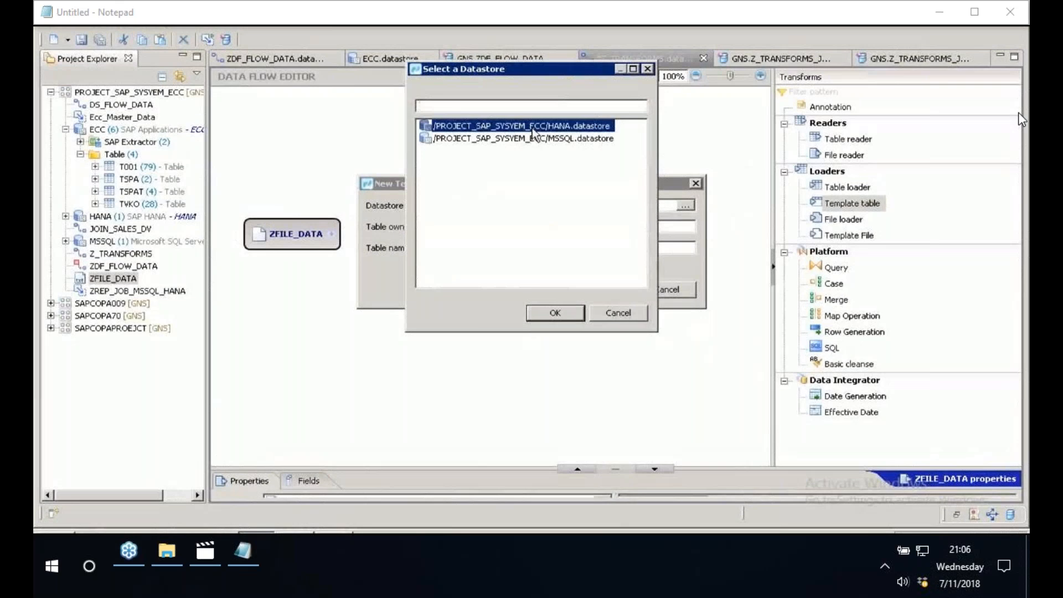
double_click(533, 127)
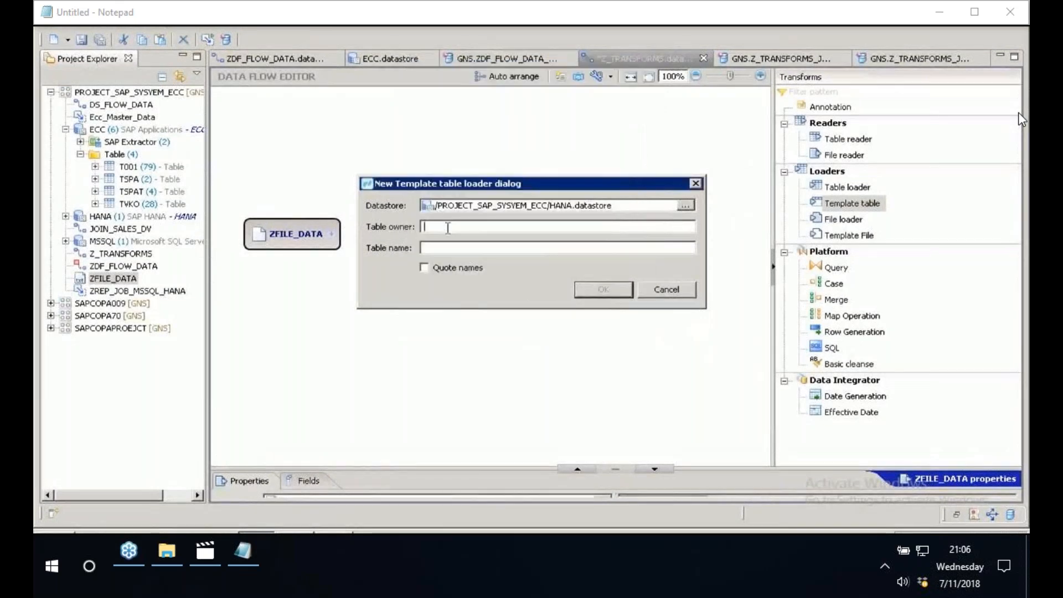
text(BEST)
key(Tab)
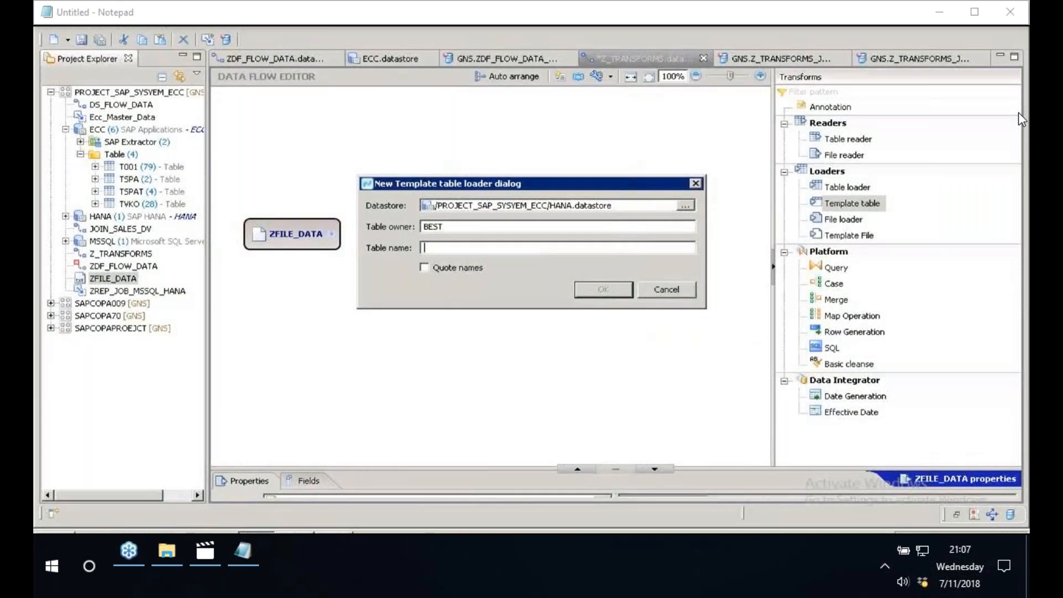
text(ZCOPADATA)
click(607, 290)
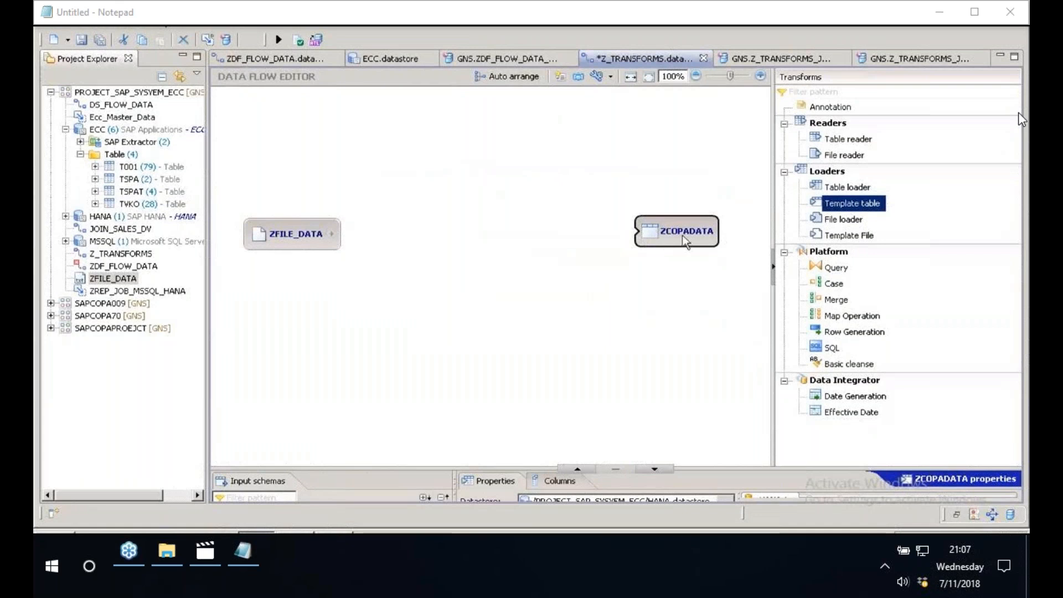
- Move the ZCOPADATA loader higher on the canvas and add a Template File loader below it
drag(670, 240, 619, 148)
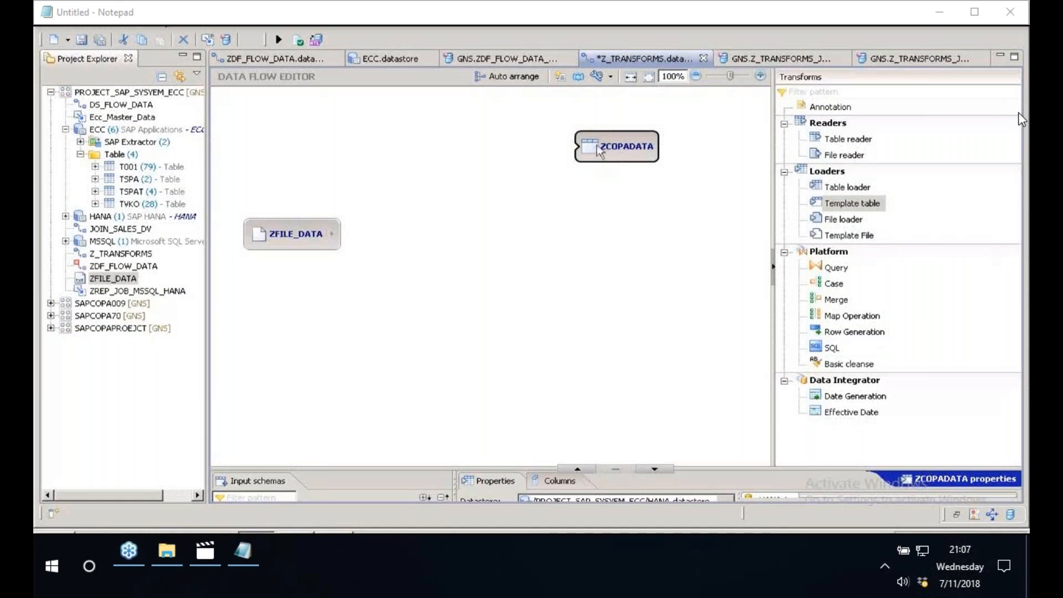
click(836, 238)
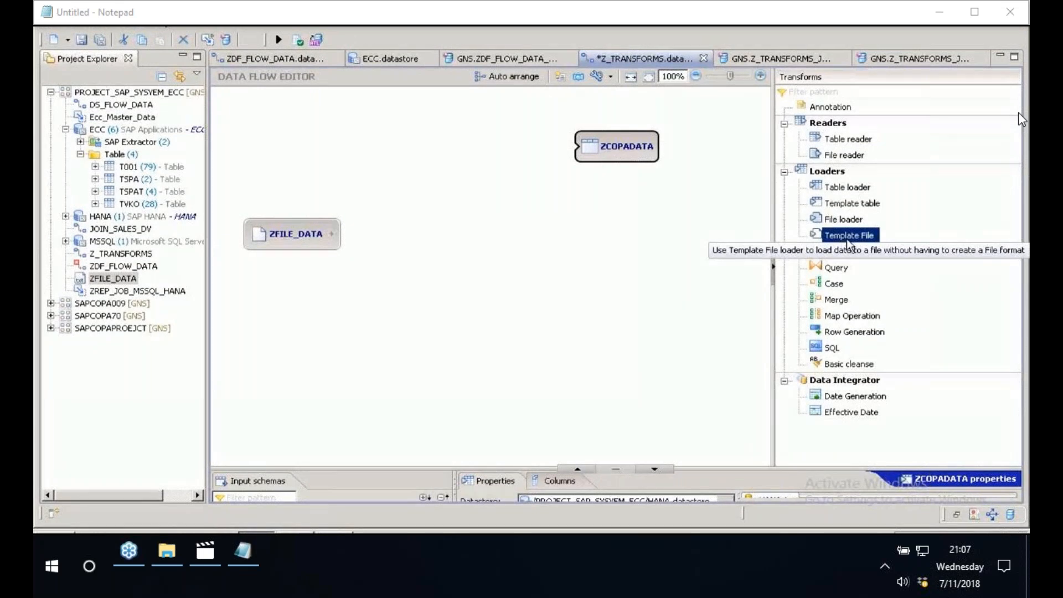
drag(848, 241, 597, 254)
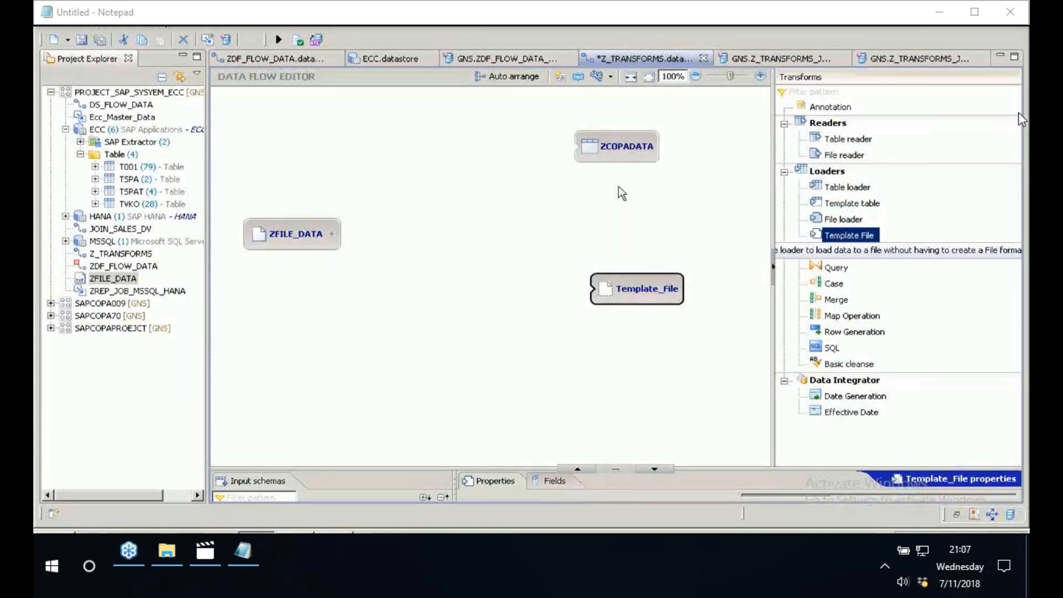
- Connect the ZFILE_DATA reader to both the ZCOPADATA and Template_File loaders and shift both loaders slightly upward and closer to the reader
drag(331, 233, 607, 288)
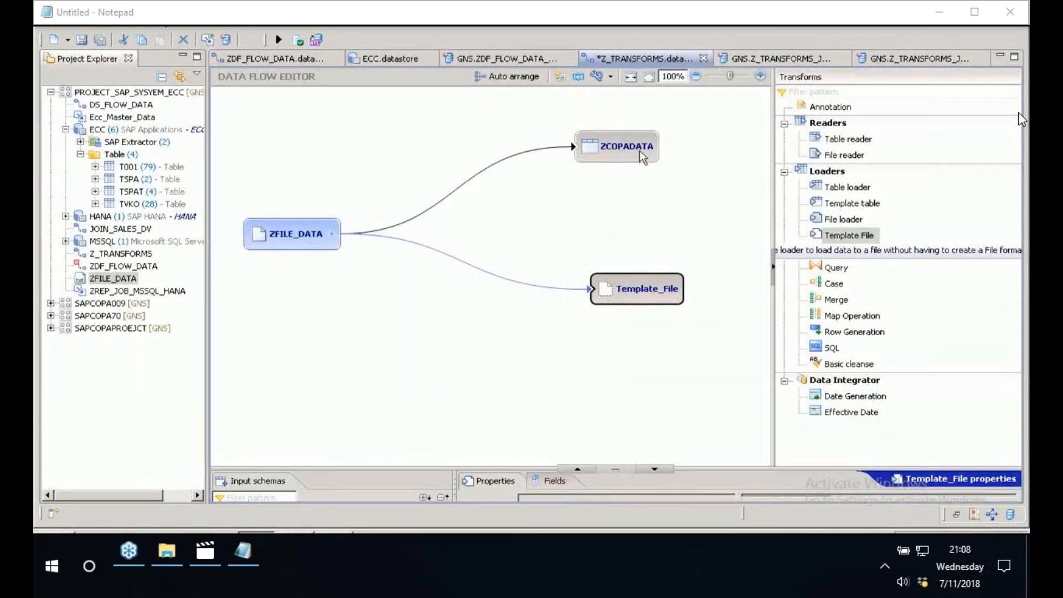
drag(639, 151, 634, 137)
drag(619, 279, 594, 257)
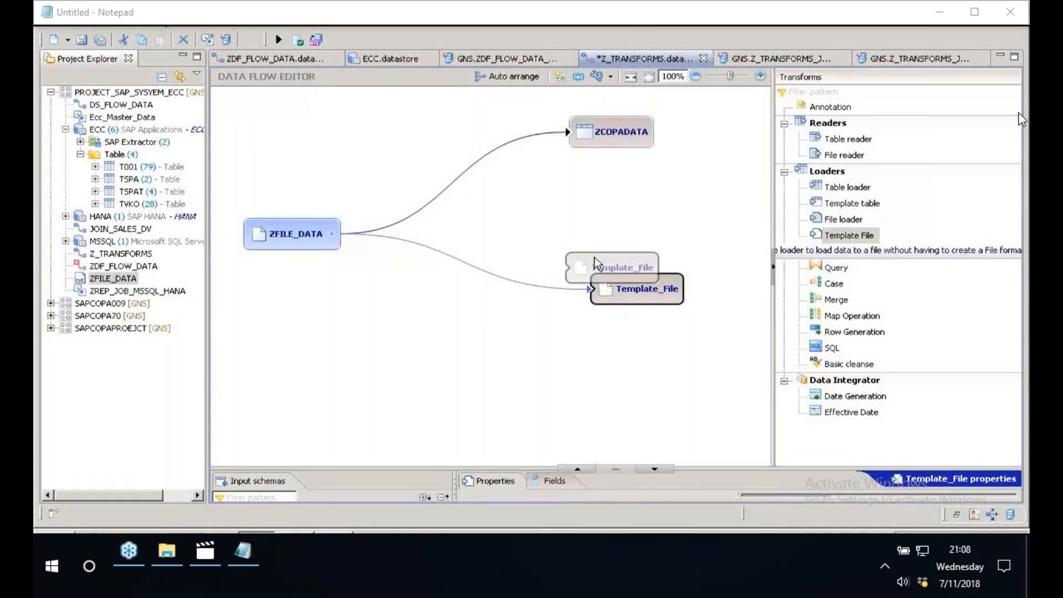
drag(594, 257, 580, 243)
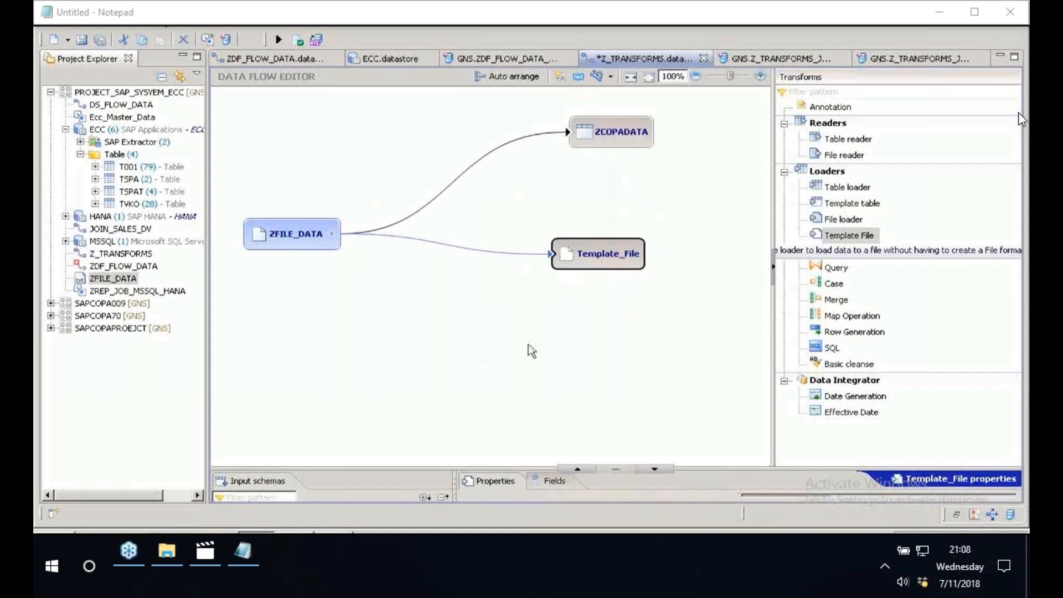
- Enlarge the Template_File loader's property list and set its root directory to the ECCAP23 folder on the Desktop
click(577, 469)
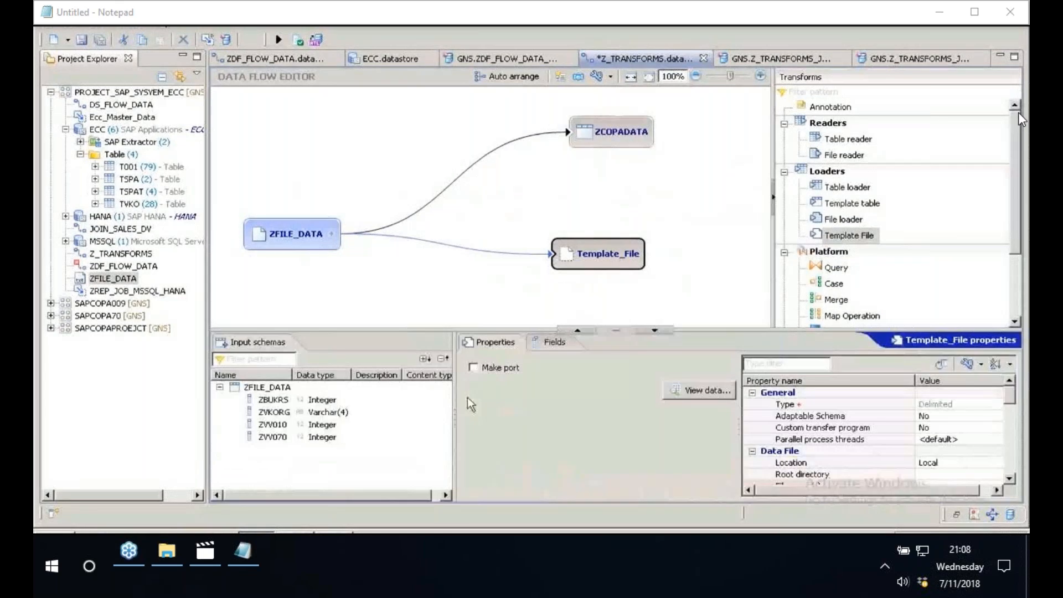
drag(454, 407, 340, 407)
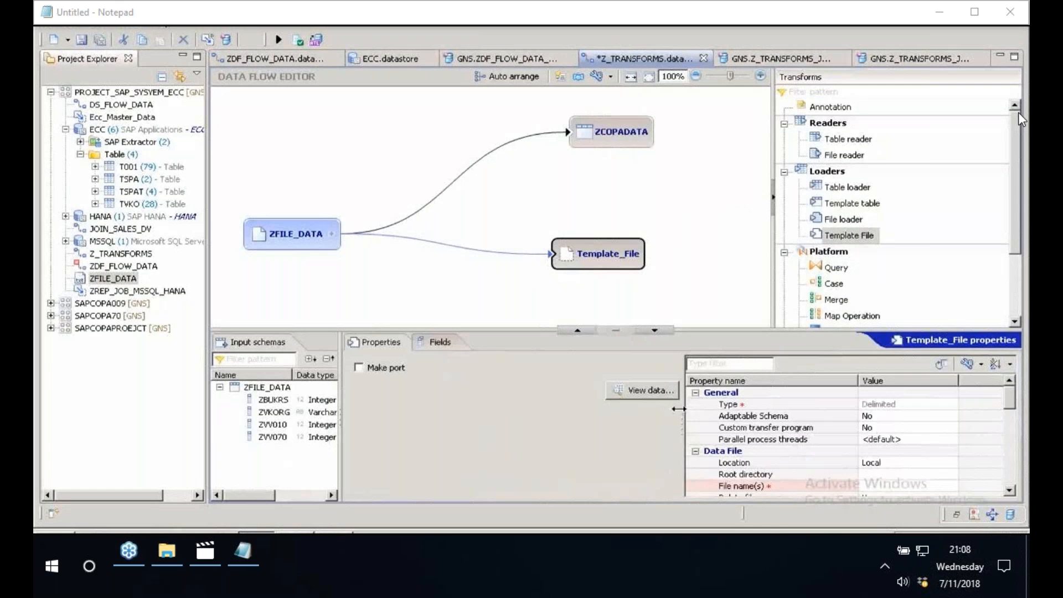
drag(679, 409, 497, 408)
click(1010, 491)
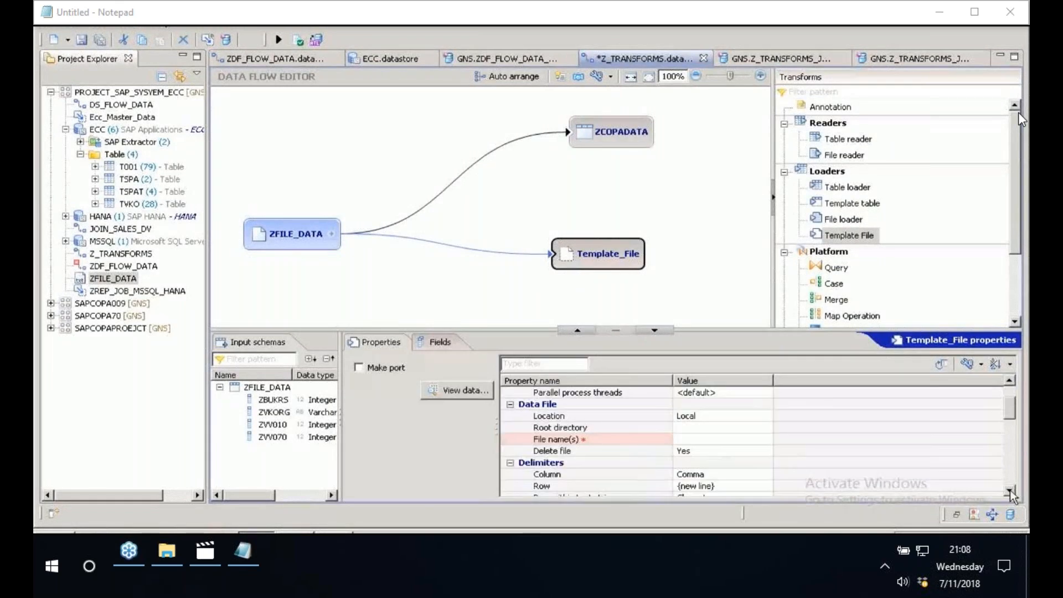
click(683, 429)
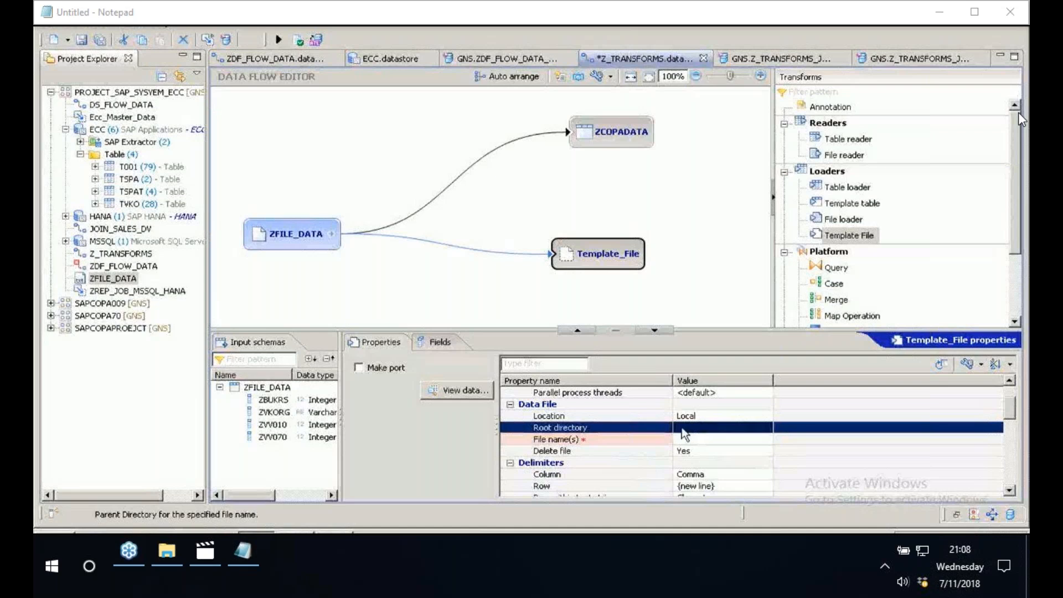
click(680, 428)
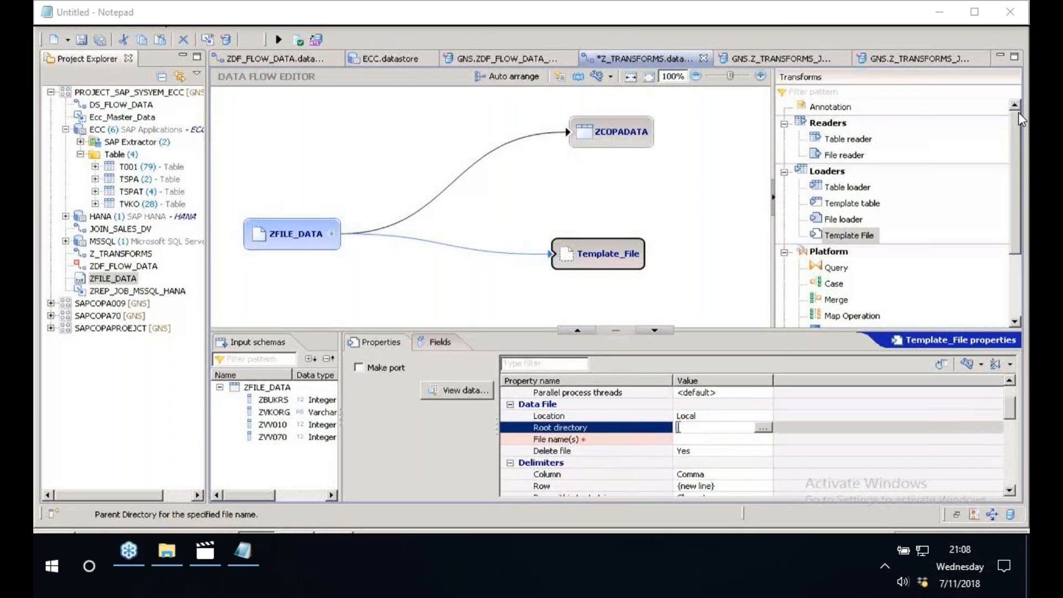
click(764, 428)
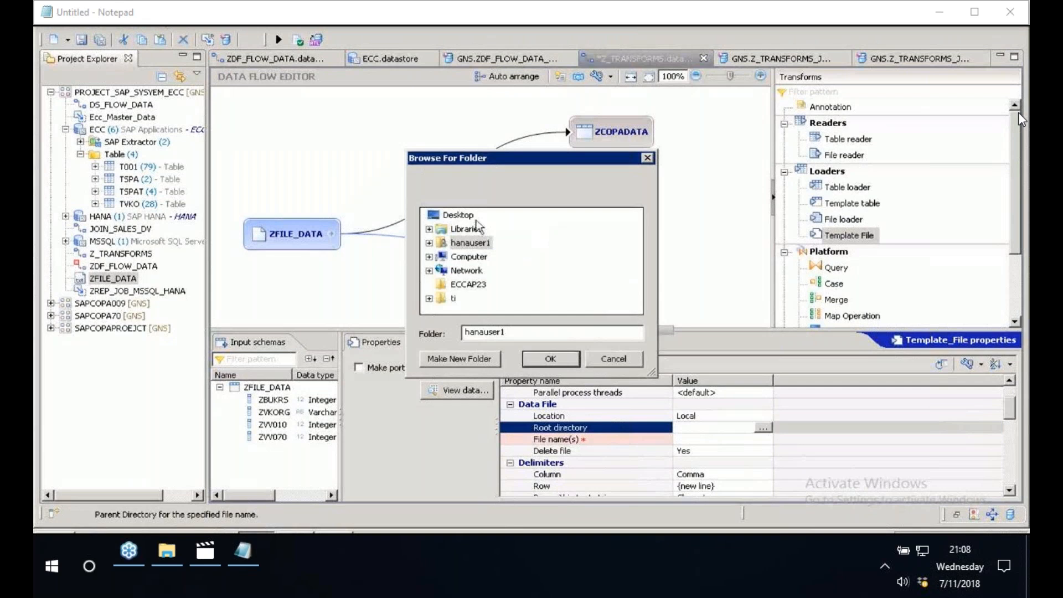
click(458, 216)
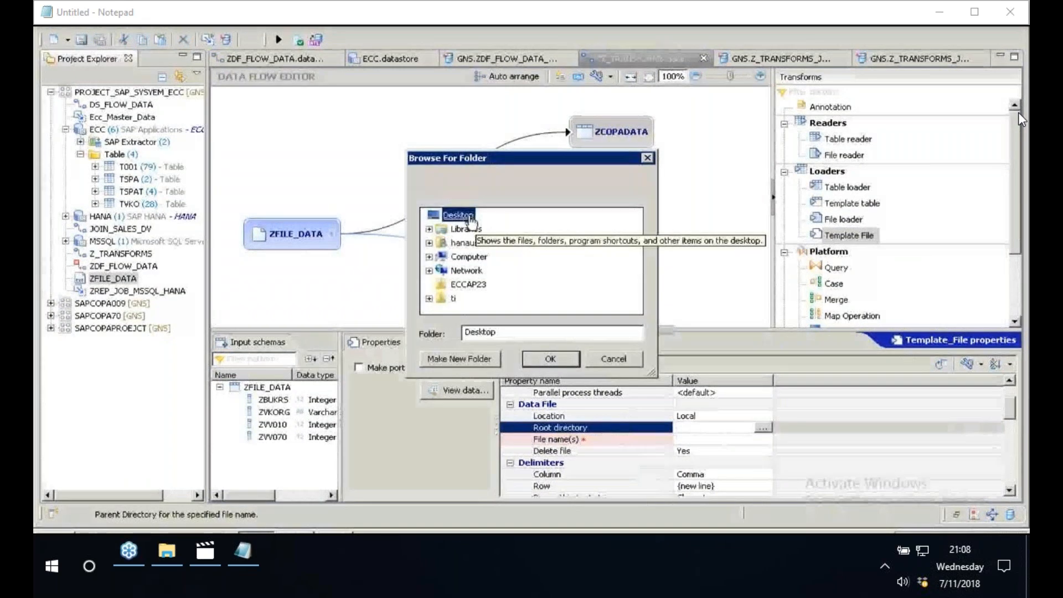
click(468, 287)
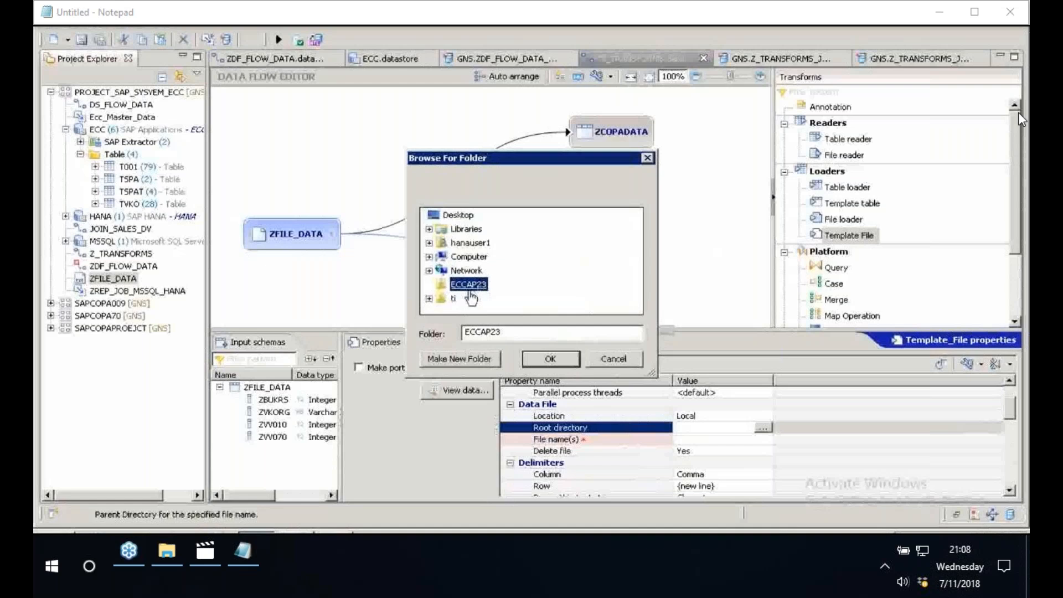
click(550, 359)
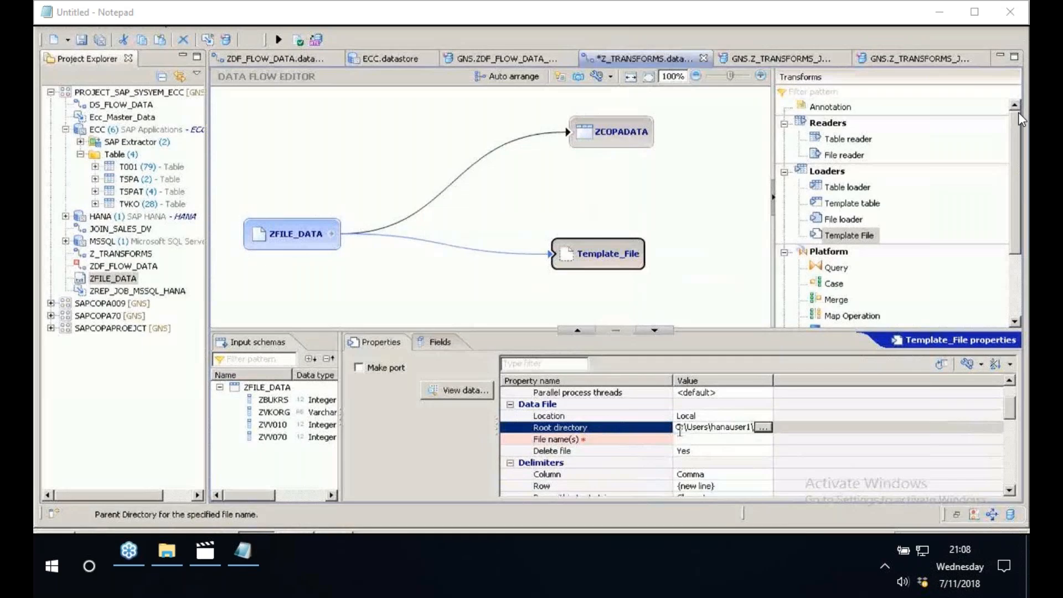
- Browse for the Template_File loader's file name and copy ZFILE_DATA from the Desktop into the ECCAP23 folder
click(699, 440)
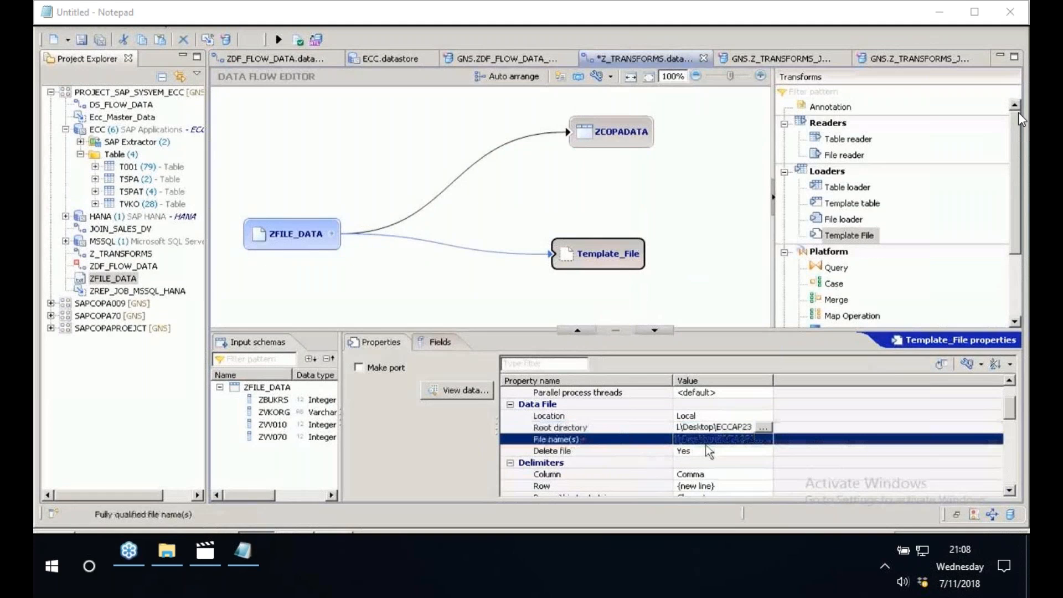
click(714, 440)
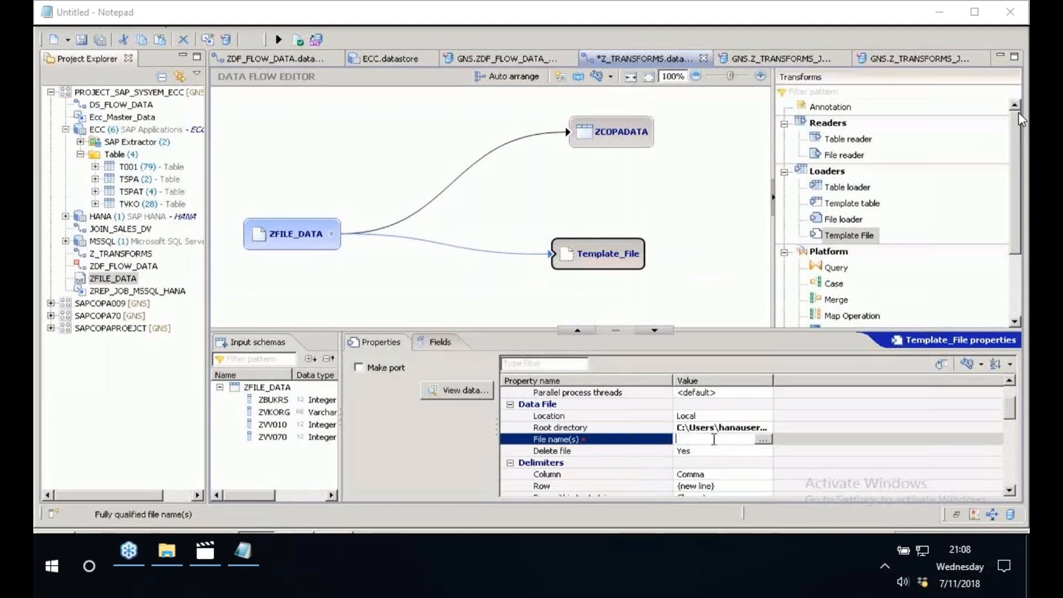
click(763, 439)
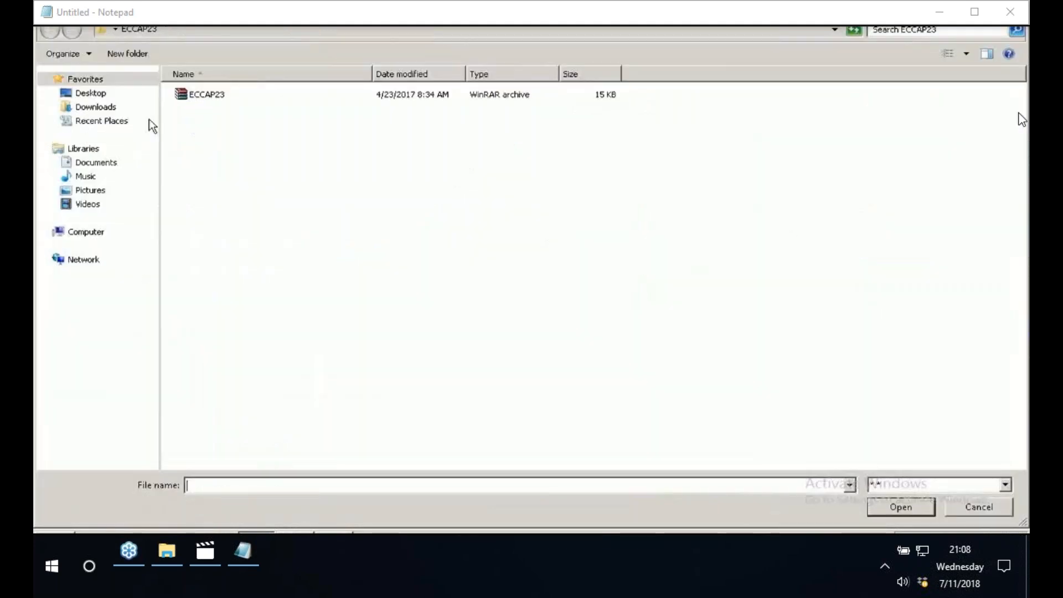
click(108, 94)
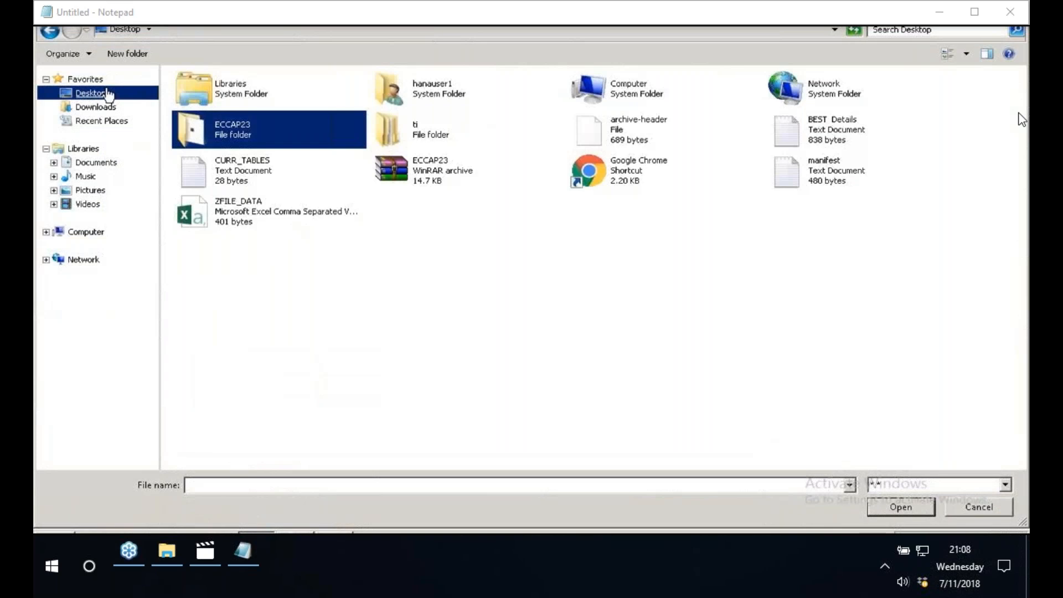
click(258, 211)
right_click(257, 211)
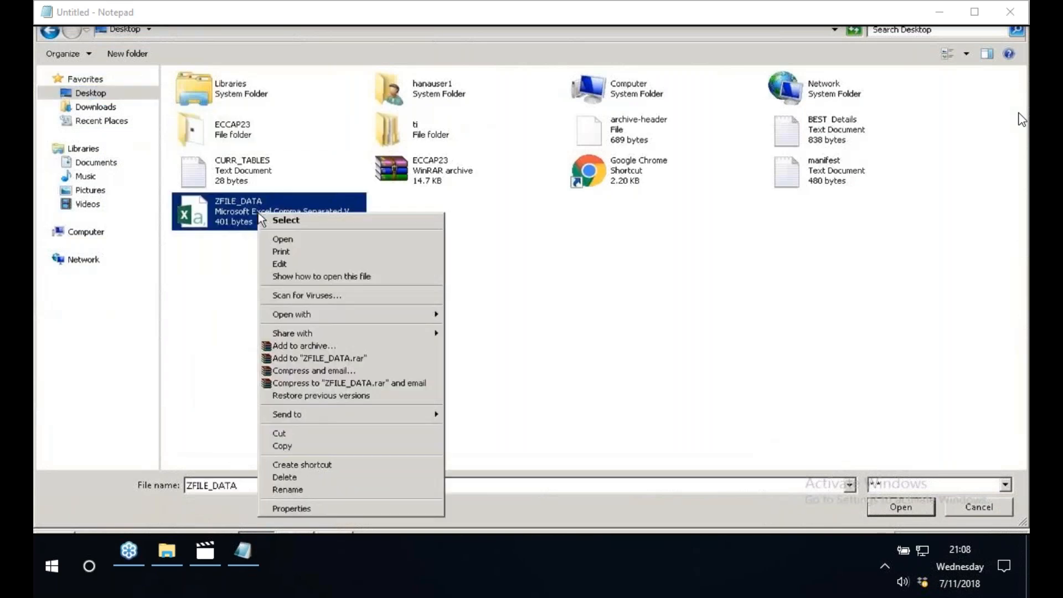
click(320, 443)
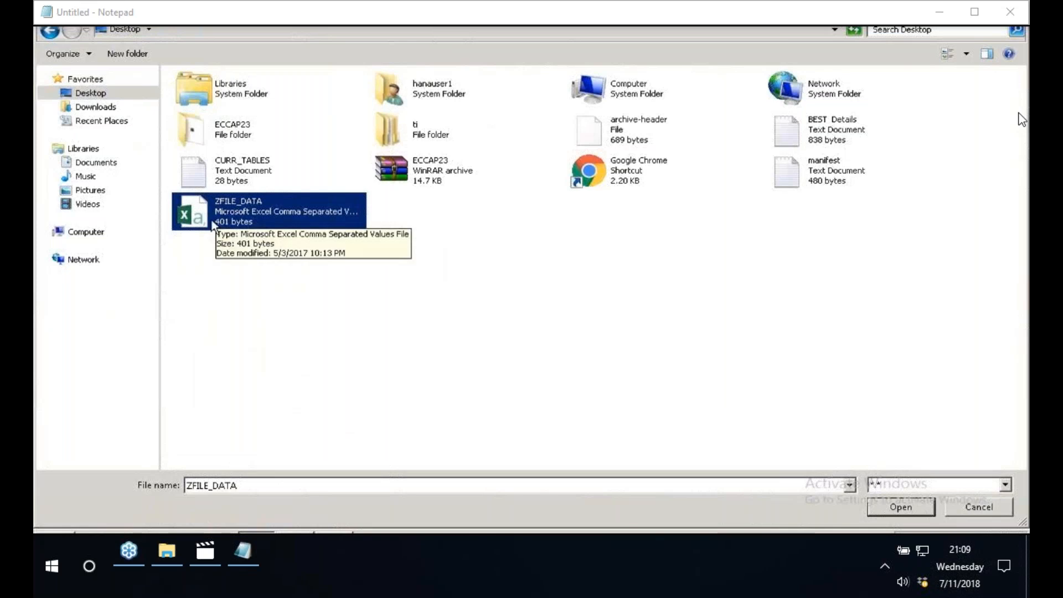
click(241, 141)
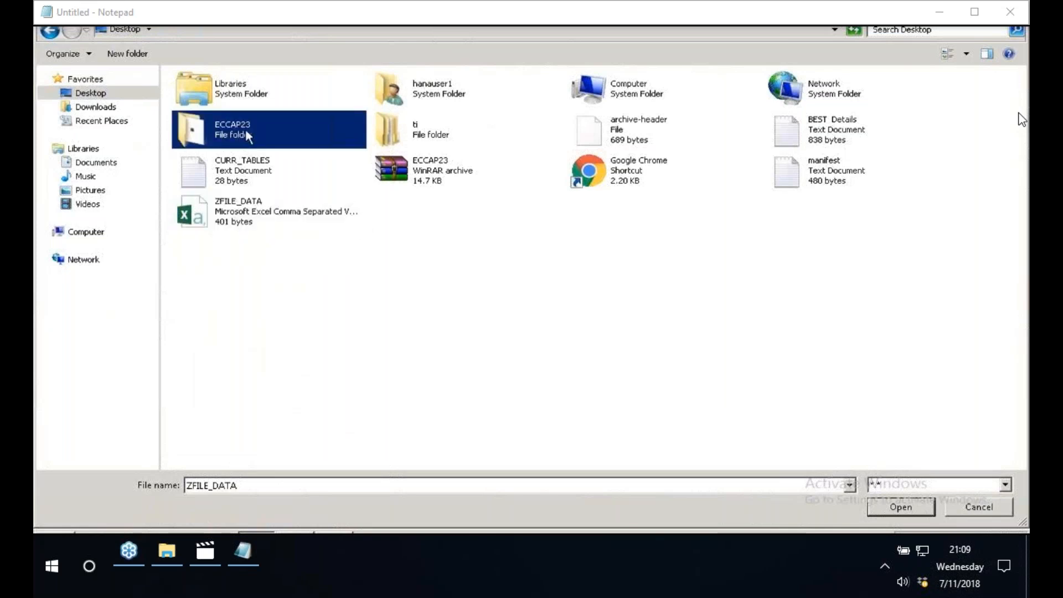
double_click(245, 131)
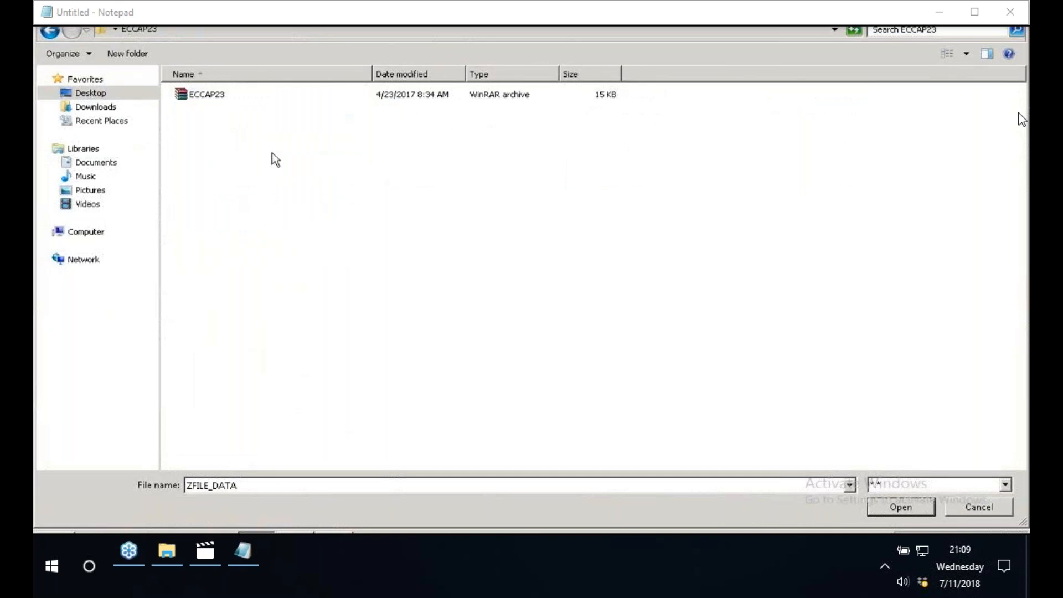
right_click(272, 154)
click(306, 217)
- Open the ZFILE_DATA copy from the ECCAP23 folder in Excel and clear the contents of columns A to E
click(209, 112)
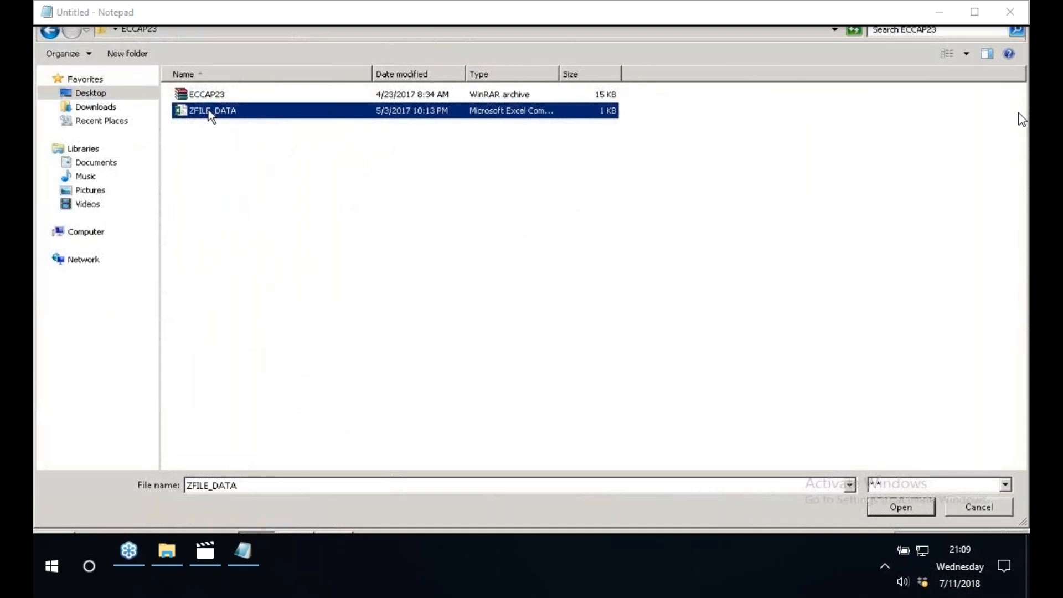
right_click(210, 113)
click(246, 136)
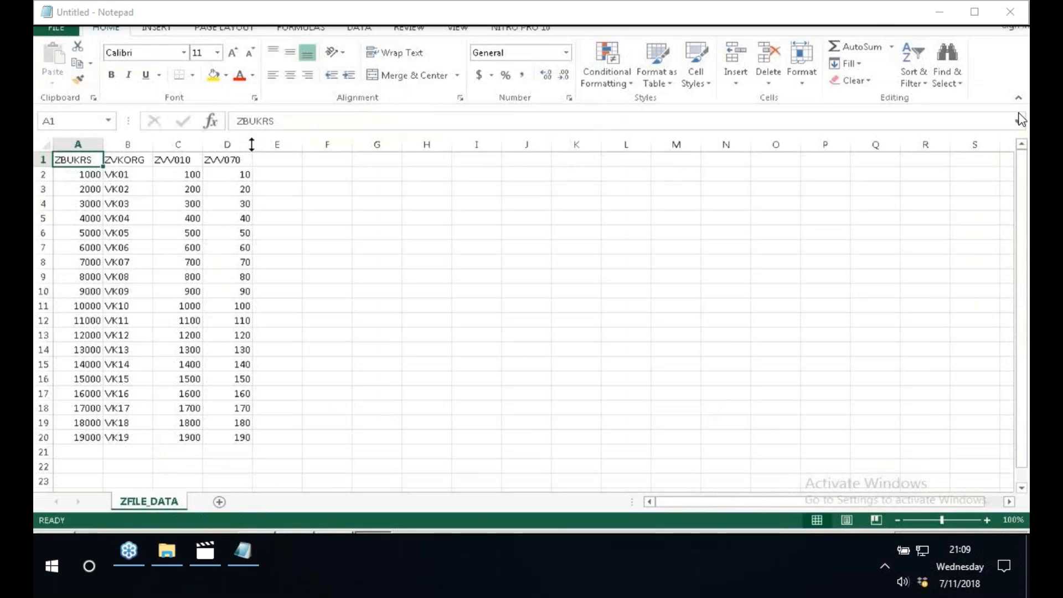
click(327, 189)
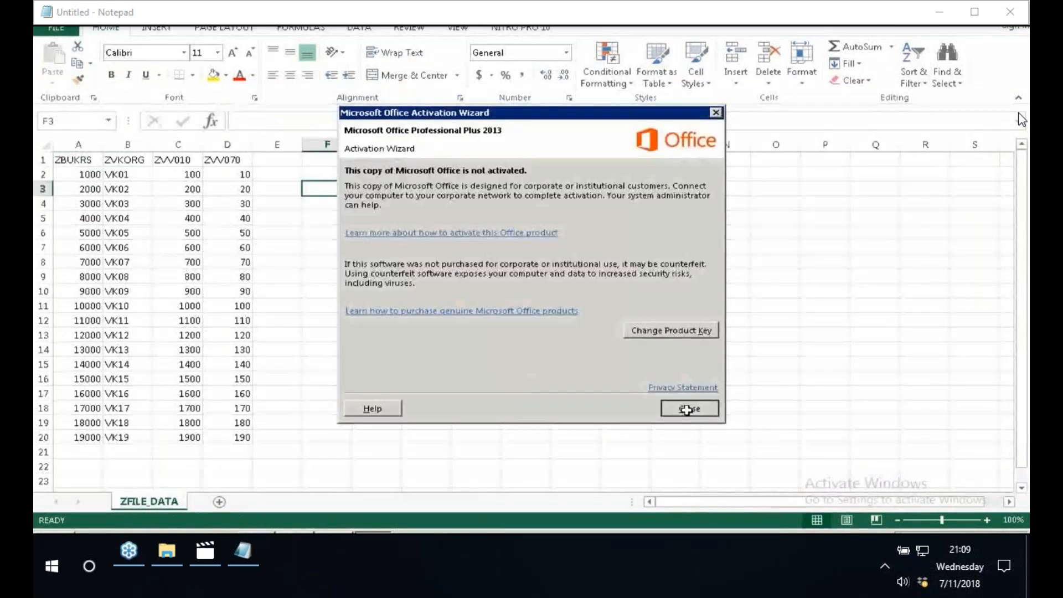
click(687, 409)
drag(78, 145, 278, 145)
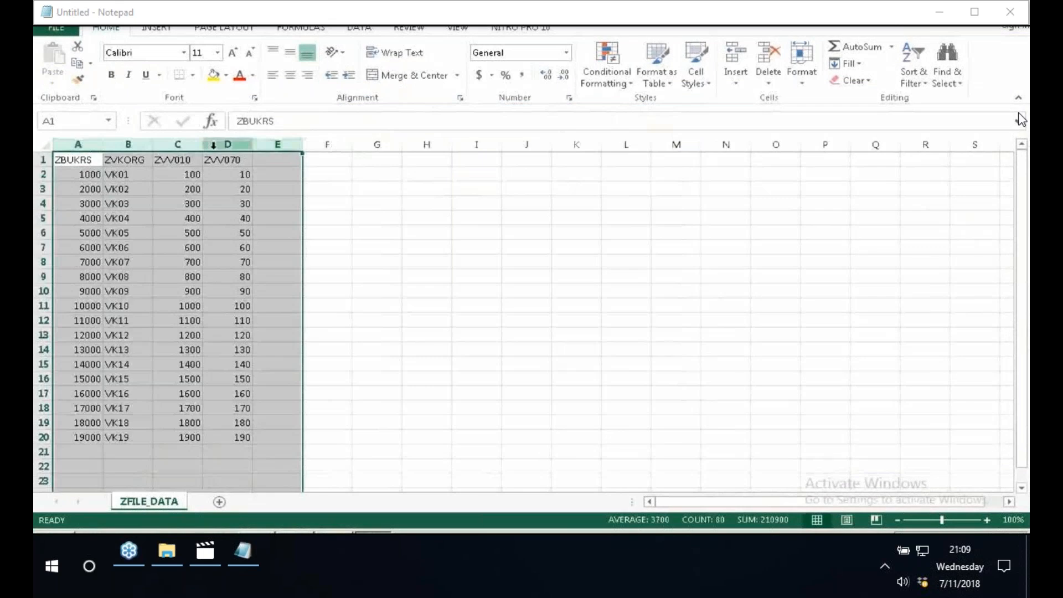
key(Delete)
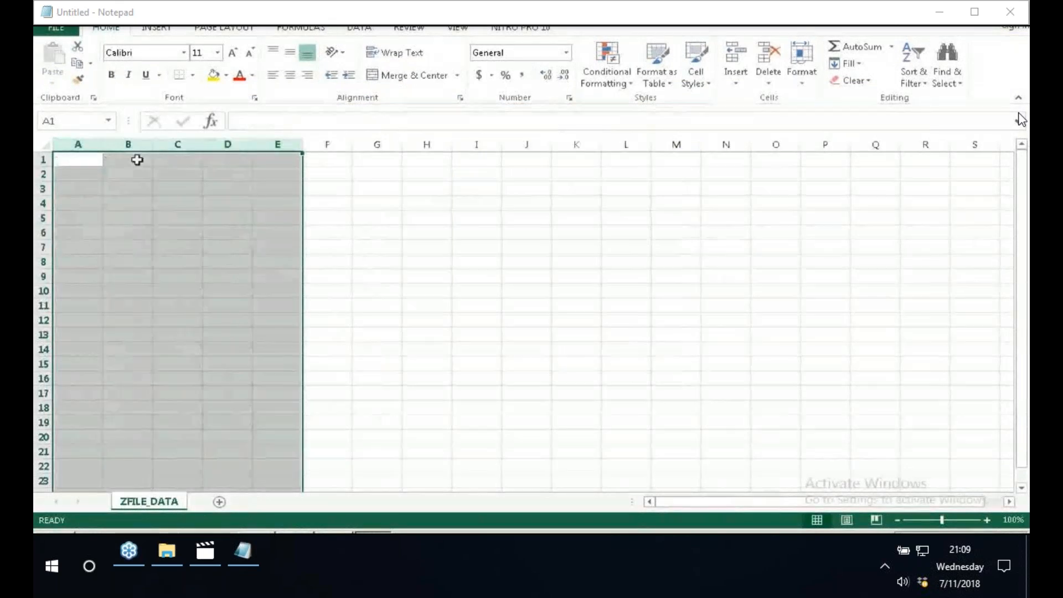
- Save the cleared ZFILE_DATA workbook in CSV format, replacing the copy in the Desktop's ECCAP23 folder, and close Excel
key(ctrl+s)
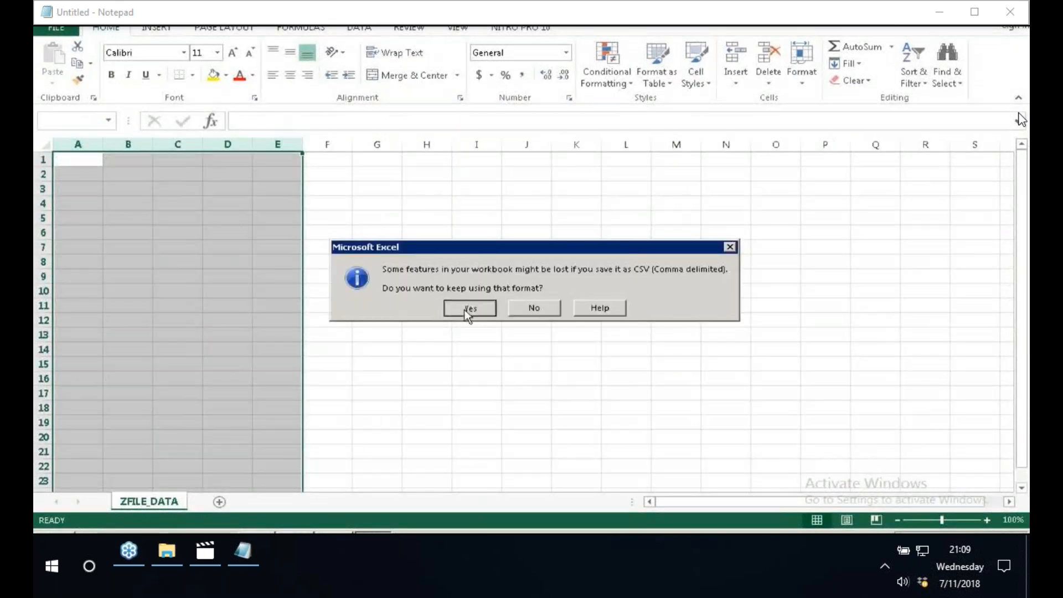
click(470, 308)
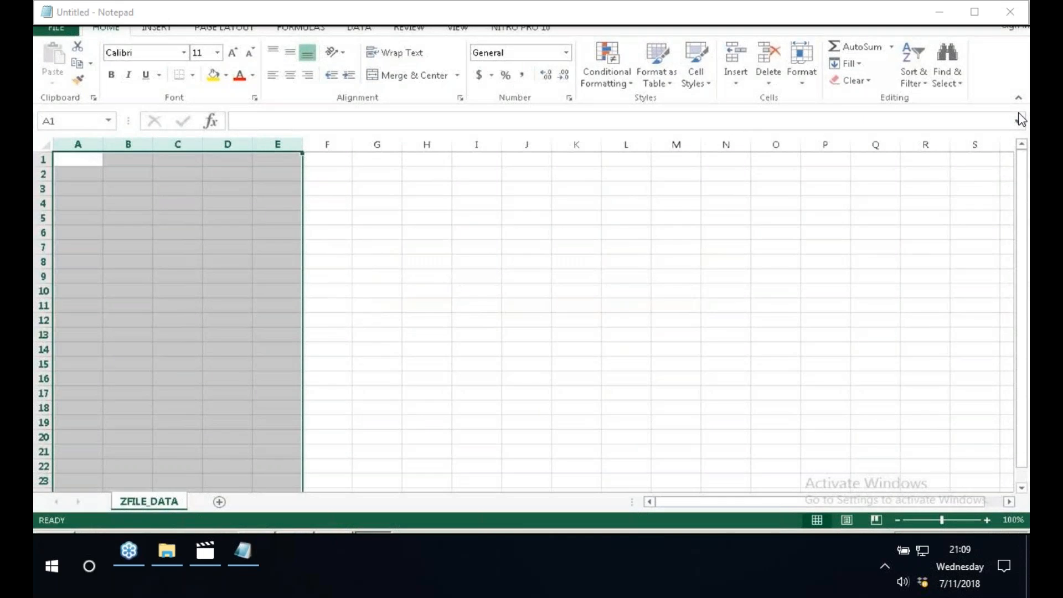
click(1018, 11)
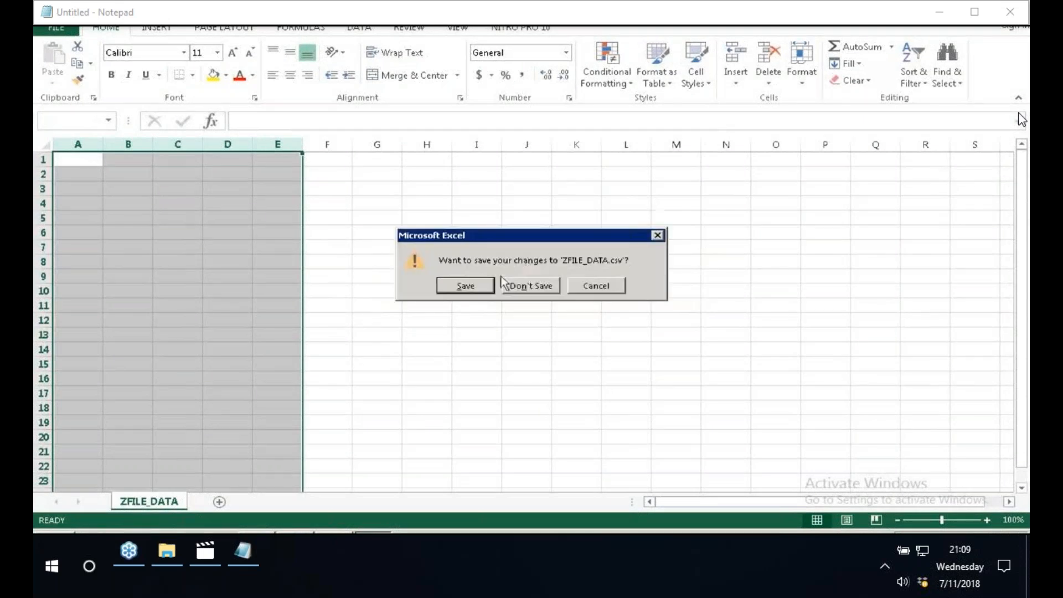
click(465, 284)
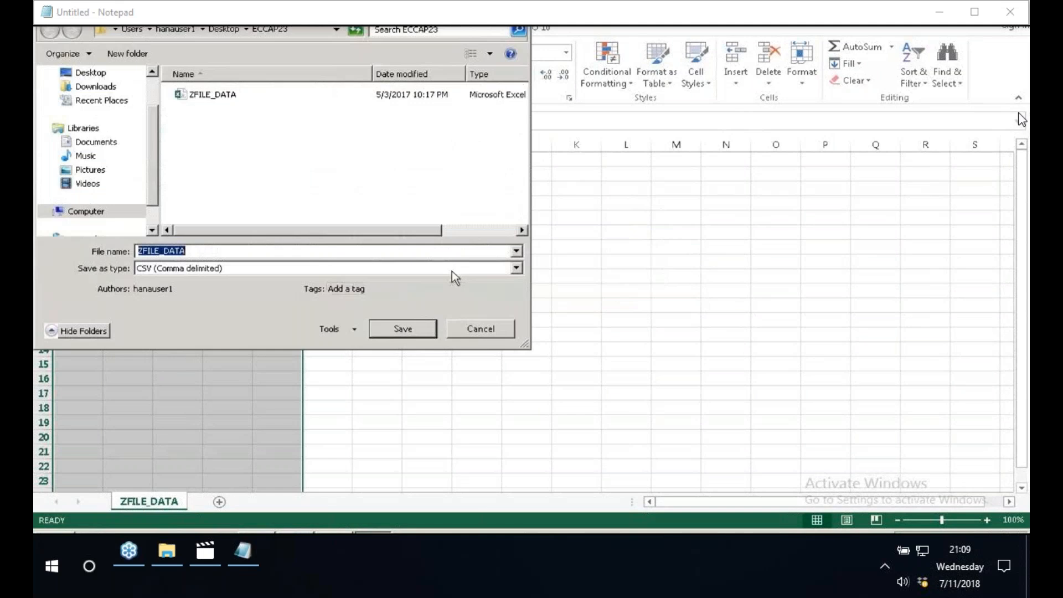
click(91, 72)
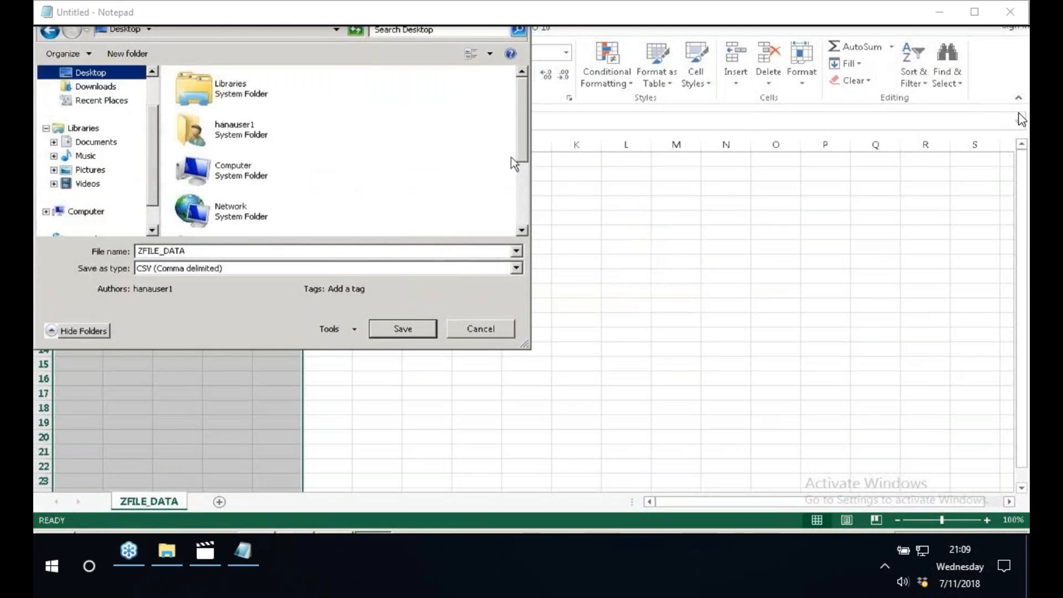
scroll(510, 158, down, 2)
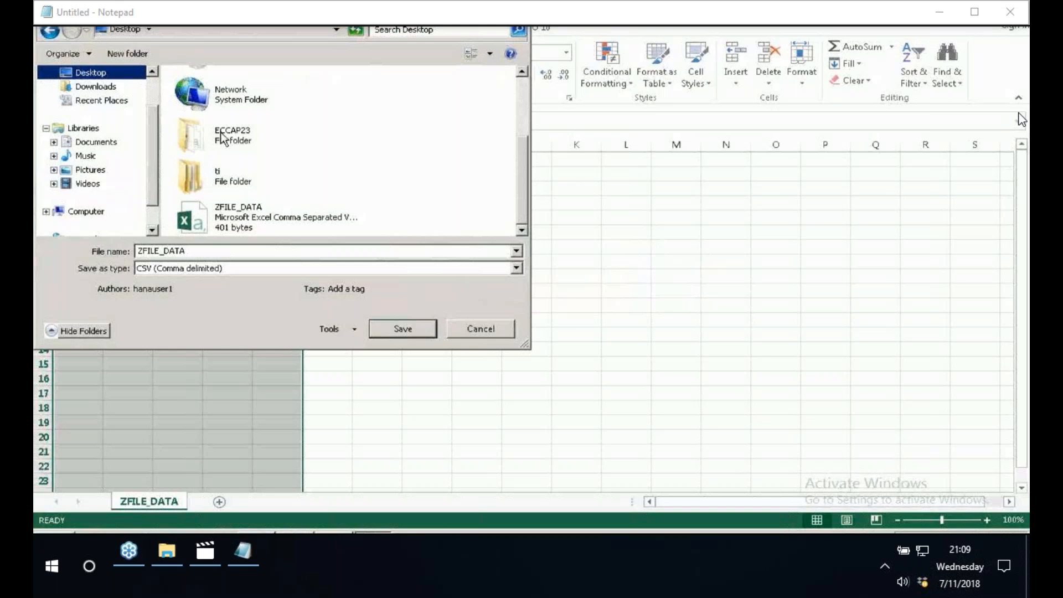
double_click(222, 136)
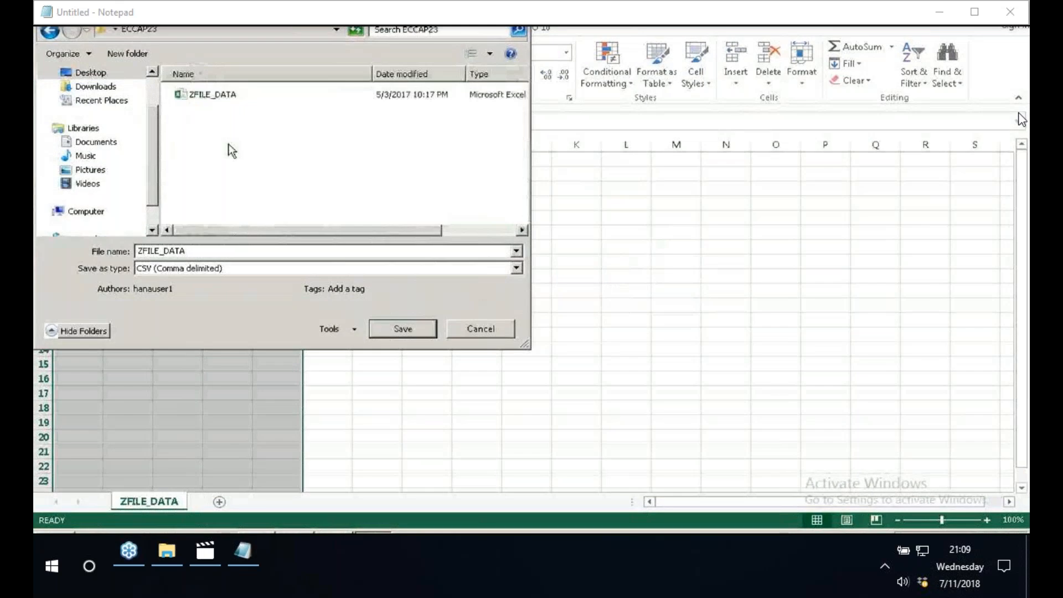
click(403, 330)
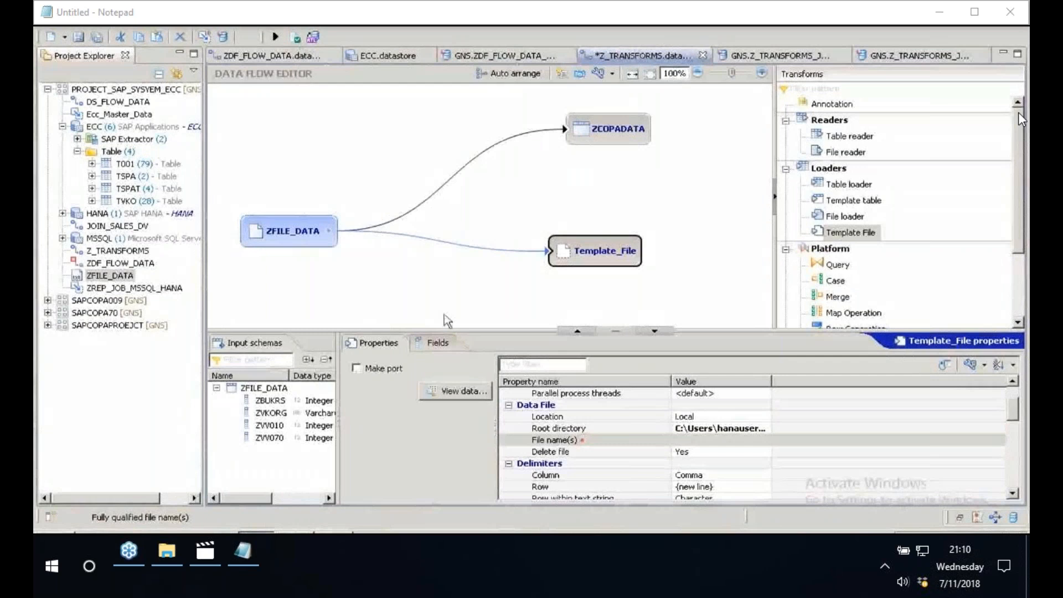
- Validate the Z_TRANSFORMS data flow and examine the reported problem's description
key(ctrl+s)
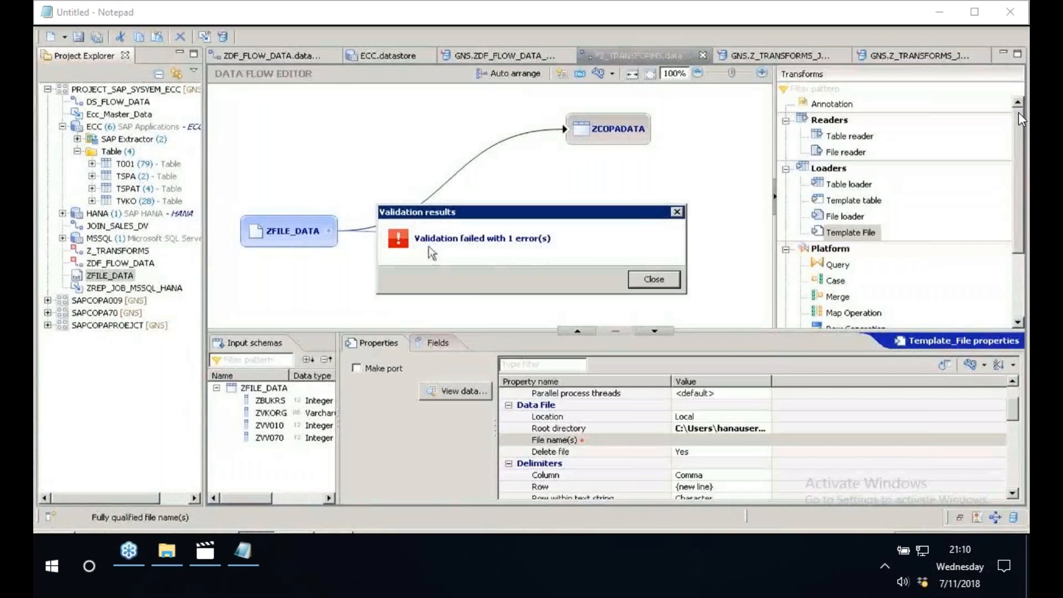
click(649, 281)
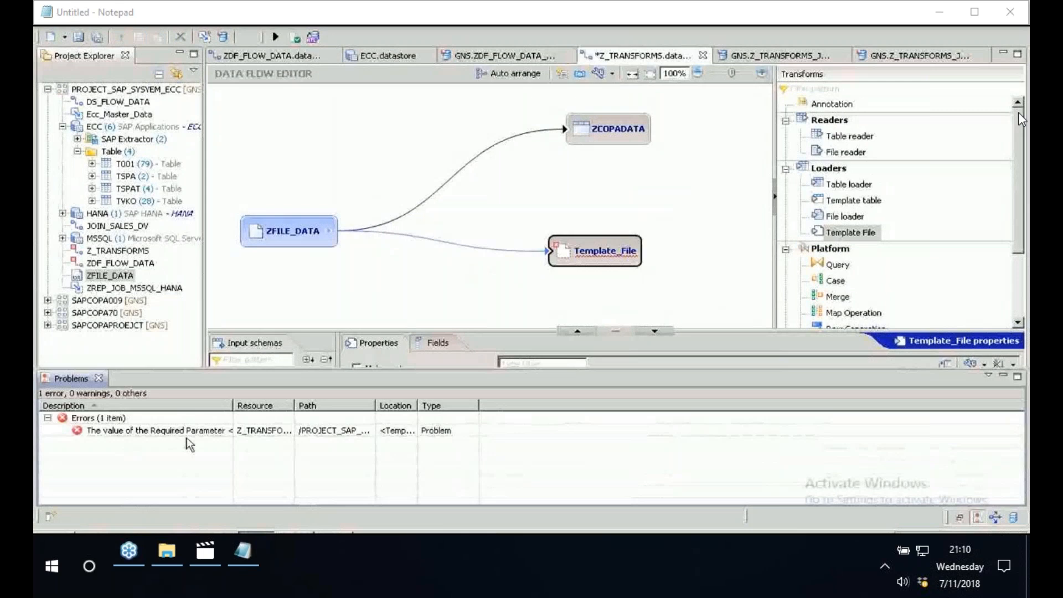
click(188, 431)
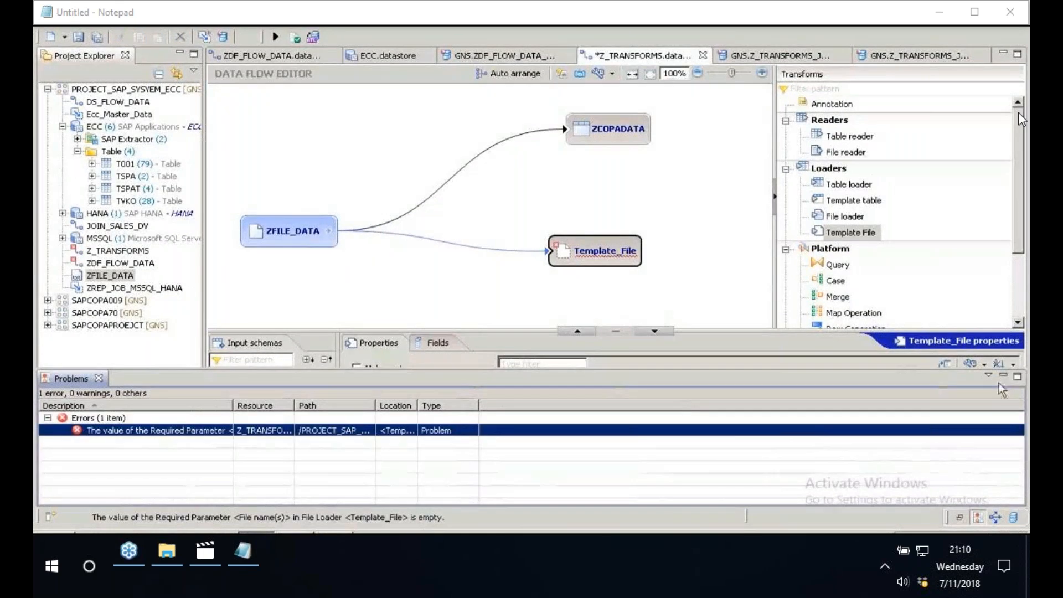
click(1004, 376)
- Set the Template_File loader's file name to ZFILE_DATA.csv from the ECCAP23 folder and revalidate the data flow
click(562, 441)
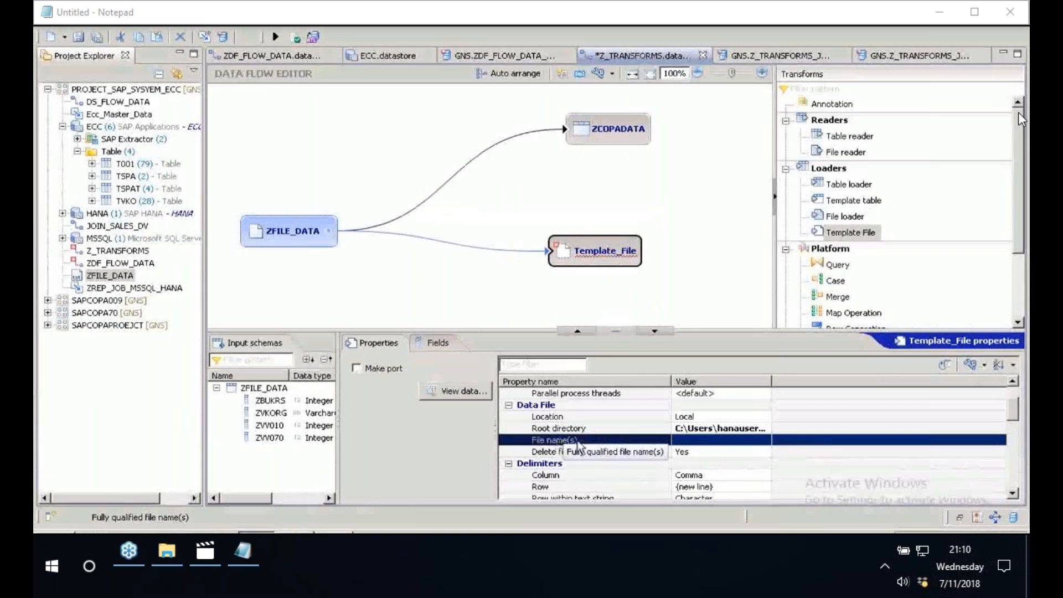
click(752, 441)
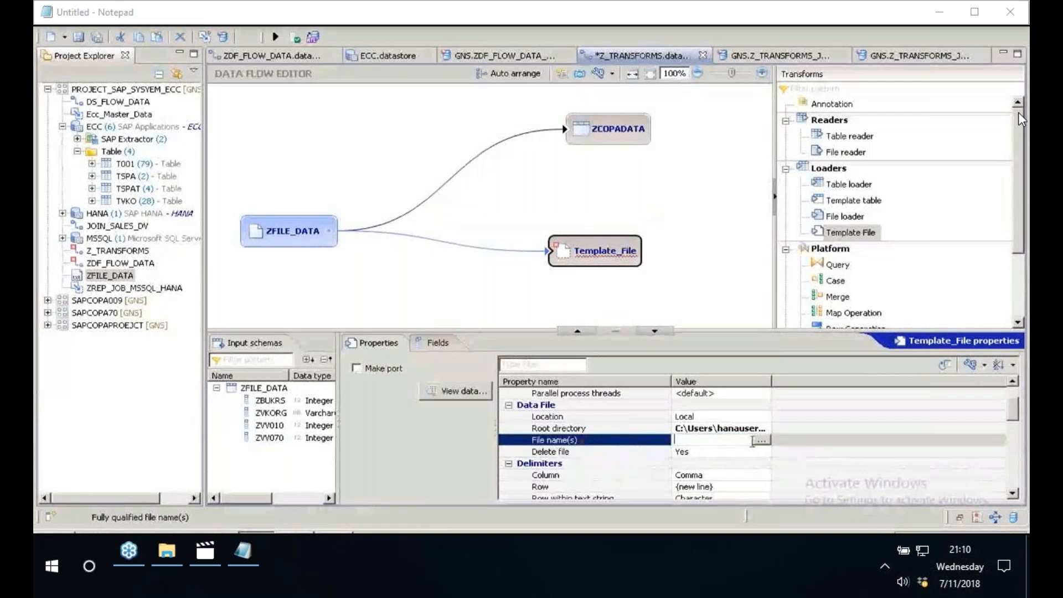
click(760, 440)
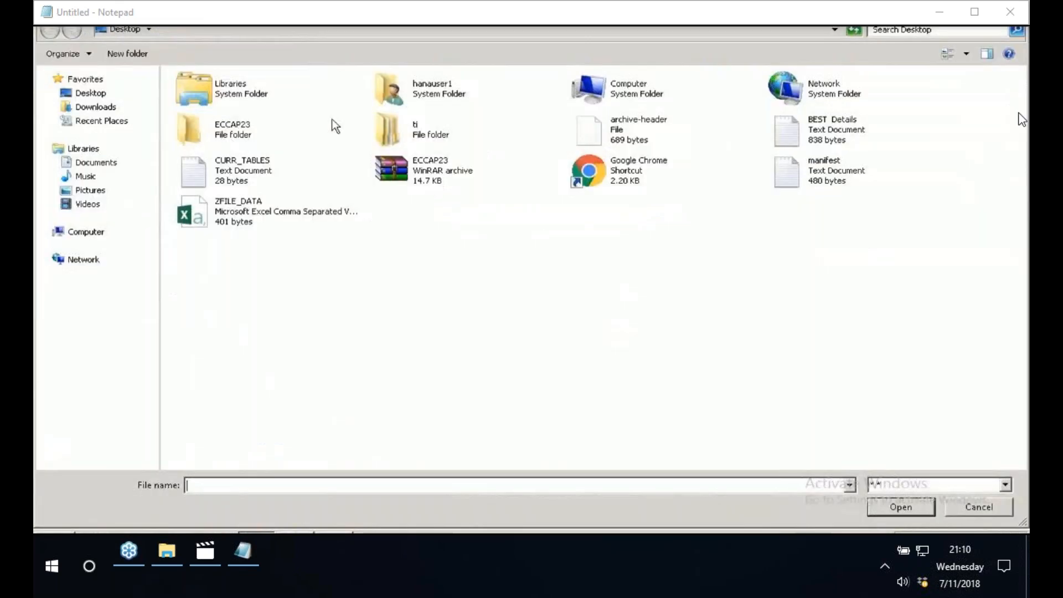
double_click(234, 131)
click(203, 110)
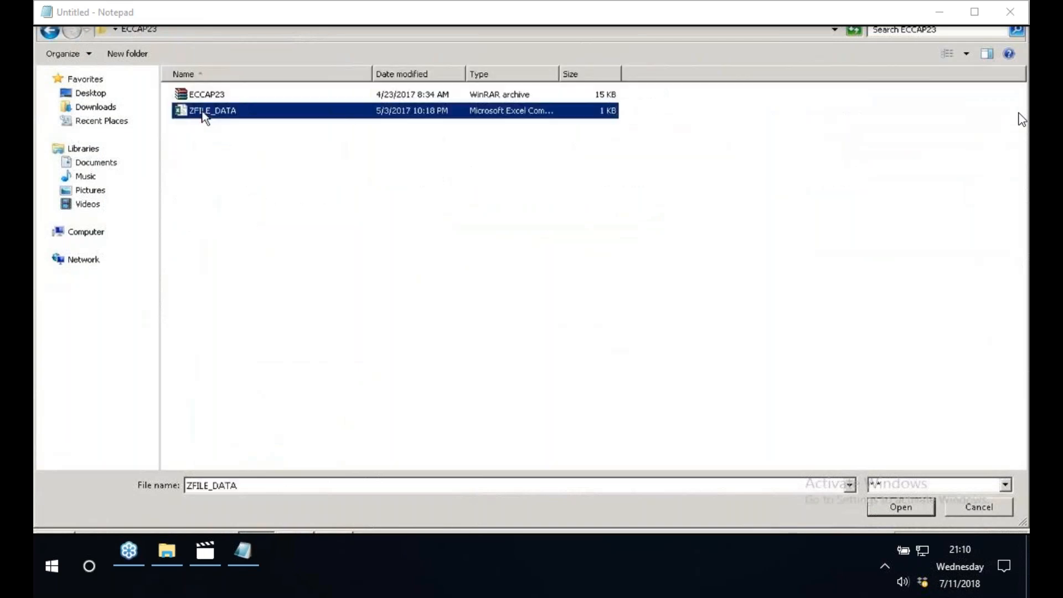
click(906, 514)
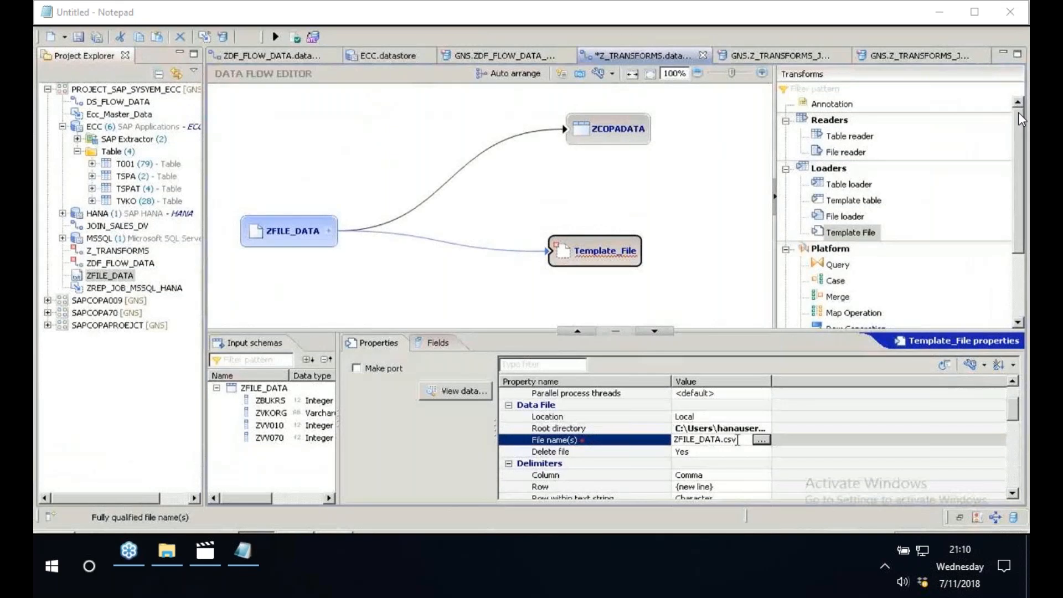
click(686, 430)
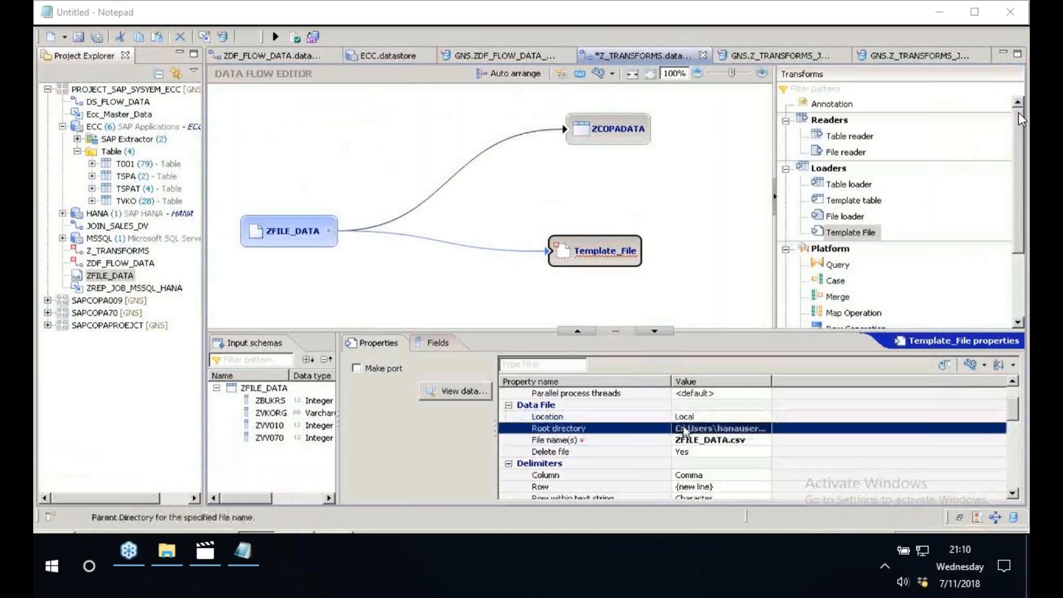
click(685, 431)
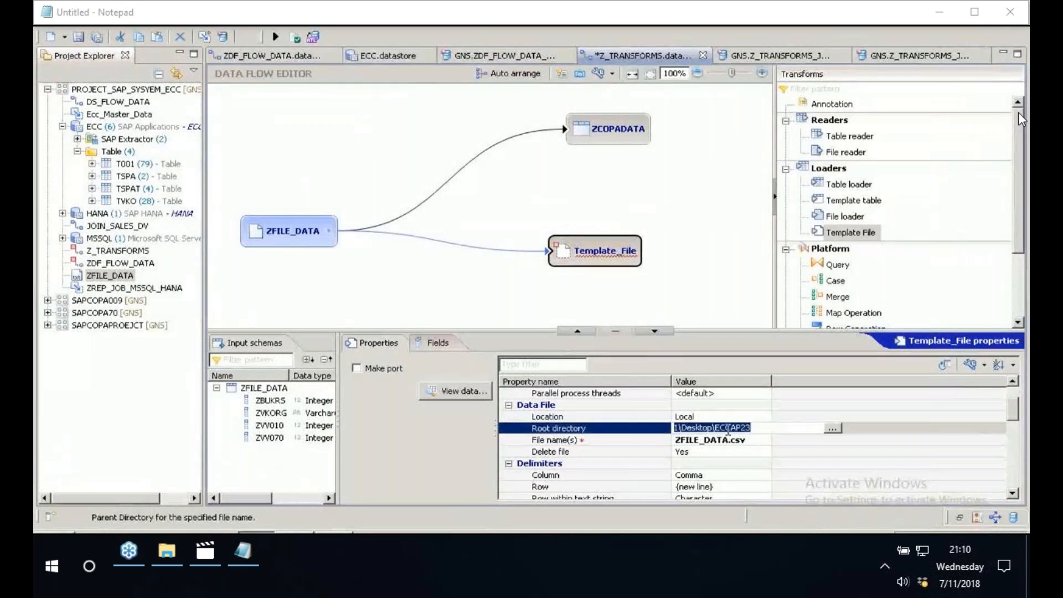
click(313, 37)
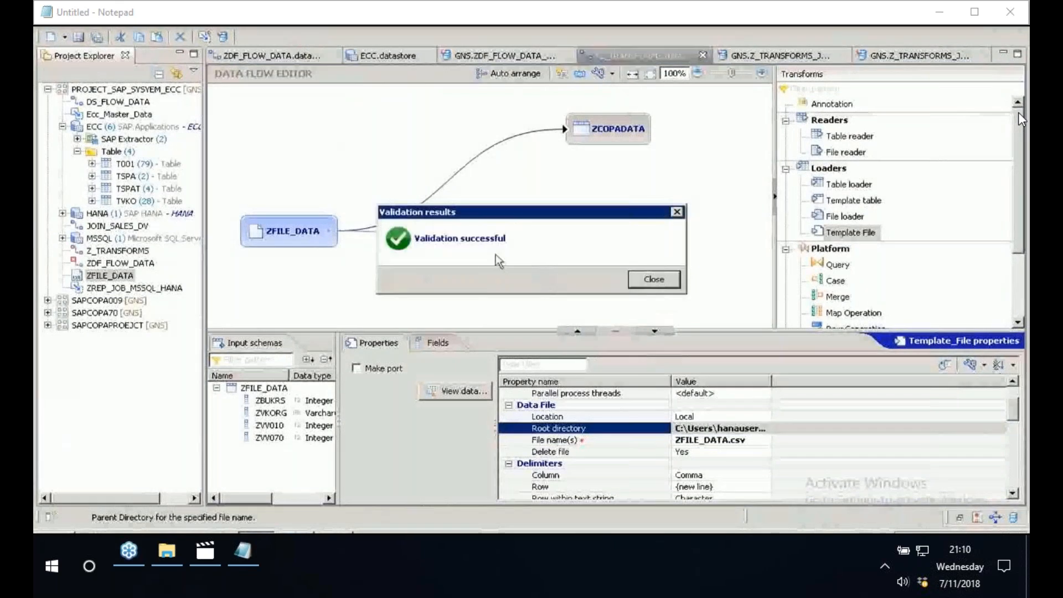
click(654, 280)
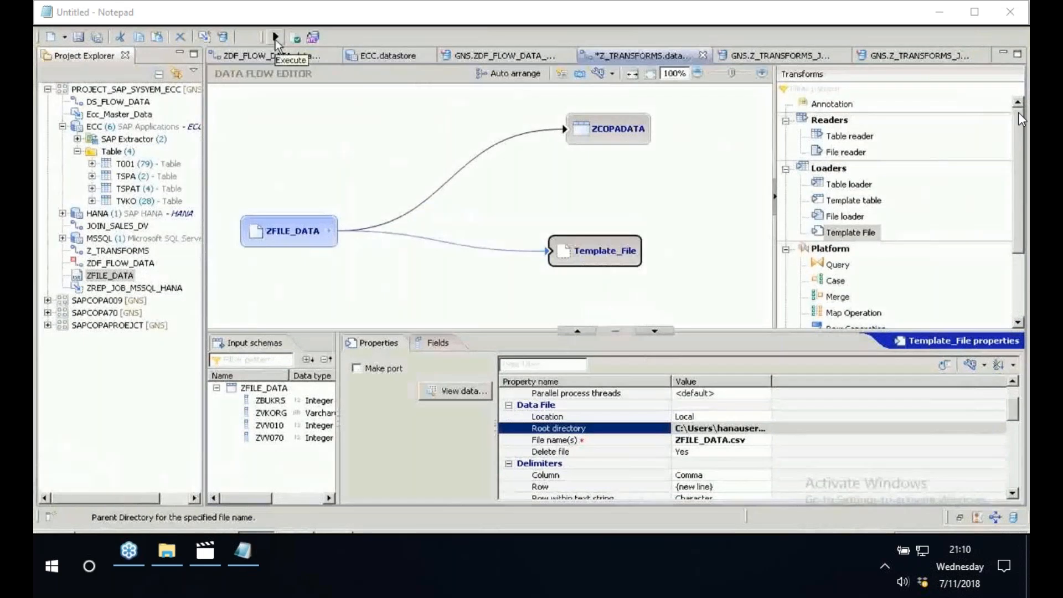
- Execute the Z_TRANSFORMS data flow with the default execution parameters and review the job's trace log
click(275, 38)
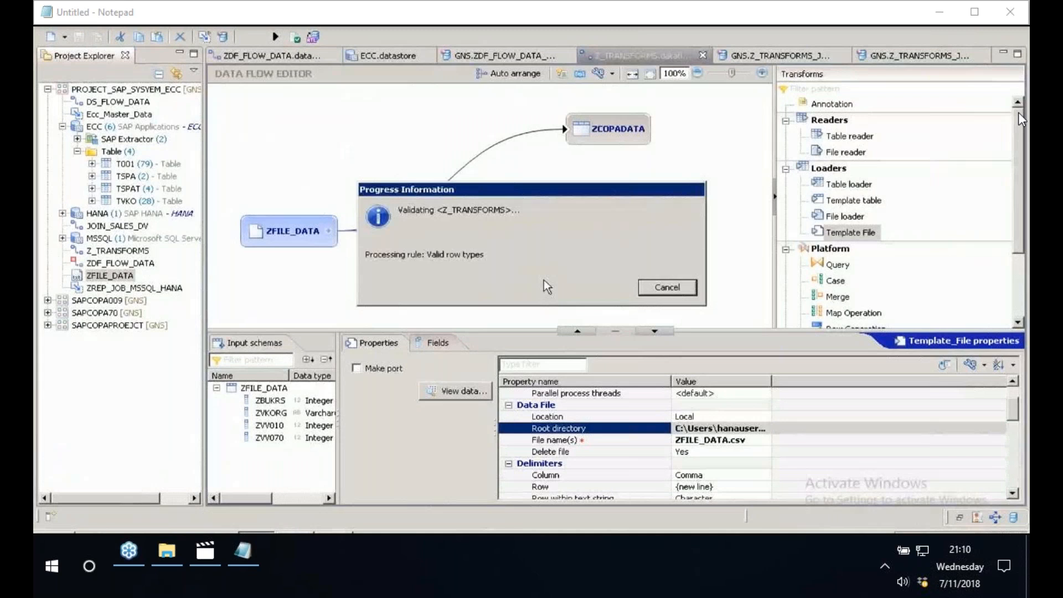
click(664, 363)
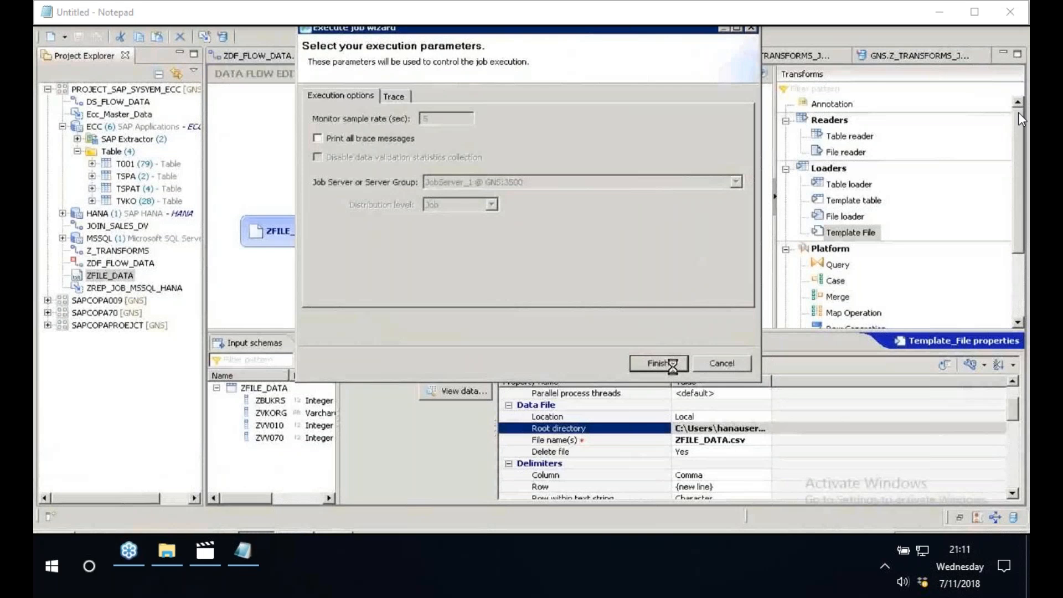
click(658, 363)
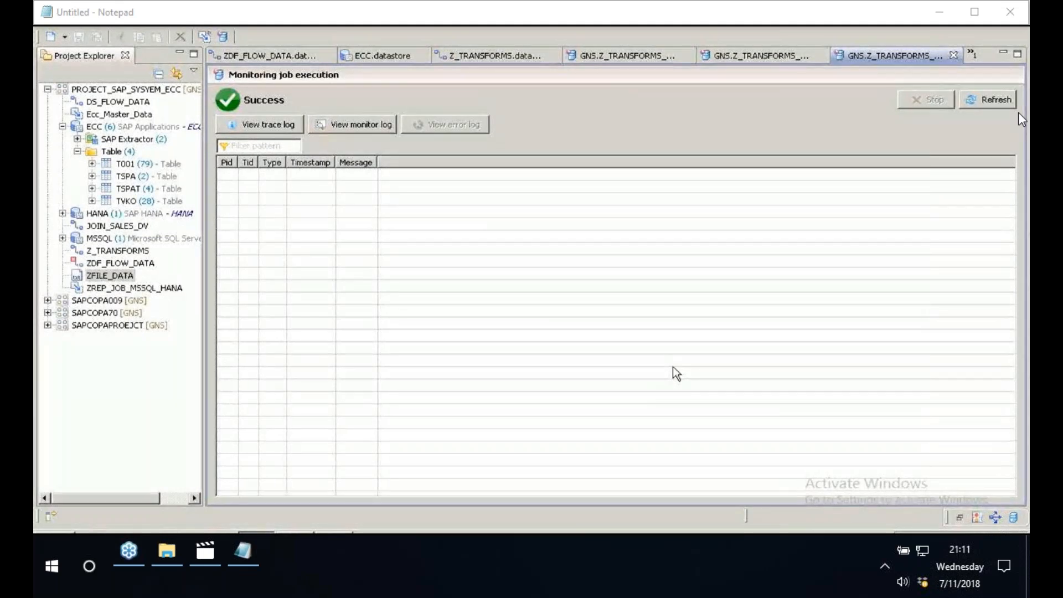
click(260, 125)
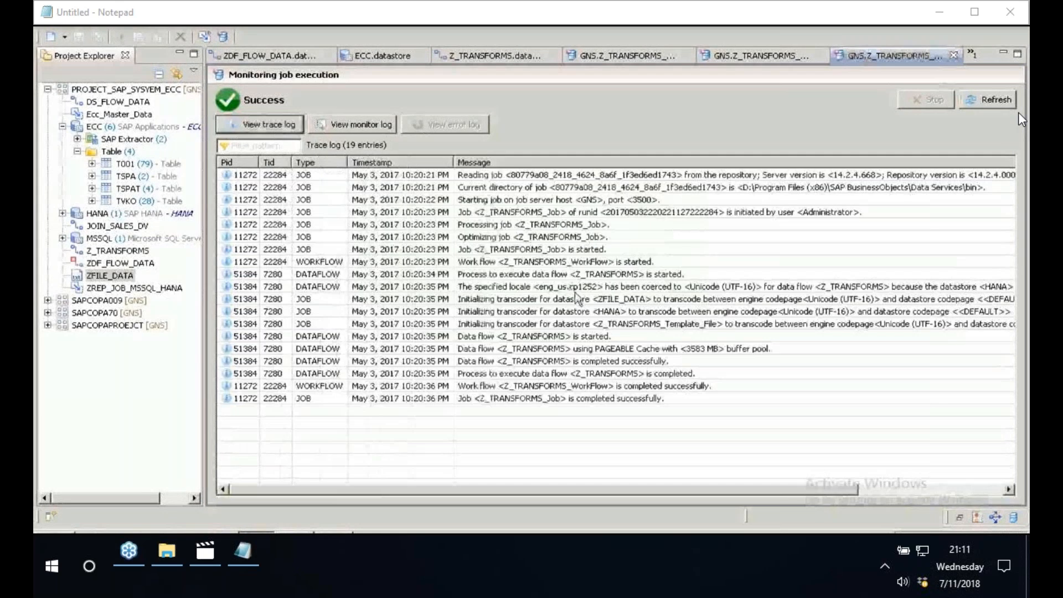
click(378, 398)
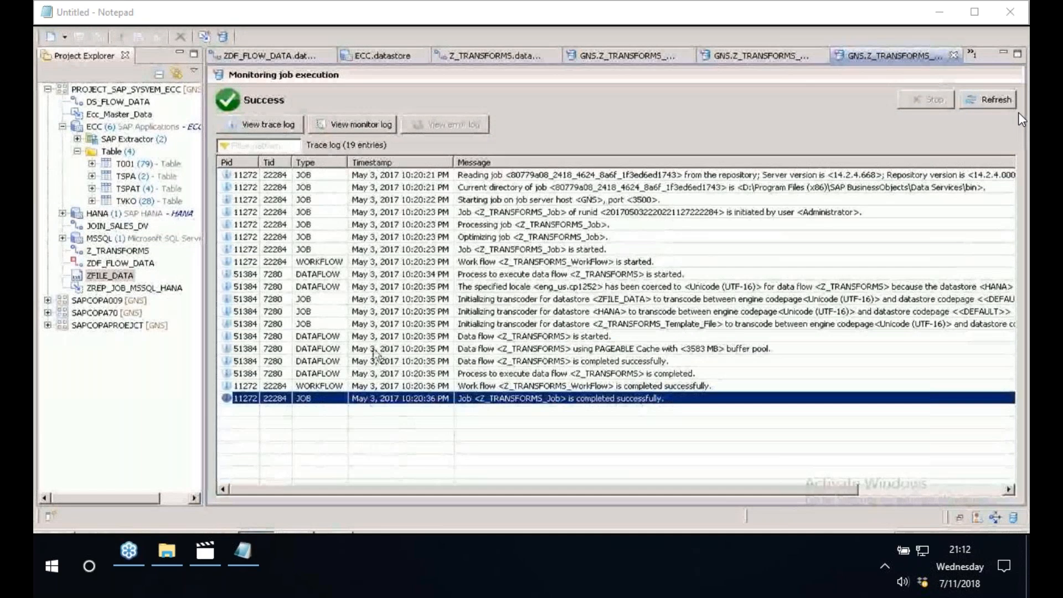
- Return to the Z_TRANSFORMS data flow and copy the ZCOPADATA loader's table name
click(495, 56)
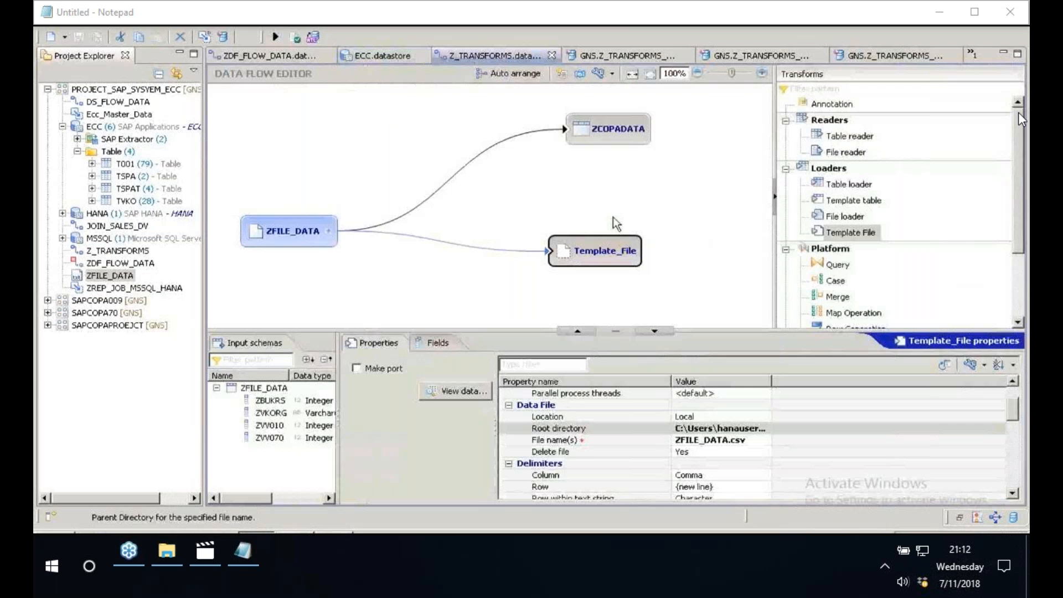
click(616, 223)
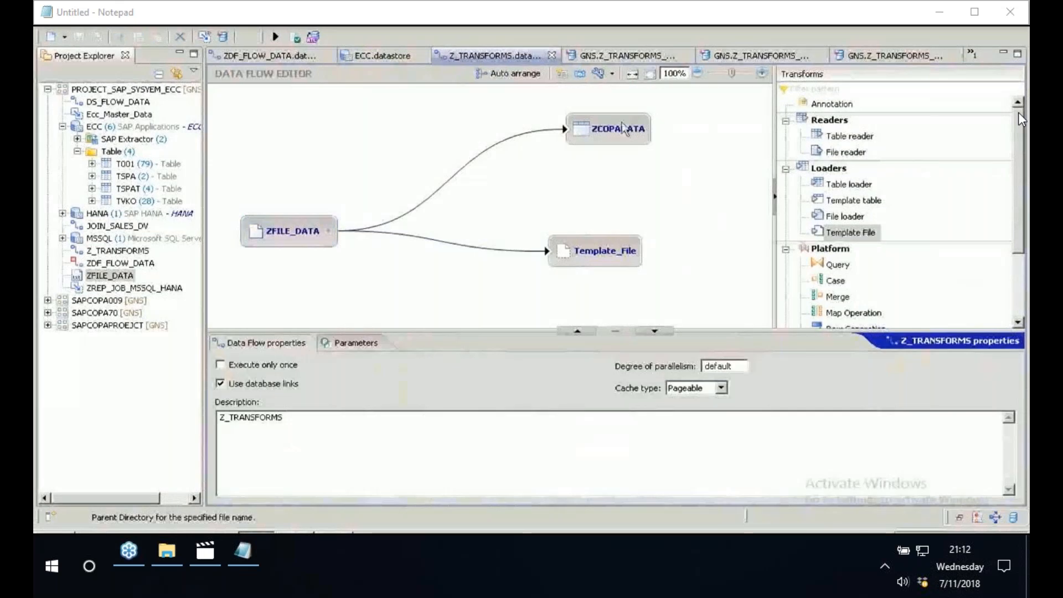
click(624, 129)
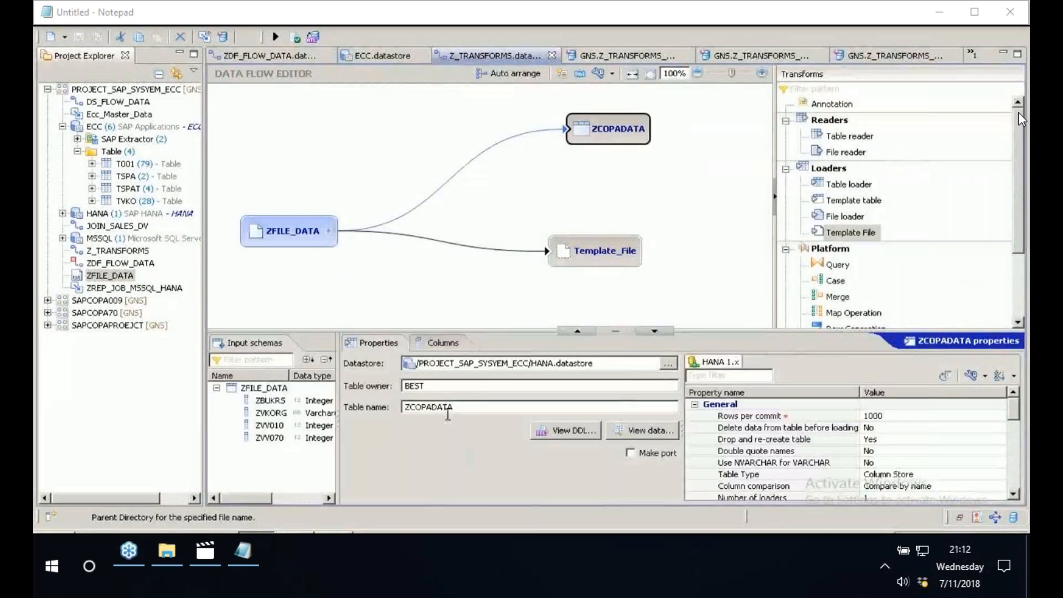
double_click(427, 407)
key(ctrl+c)
right_click(419, 406)
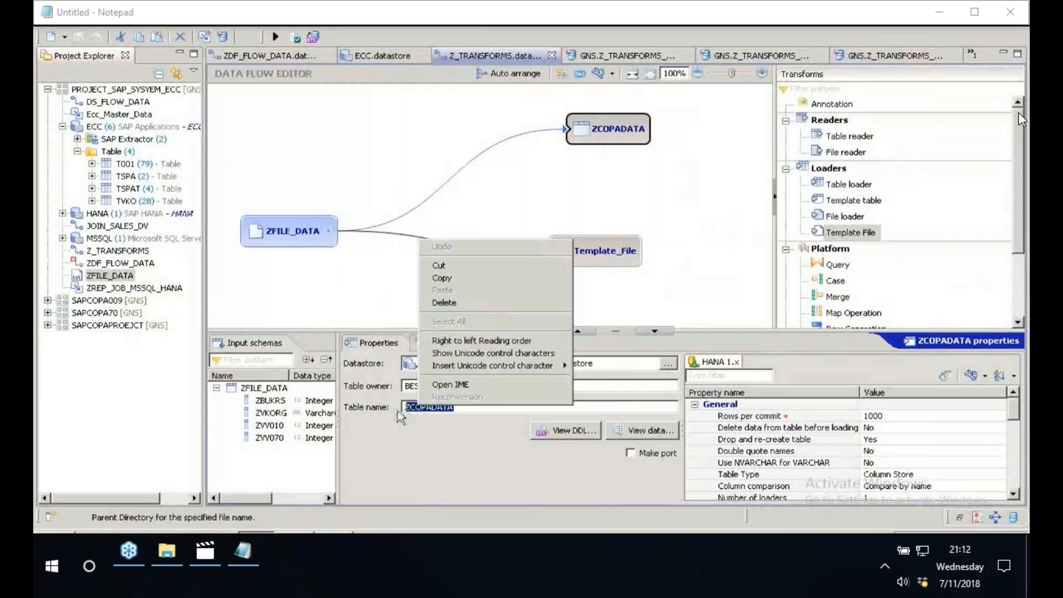
click(398, 412)
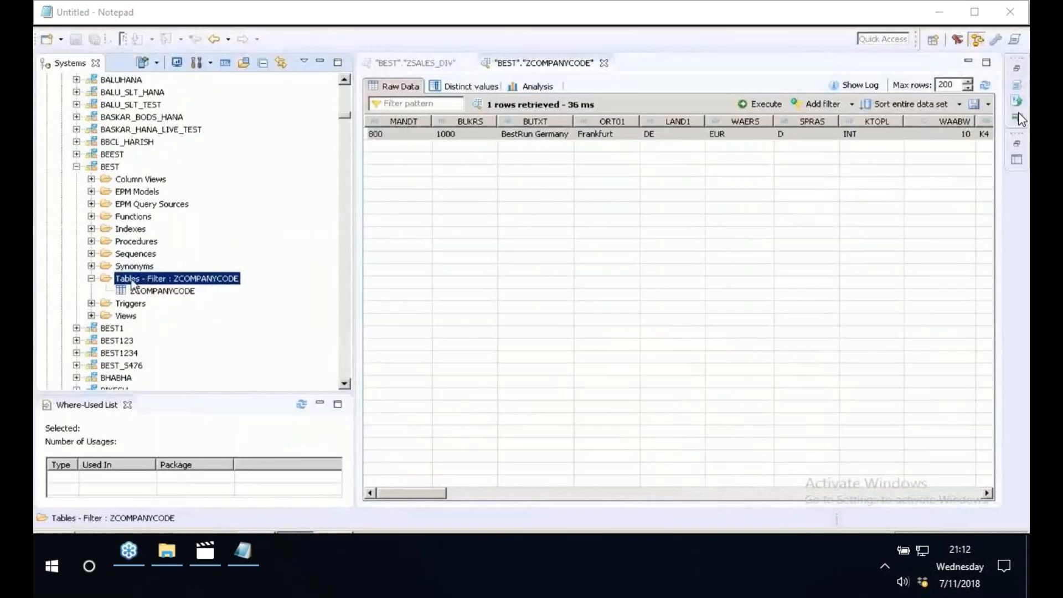
- In SAP HANA Studio, filter the BEST schema's tables by the whole word ZCOPADATA
right_click(133, 282)
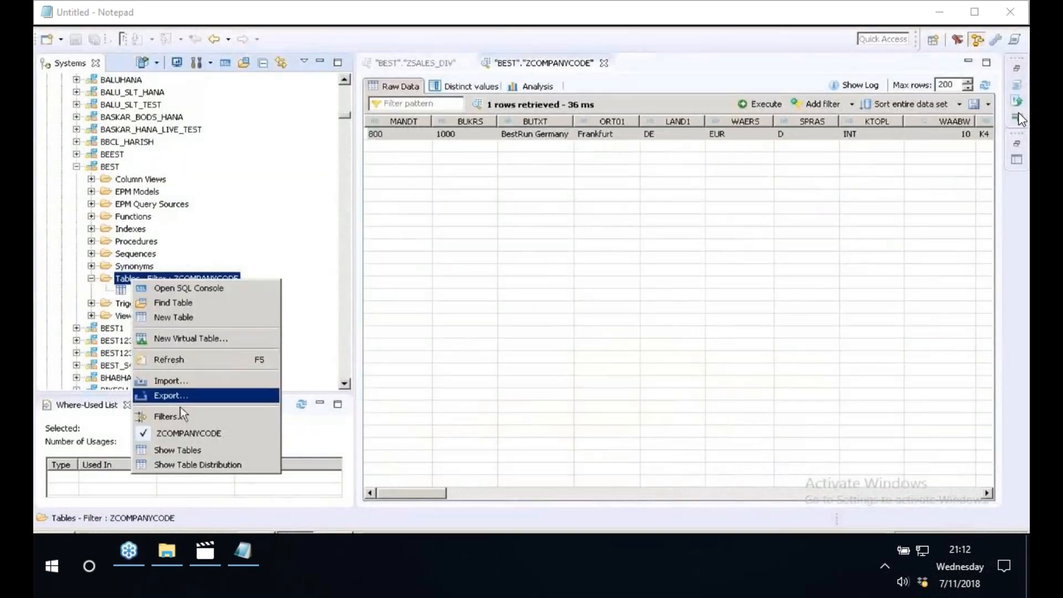
click(180, 408)
right_click(427, 221)
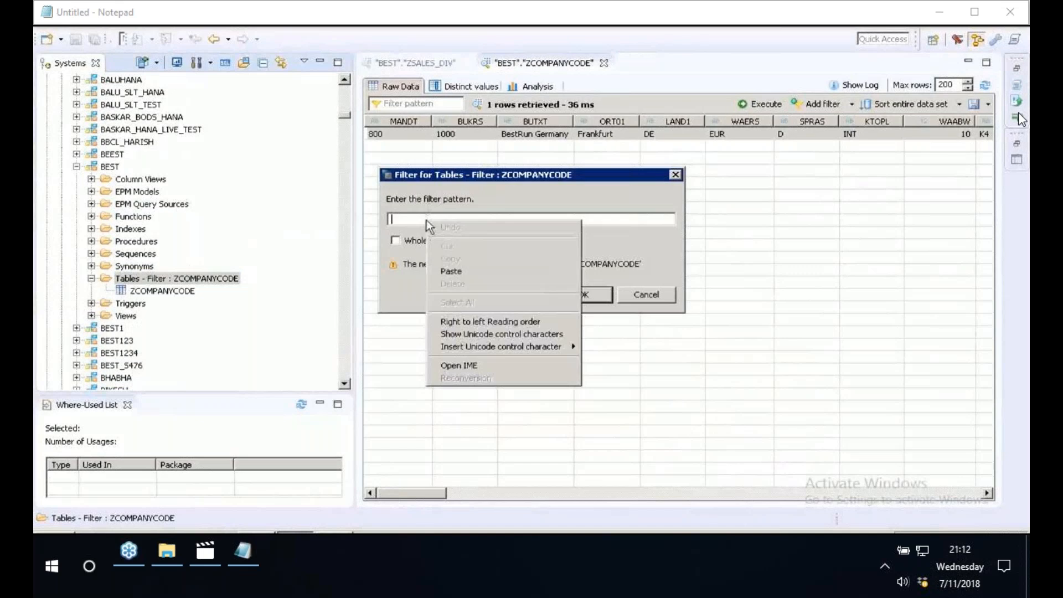
click(451, 271)
click(395, 240)
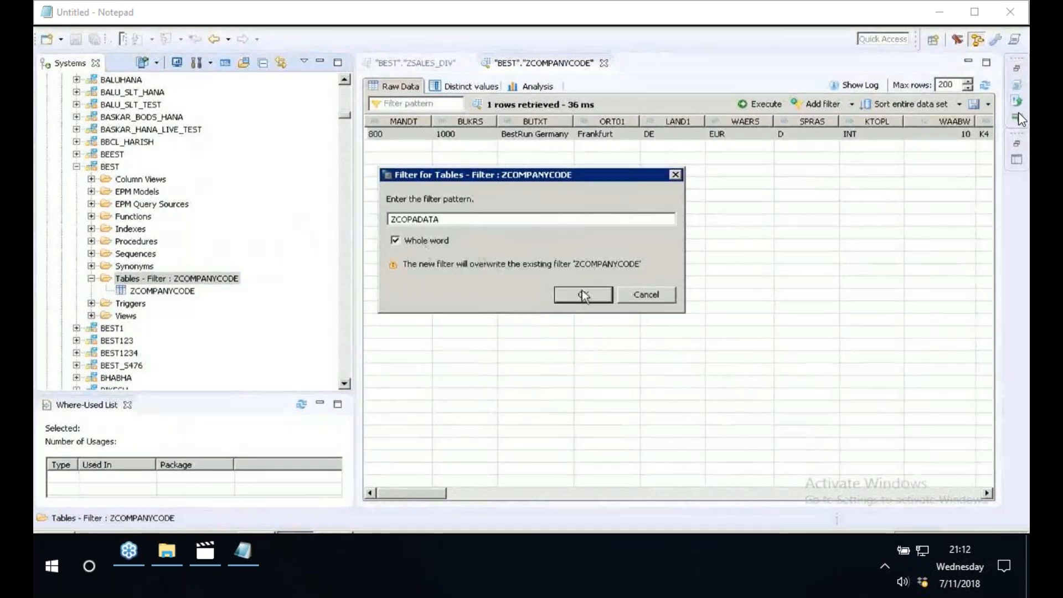
click(583, 295)
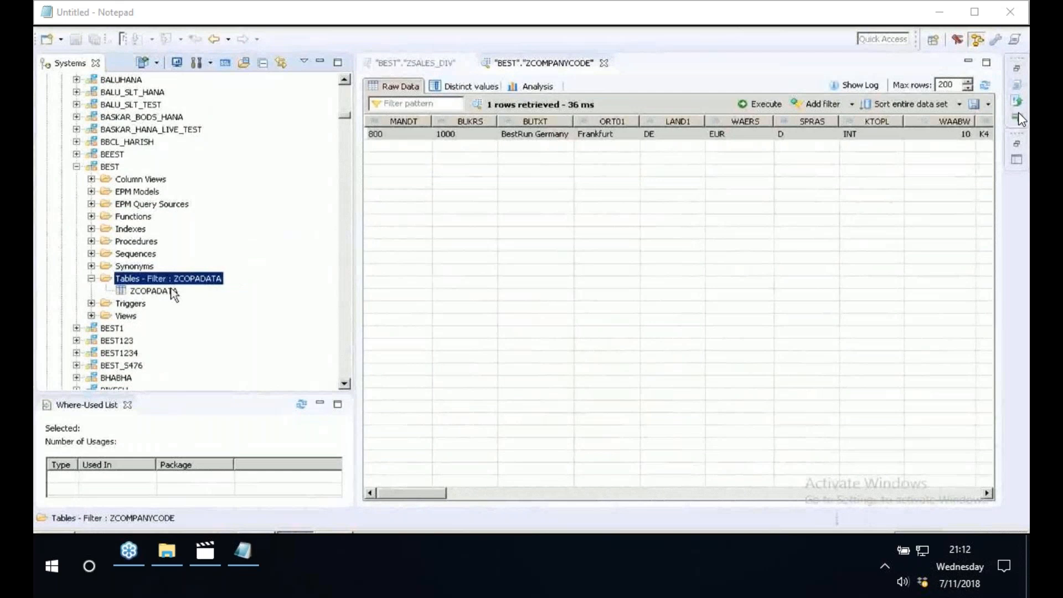
- Preview the ZCOPADATA table's loaded data and check its fields in the Analysis view
right_click(150, 291)
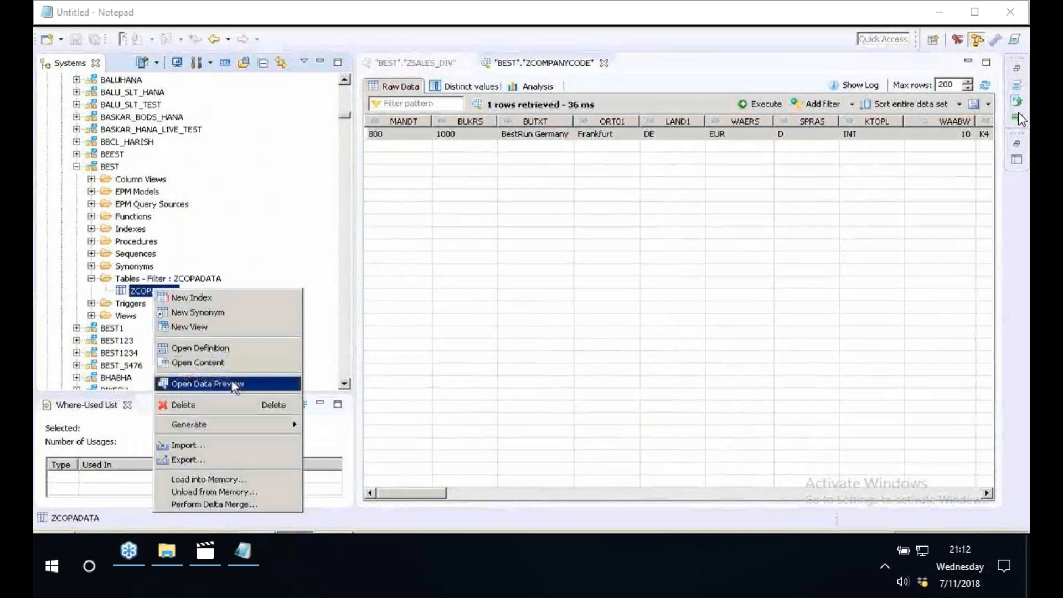
click(232, 384)
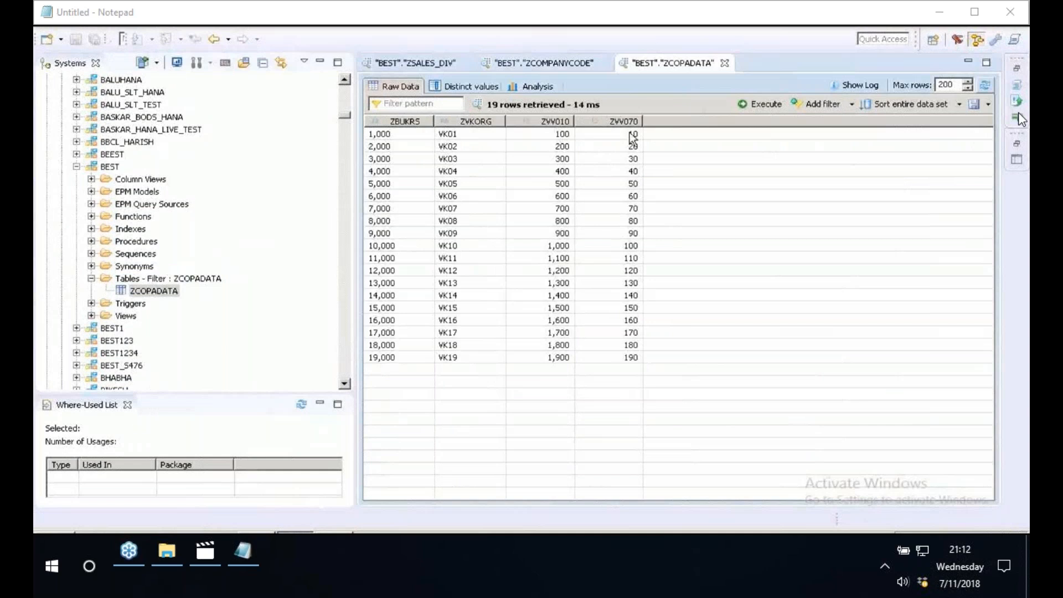
click(531, 87)
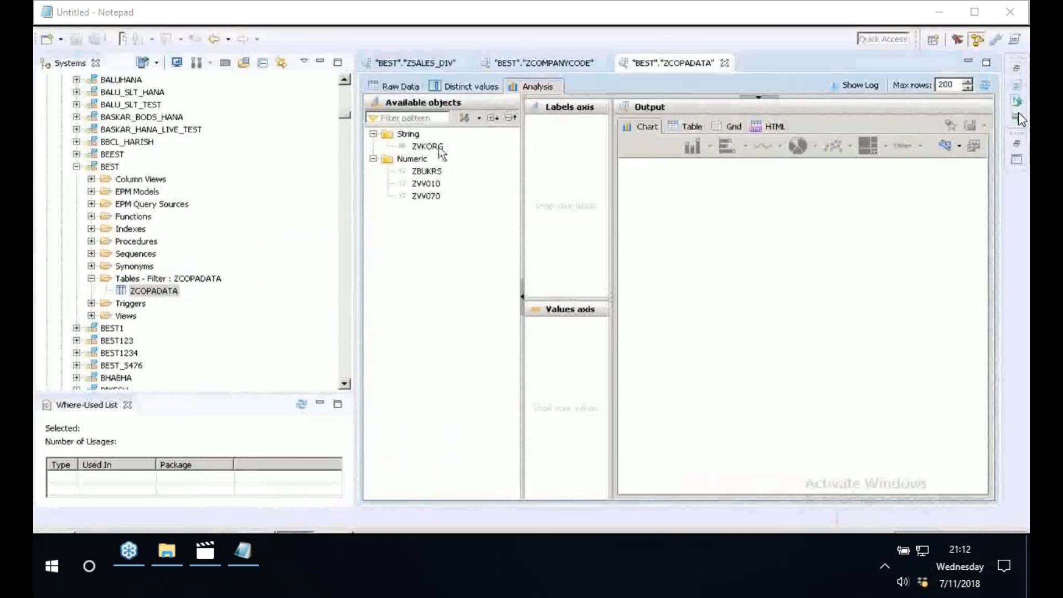
click(431, 171)
click(401, 87)
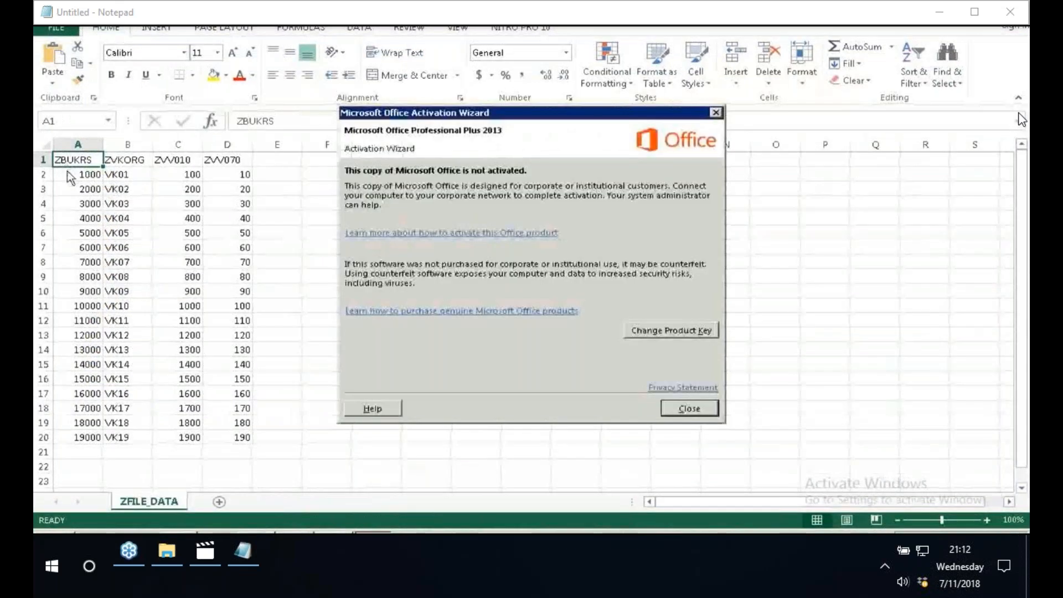
- Dismiss the Office activation notice and examine the records in the ZFILE_DATA sheet
key(Escape)
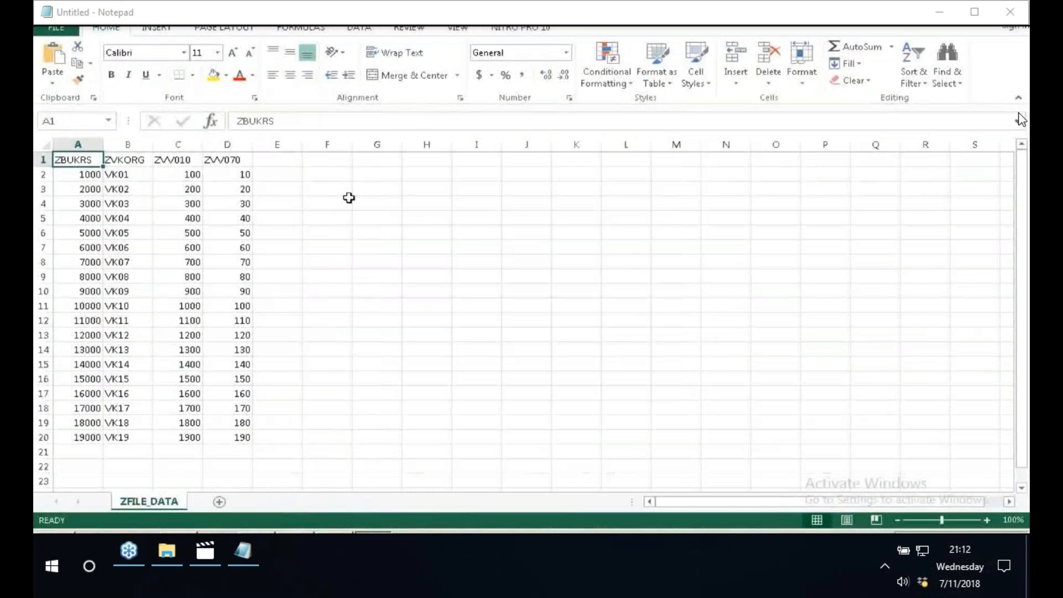
click(349, 197)
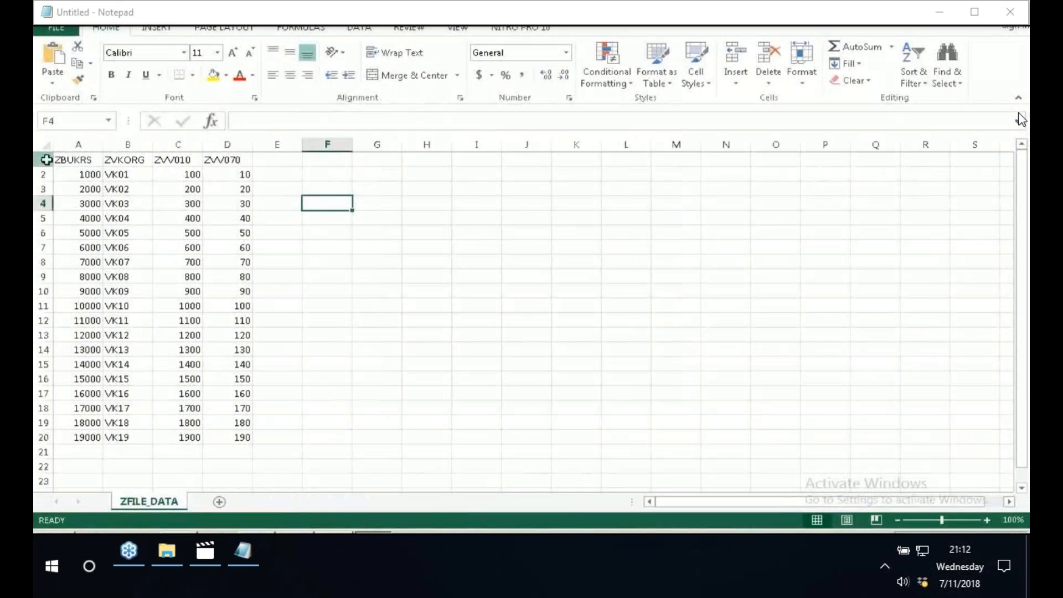
click(86, 174)
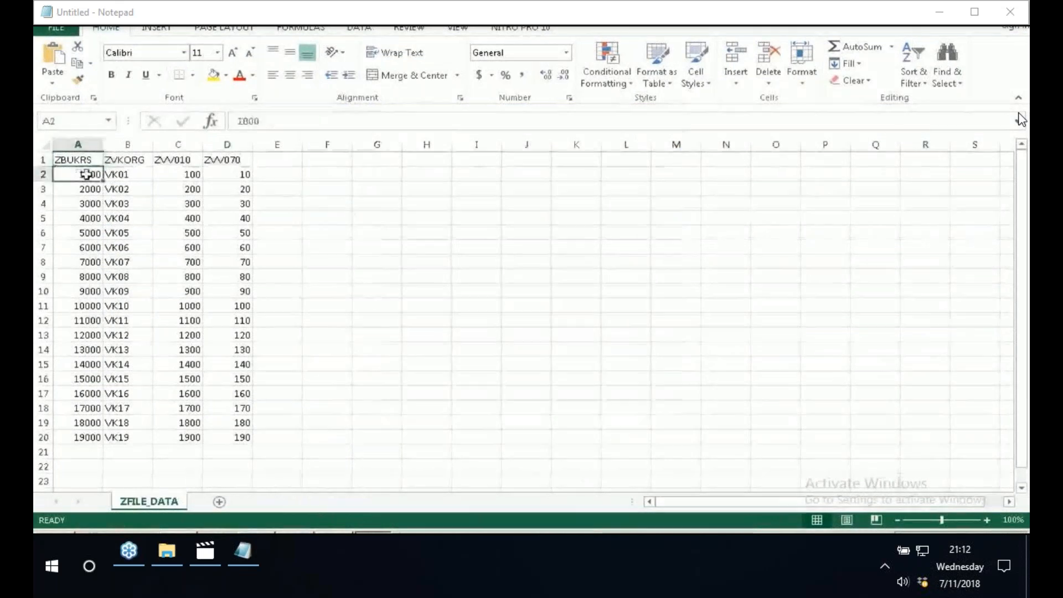
drag(86, 174, 237, 432)
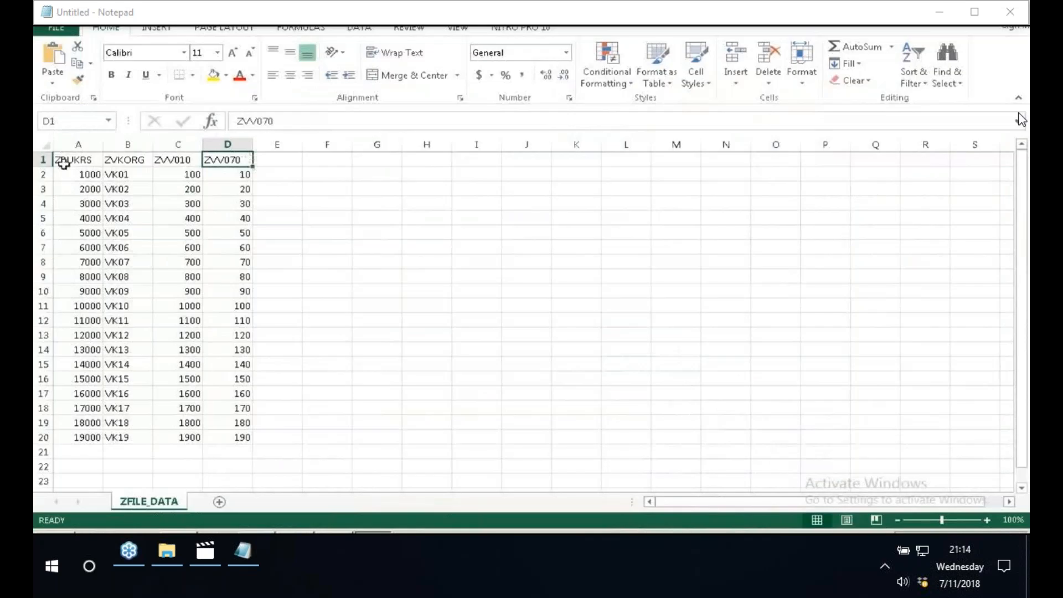
- Clear the contents of cells A2:D20 in ZFILE_DATA, keeping the header row
click(44, 160)
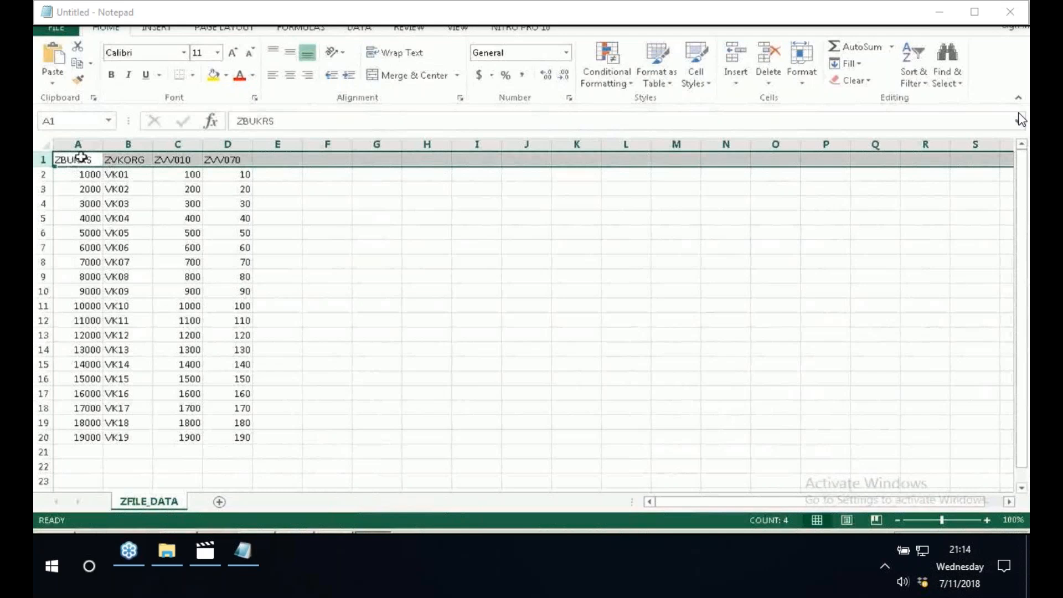
drag(81, 174, 238, 437)
right_click(211, 342)
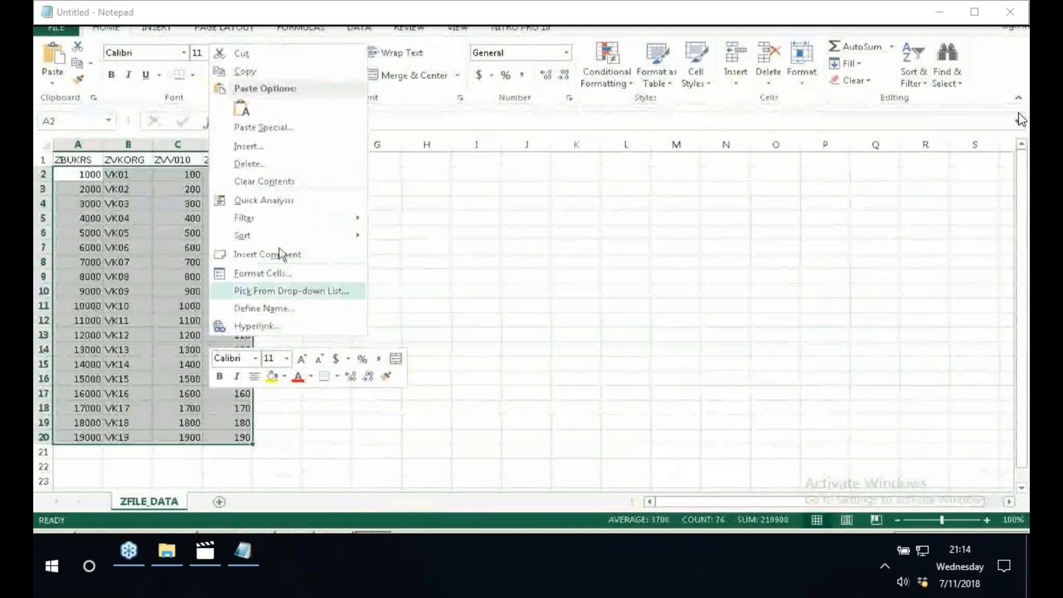
click(261, 182)
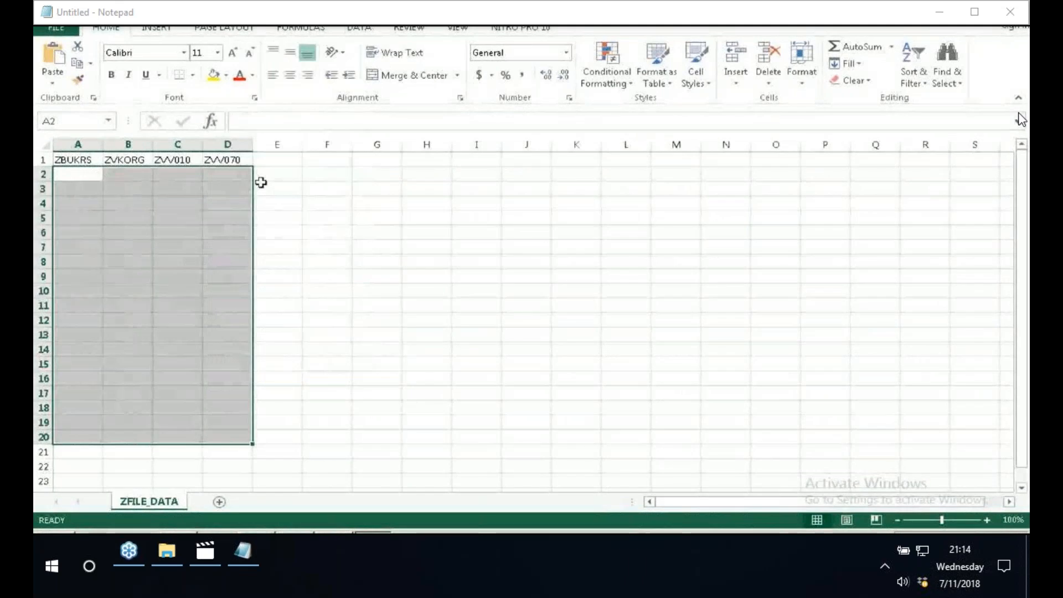
click(327, 188)
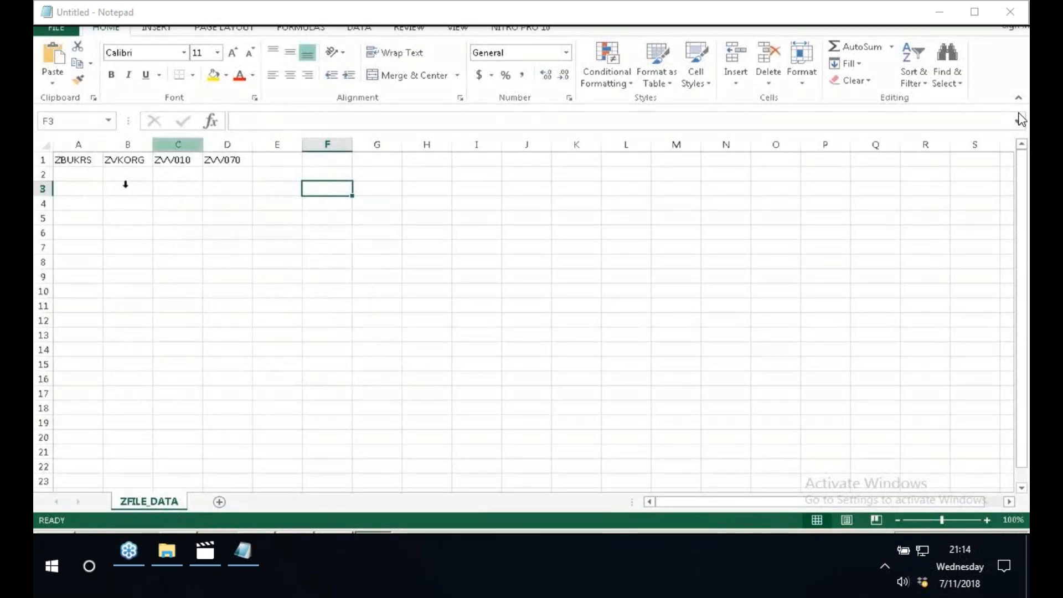
- Save the header-only sheet as ZFILE_DATA in CSV (Comma delimited) format in the Desktop's ECCAP23 folder while closing Excel
key(ctrl+s)
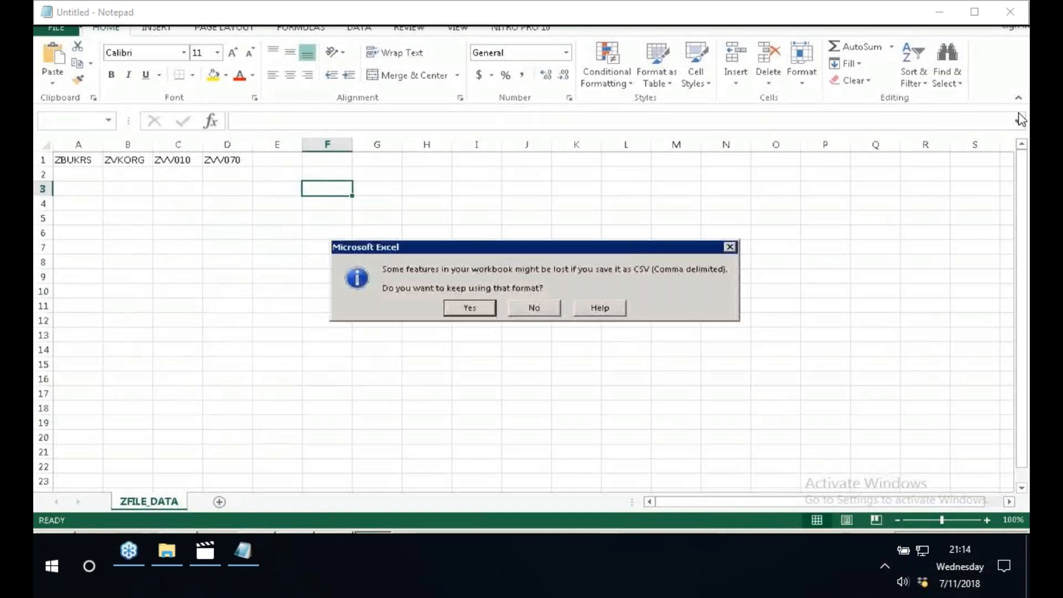
key(Return)
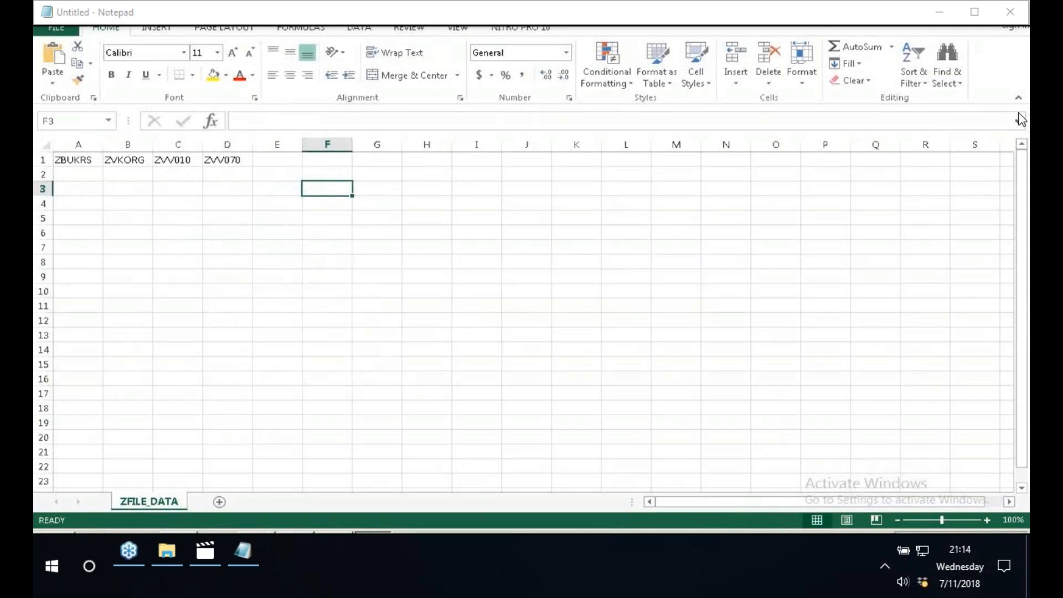
key(alt+F4)
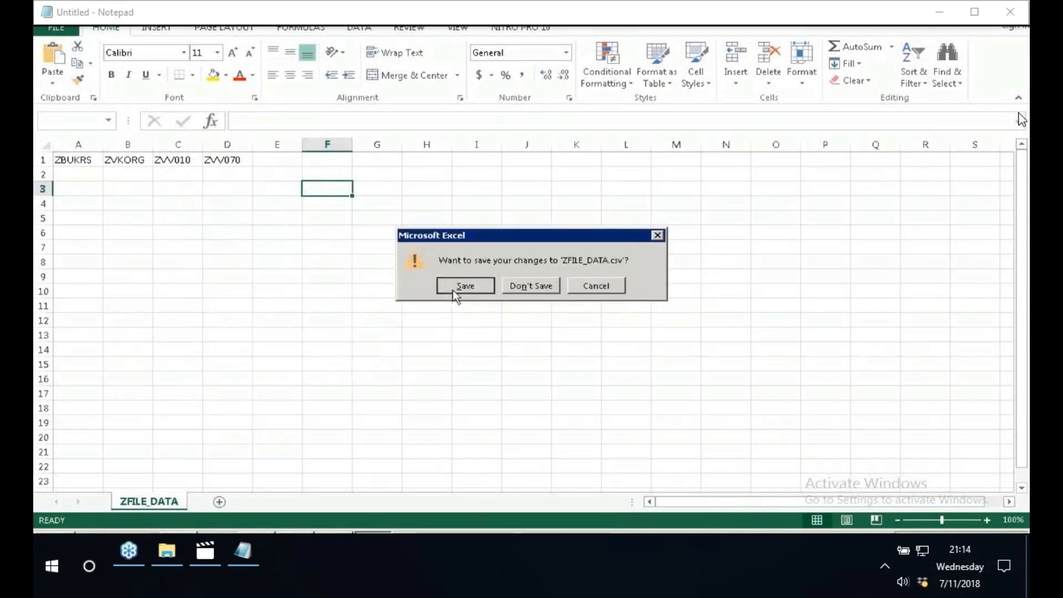
click(454, 287)
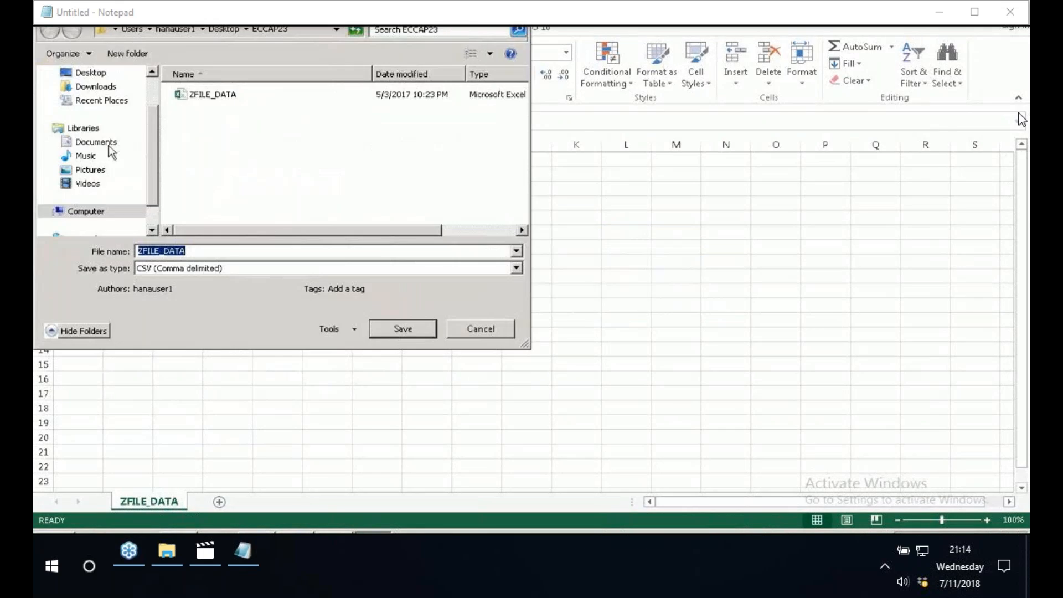
click(91, 74)
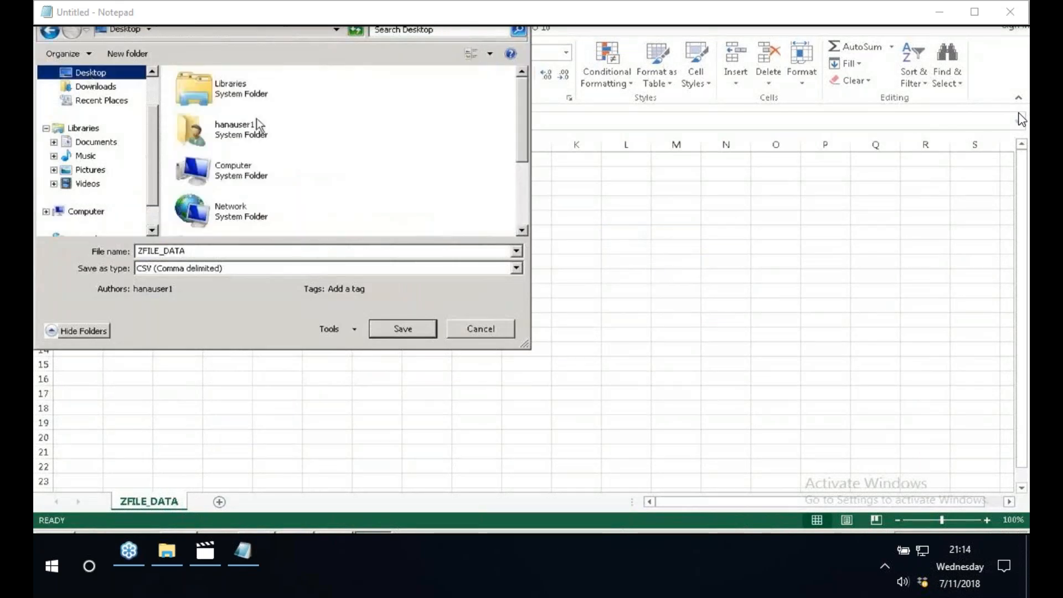
scroll(265, 139, down, 3)
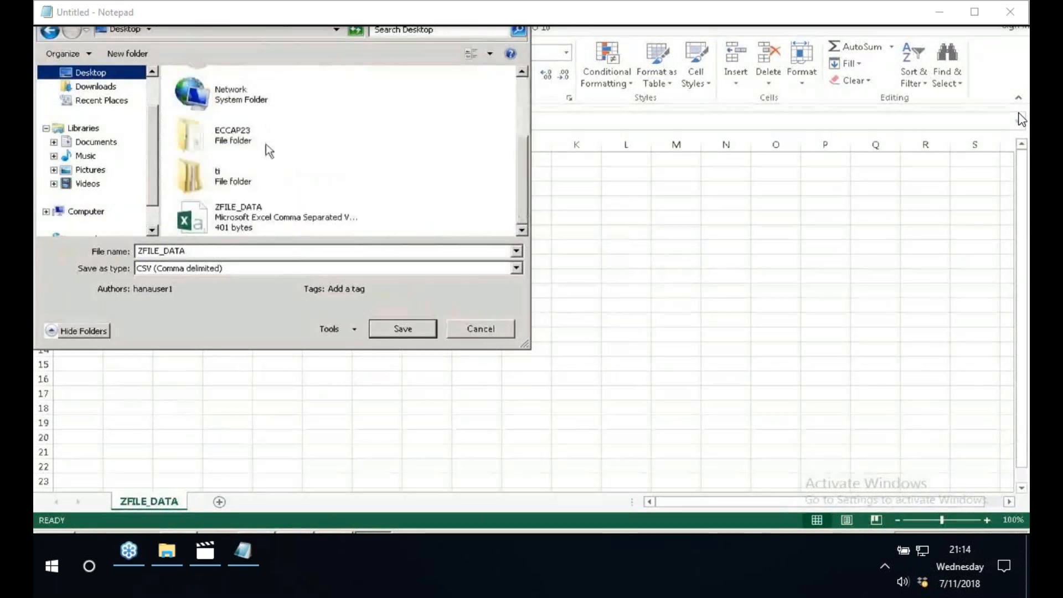
double_click(266, 145)
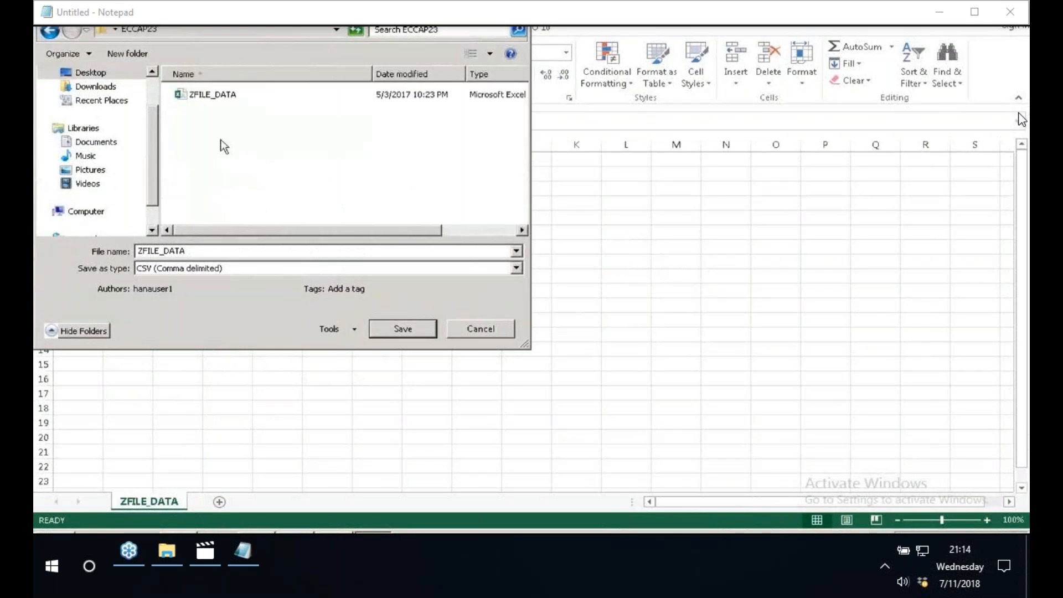
click(403, 329)
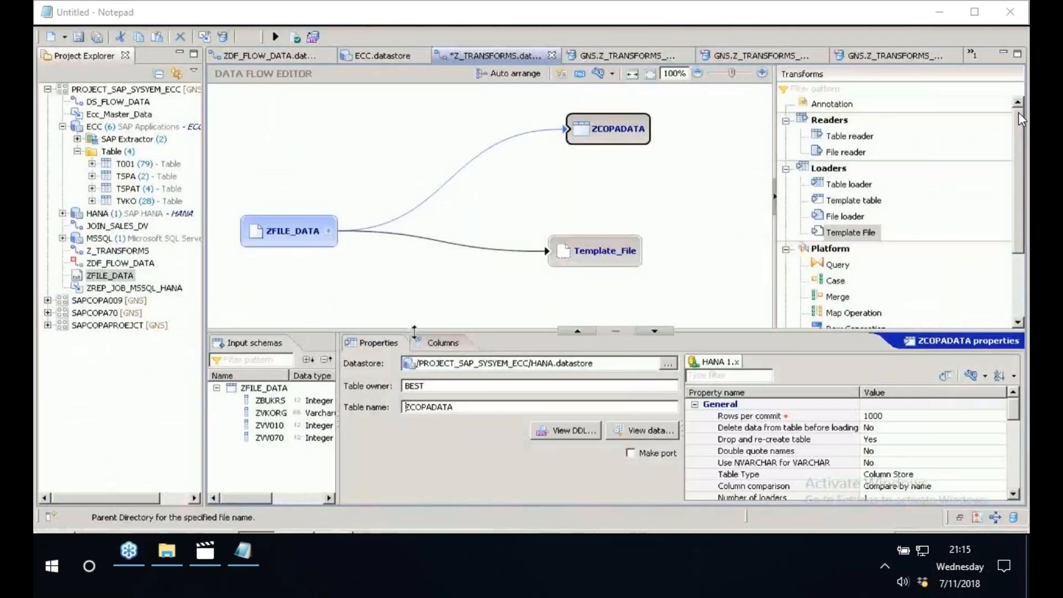
- Delete the Template_File loader from the Z_TRANSFORMS data flow
drag(414, 332, 415, 468)
right_click(597, 259)
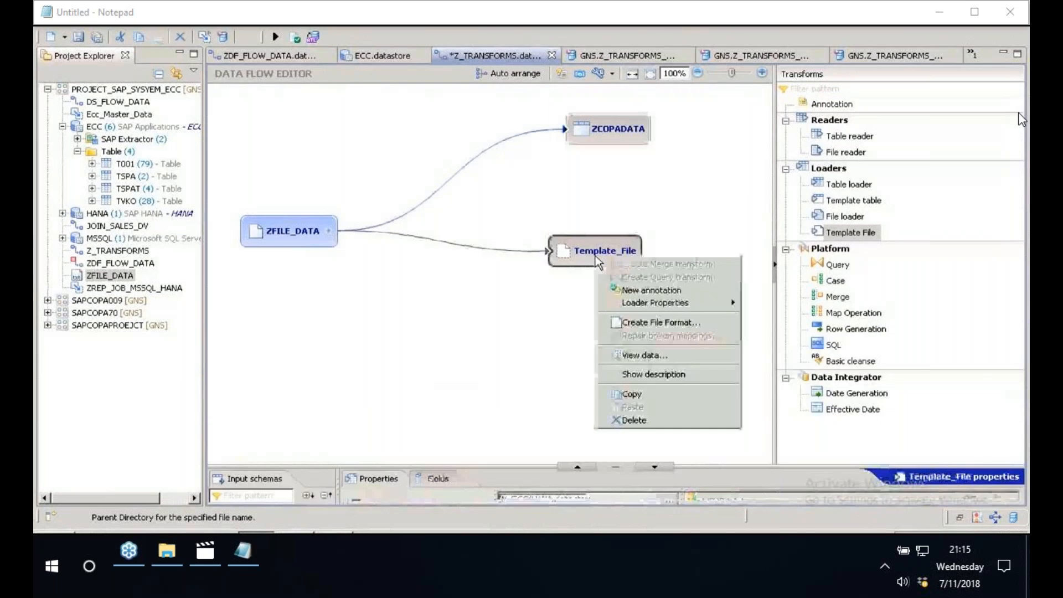
click(636, 420)
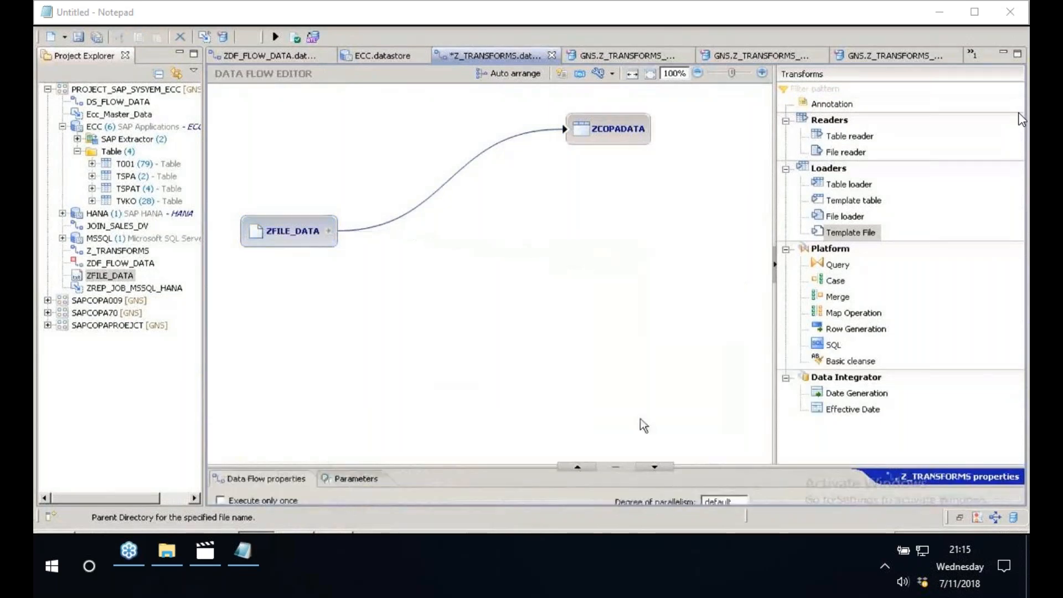
- Add a File loader to the data flow using the /PROJECT_SAP_SYSYEM_ECC/ZFILE_DATA.fileformat file format
click(861, 220)
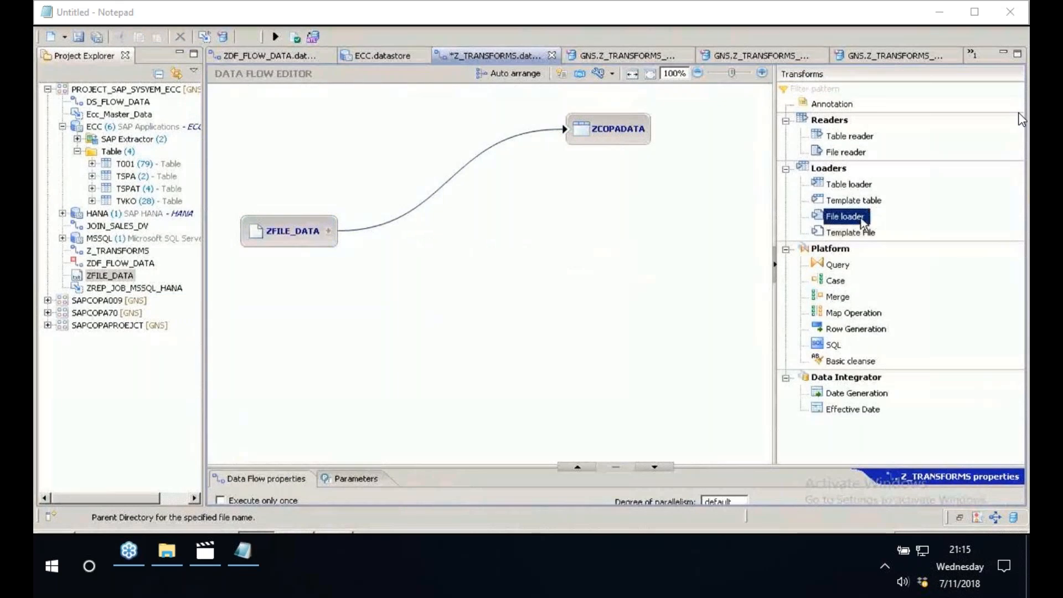
double_click(850, 221)
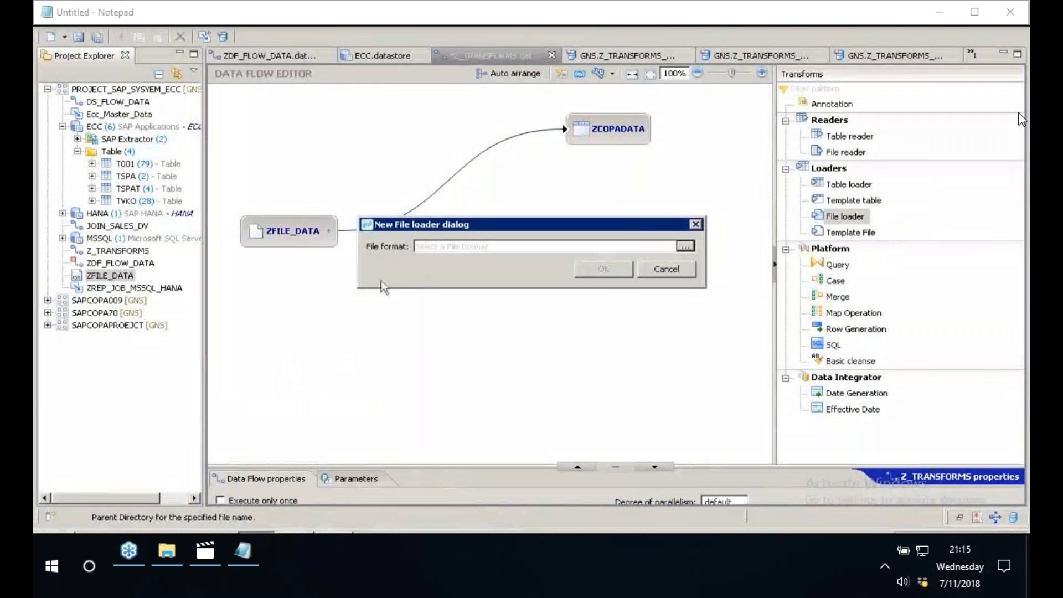
click(685, 247)
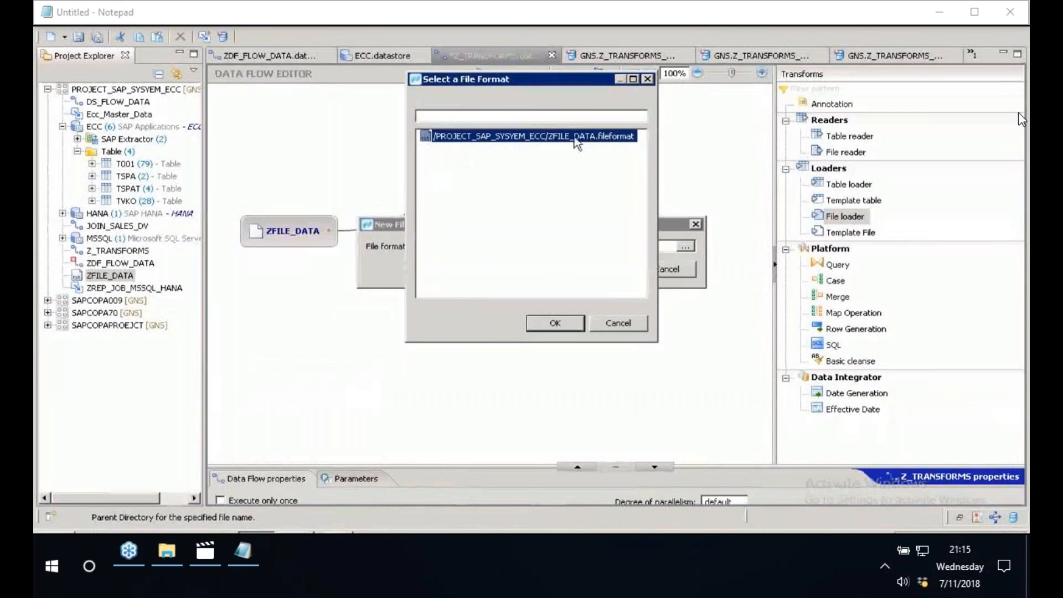
click(554, 323)
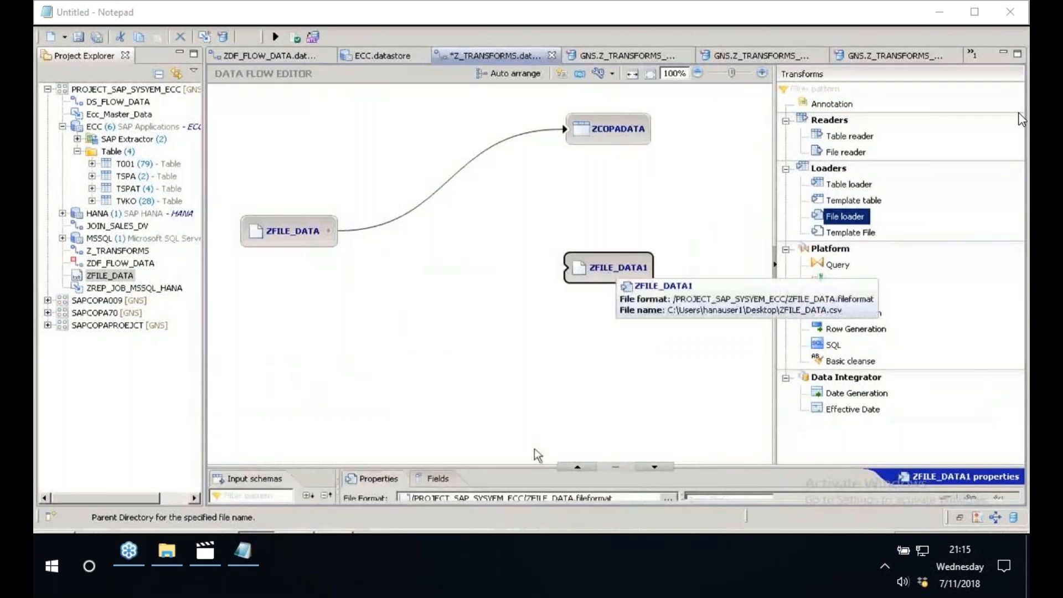
- Set the new file loader's root directory to the ECCAP23 folder on the Desktop
drag(536, 466, 590, 305)
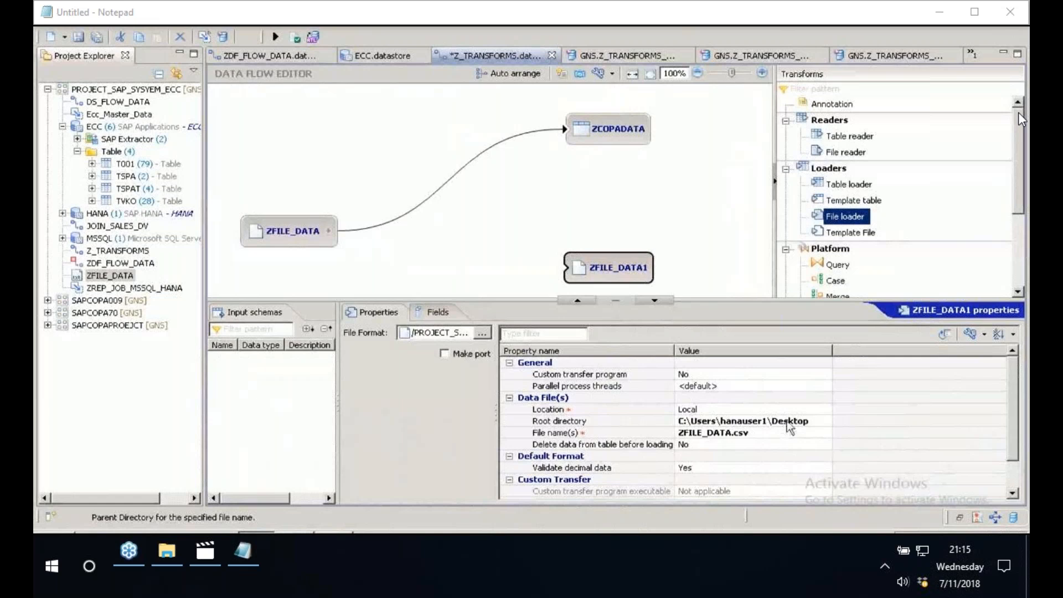
click(787, 424)
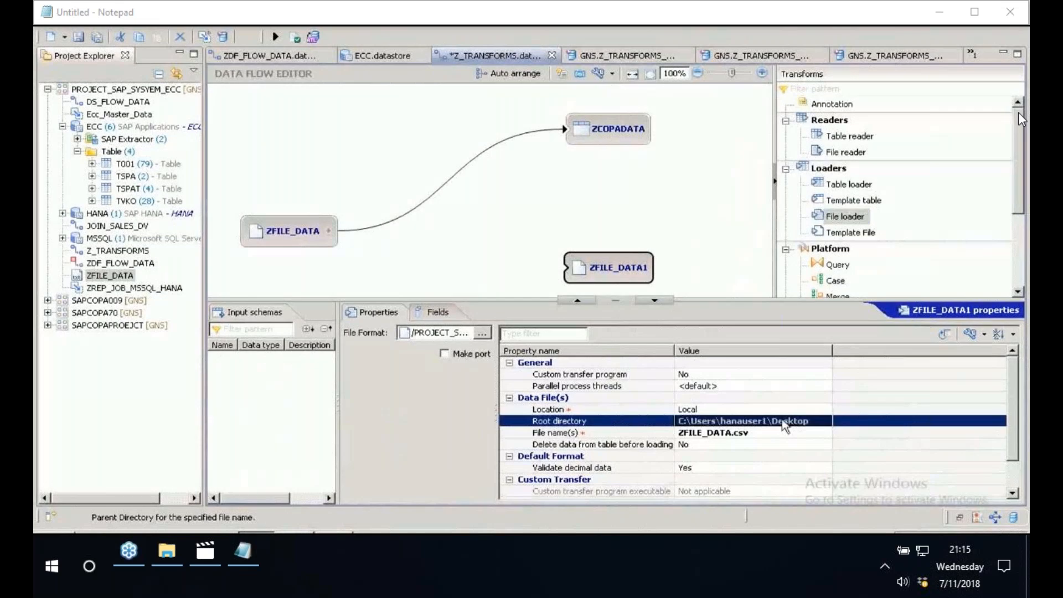
click(798, 421)
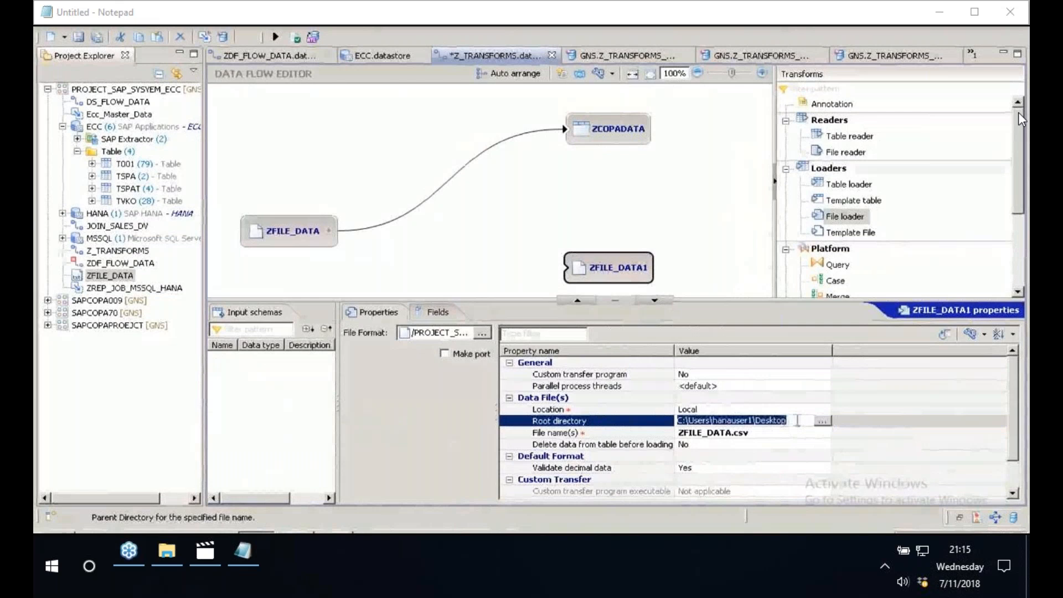
click(823, 421)
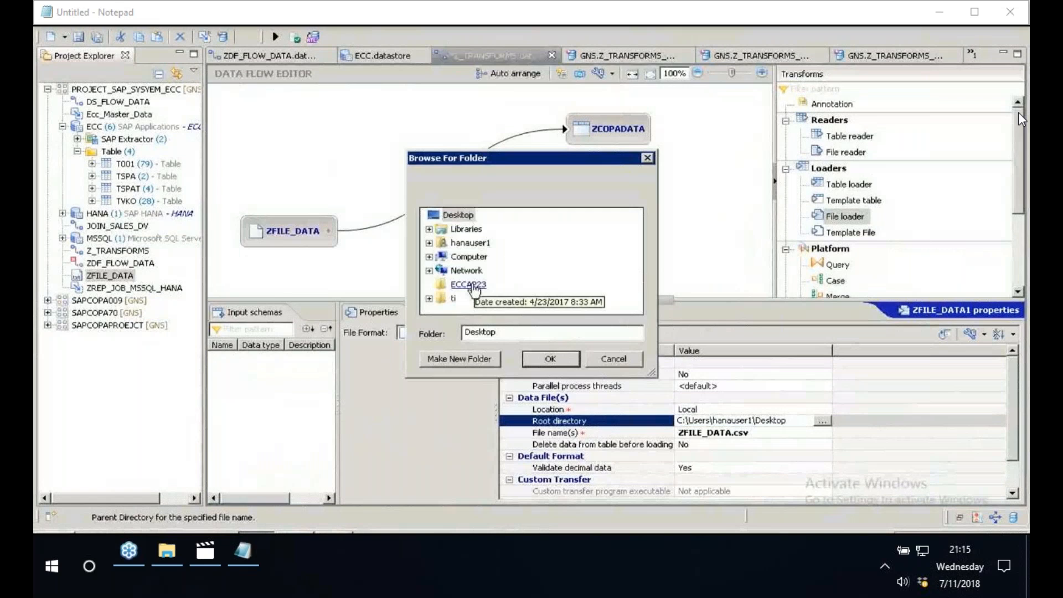
click(468, 285)
click(551, 359)
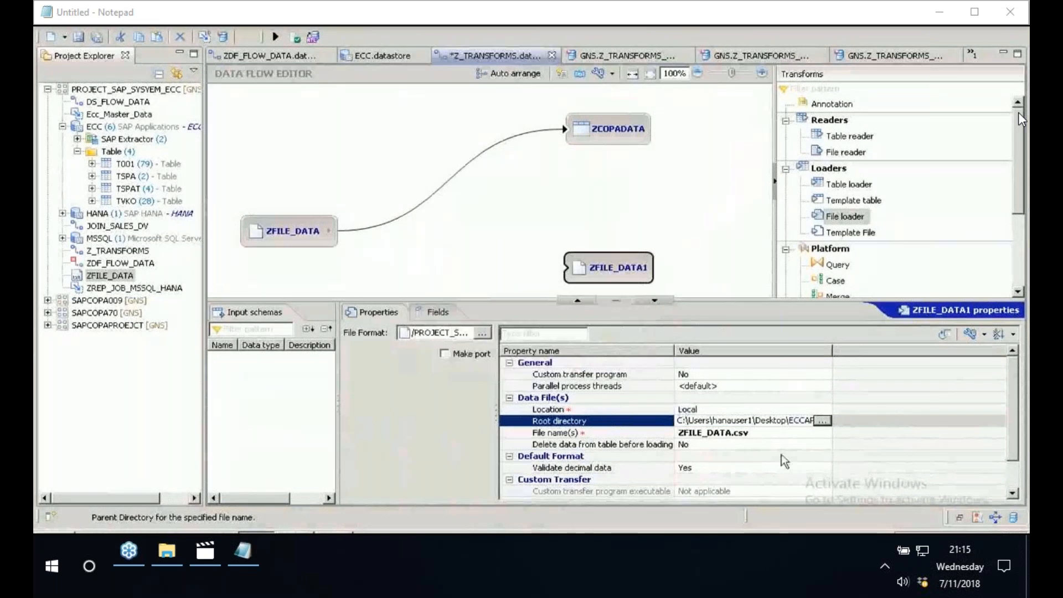
- Check the new file loader's file name and full root directory path
click(825, 437)
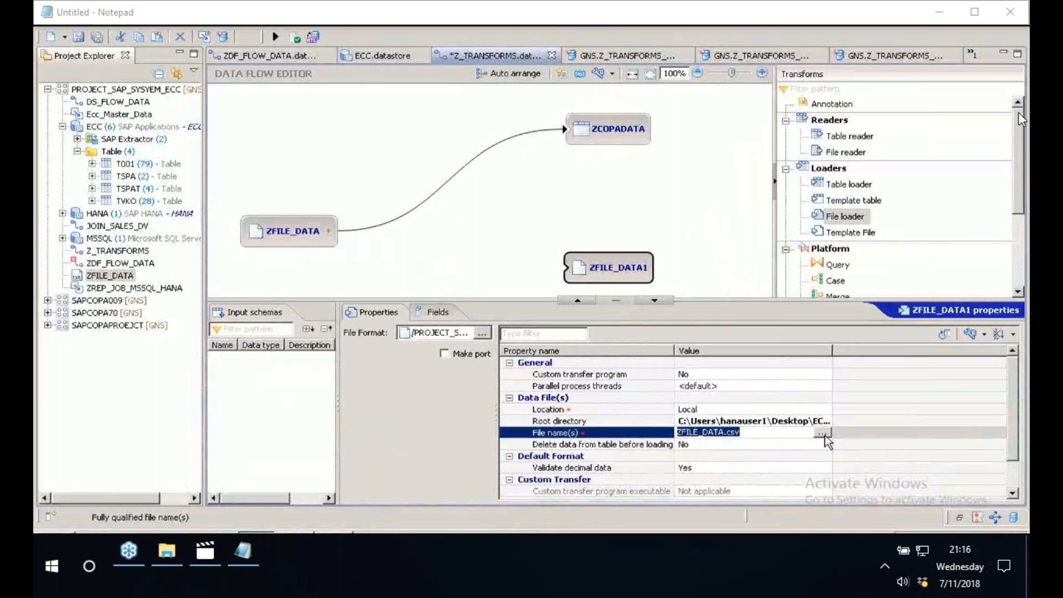
click(823, 435)
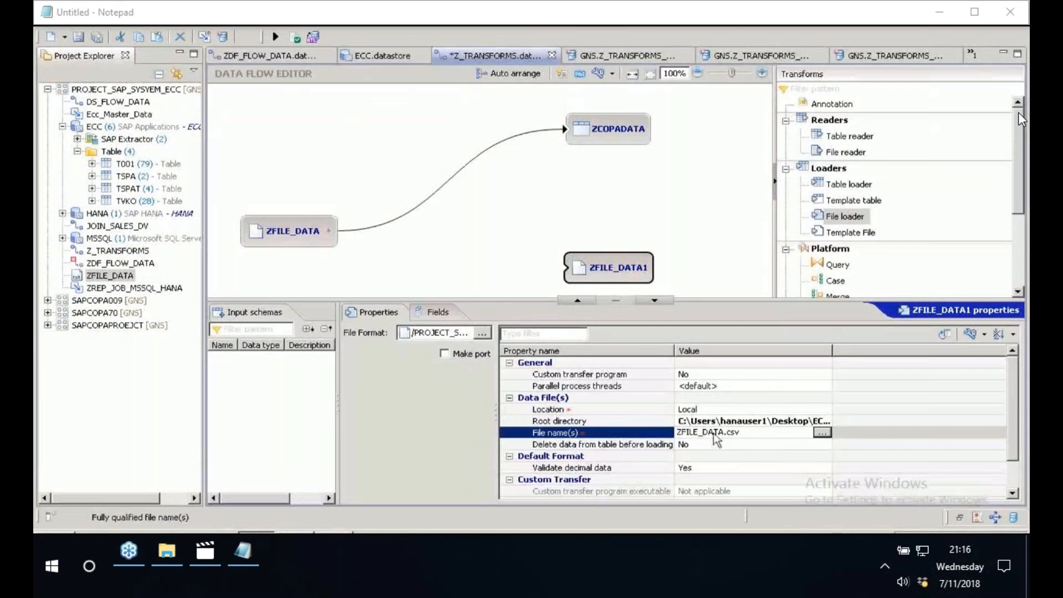
key(Up)
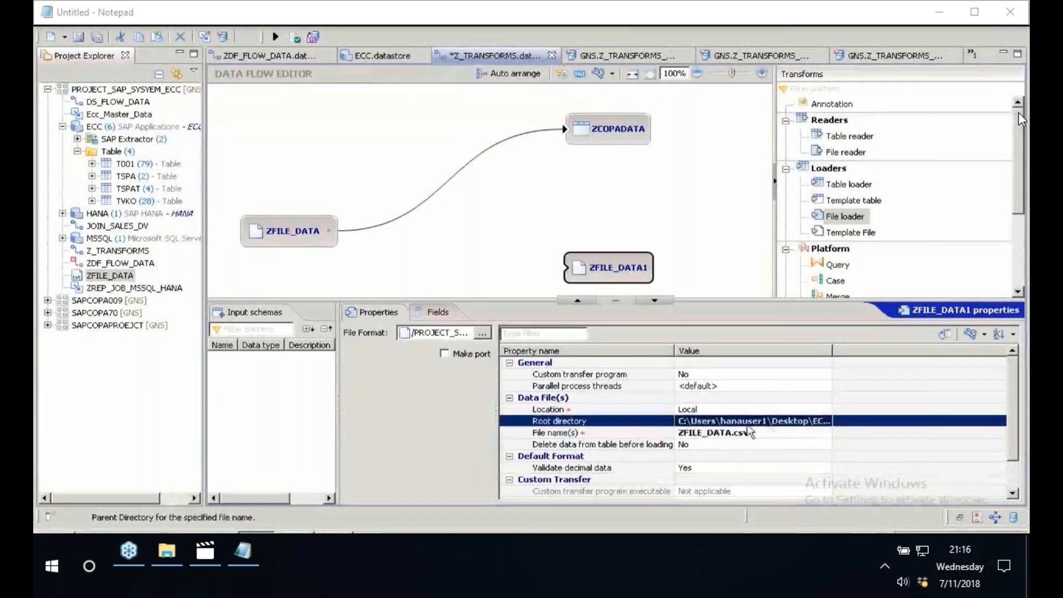
click(770, 422)
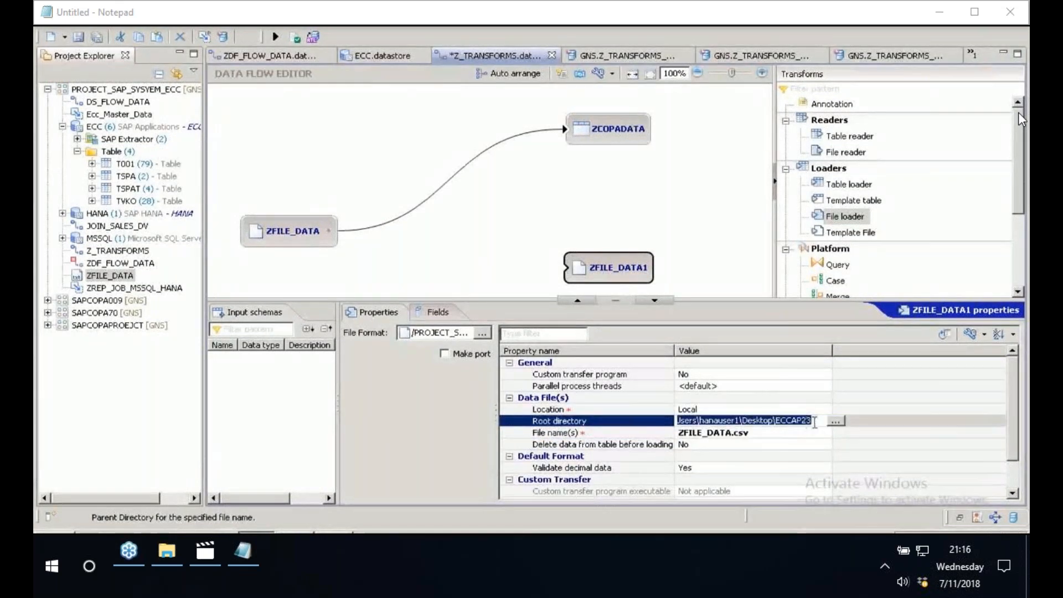
- Connect the ZFILE_DATA file reader to the ZFILE_DATA1 file loader and validate the data flow
click(329, 232)
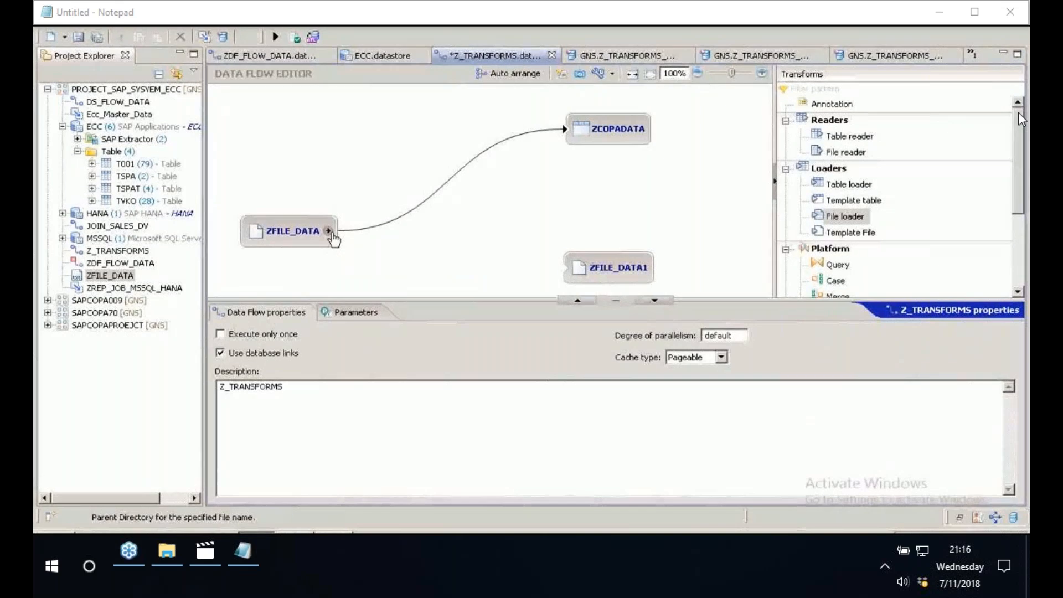
drag(332, 233, 577, 270)
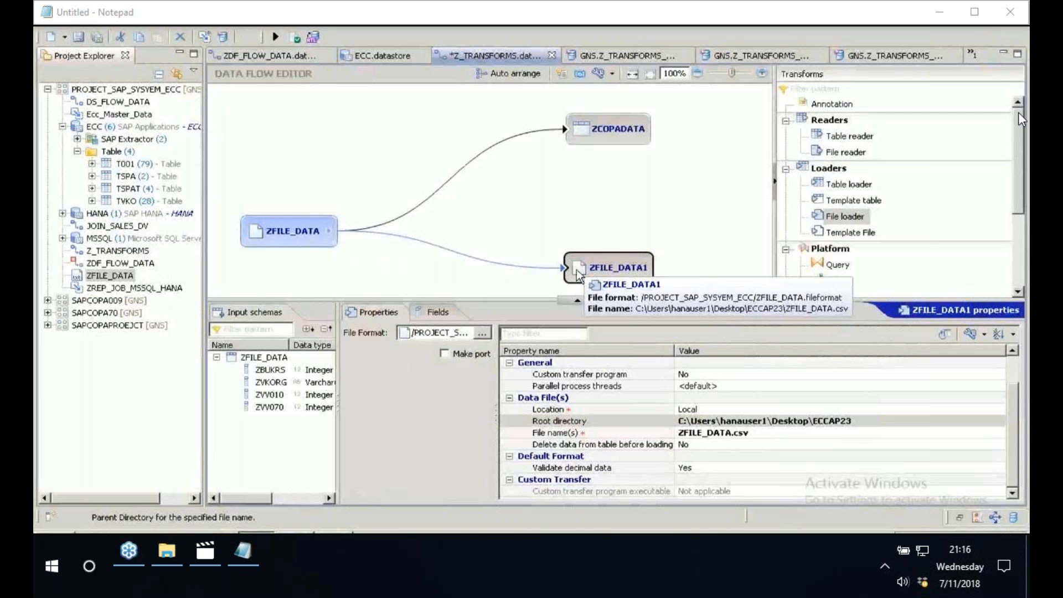
click(297, 40)
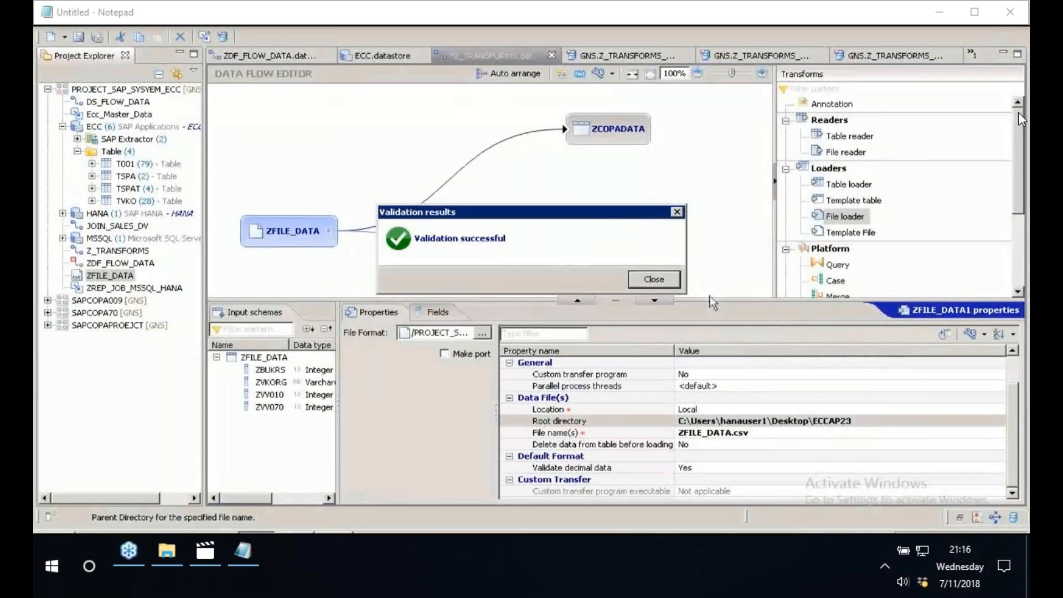
click(654, 279)
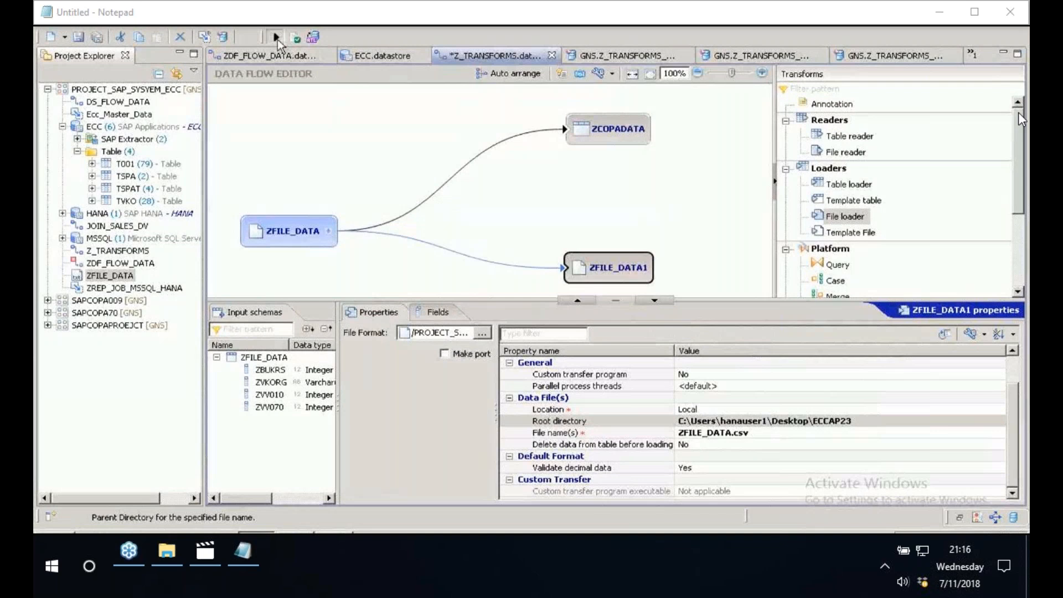
- Execute the Z_TRANSFORMS data flow on JobServer_1 @ GNS:3500 with the default execution parameters
click(276, 37)
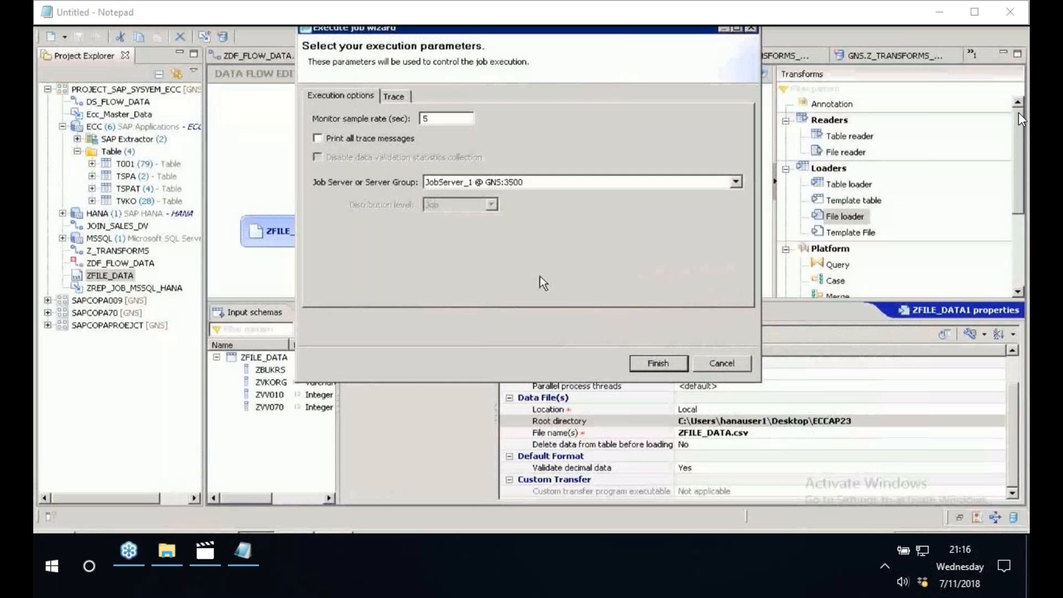
click(658, 363)
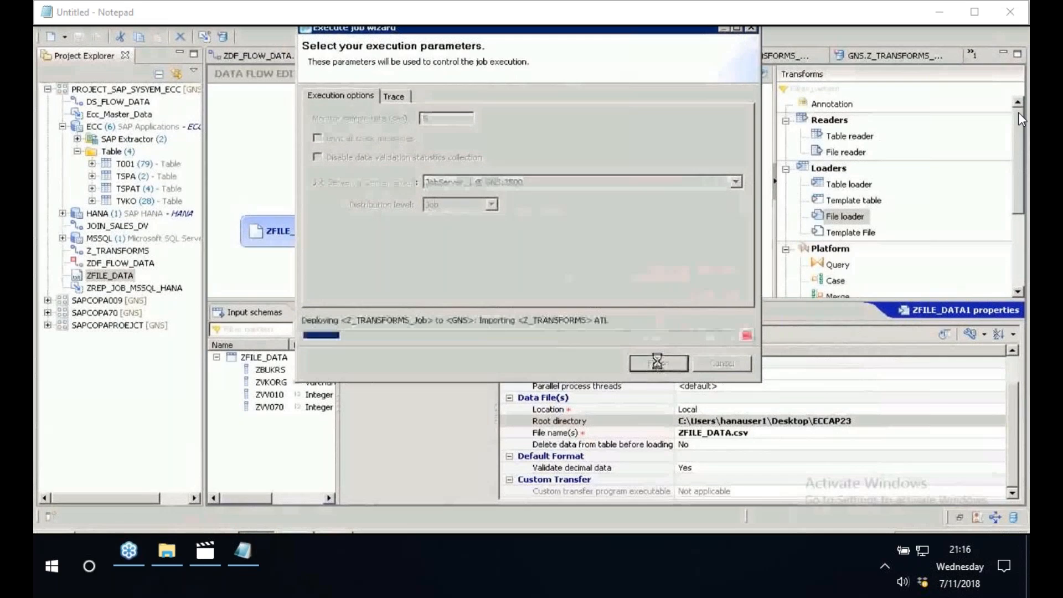
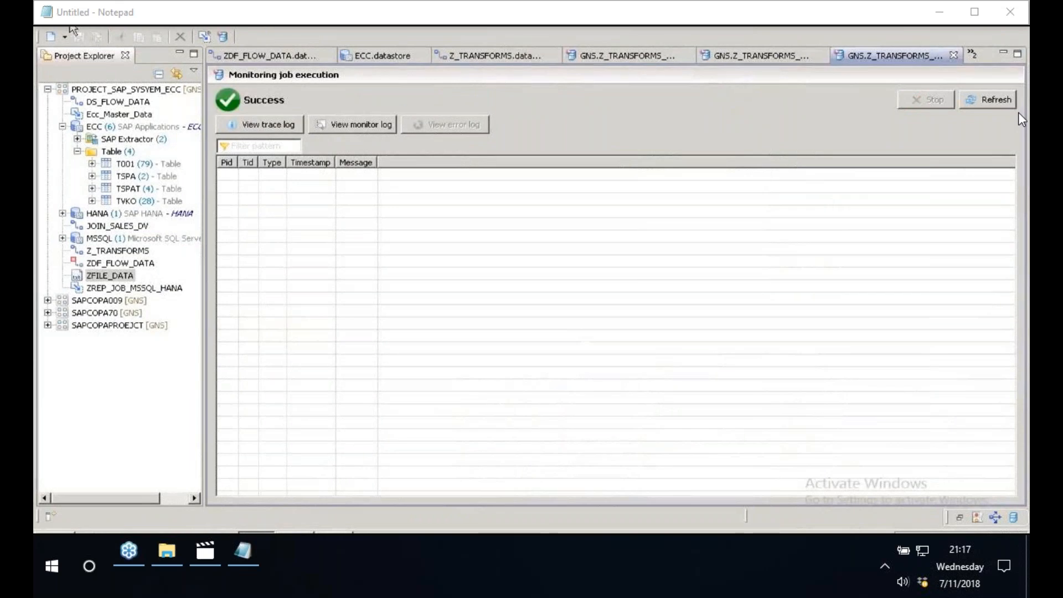
- Check the job's trace log and review the file reader, file loader and template file options for the Z_TRANSFORMS data flow
click(264, 125)
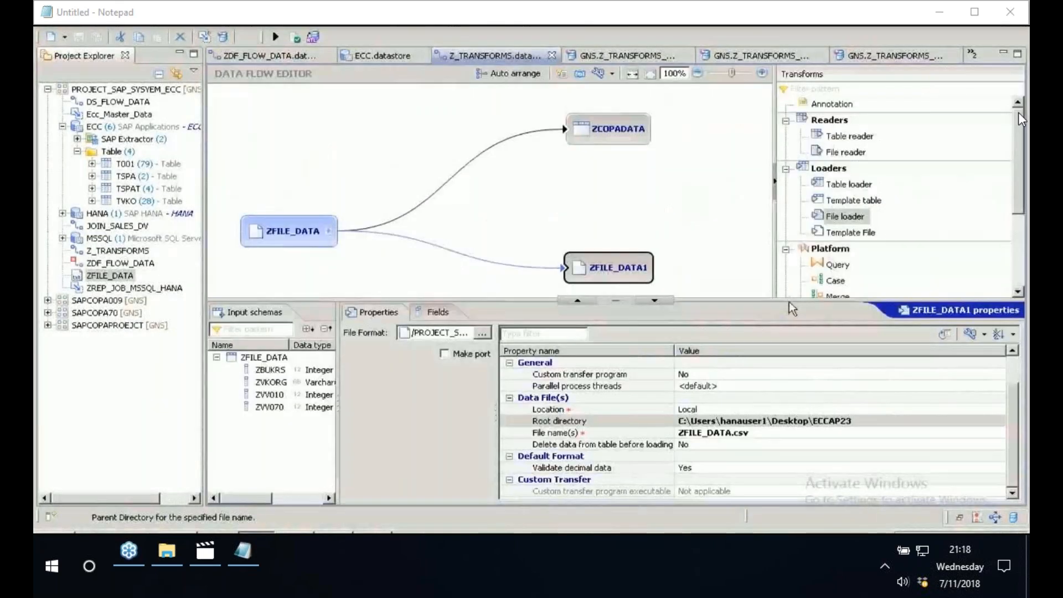
click(655, 301)
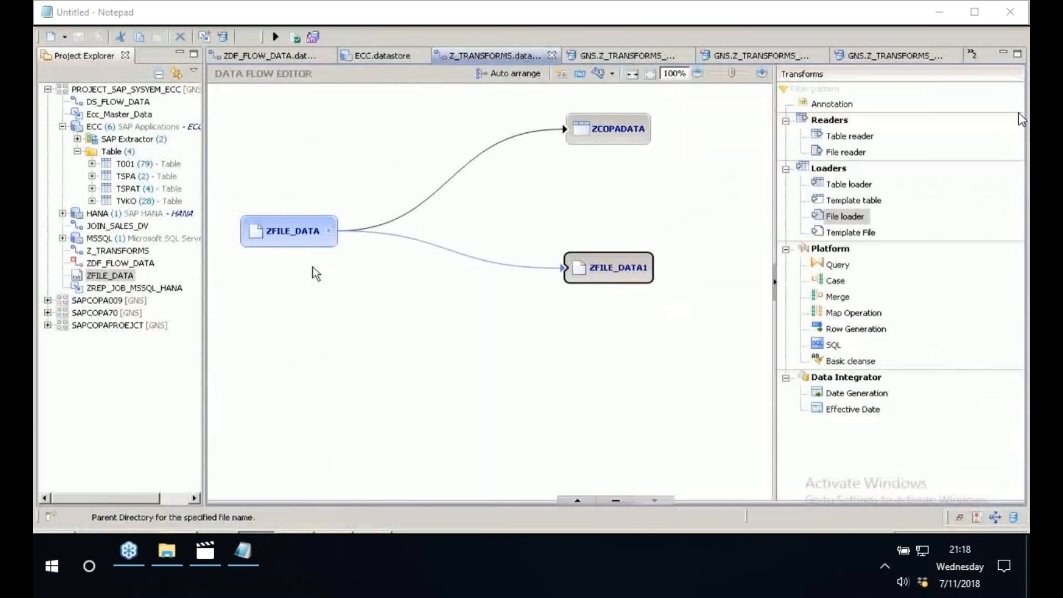
click(853, 233)
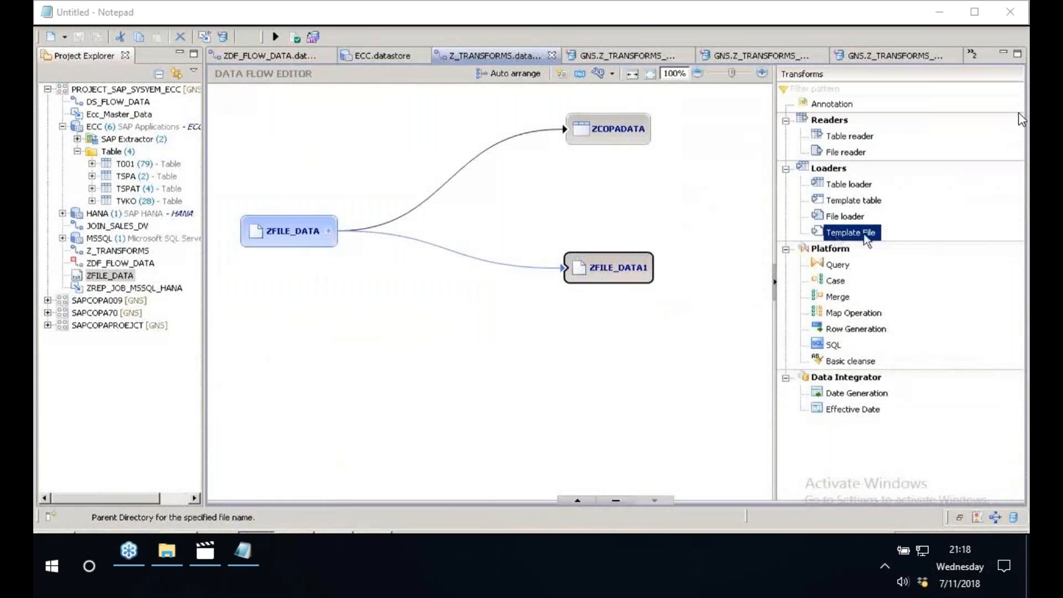
click(846, 223)
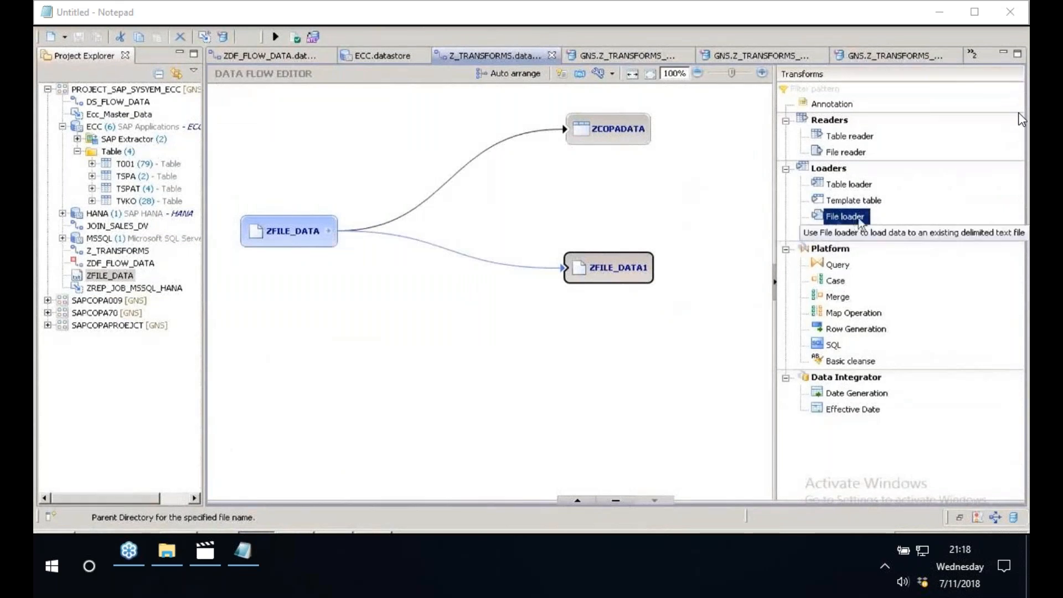
click(846, 155)
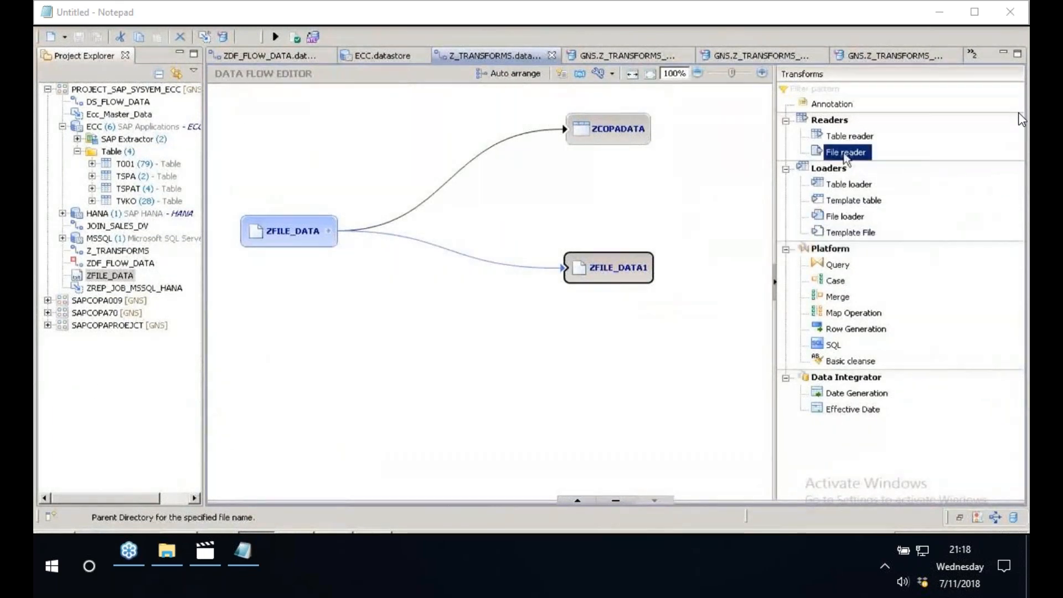
click(846, 235)
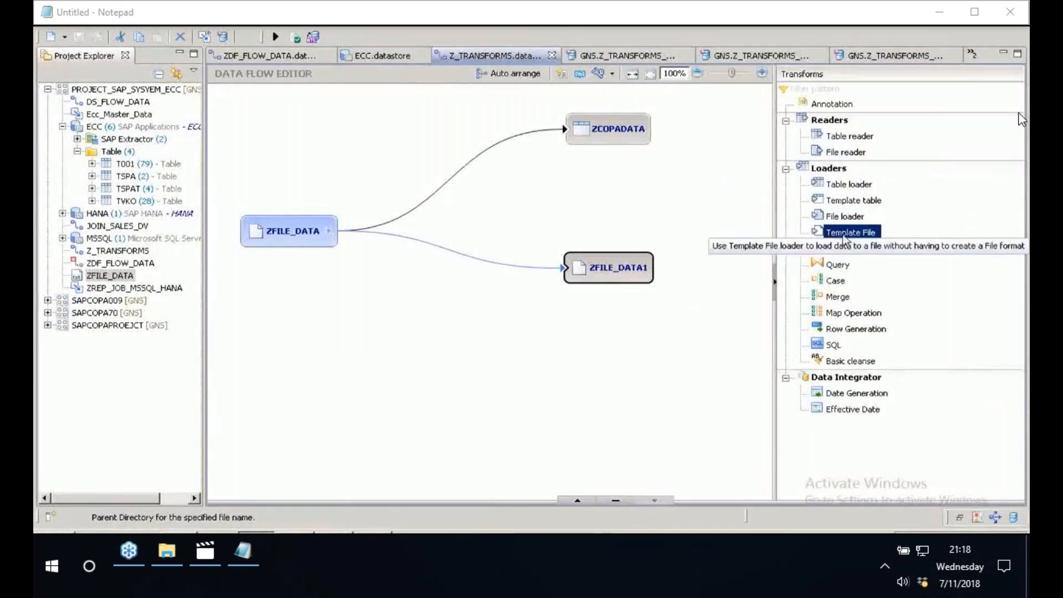
click(845, 219)
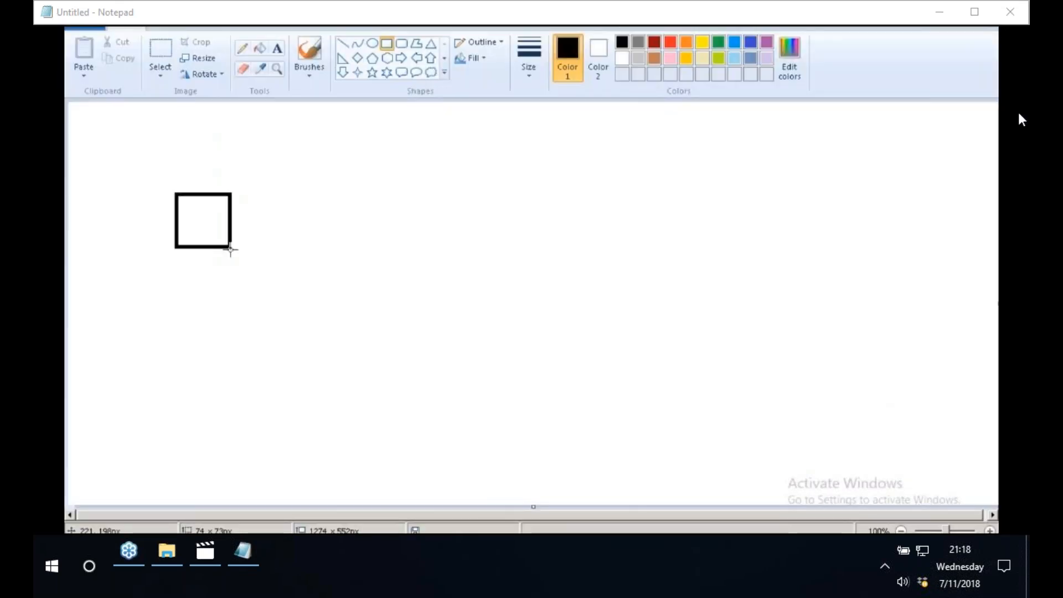
- In Paint, draw two rectangles below the existing square and another box above it, offset to the right
click(176, 327)
drag(174, 308, 253, 363)
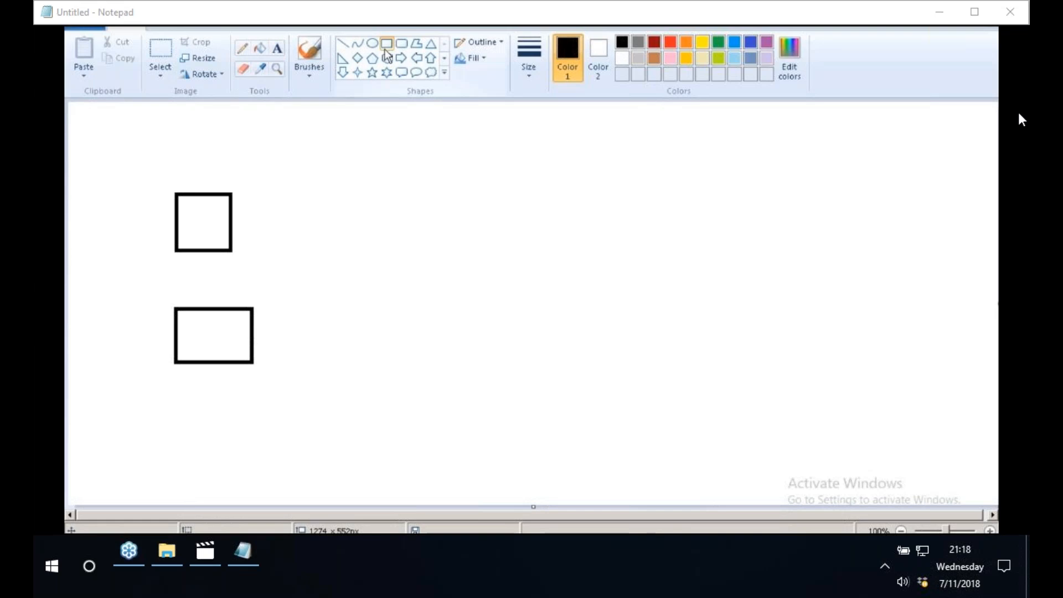
drag(206, 426, 271, 495)
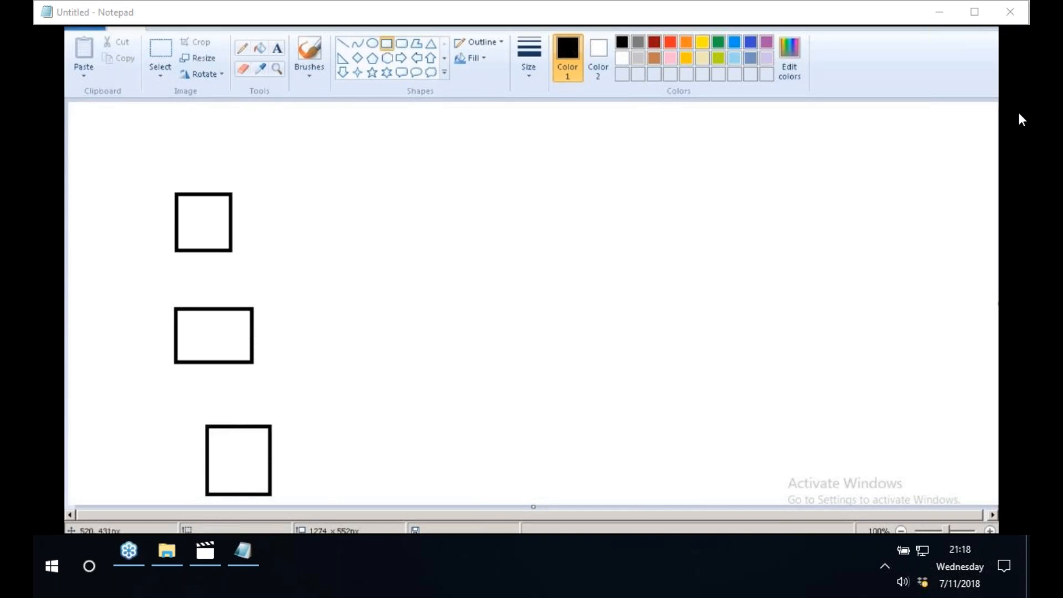
drag(297, 109, 370, 173)
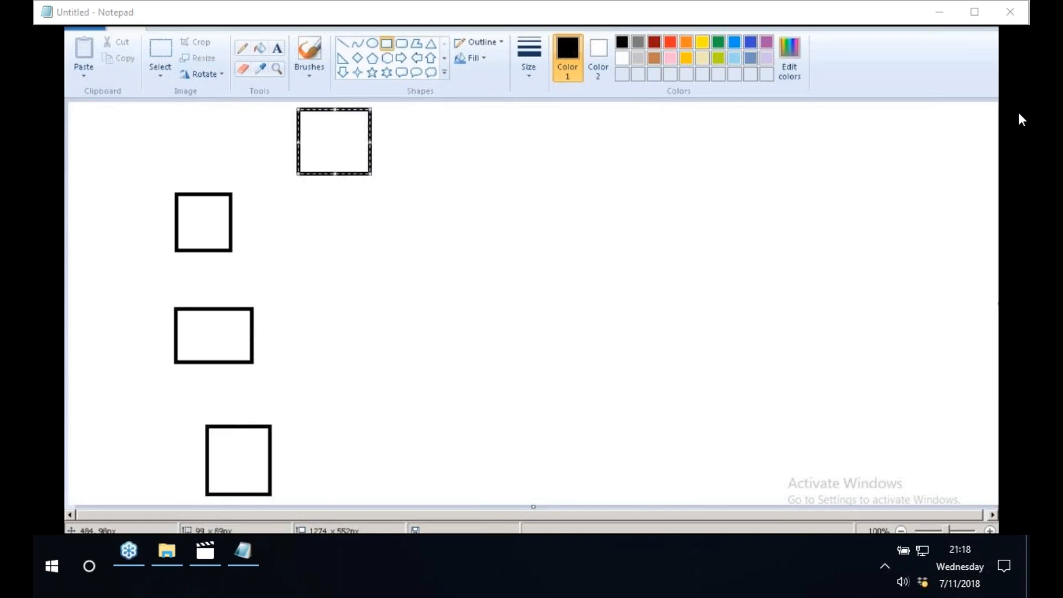
- Label the topmost box CODE, the small square TABLE and the wide rectangle FILE, placing each text beside its box
click(277, 48)
click(402, 151)
text(CODE)
click(280, 237)
click(263, 229)
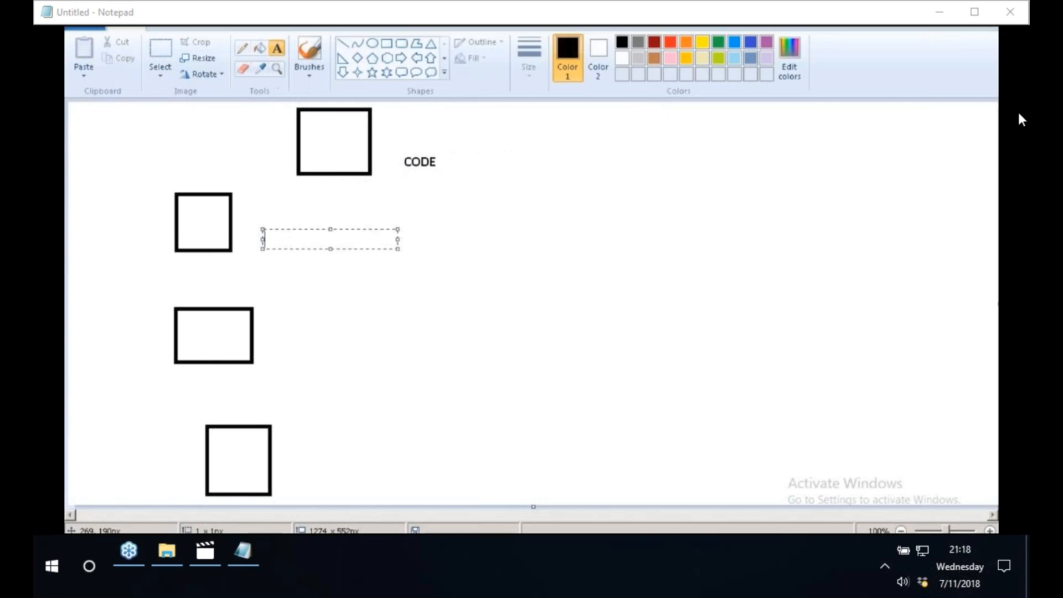
text(TABLE)
click(334, 317)
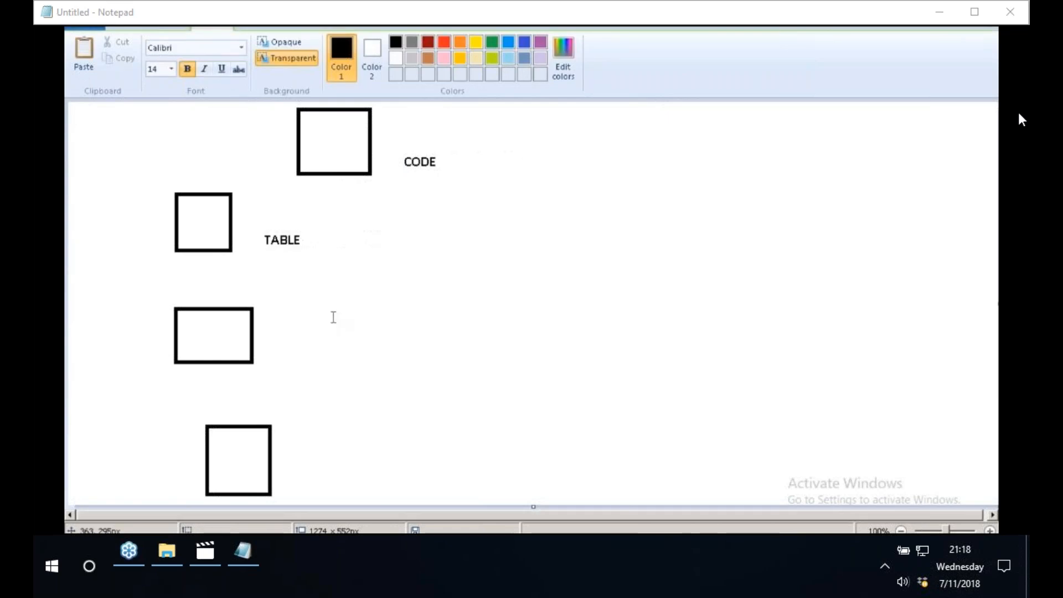
click(275, 319)
text(FILE)
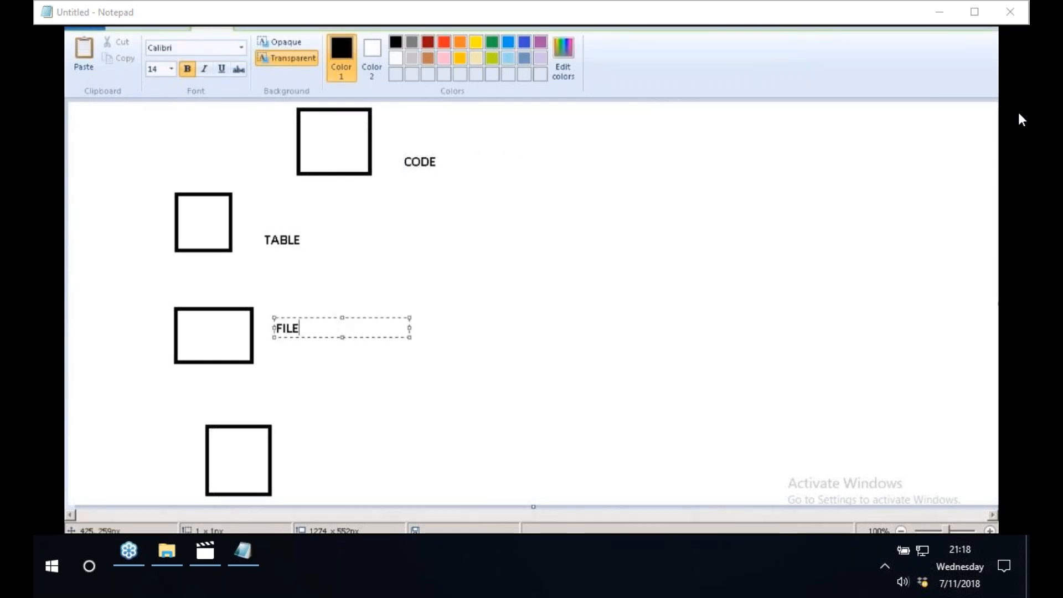
click(382, 280)
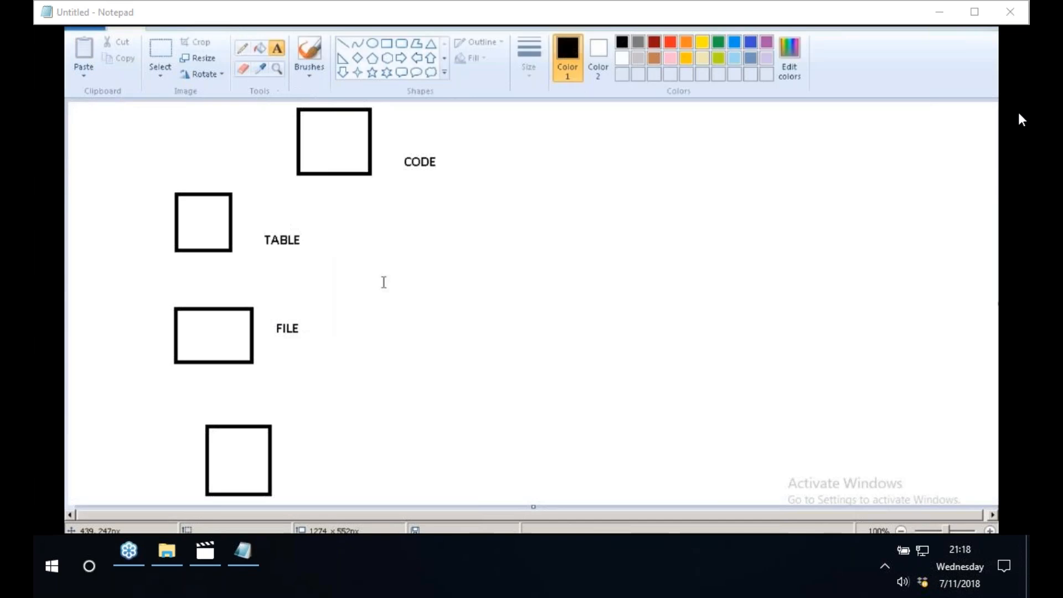
- Add the text SAP just above the box labelled TABLE
click(222, 163)
text(SAP)
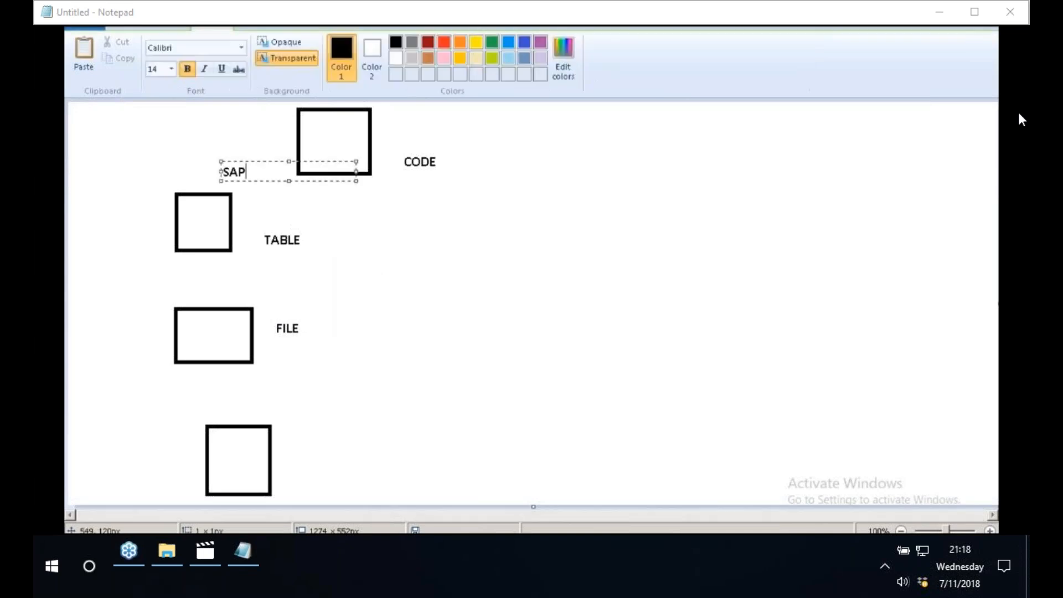
click(522, 181)
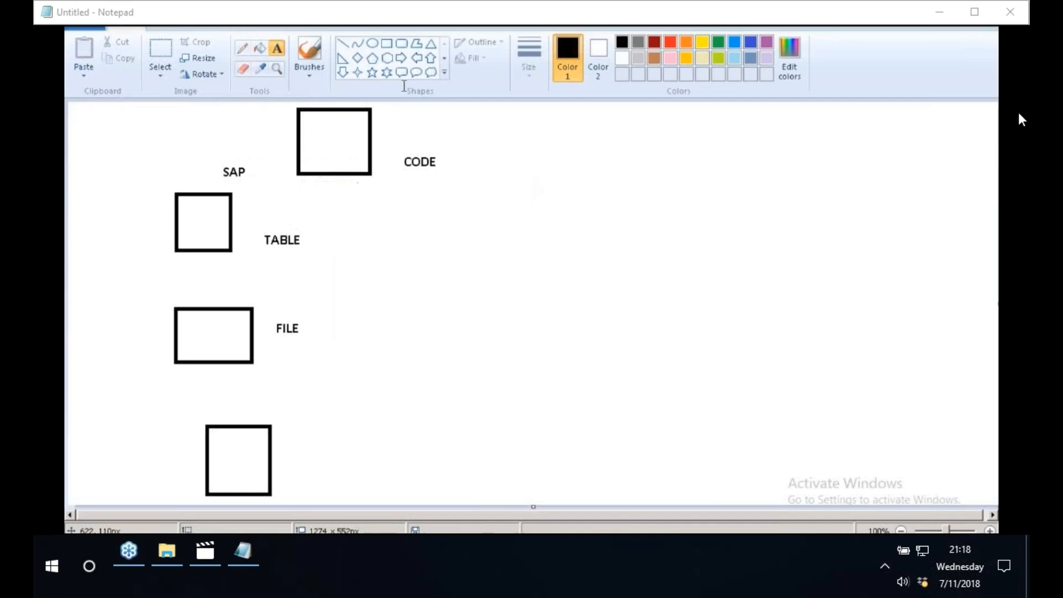
- Frame the CODE label with a rectangle and add the text SQL TRANSFORM above it
click(386, 43)
drag(394, 148, 447, 179)
click(277, 49)
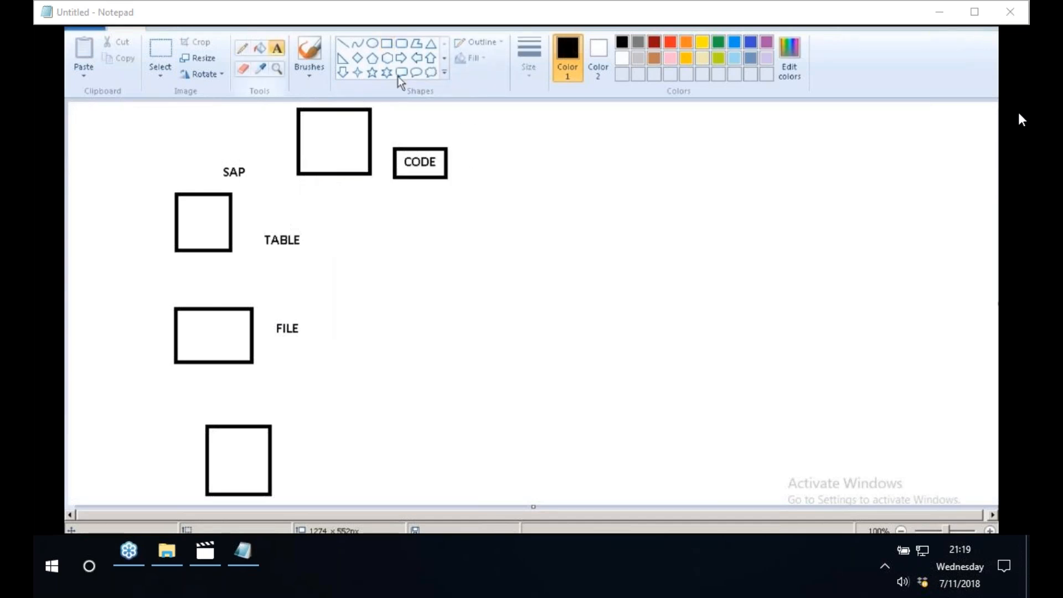
click(407, 110)
text(SQL TRA)
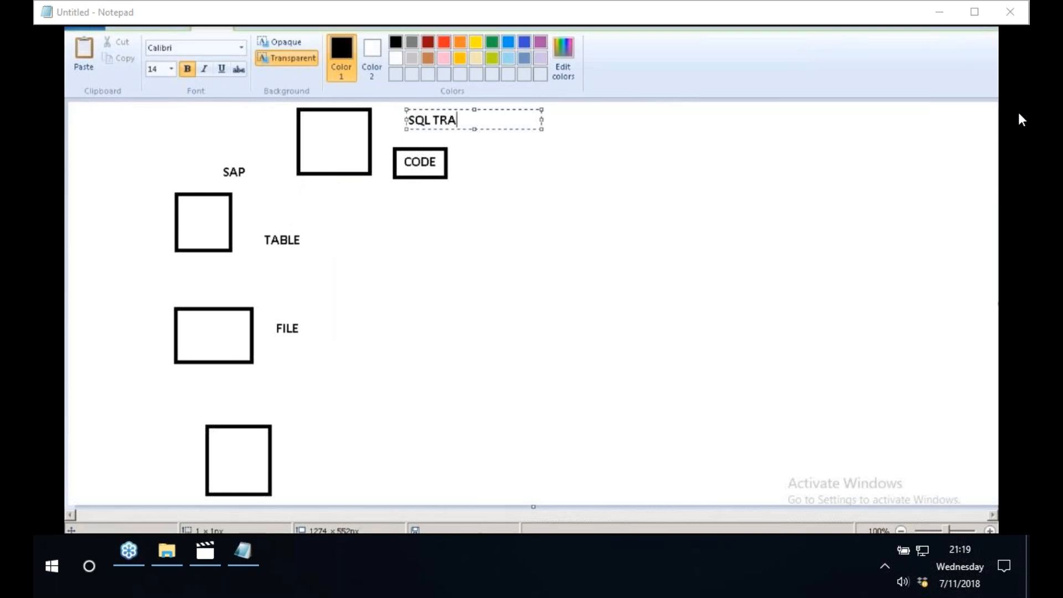
text(NSFORM)
click(589, 207)
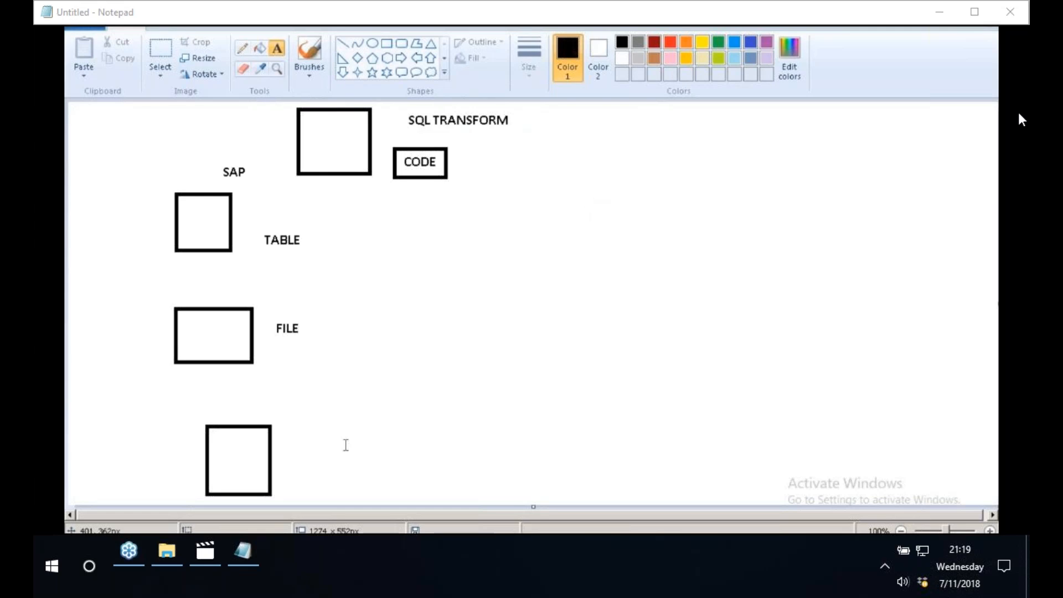
- Switch to the Data Services Workbench, place an SQL transform in the empty SQL_DF data flow and open its properties
key(alt+Tab)
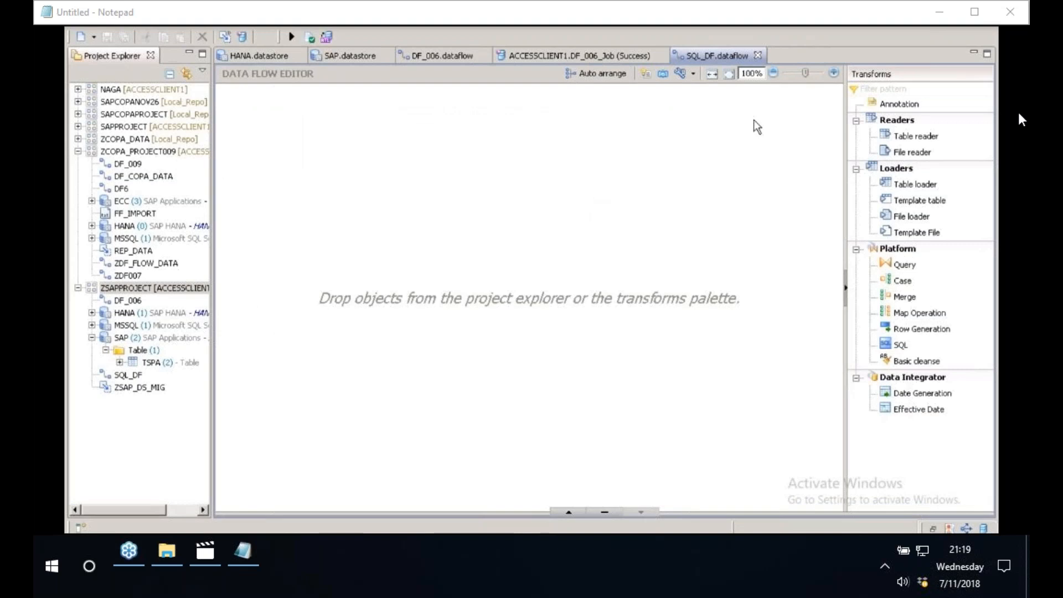
click(916, 188)
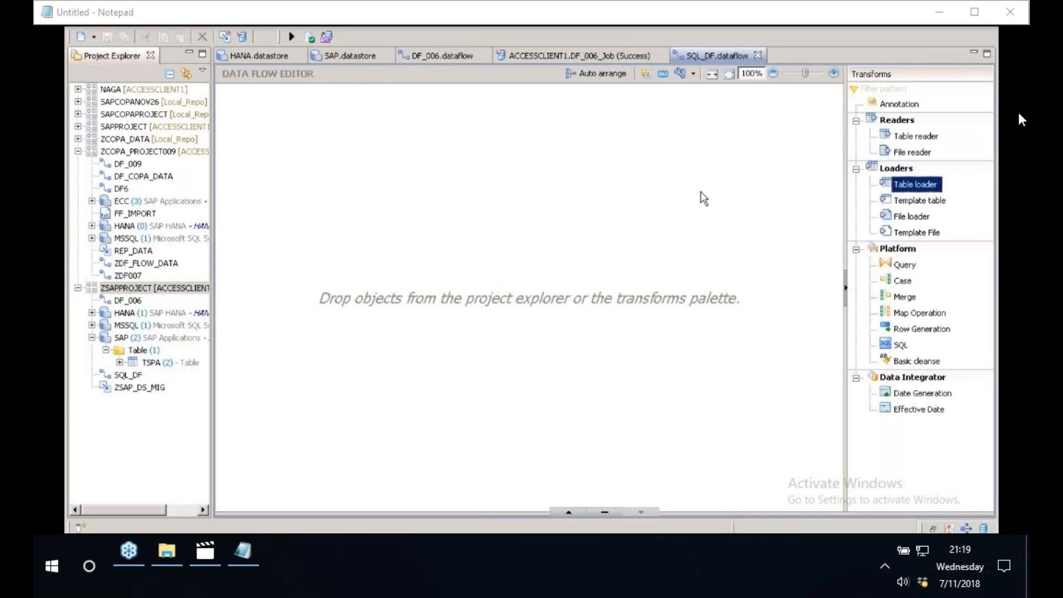
click(895, 348)
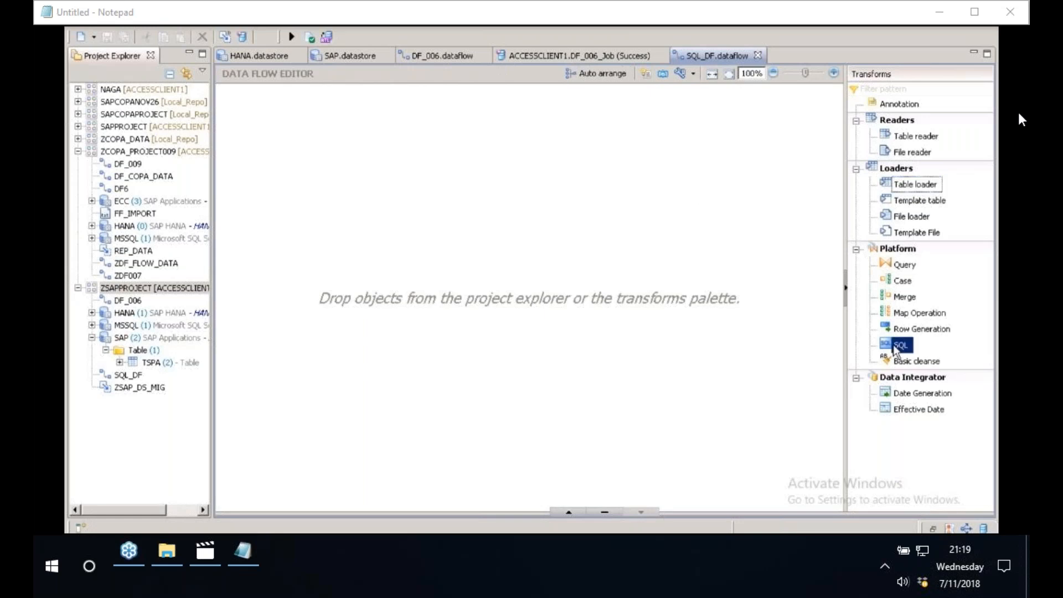
click(273, 190)
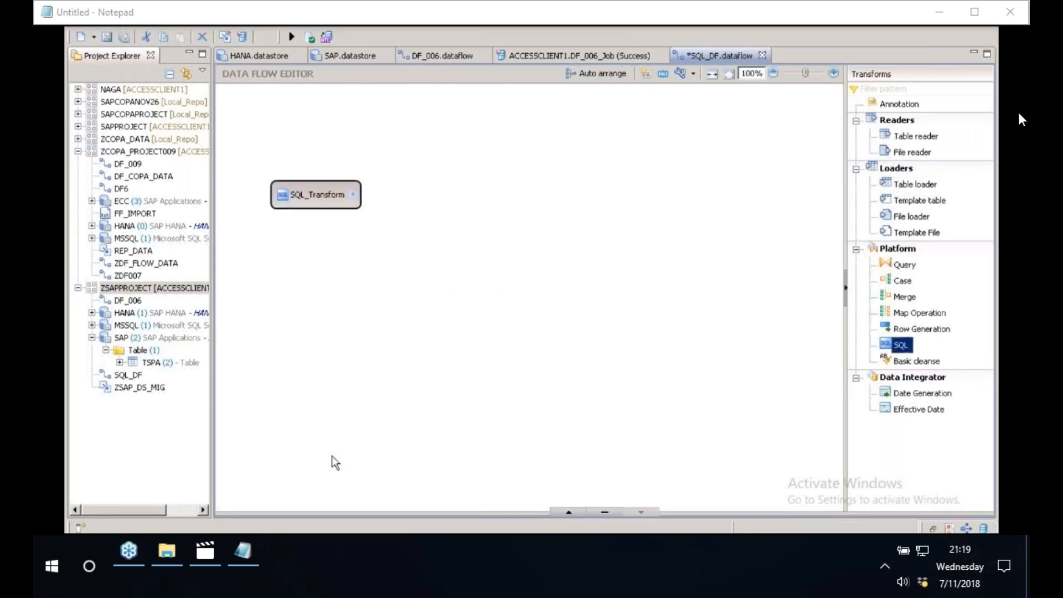
drag(332, 514, 355, 365)
click(307, 197)
click(307, 199)
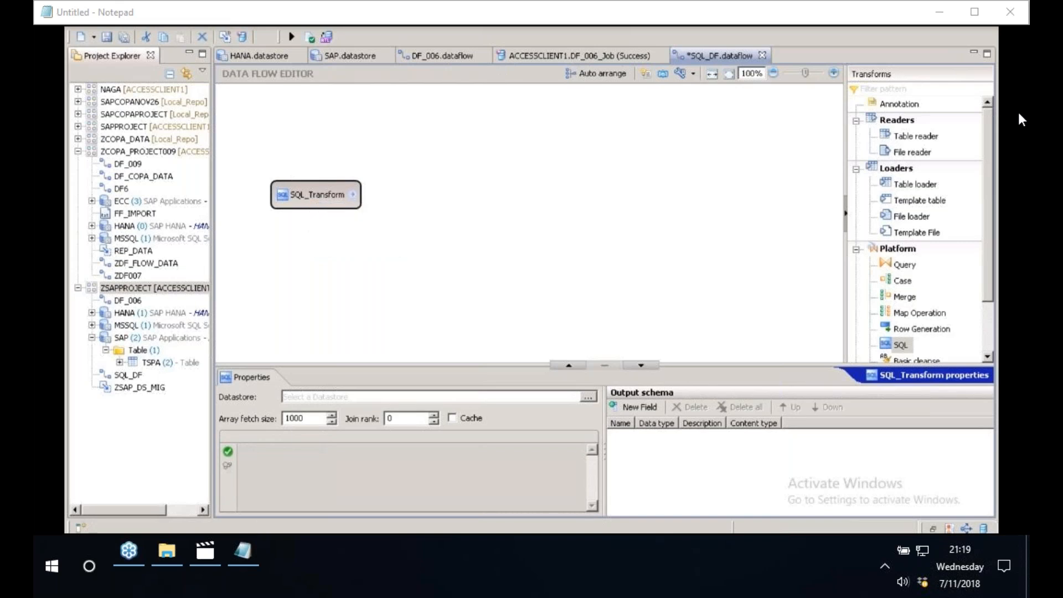
- Switch to SAP HANA Studio and locate the sap package in the Content folder of the EDB system
click(220, 526)
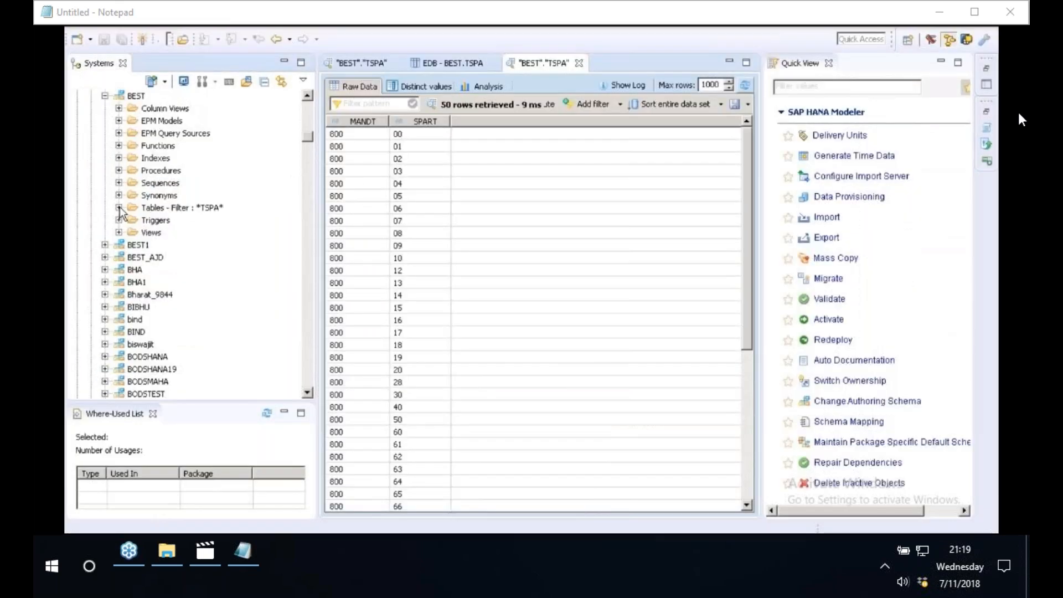
scroll(120, 209, up, 10)
click(92, 120)
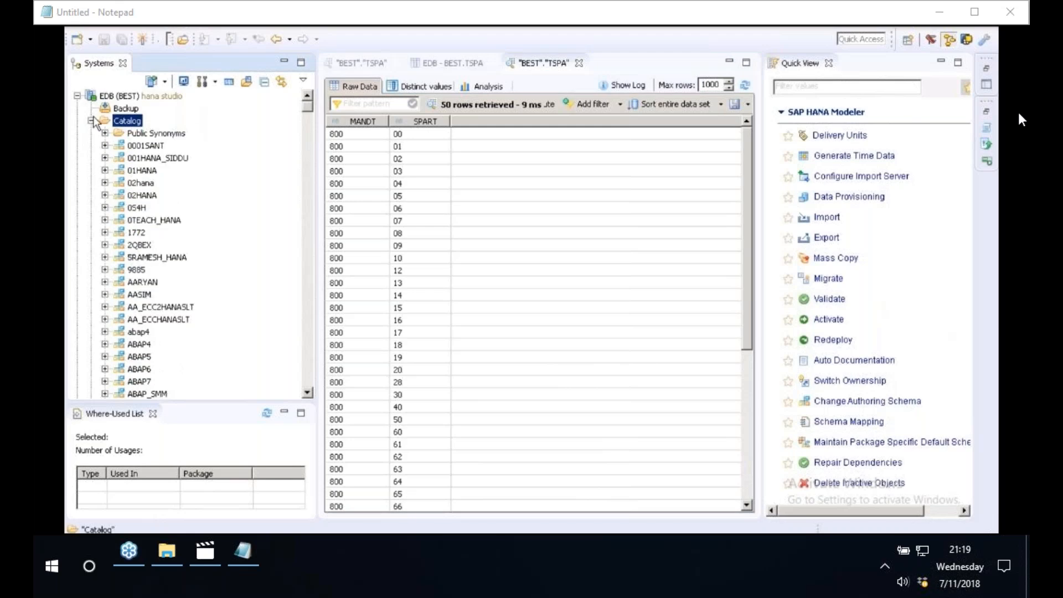
click(91, 120)
click(91, 133)
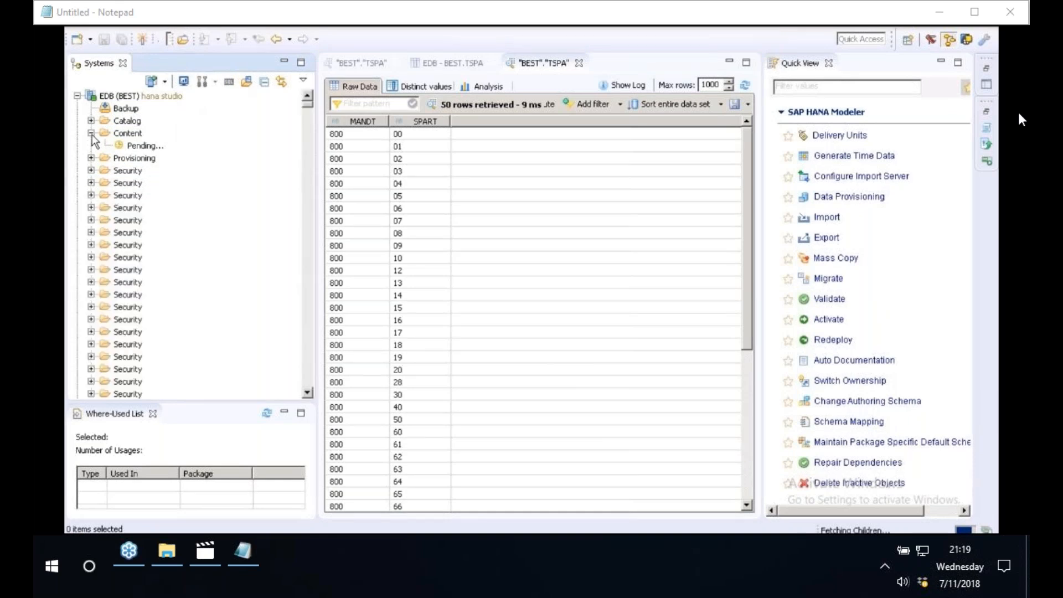
click(145, 183)
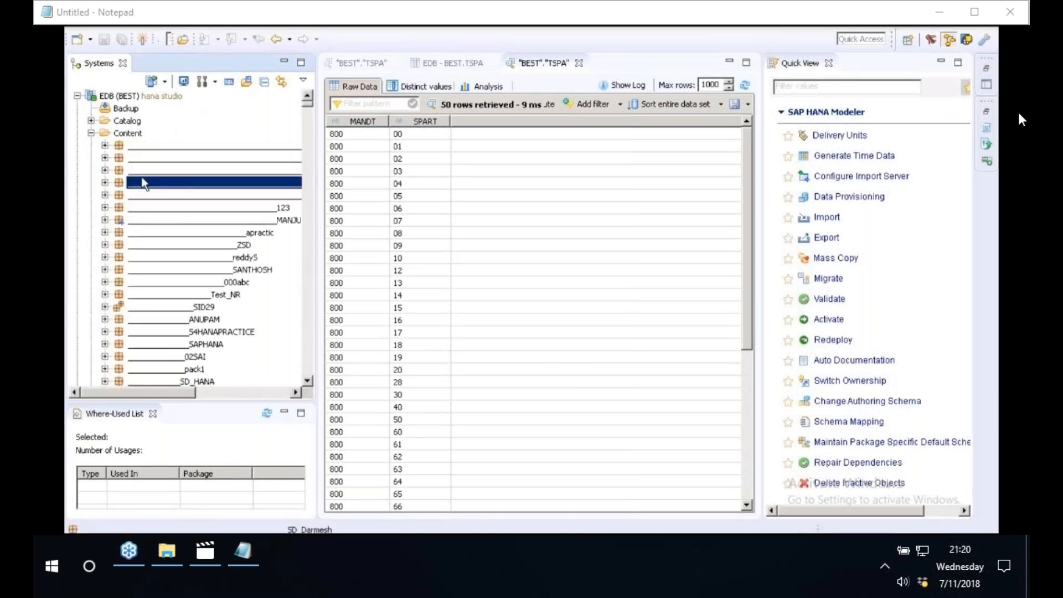
text(sap)
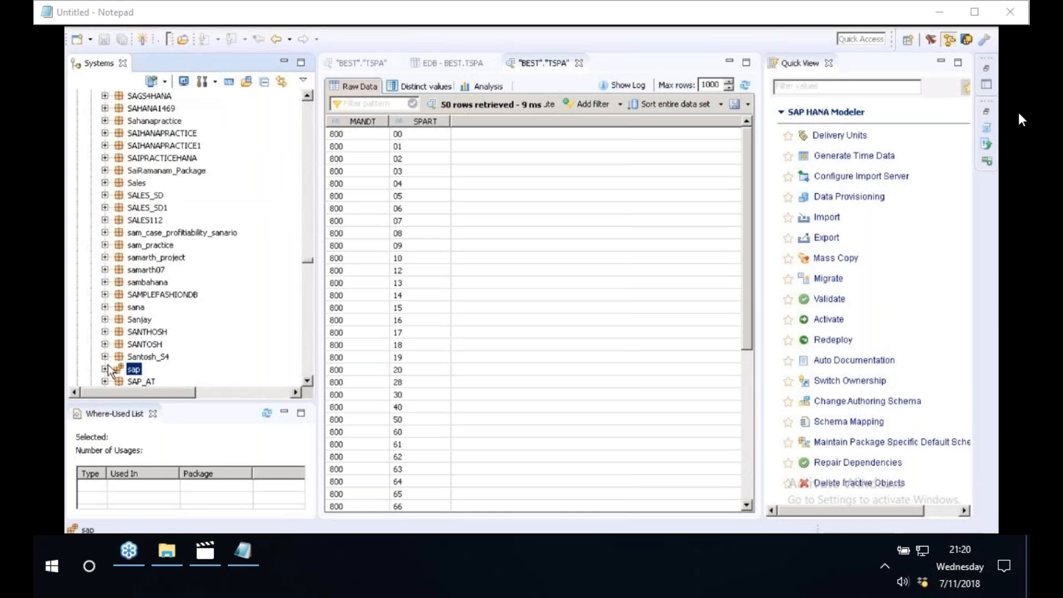
- Expand the sap package down to hba and ecc and find the CompanyCode entry
click(105, 368)
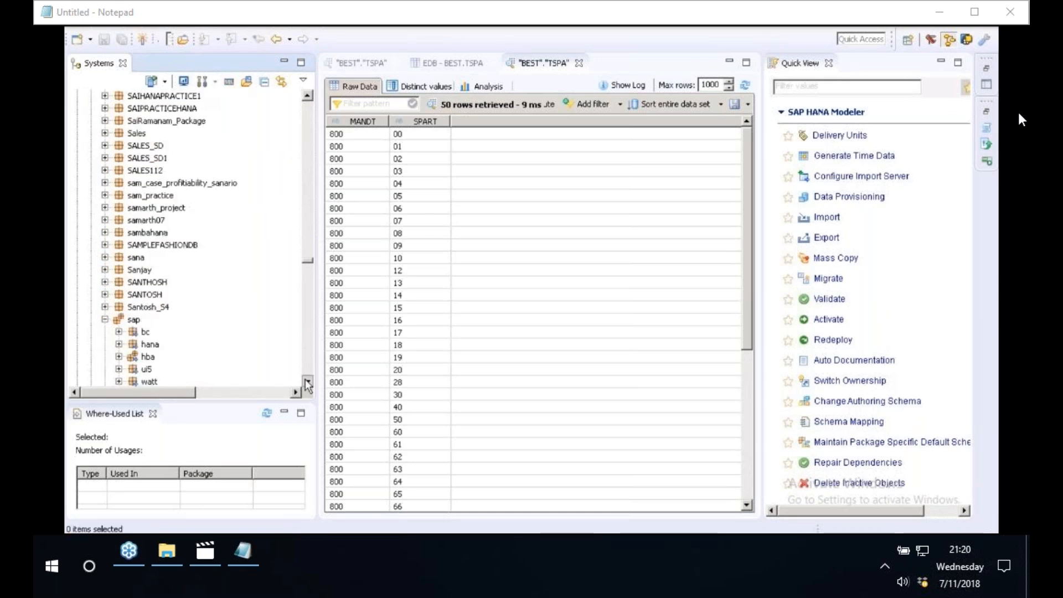
scroll(121, 236, down, 5)
click(119, 232)
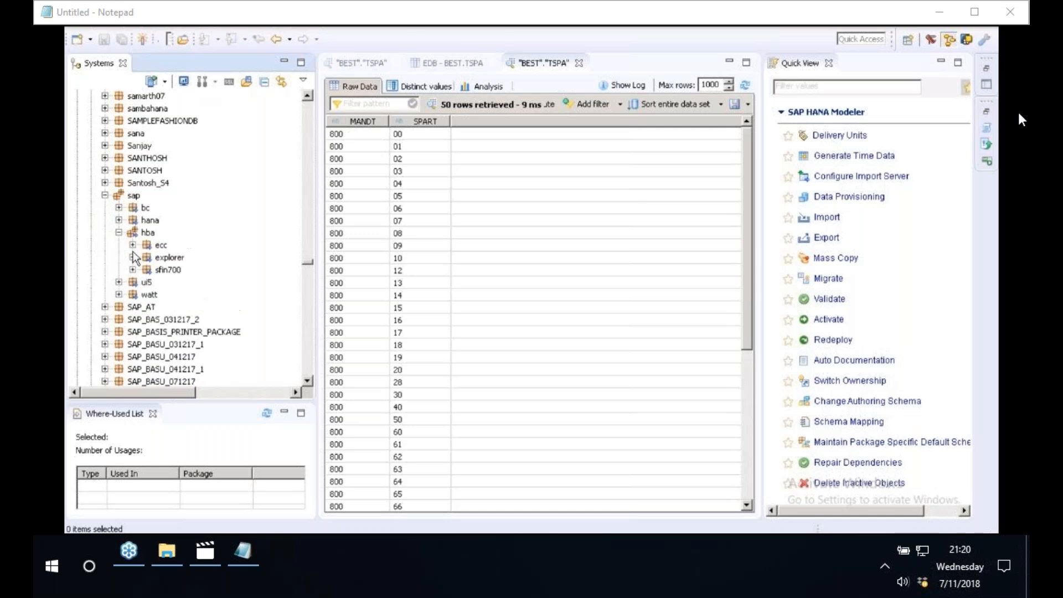
click(133, 245)
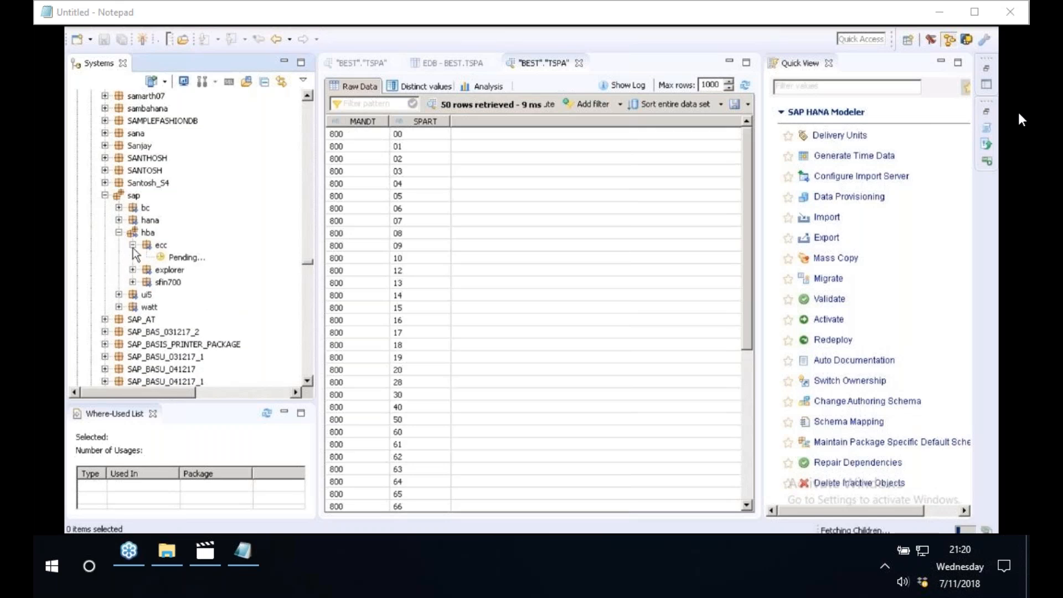
double_click(204, 258)
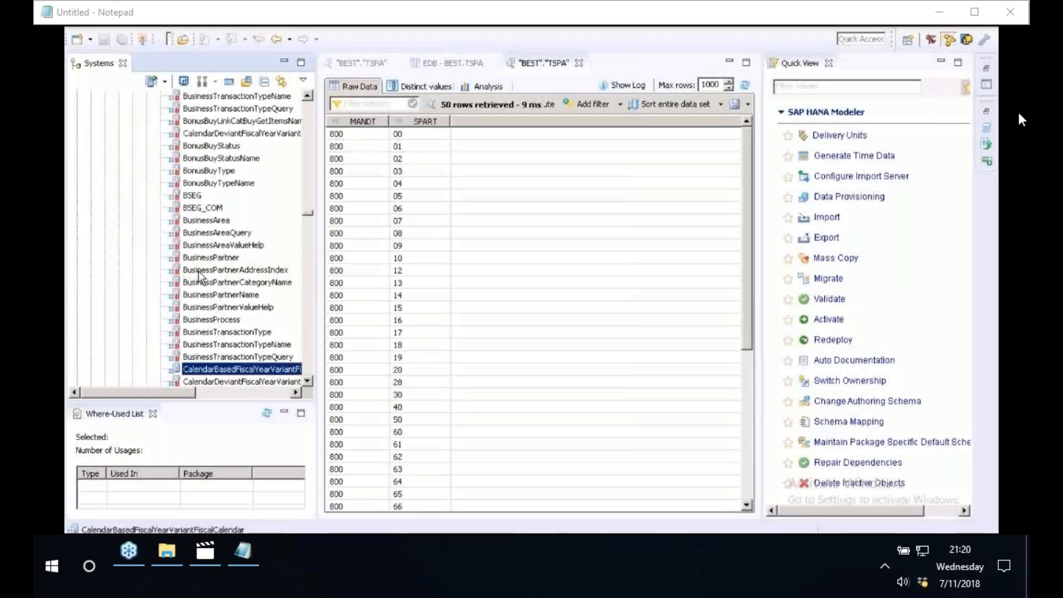
text(ompanyc)
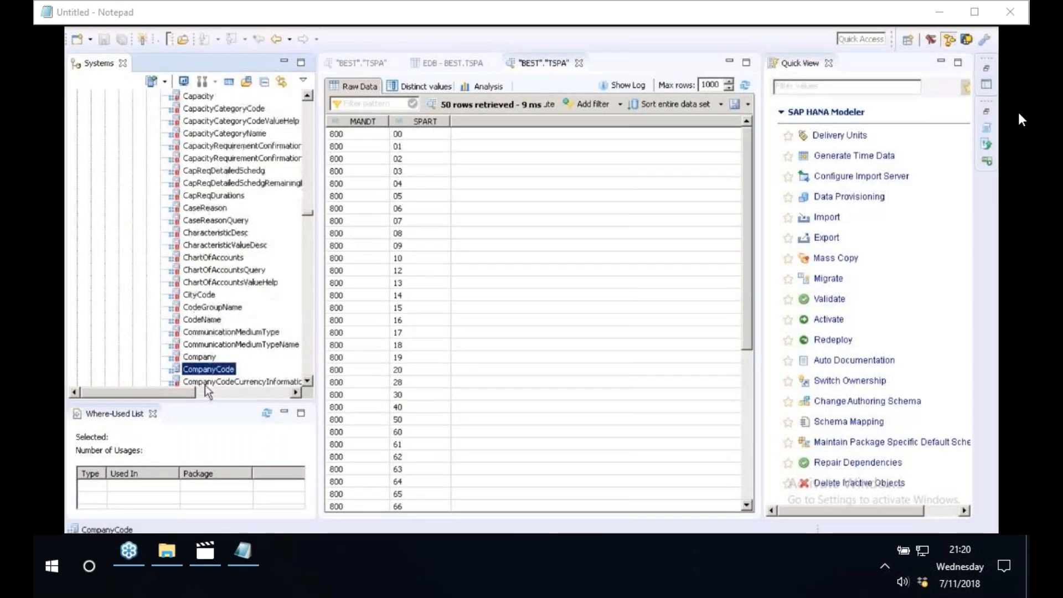
scroll(202, 373, down, 1)
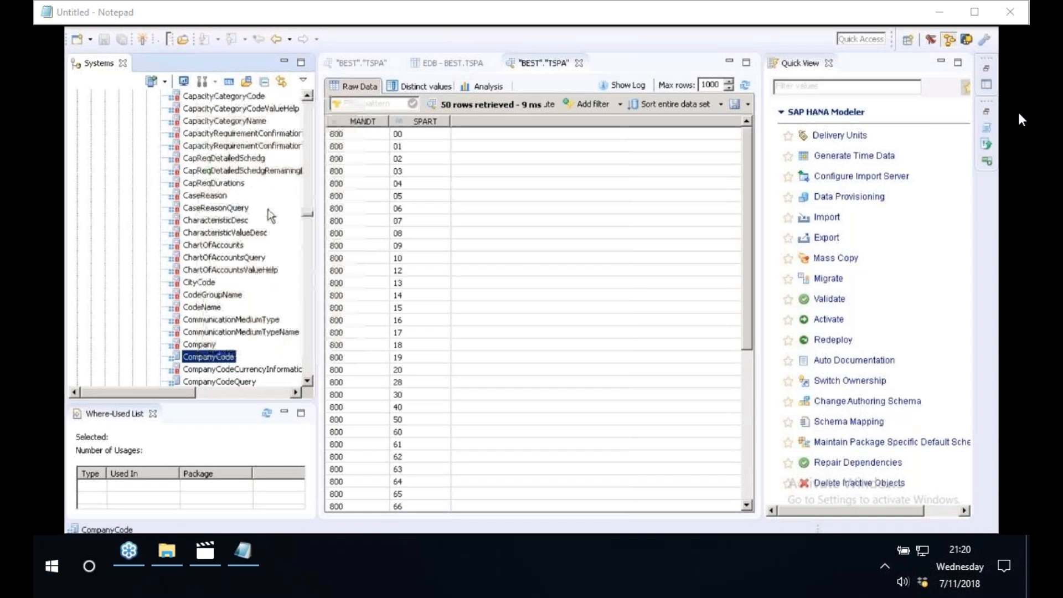
- Preview the CompanyCode view's raw data and open the Generated SQL entry in its Data Explorer log
click(459, 298)
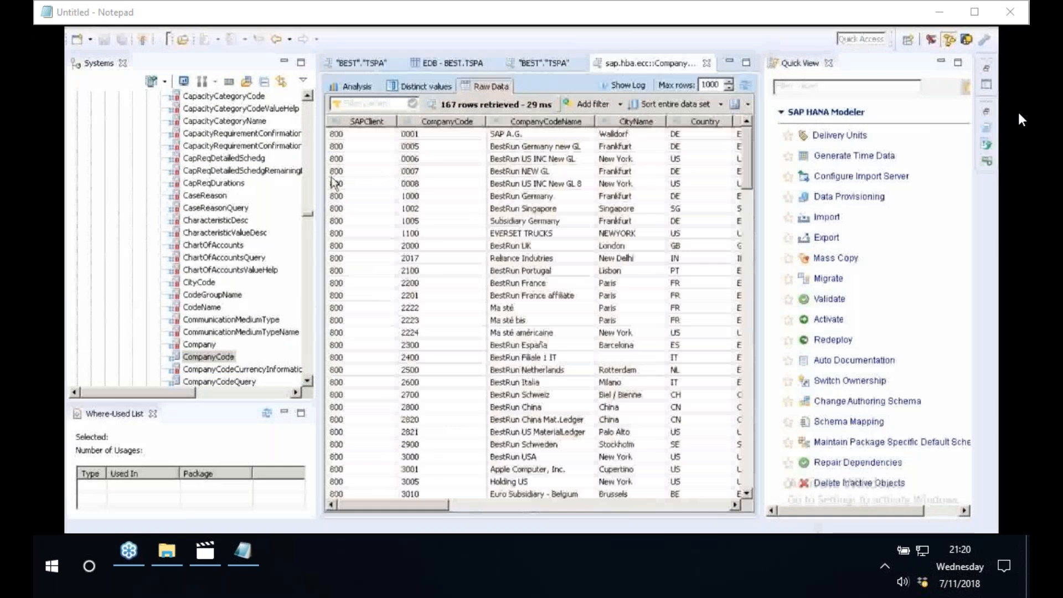
drag(332, 181, 228, 172)
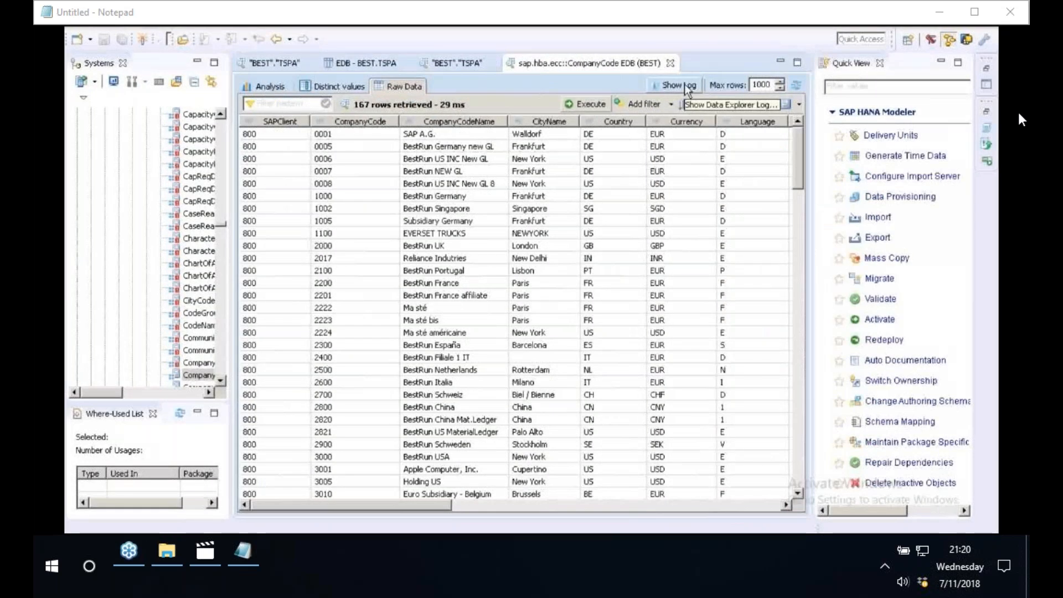
click(687, 86)
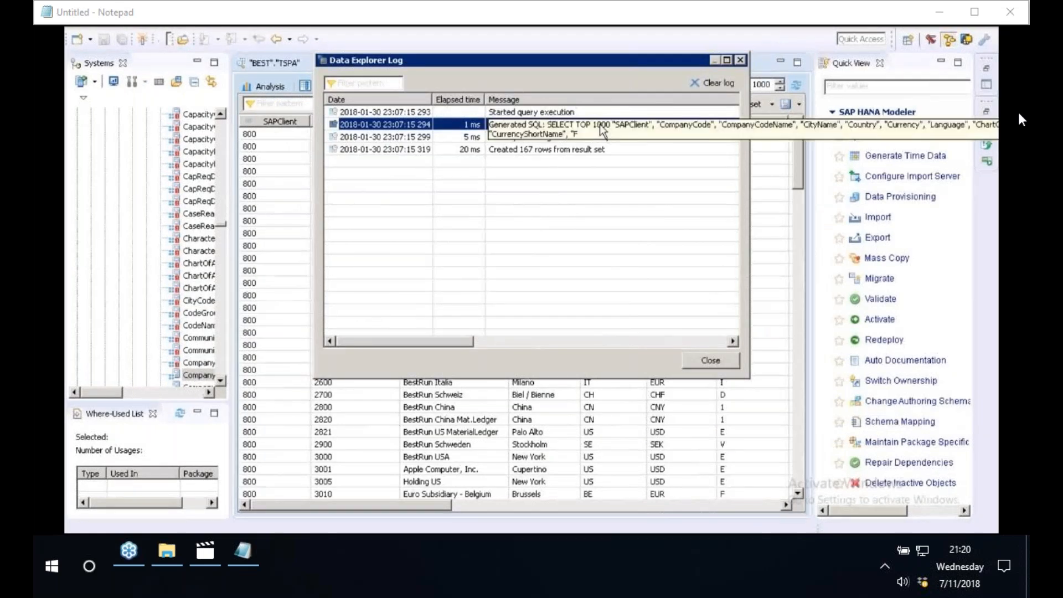
double_click(602, 129)
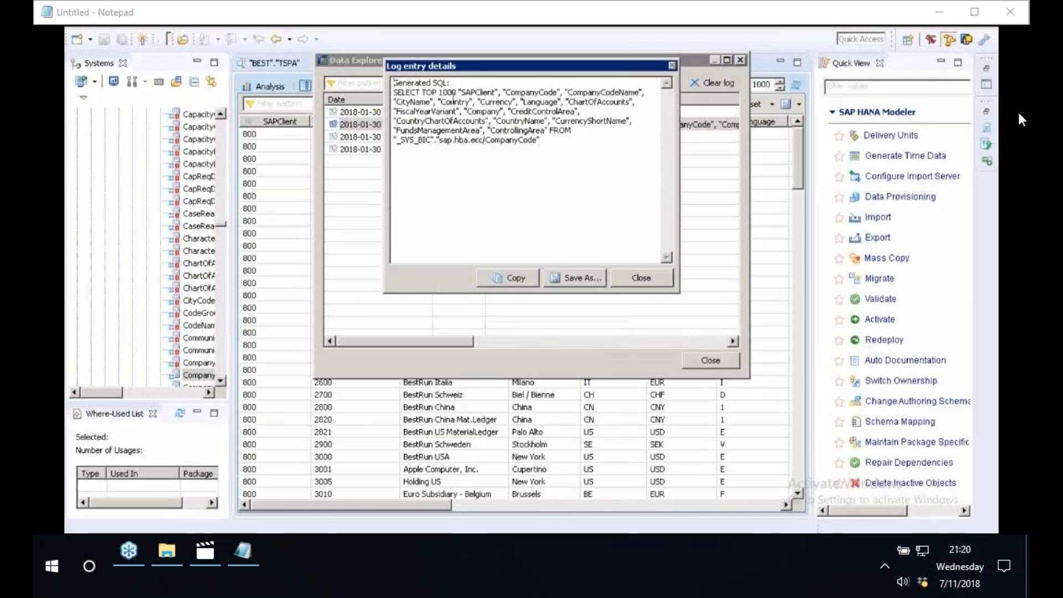
- Copy the full SELECT TOP 1000 statement from the log entry details, without the Generated SQL heading
drag(394, 91, 541, 153)
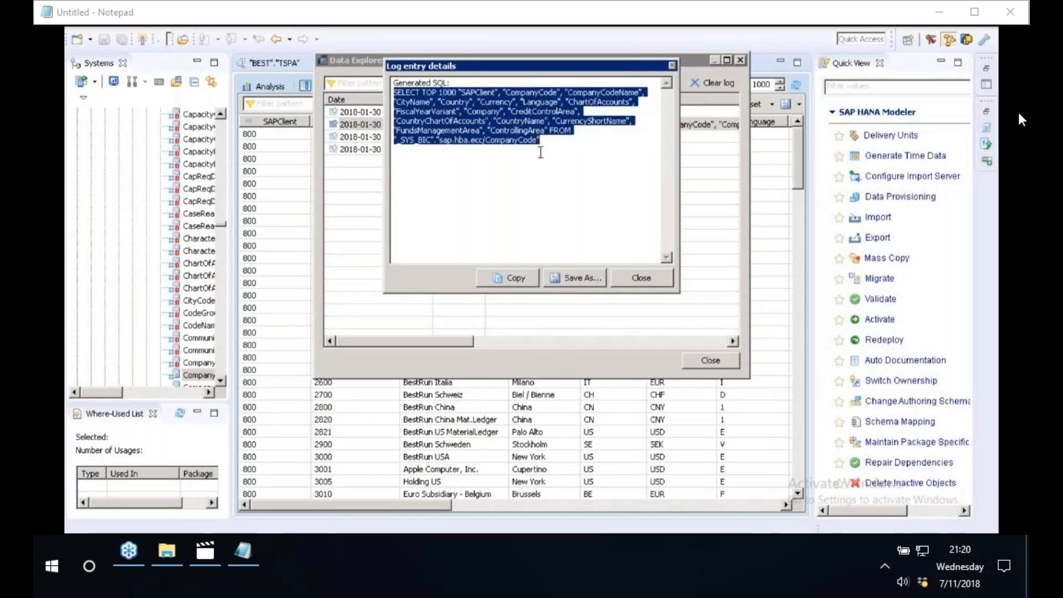
drag(541, 152, 422, 92)
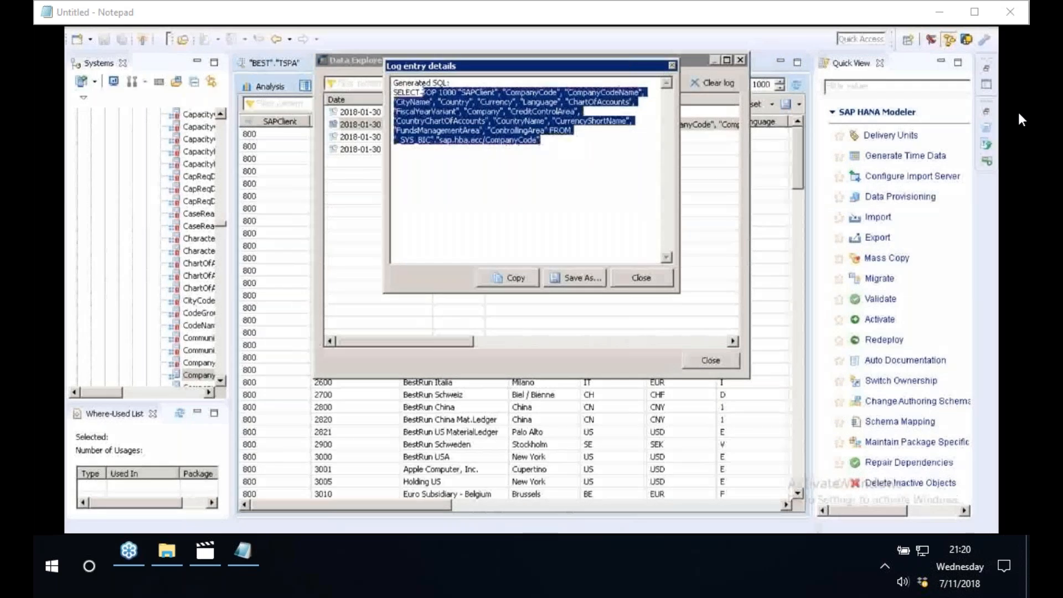
drag(423, 92, 394, 92)
right_click(454, 111)
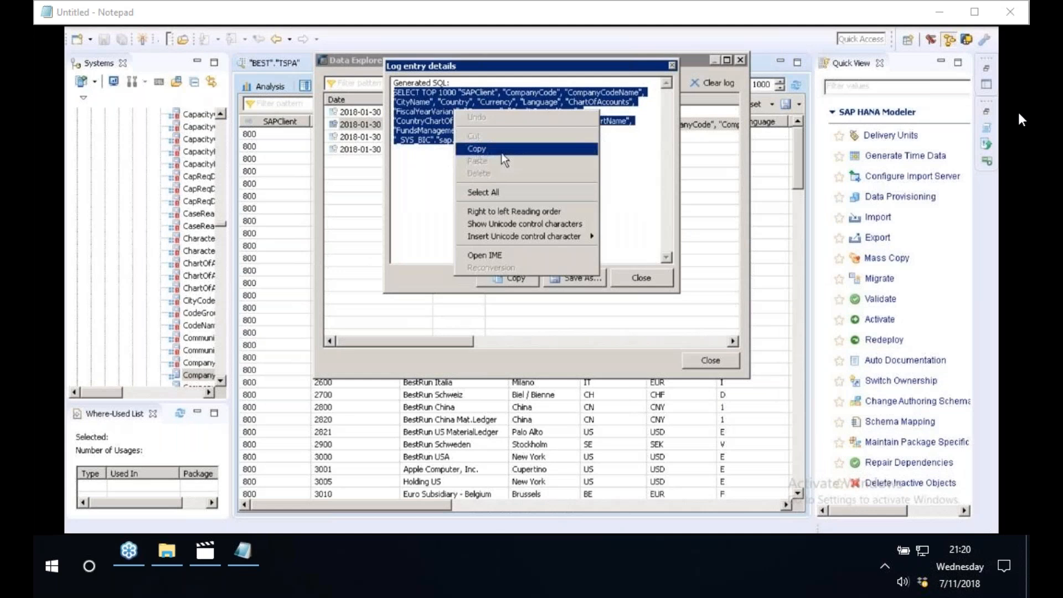
click(502, 150)
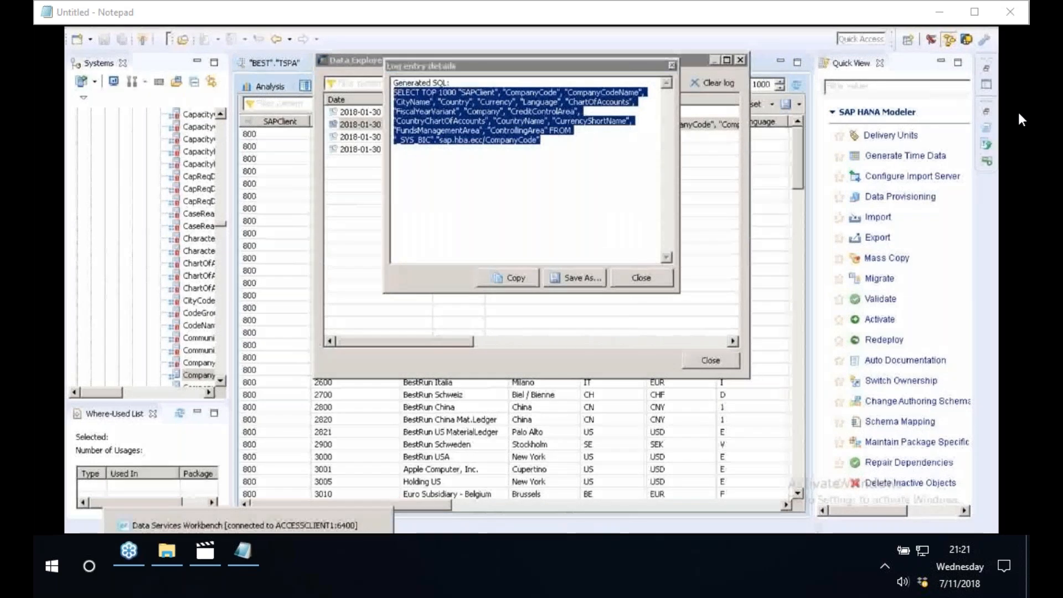
- Switch to the Data Services Workbench and assign /ZSAPPROJECT/HANA.datastore as the datastore of SQL_Transform
click(245, 526)
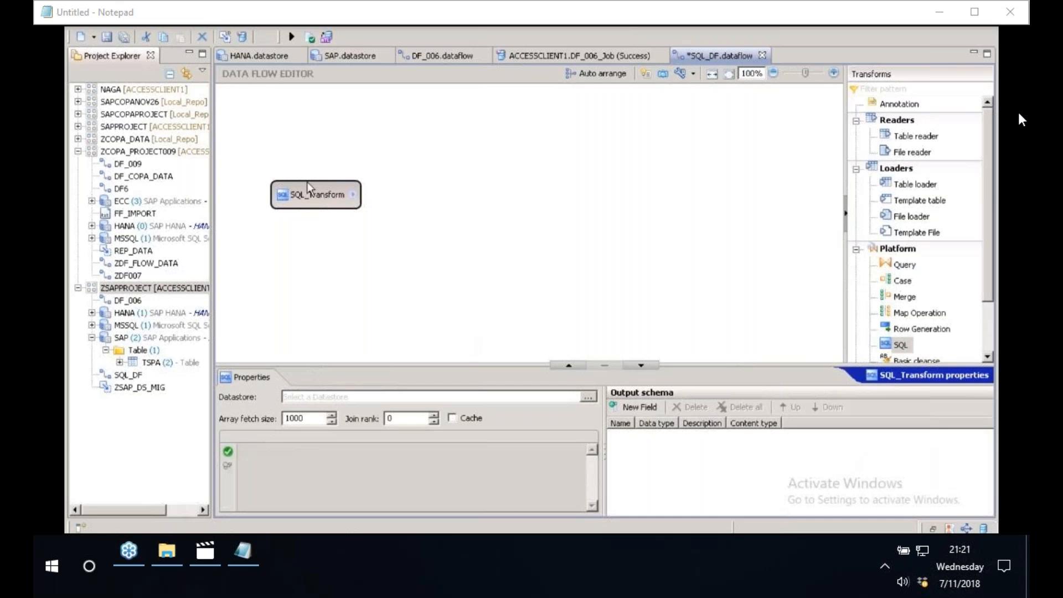
drag(396, 361, 365, 262)
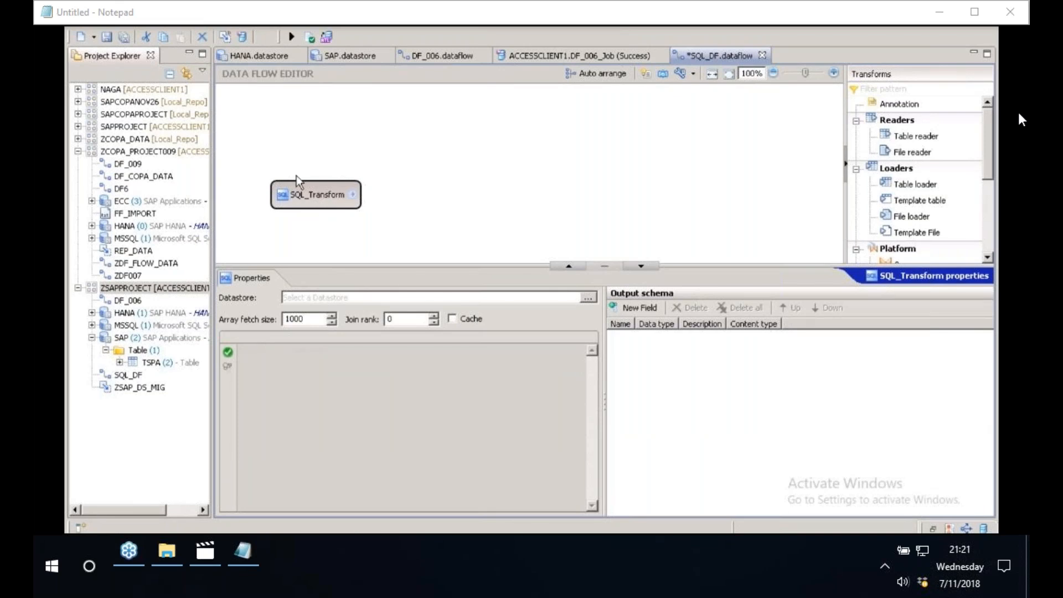
click(589, 298)
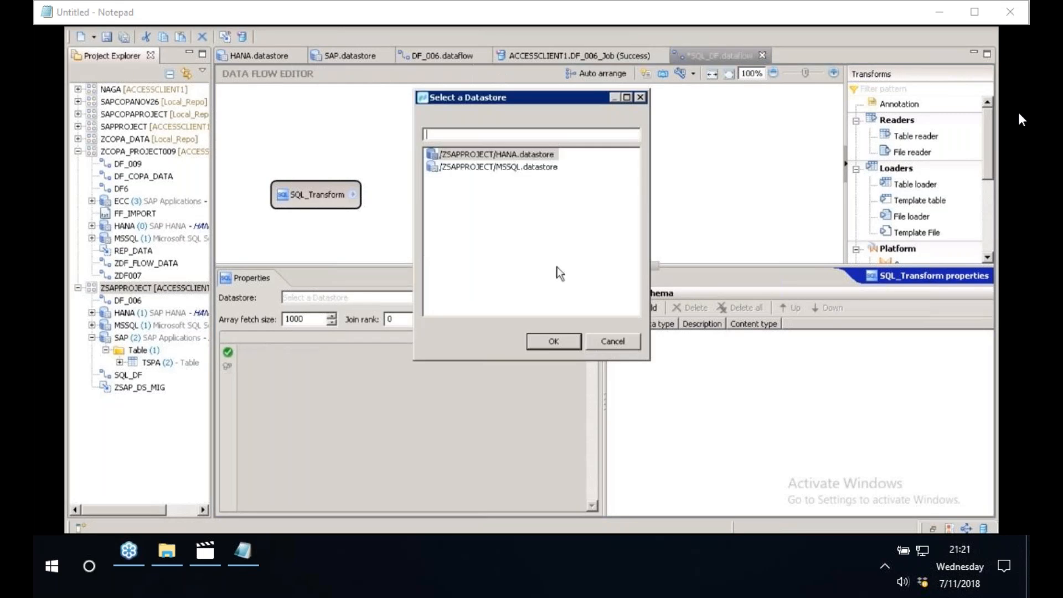
click(496, 157)
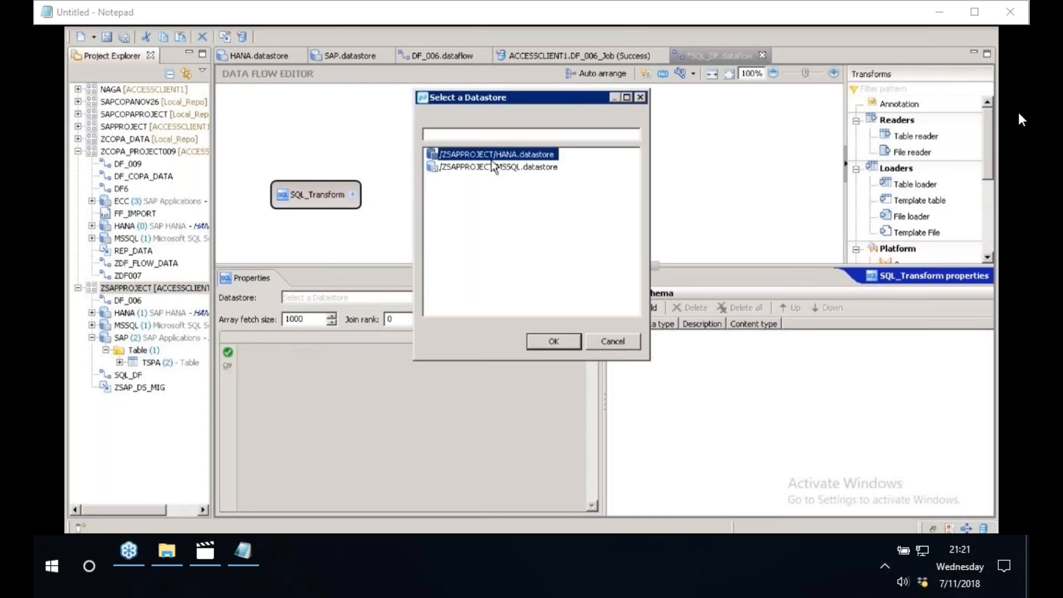
click(554, 342)
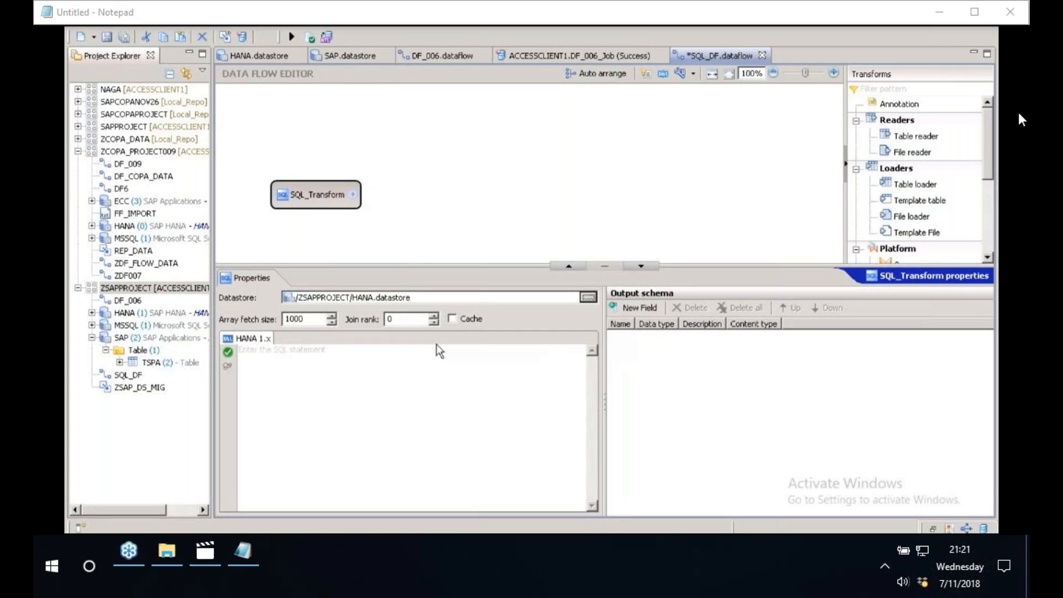
- Paste the copied CompanyCode SELECT statement into SQL_Transform's SQL editor and validate the SQL
click(320, 368)
right_click(321, 368)
click(342, 421)
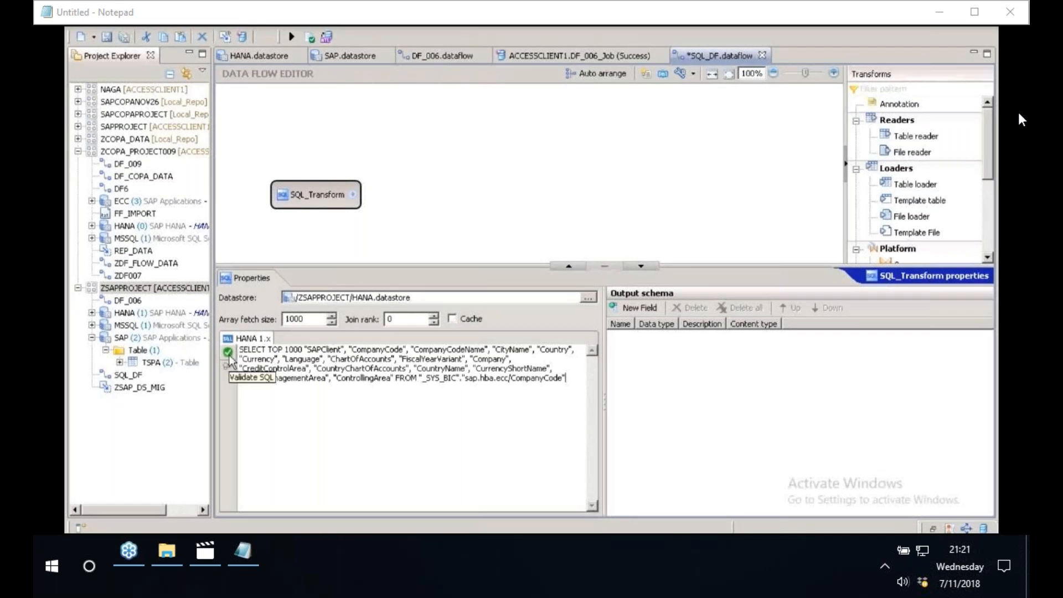
click(229, 354)
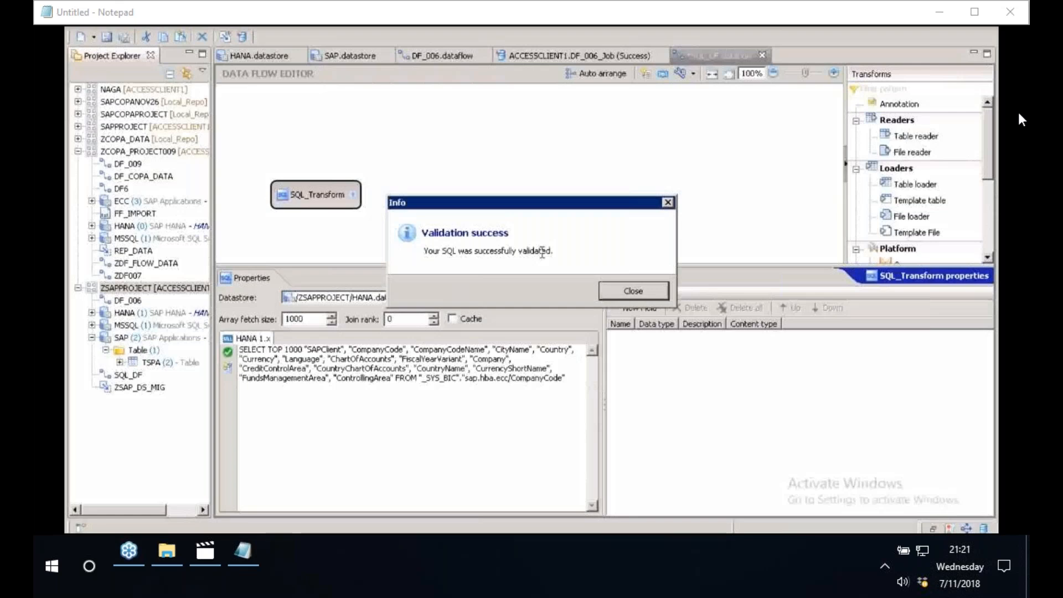
key(Return)
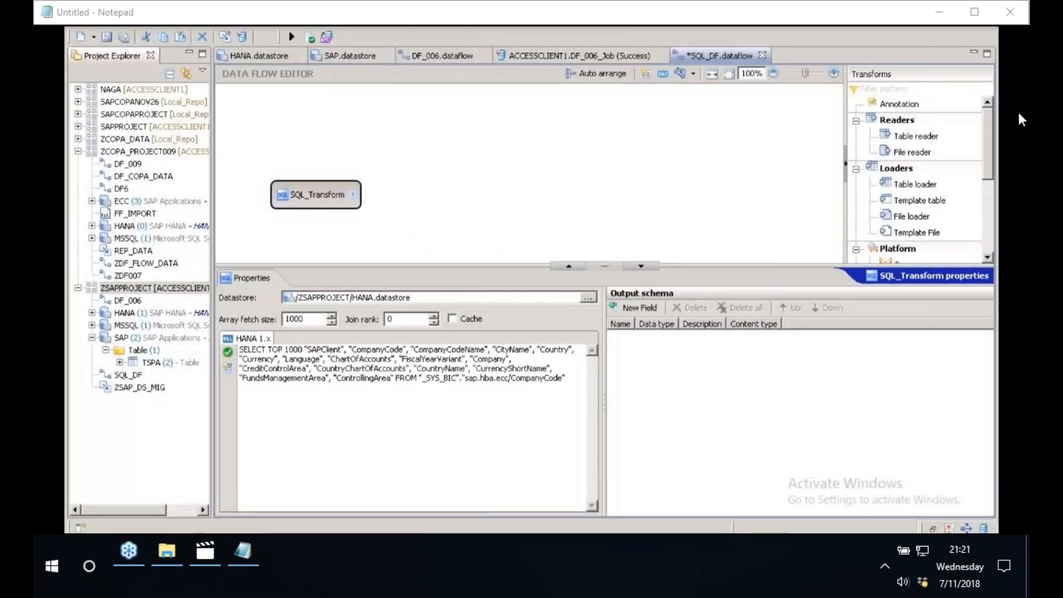
- Generate SQL_Transform's output schema from its SQL statement and review the resulting fields
click(228, 371)
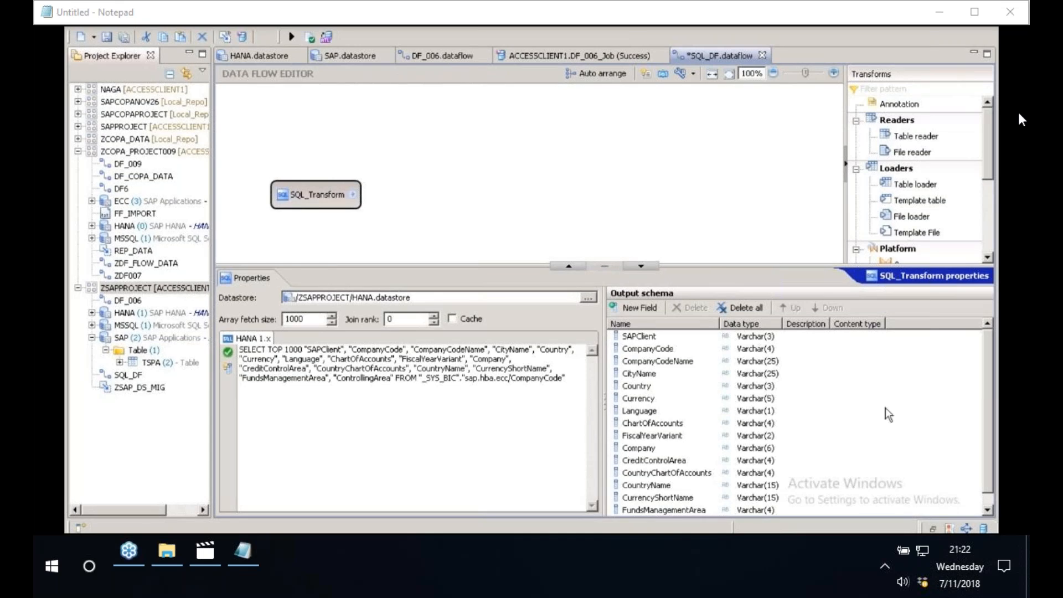
scroll(647, 363, down, 1)
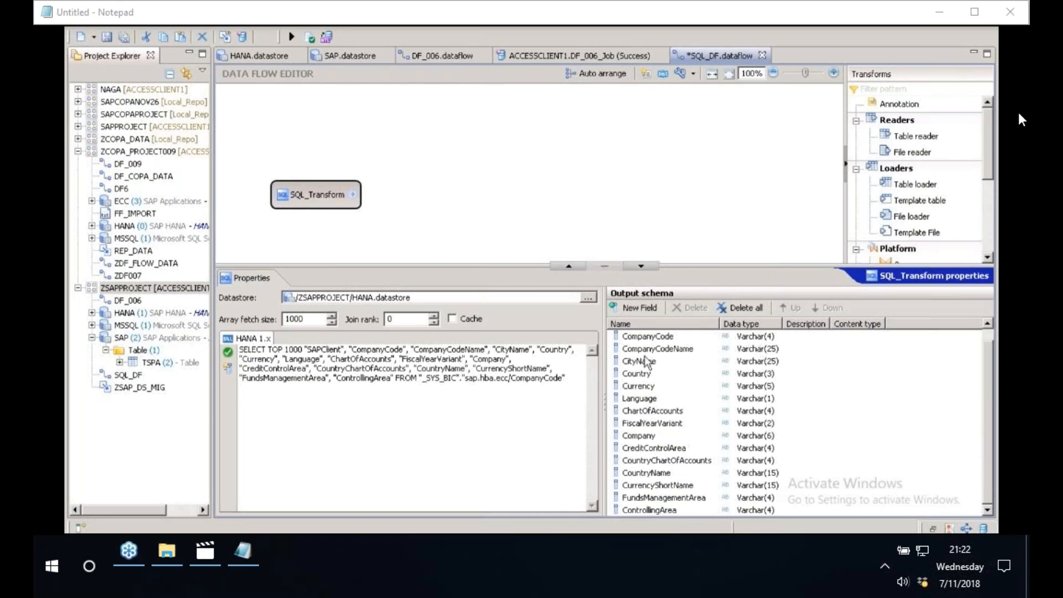
scroll(647, 363, up, 1)
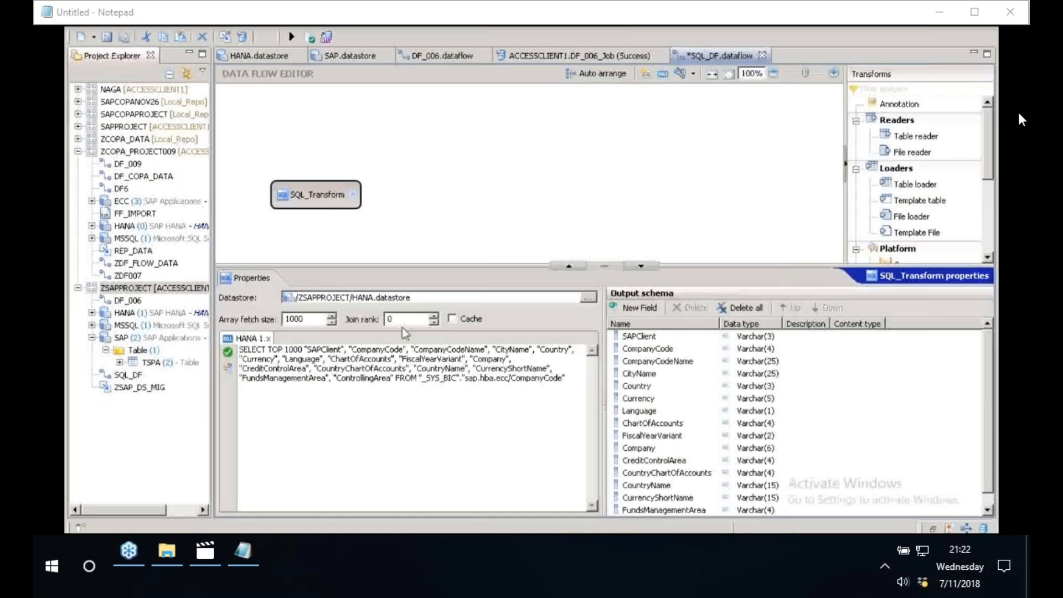
drag(396, 266, 396, 351)
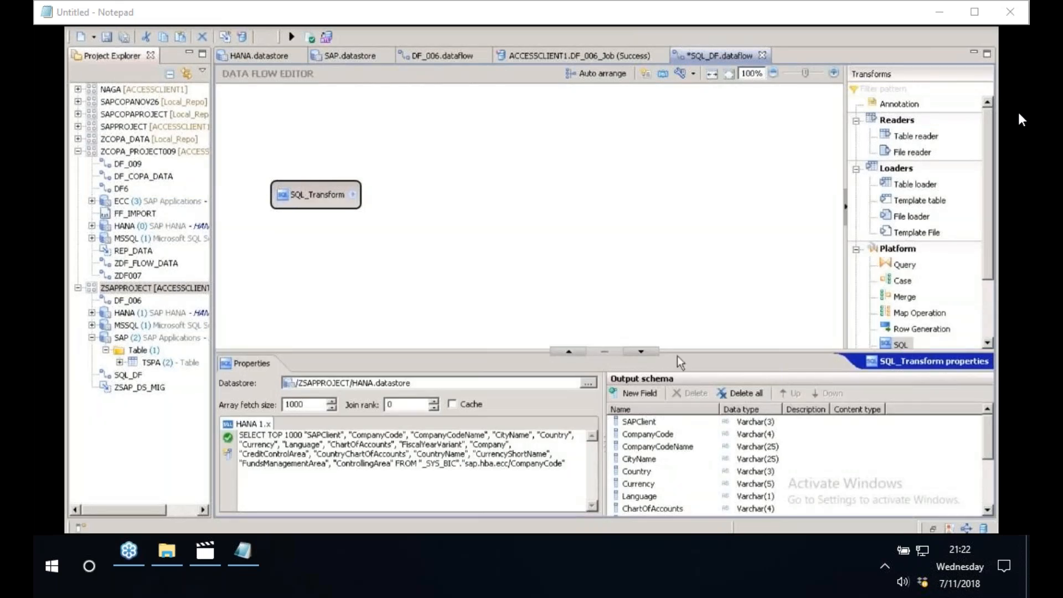
drag(678, 355, 665, 316)
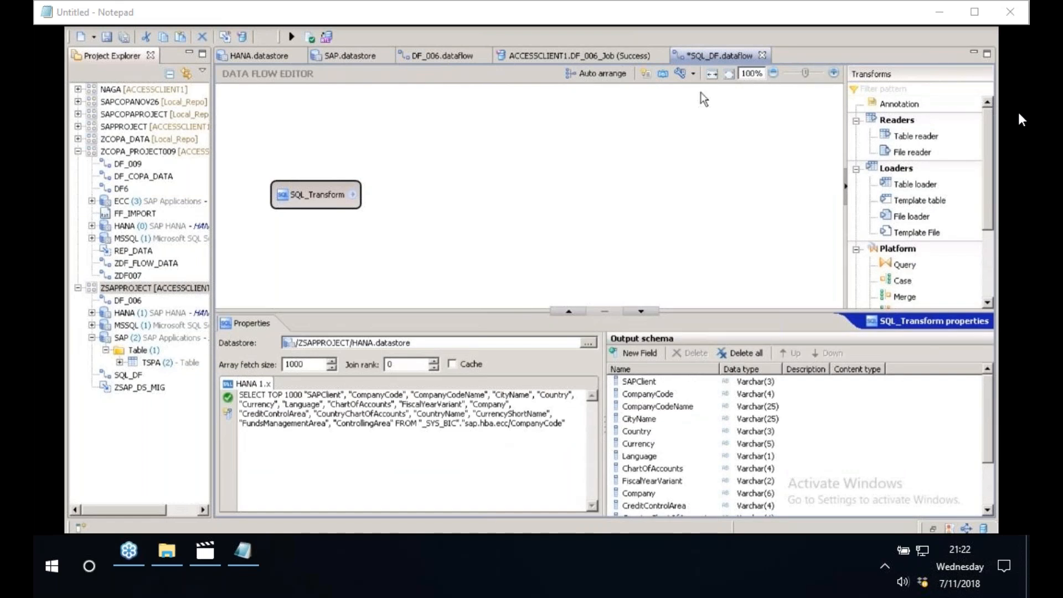
- Place a template table loader on the canvas away from SQL_Transform, using /ZSAPPROJECT/MSSQL.datastore as its datastore
click(915, 232)
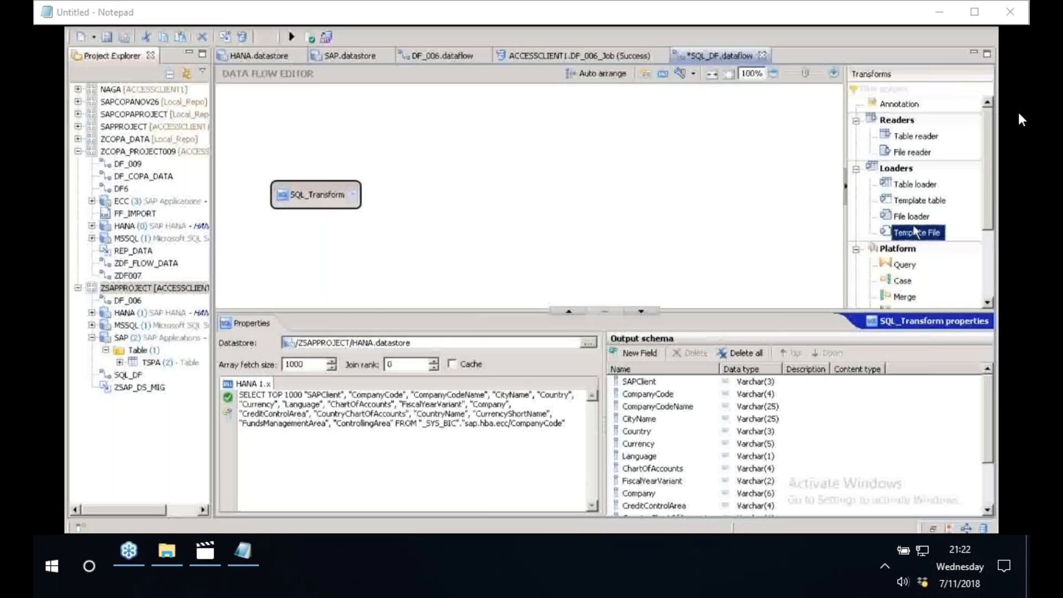
drag(917, 200, 702, 189)
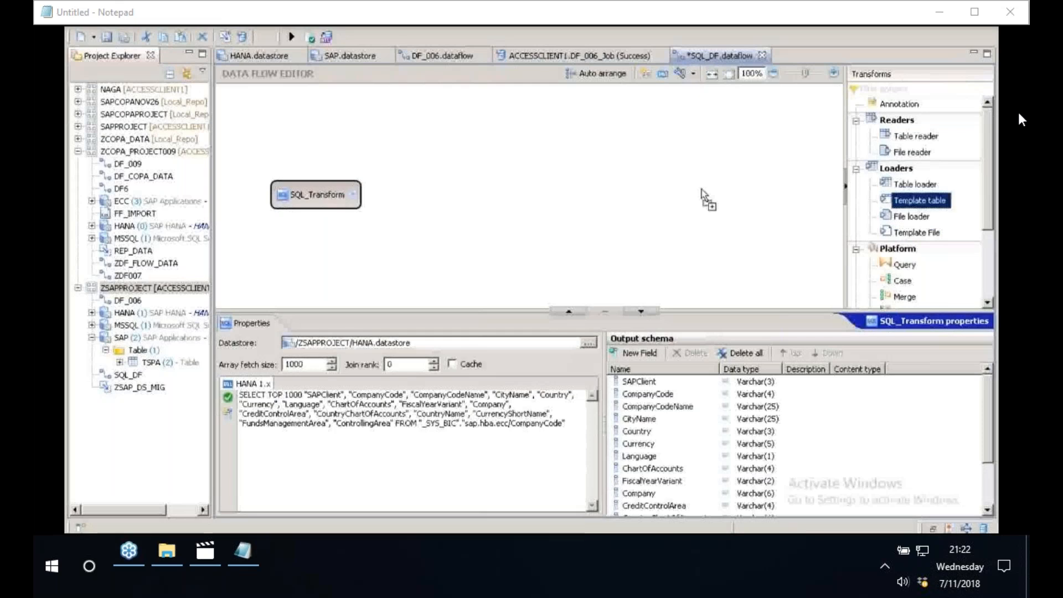
click(703, 190)
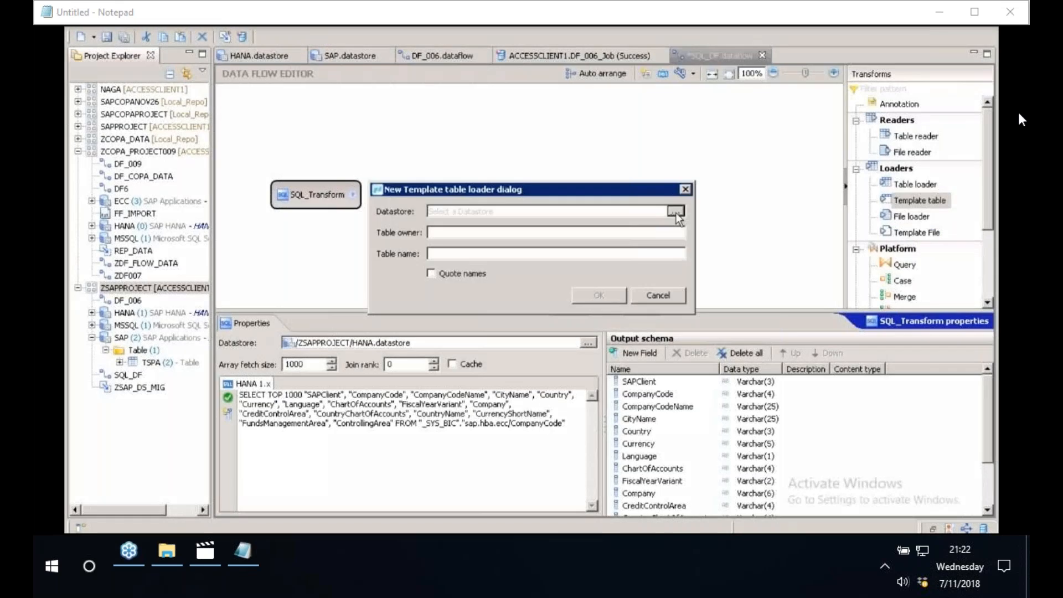
click(675, 212)
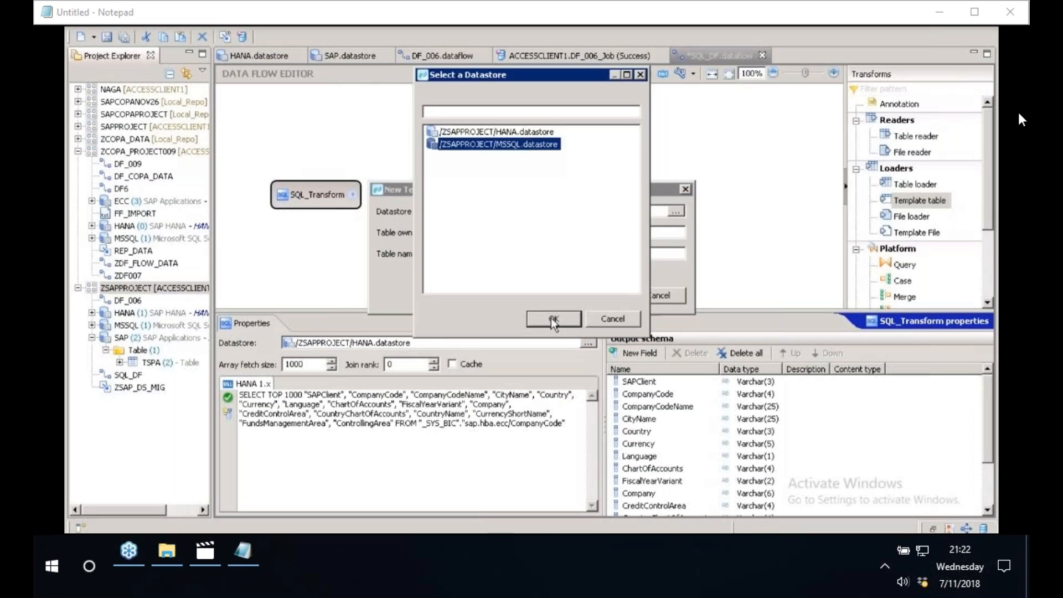
click(553, 320)
- Set the template table's owner to BEST and its name to CompanyCodeMaster, and create the loader
text(BEST)
key(Tab)
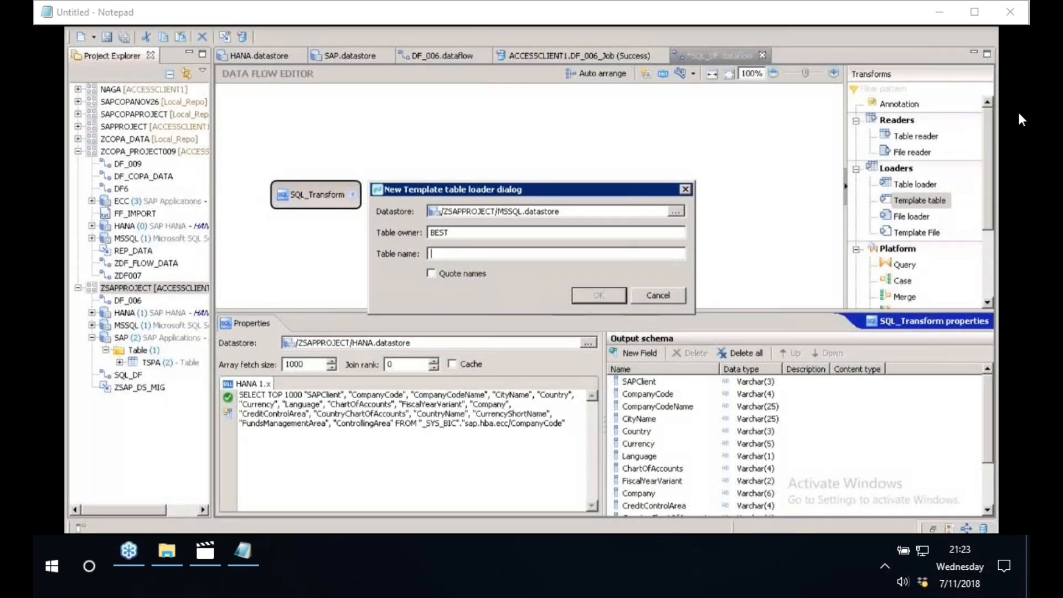
text(Compan)
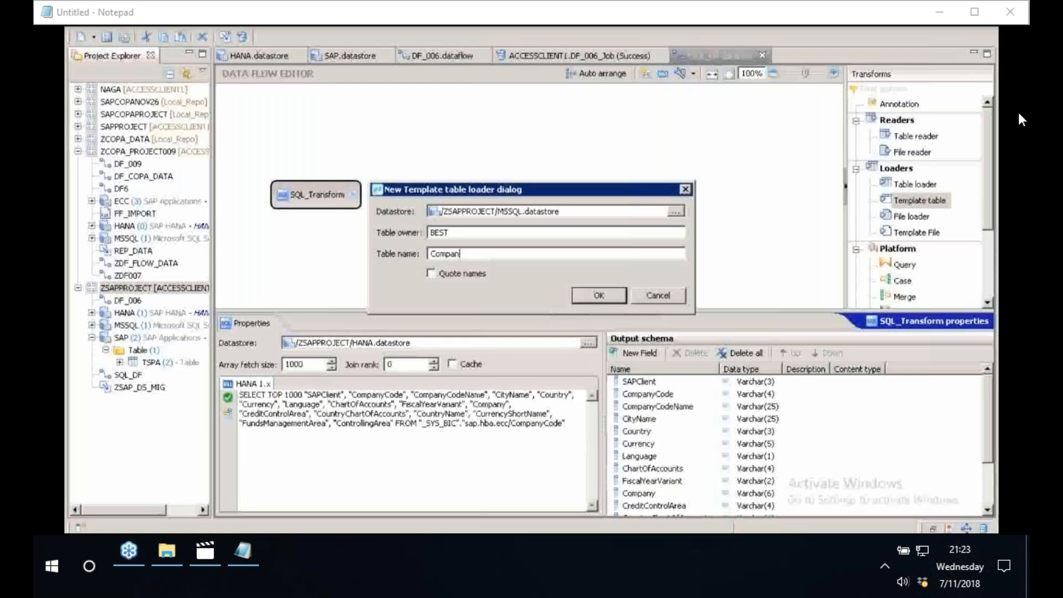
text(yCode)
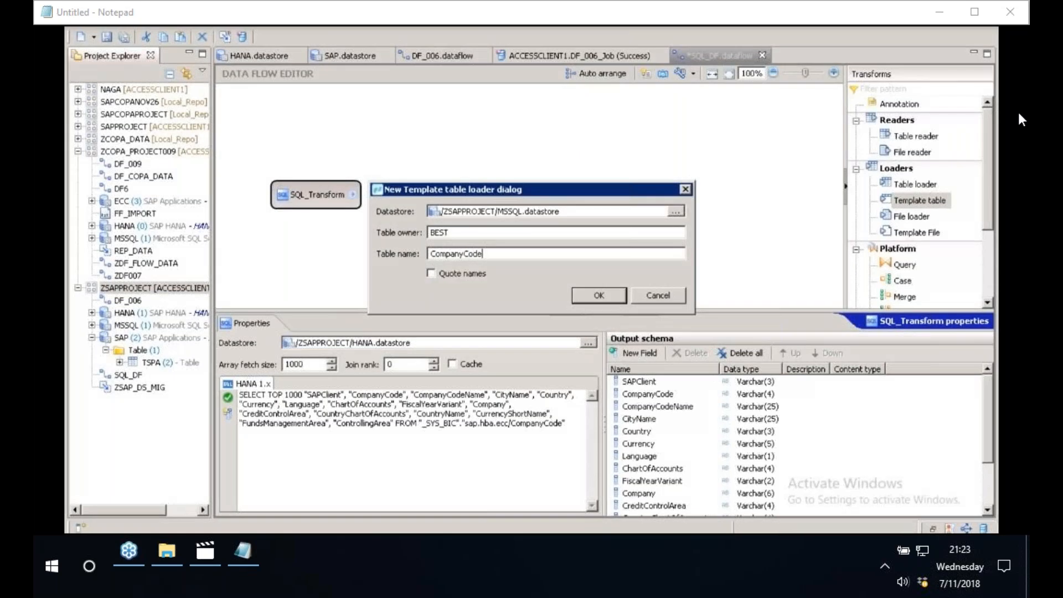
text(Master)
key(Return)
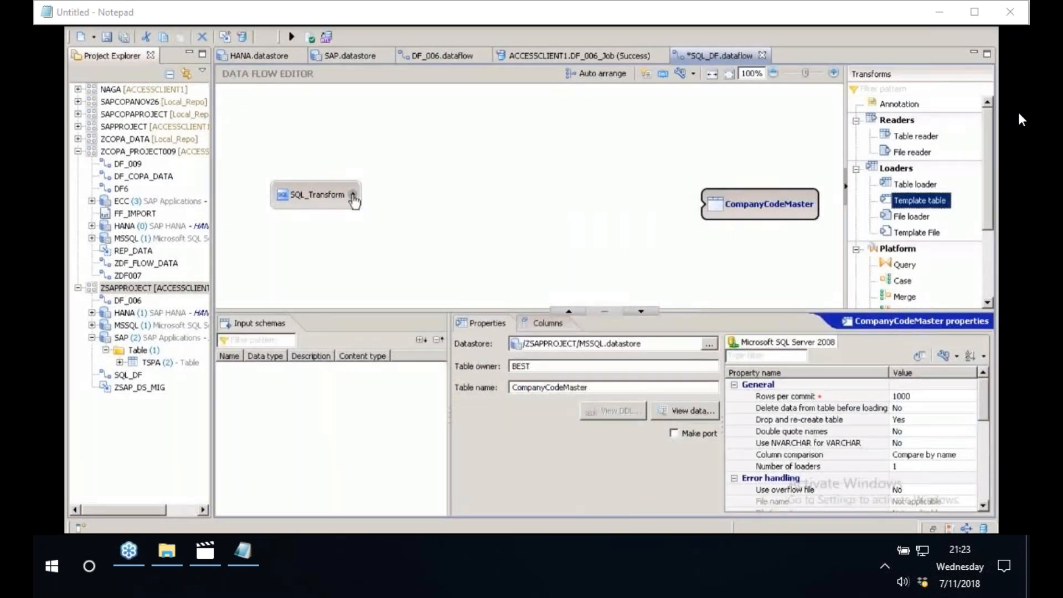
- Connect SQL_Transform to the CompanyCodeMaster loader, line the two up and validate the data flow
drag(353, 197, 746, 209)
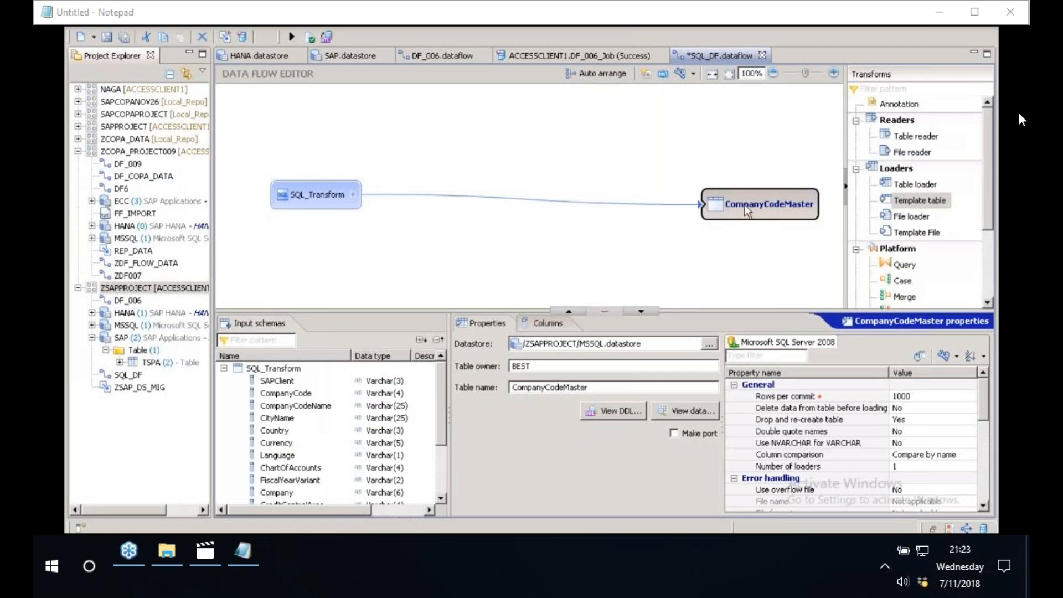
drag(744, 204, 728, 192)
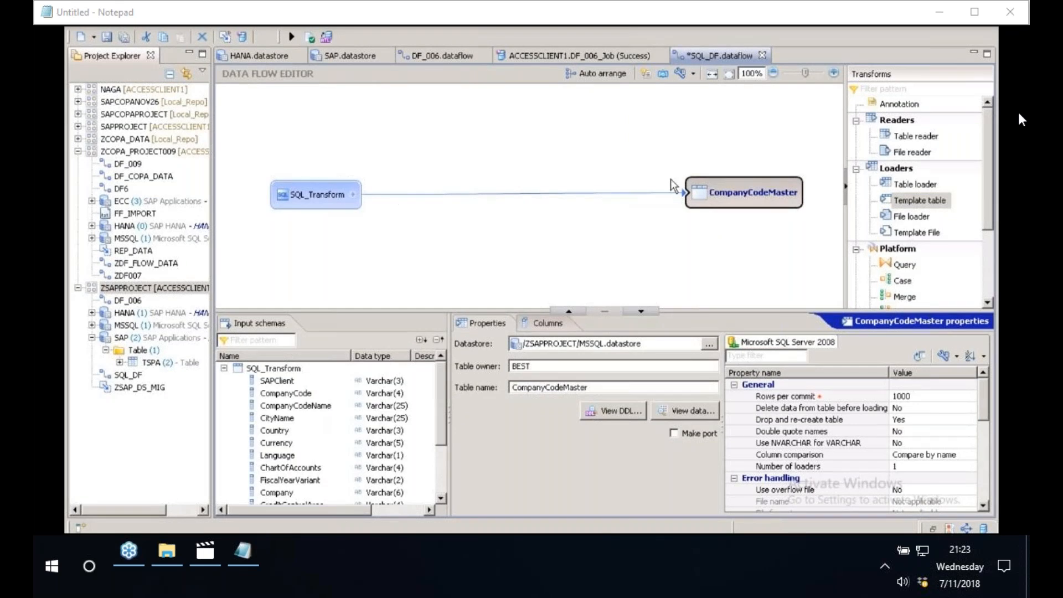
click(311, 39)
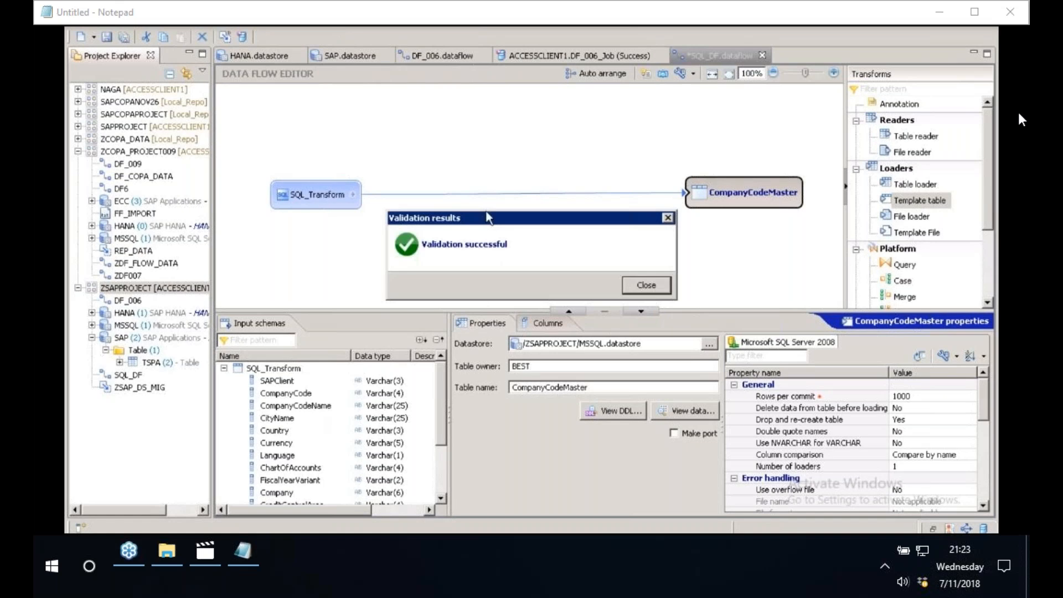
click(646, 285)
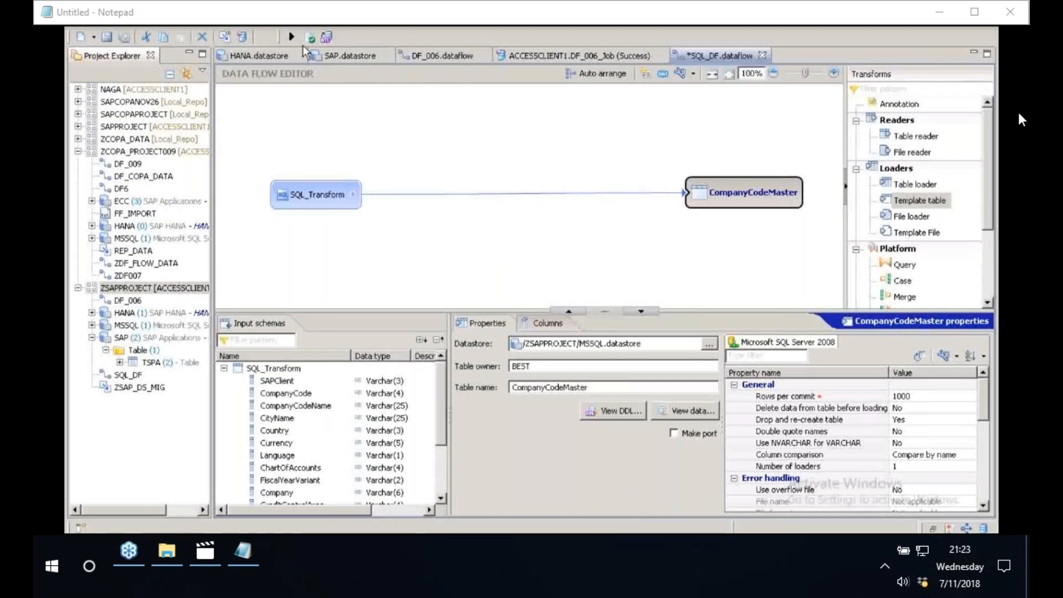
- Save SQL_DF and try to execute its job with the default execution parameters
click(294, 37)
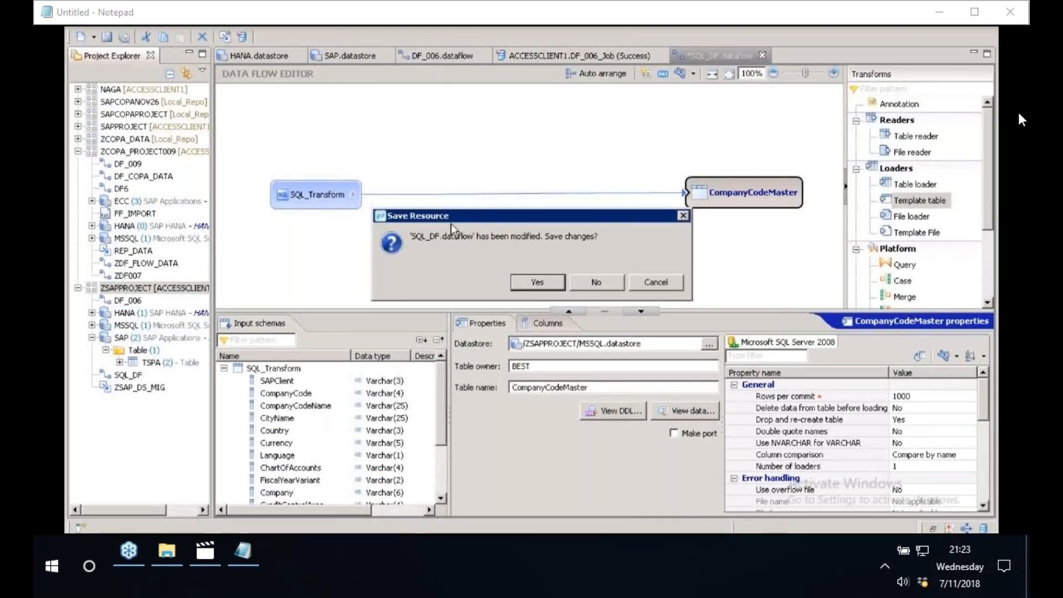
click(544, 282)
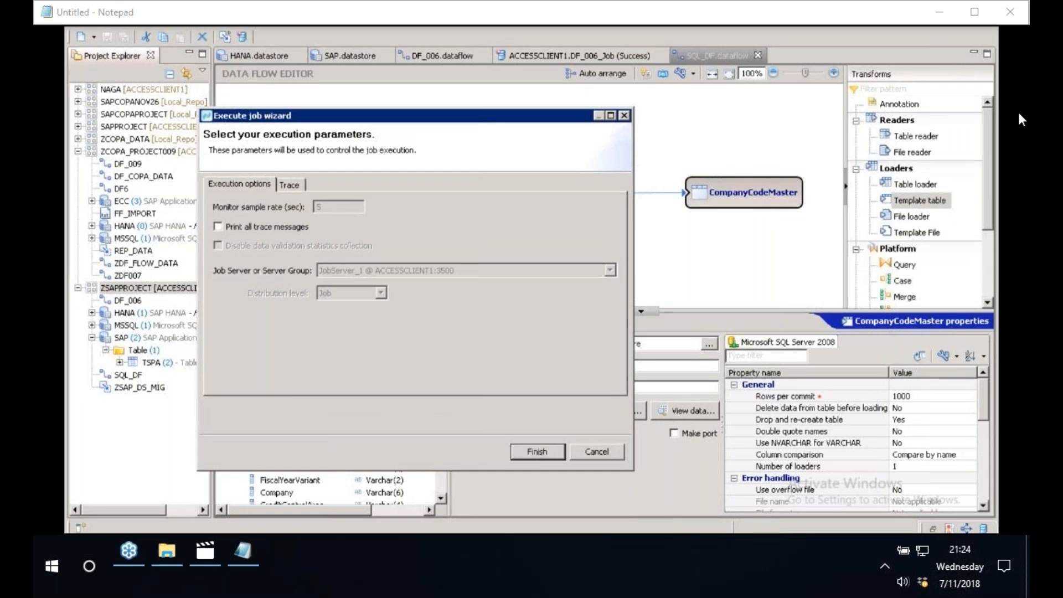
key(Return)
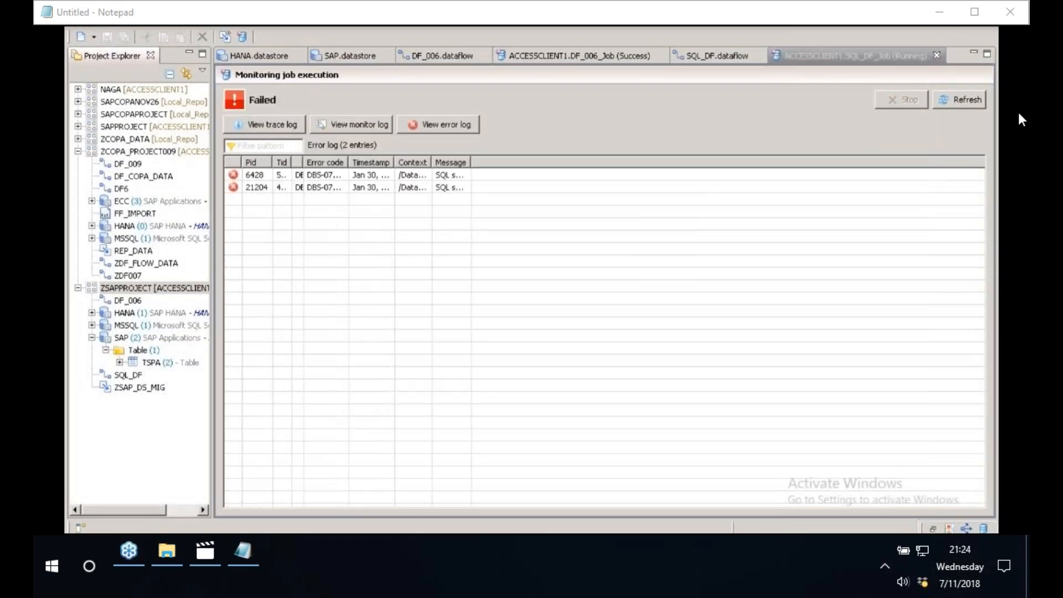
- Return to the SQL_DF data flow, set the CompanyCodeMaster loader's table owner to dbo and validate the flow
click(622, 55)
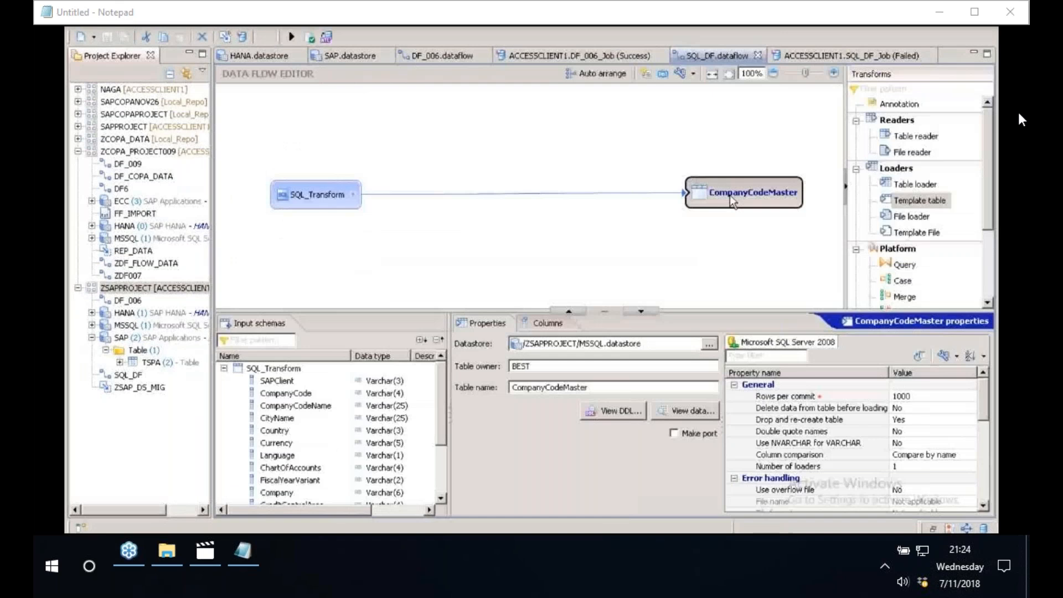
click(541, 365)
text(db)
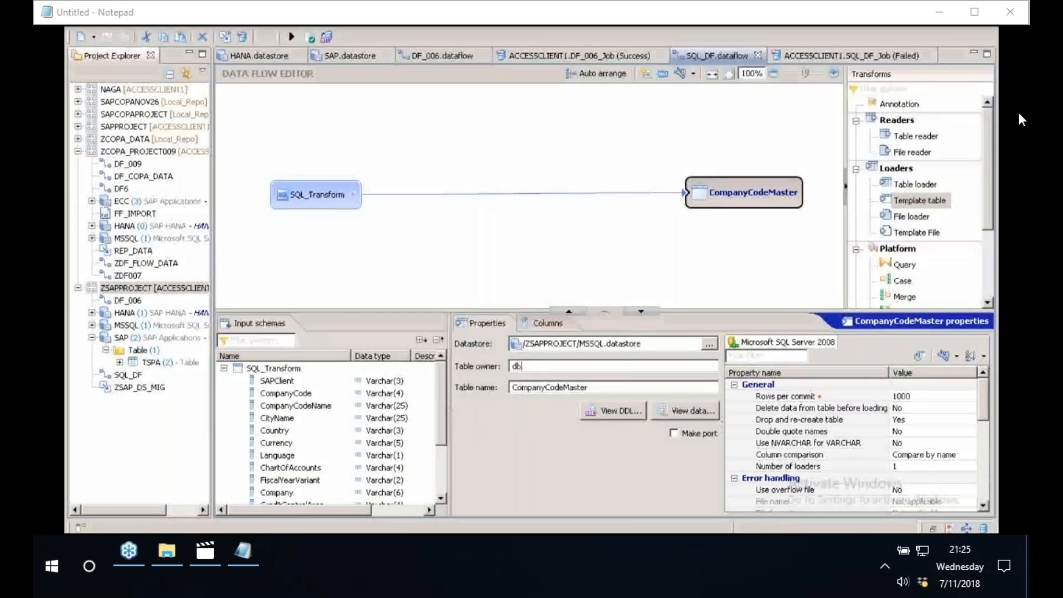
text(o)
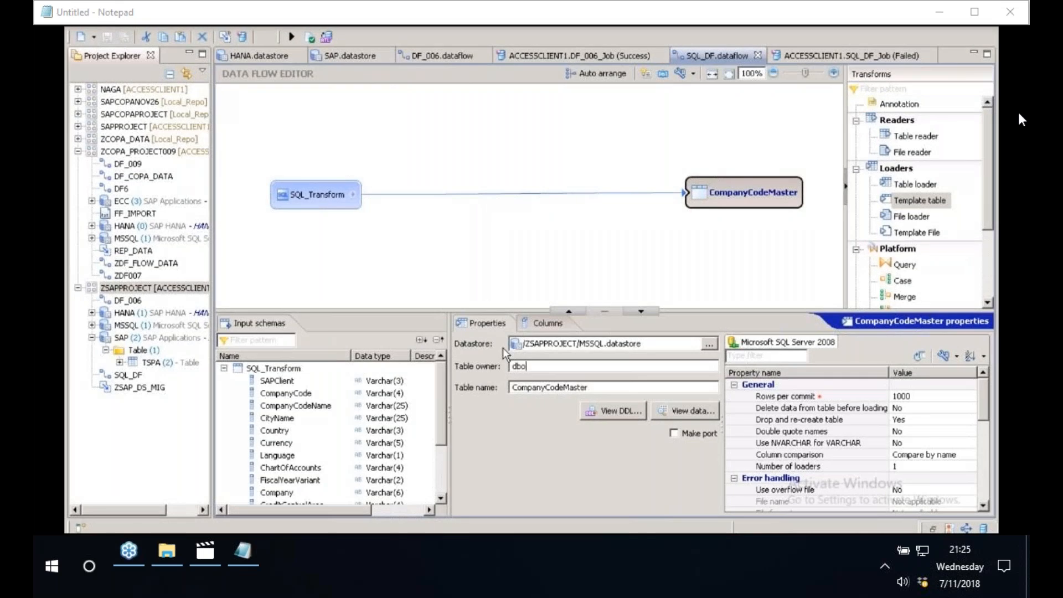
click(308, 41)
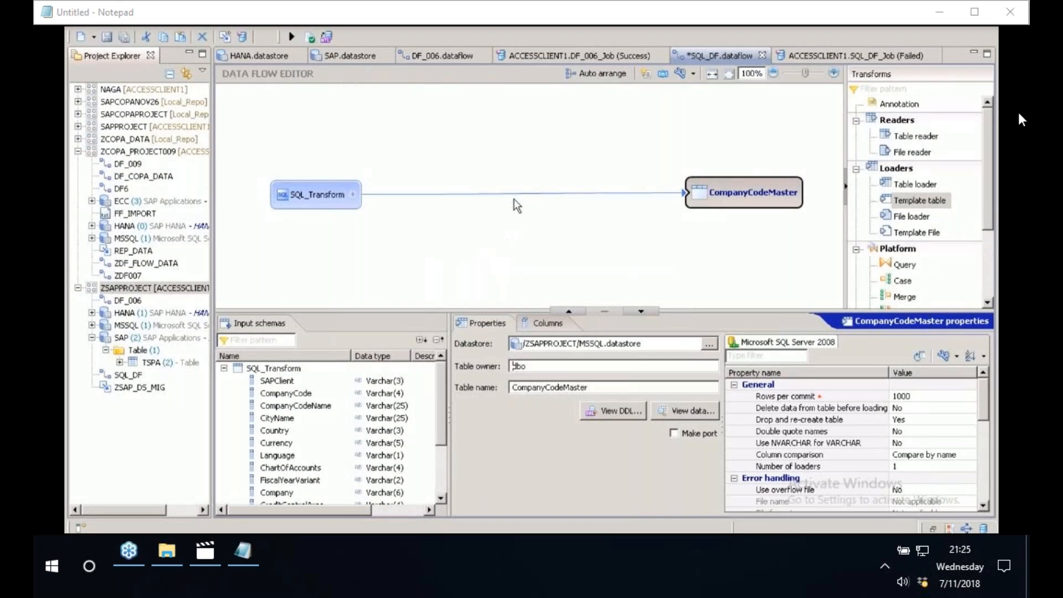
- Save the modified SQL_DF data flow and execute its job on JobServer_1 with the default parameters
key(ctrl+w)
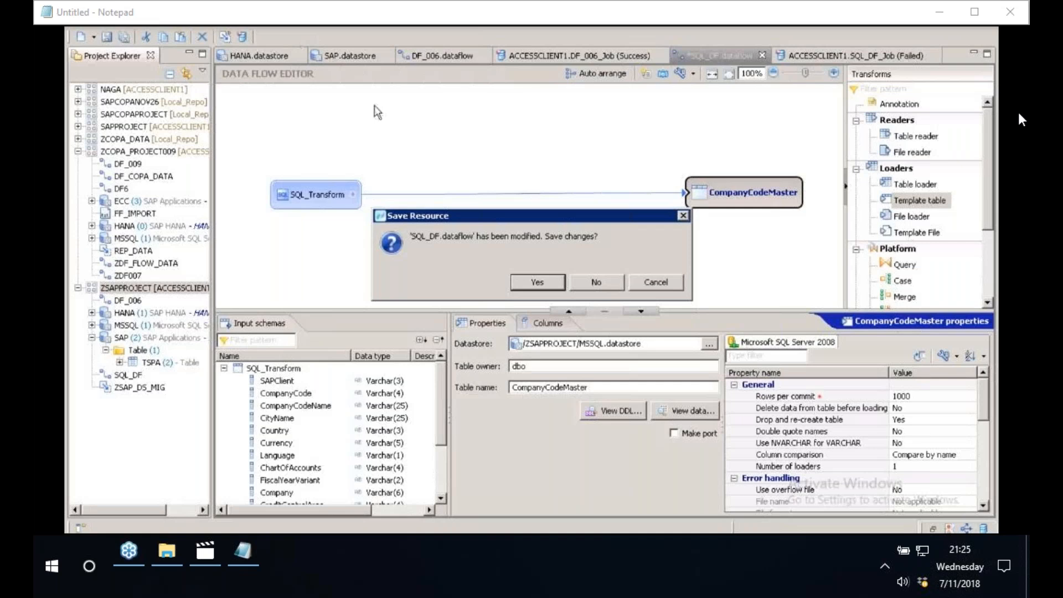
key(Return)
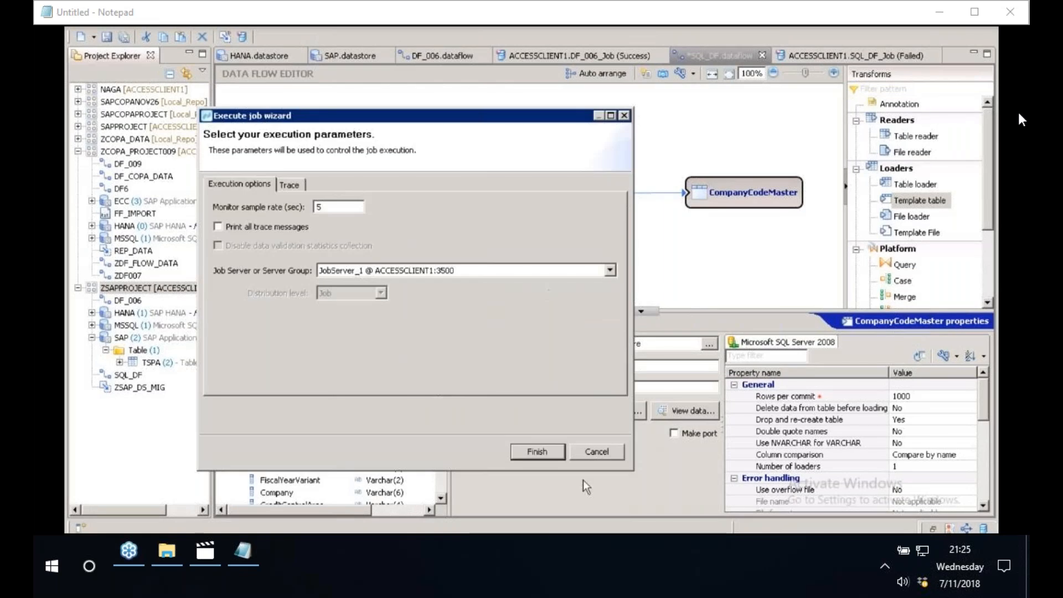
key(Return)
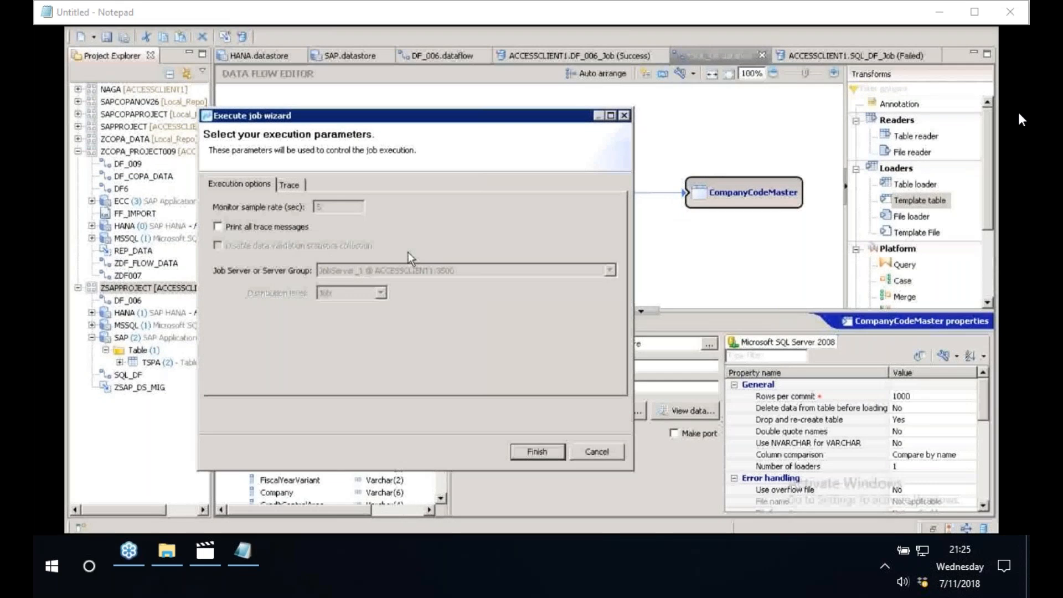
key(Return)
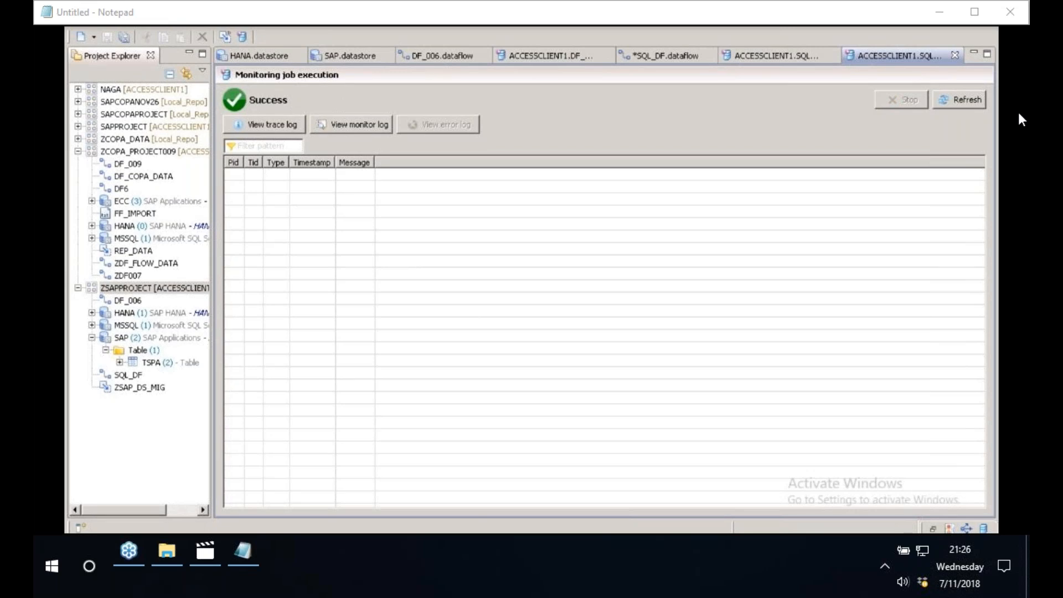
- Switch to SQL Server Management Studio and connect to ACCESSCLIENT1 with SQL Server Authentication, entering the login's password
key(super)
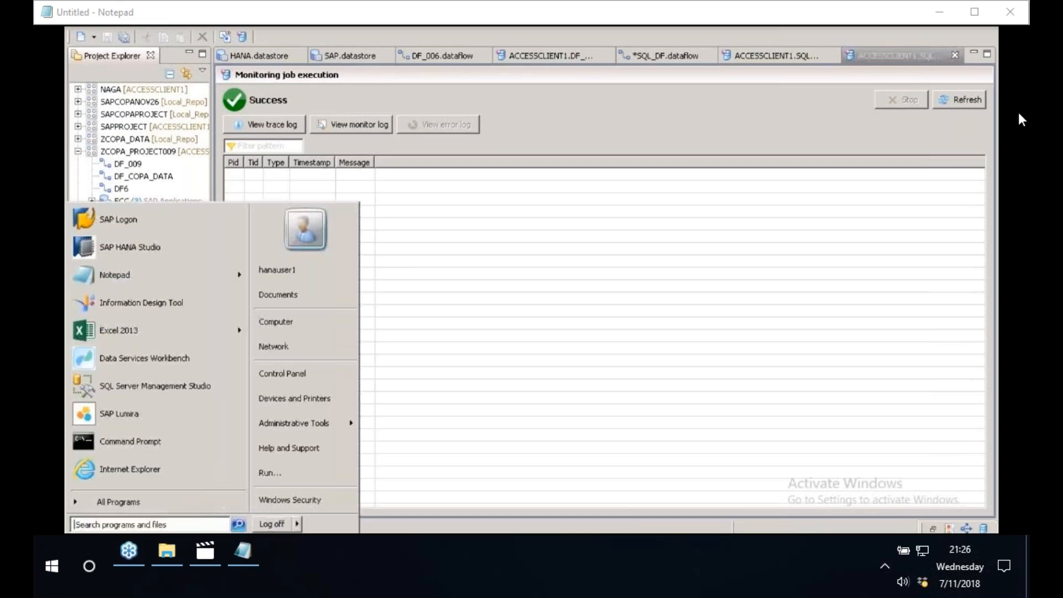
click(138, 387)
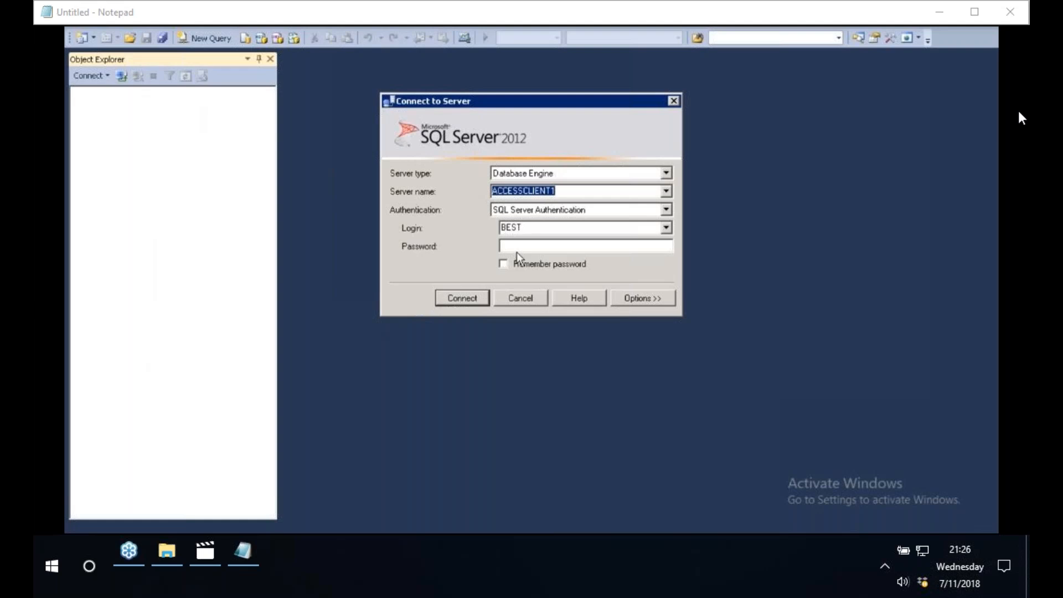
click(517, 252)
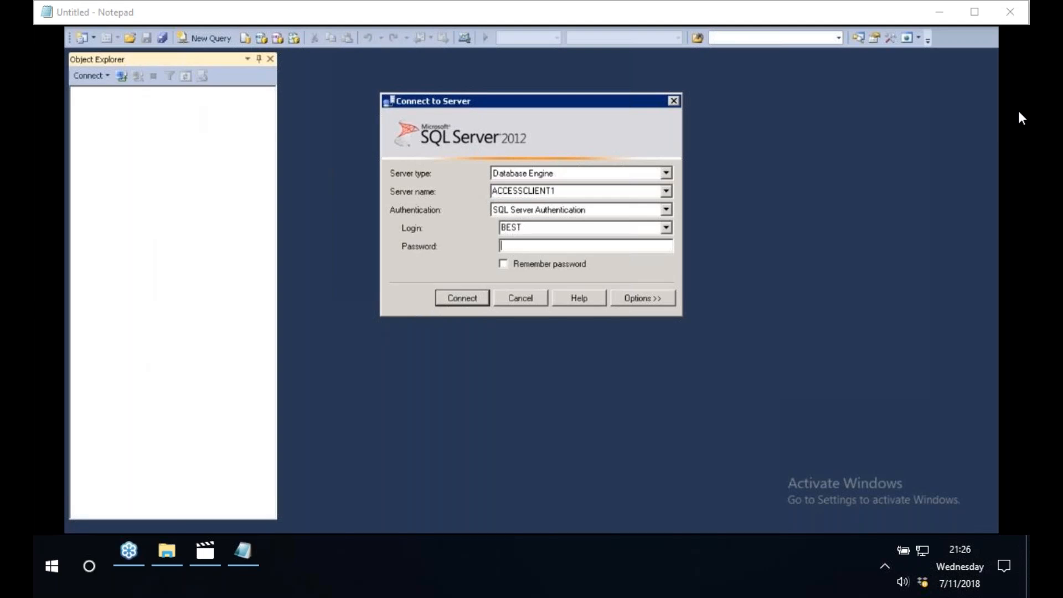
text(1*********)
click(470, 301)
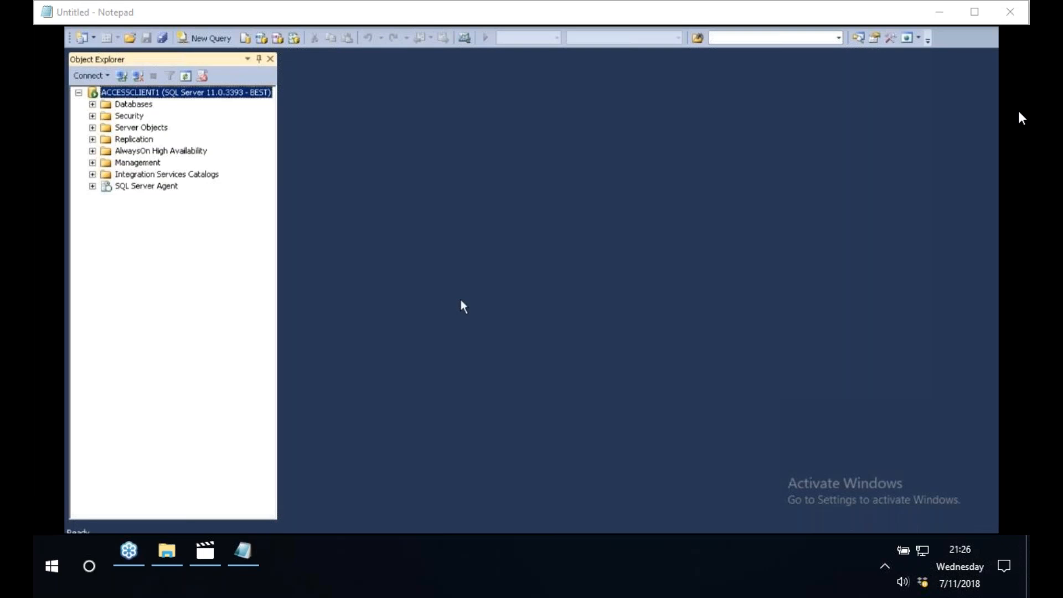
- Expand the BEST database's tables in Object Explorer and widen the pane so full table names can be read
double_click(123, 104)
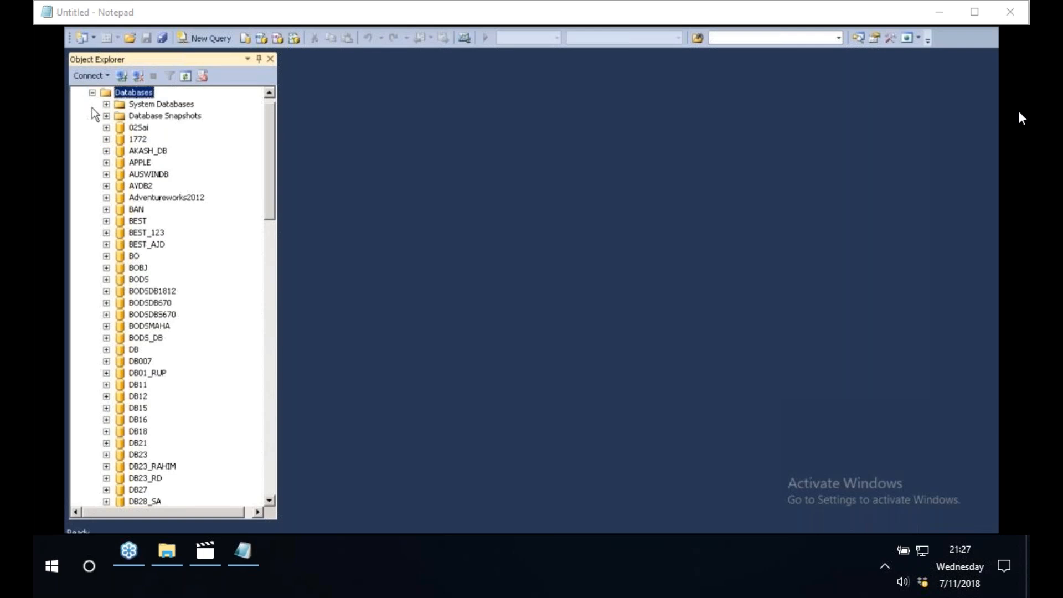
click(140, 129)
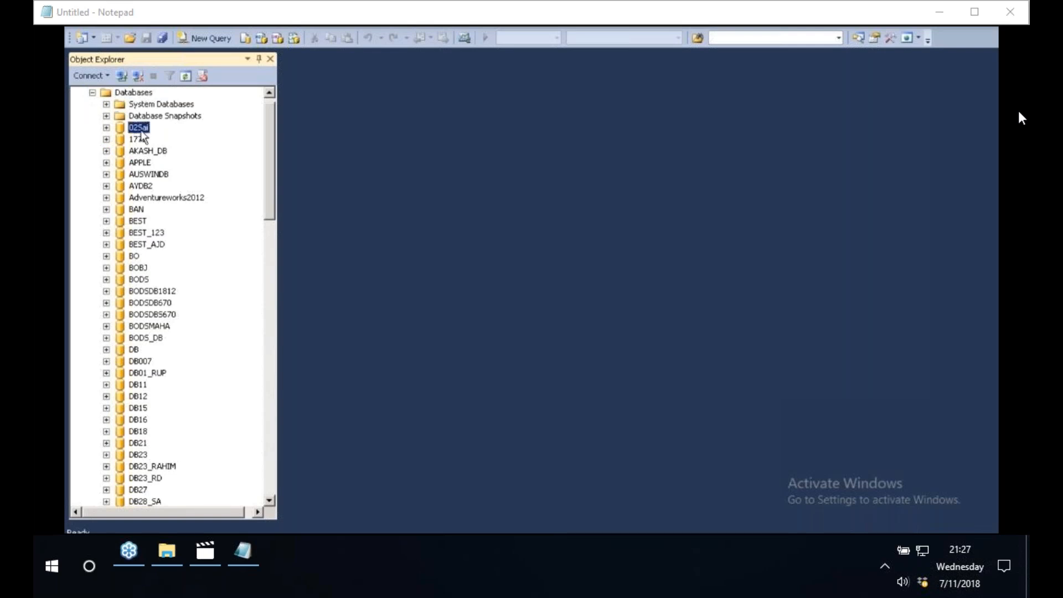
key(b)
key(e)
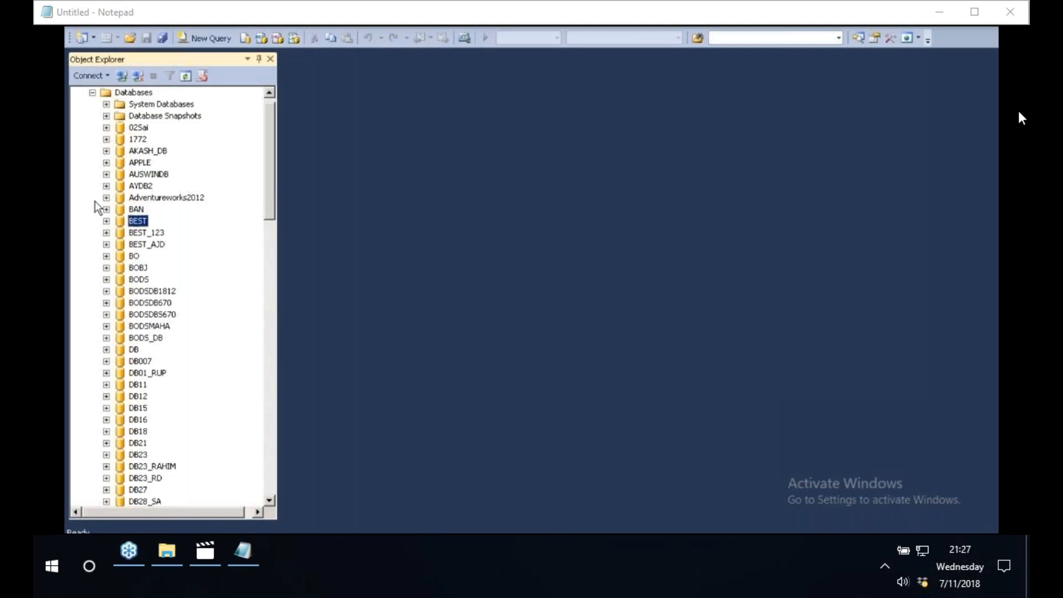
click(106, 221)
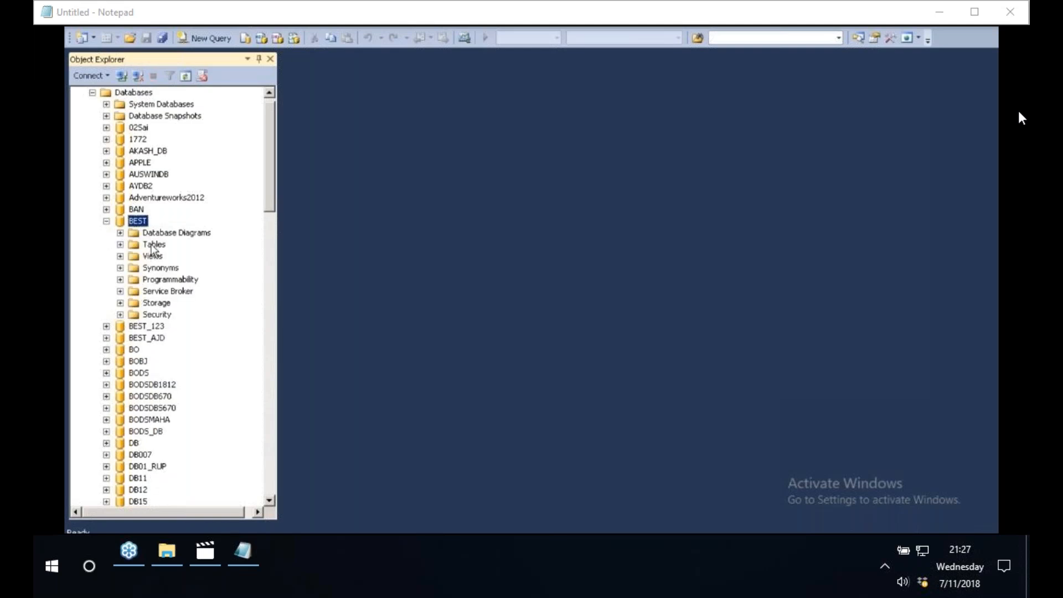
click(134, 247)
double_click(132, 245)
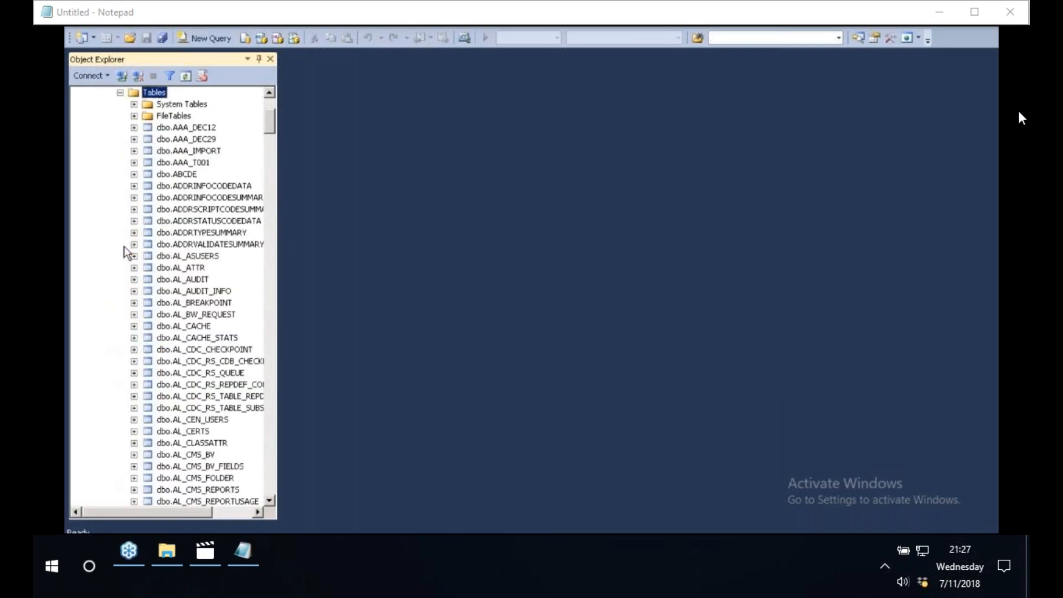
drag(281, 238, 432, 238)
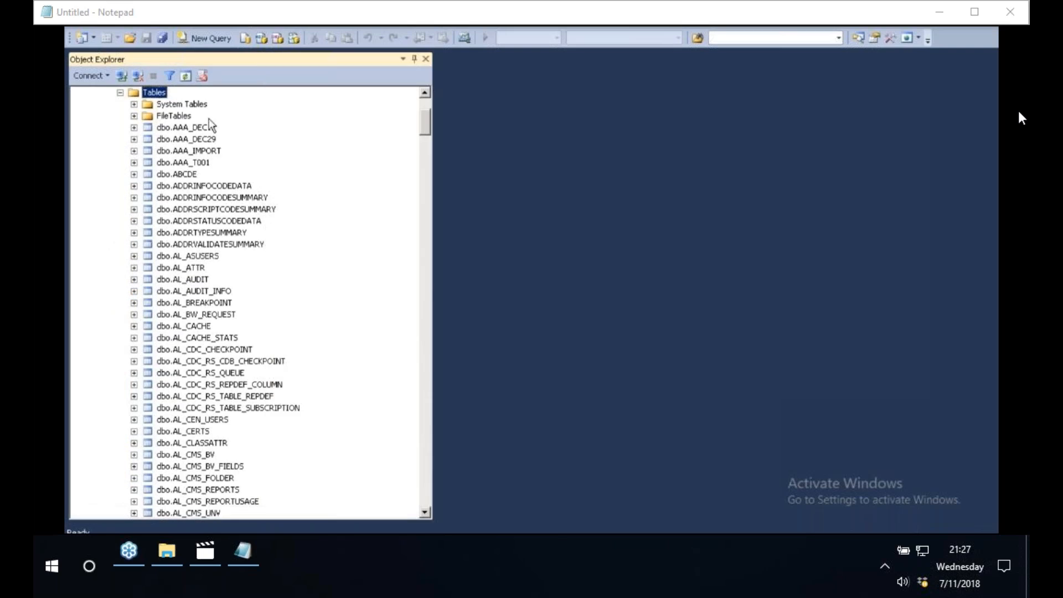
- Open the filter settings for the BEST database's tables, ready to enter a value for the Name criterion
right_click(159, 96)
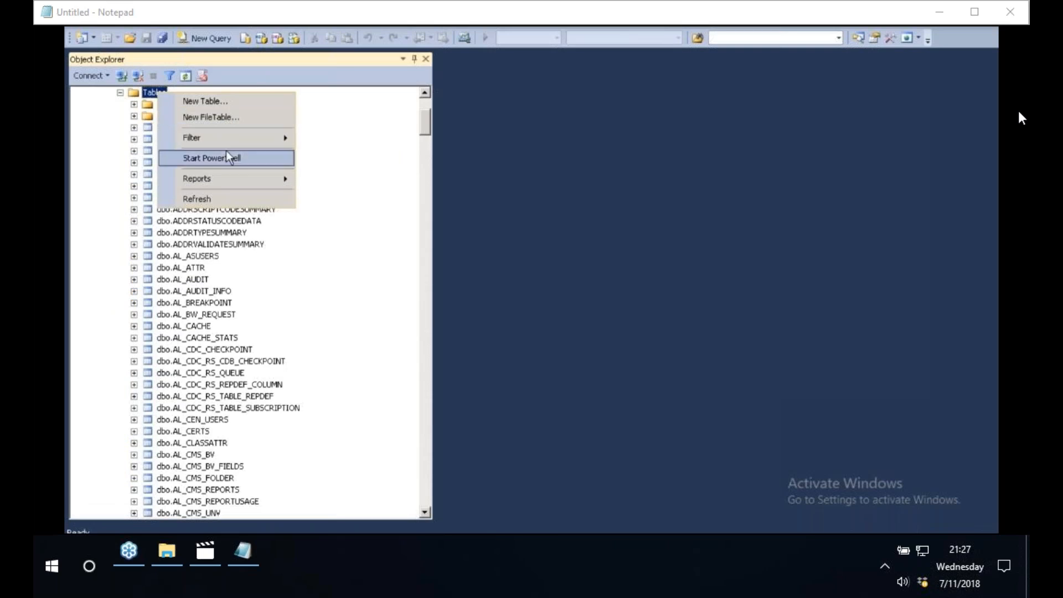
mouse_move(255, 136)
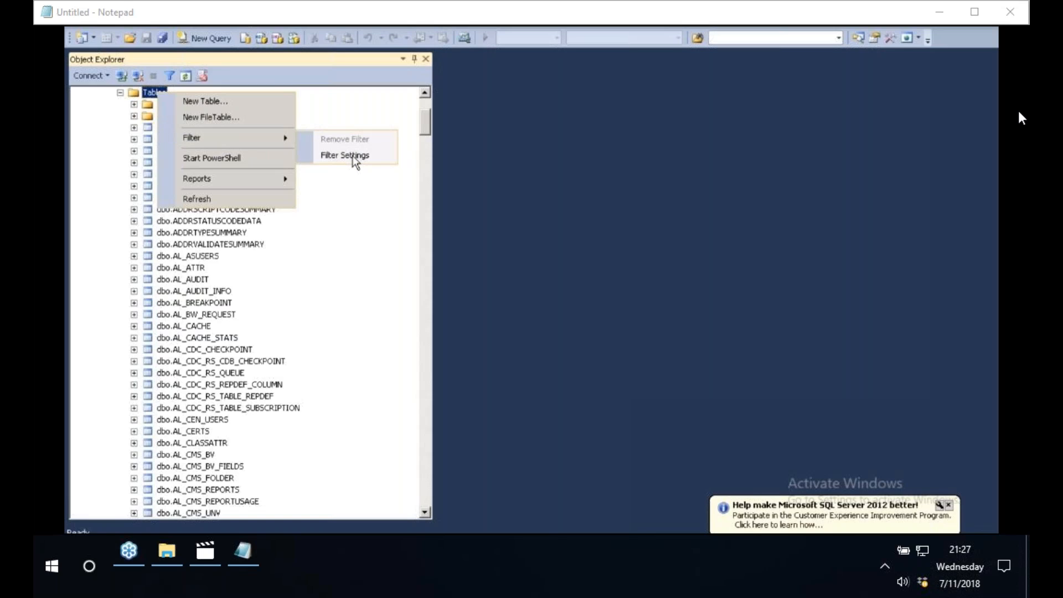
click(345, 155)
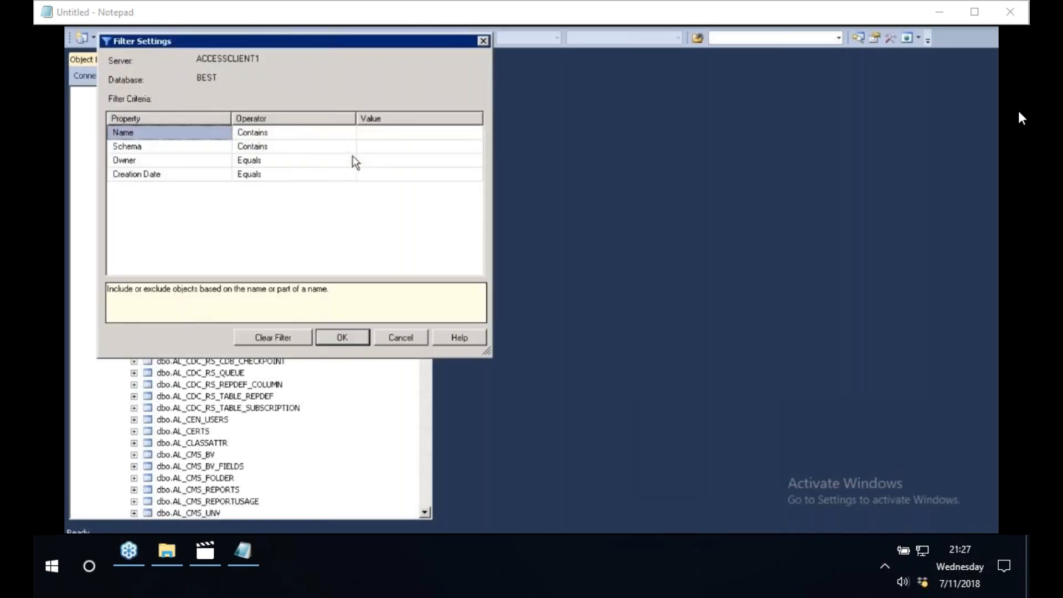
click(371, 133)
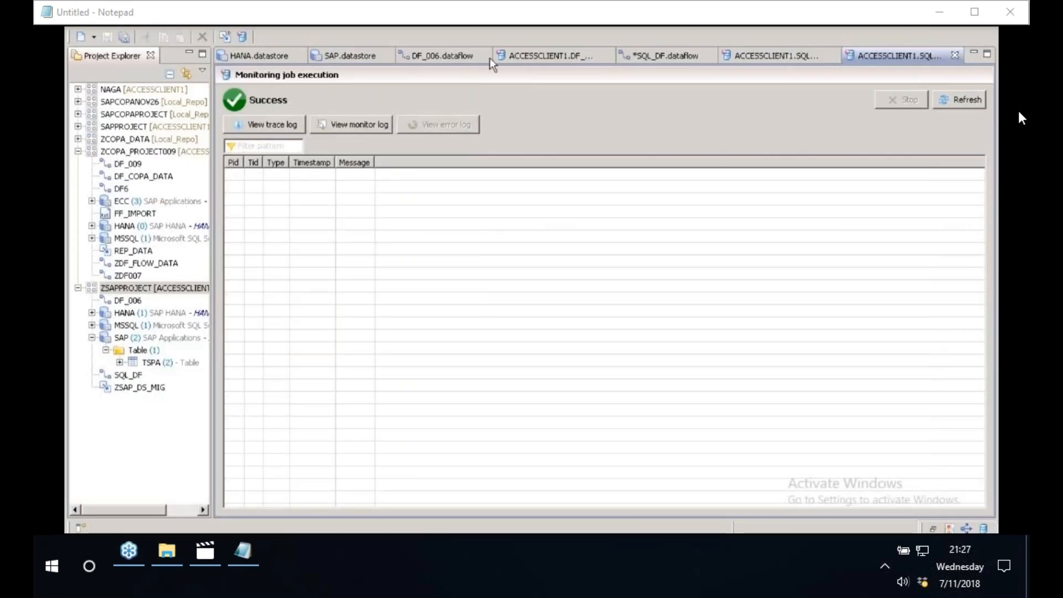
- Switch to Data Services Workbench and copy the table name CompanyCodeMaster from the SQL_DF loader's properties
click(623, 52)
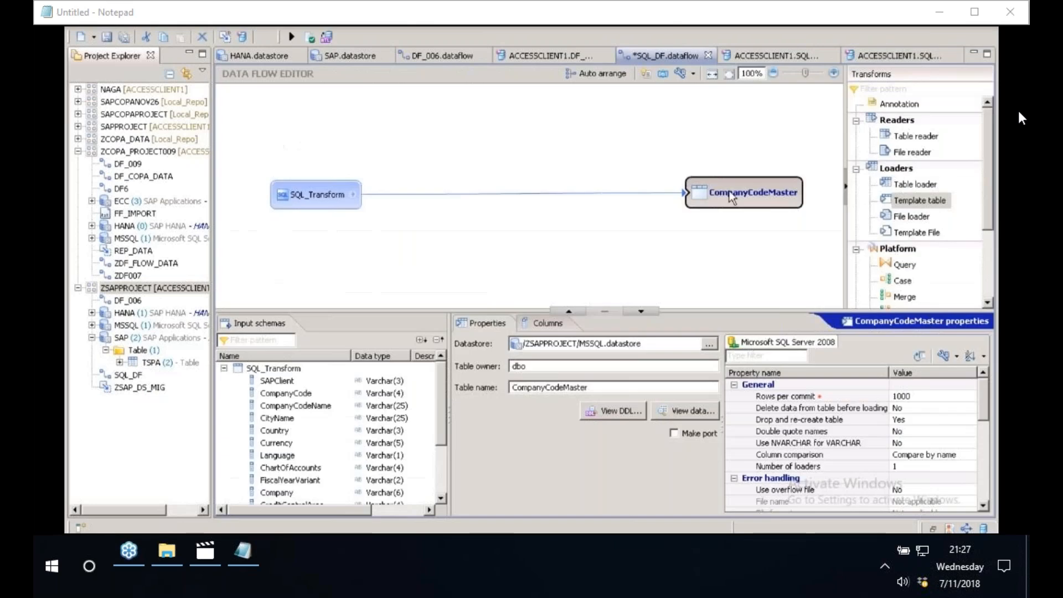
drag(598, 388, 463, 388)
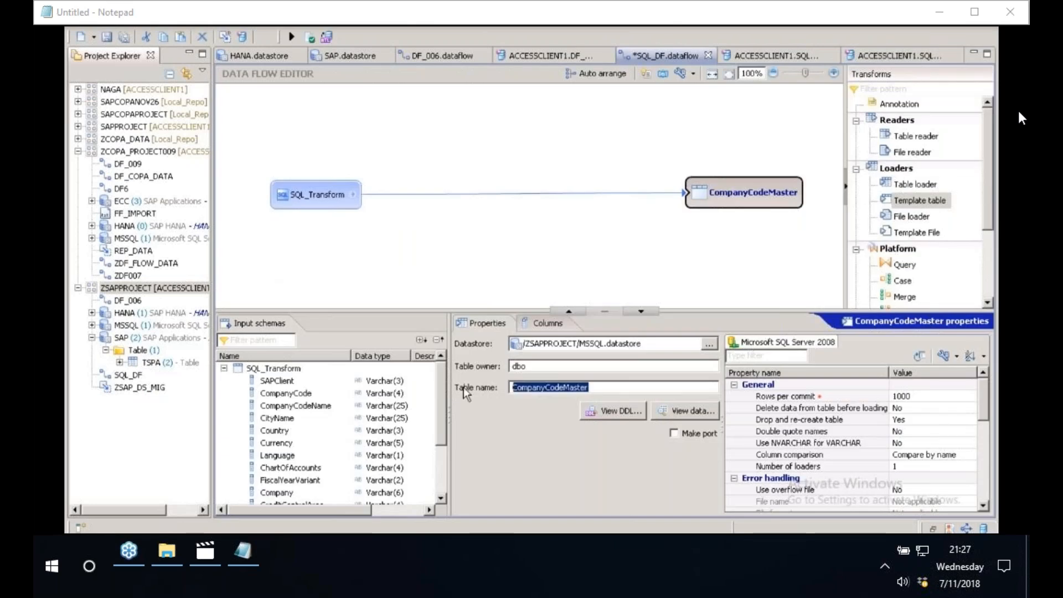
right_click(532, 388)
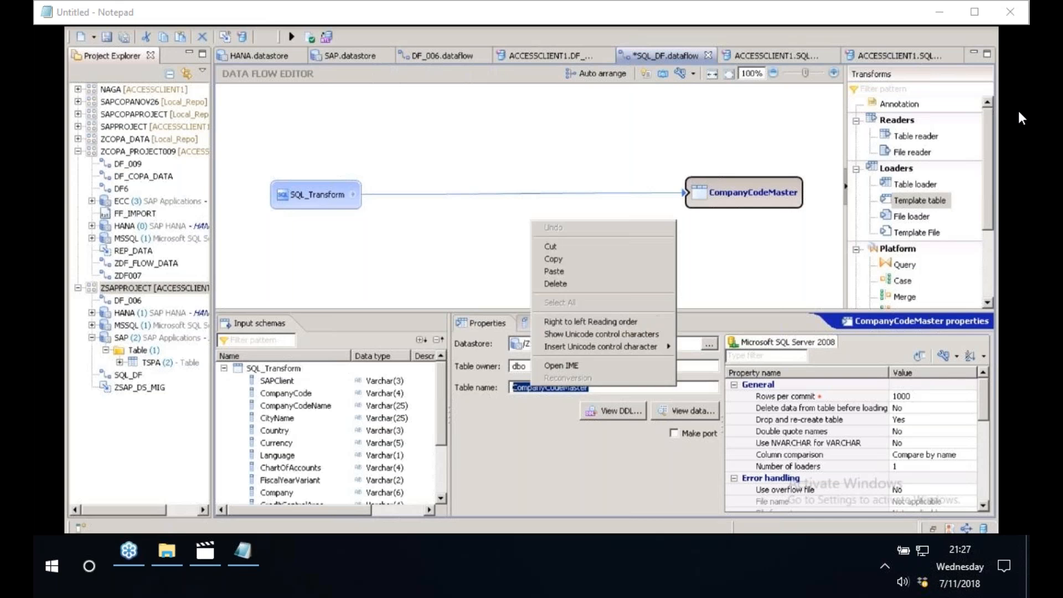
click(554, 259)
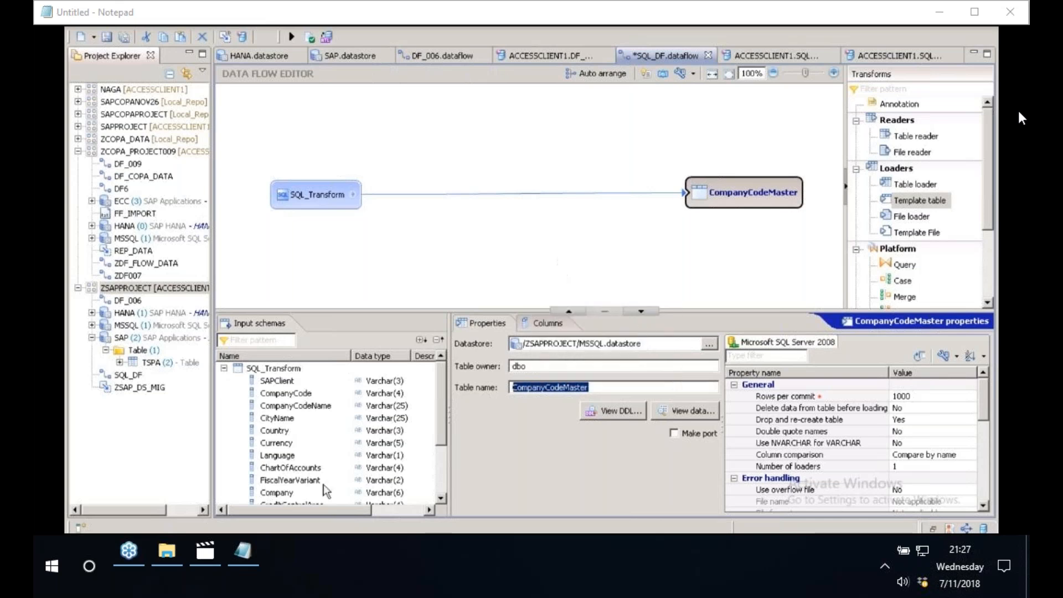
- Return to SQL Server Management Studio's filter settings and filter the tables to names containing CompanyCodeMaster
click(295, 518)
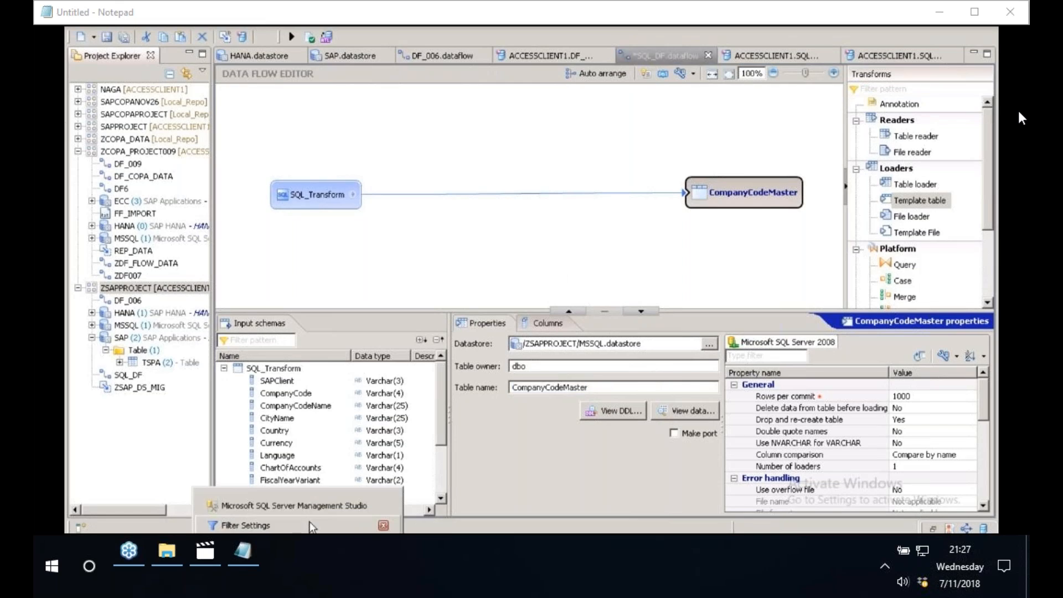
click(313, 526)
right_click(398, 134)
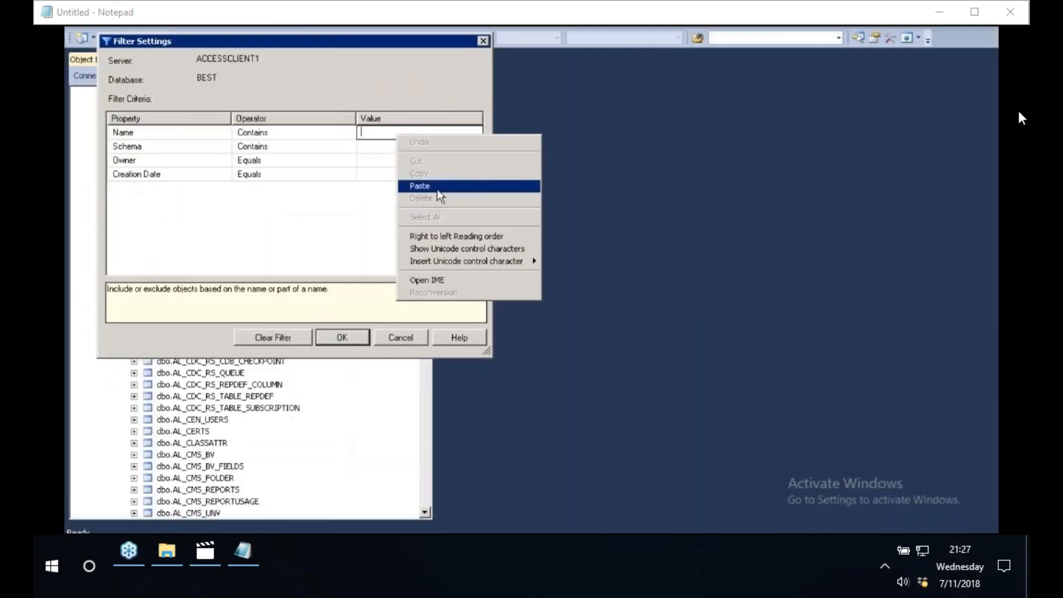
click(420, 186)
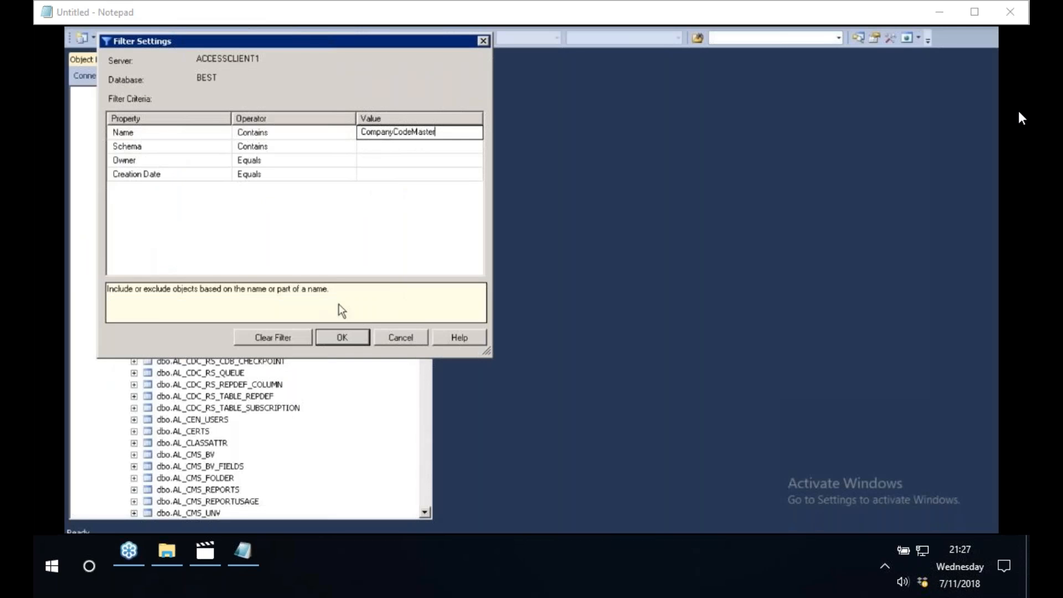
key(Return)
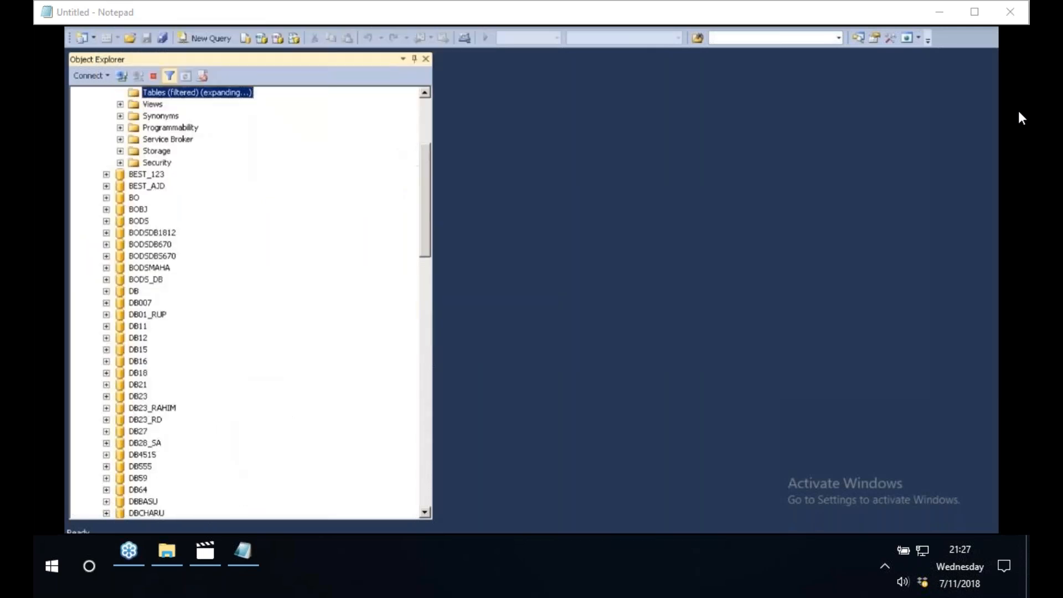
- Select the top 1000 rows of dbo.CompanyCodeMaster and check the client, company name and city values in the first row
click(189, 129)
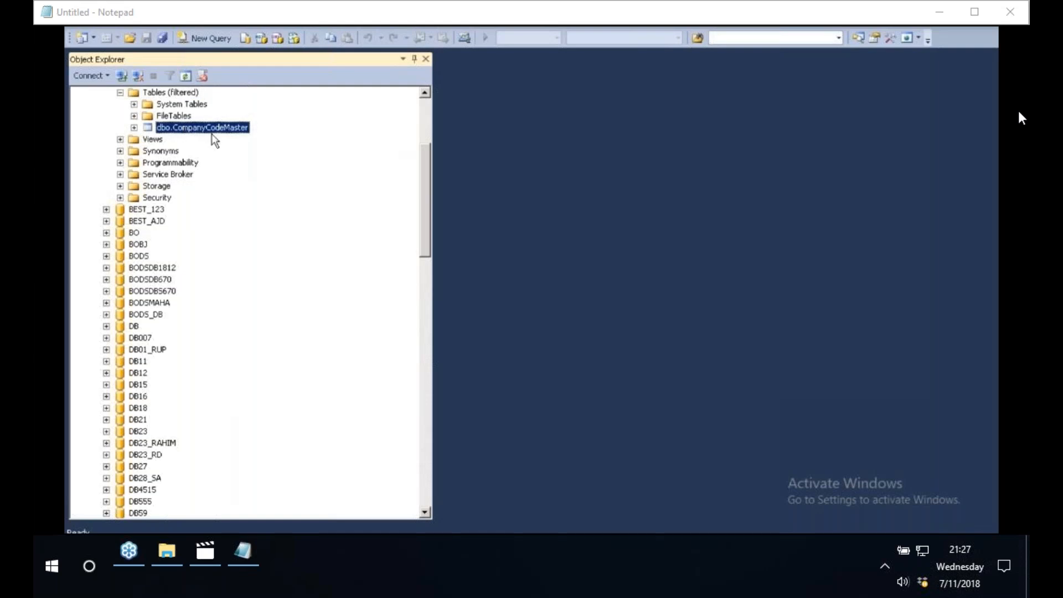
right_click(211, 131)
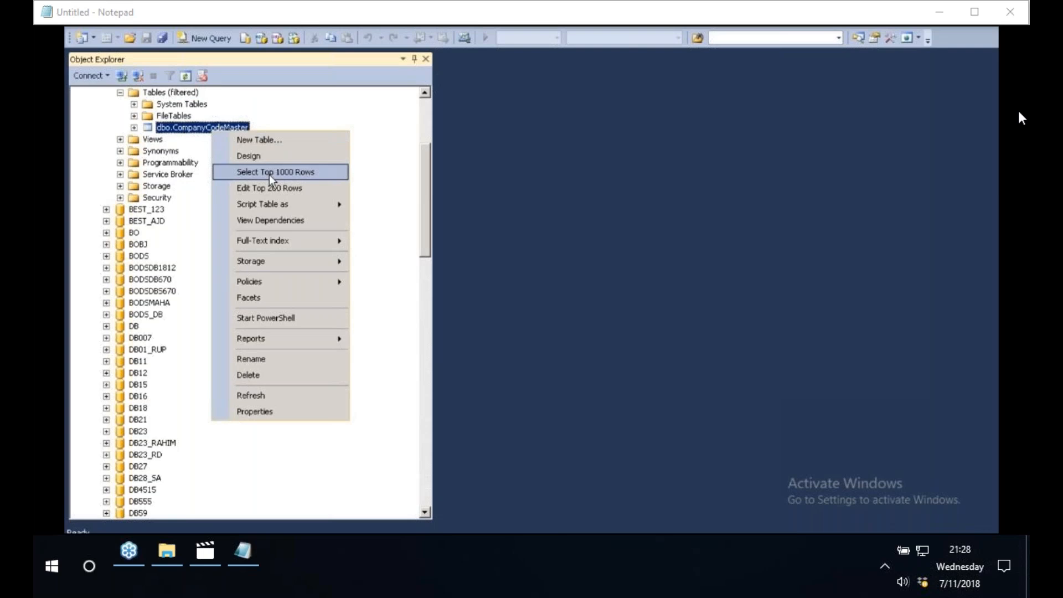
click(269, 174)
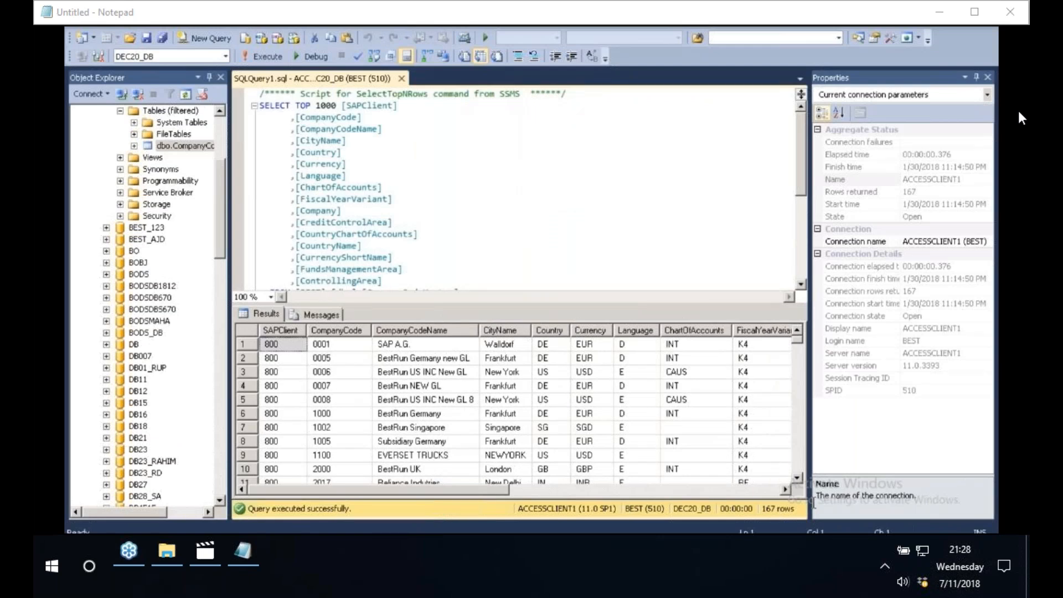
click(288, 346)
click(406, 347)
click(505, 347)
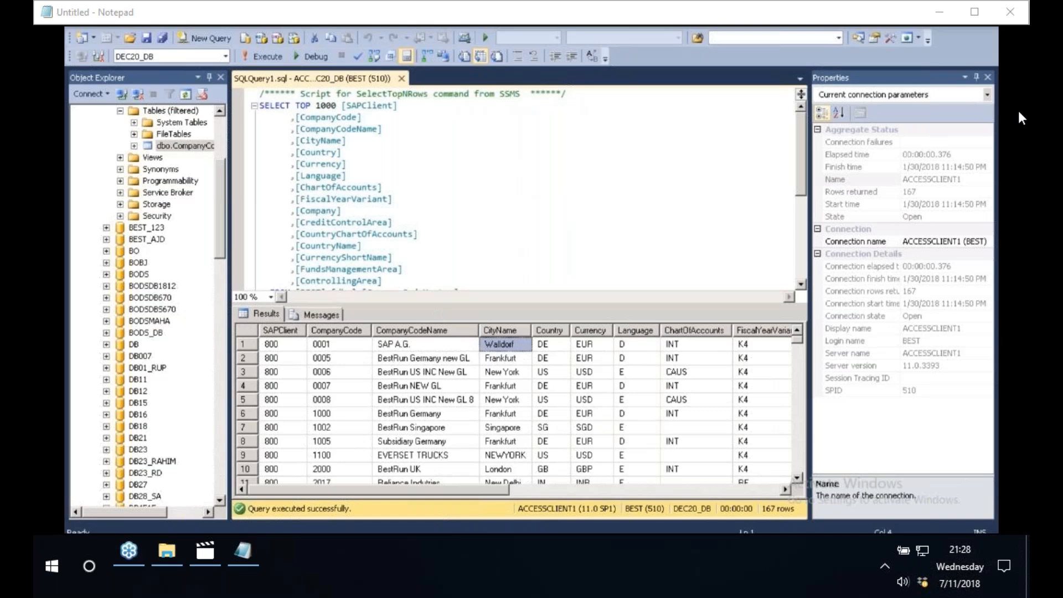
- Switch through Data Services Workbench to SAP HANA Studio and review the generated SQL for the CompanyCode view
key(alt+Tab)
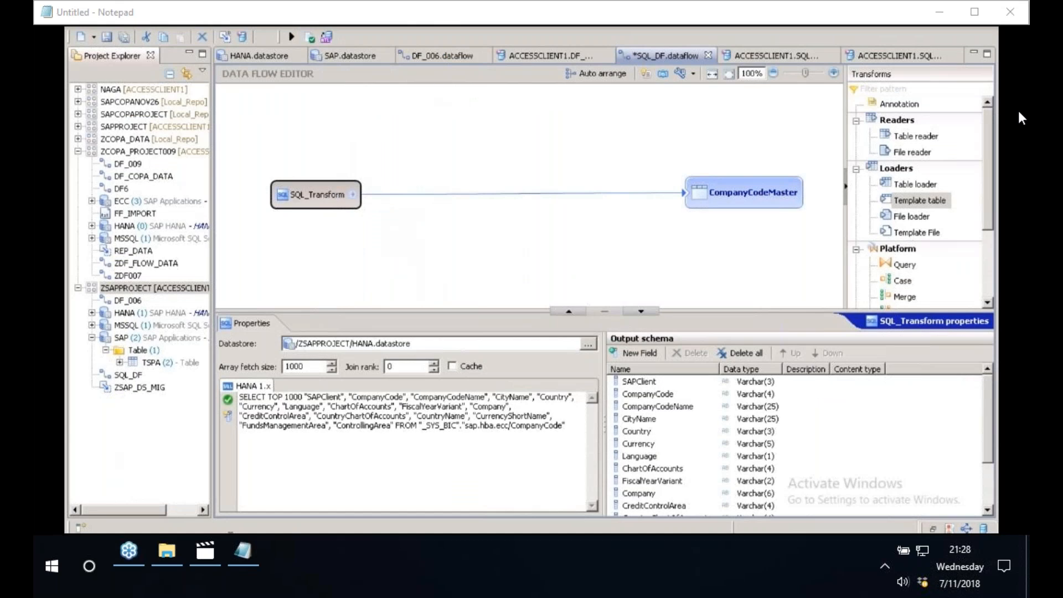
key(alt+Tab)
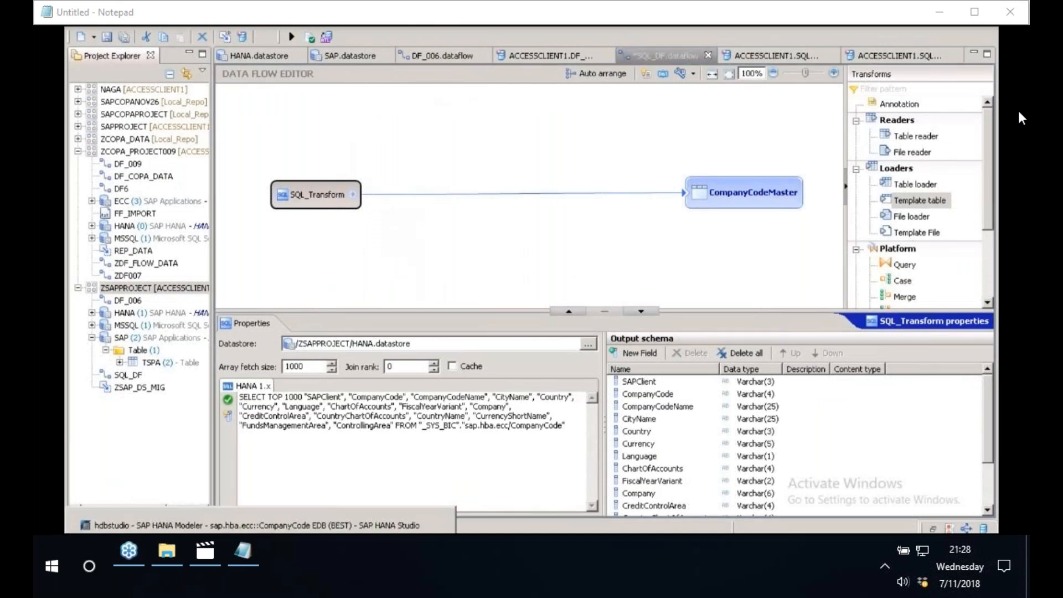
click(93, 532)
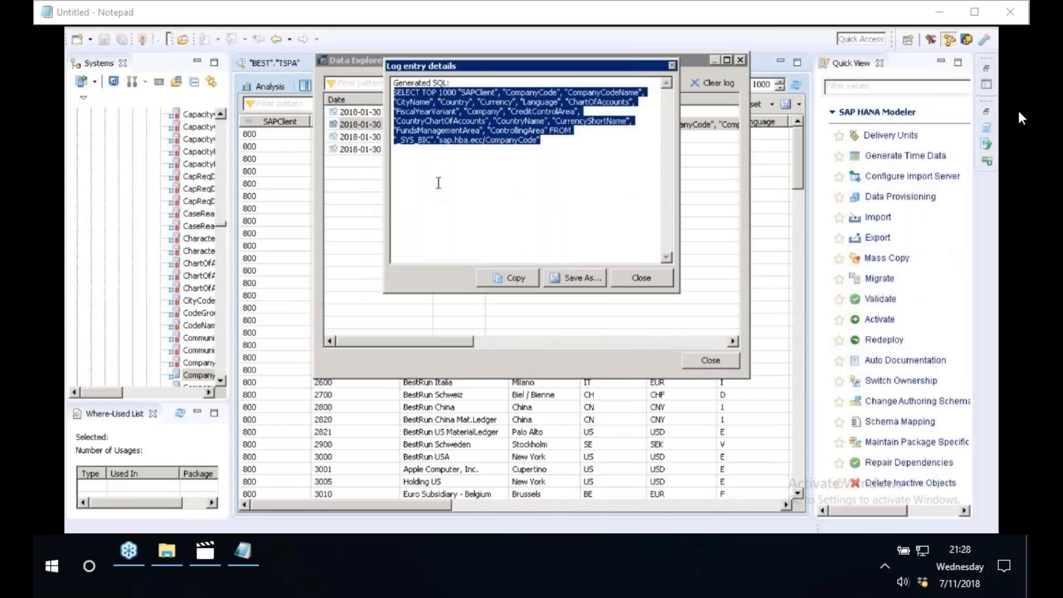
- Return to Data Services Workbench and review the properties of the CompanyCodeMaster loader and SQL_Transform in SQL_DF
key(alt+Tab)
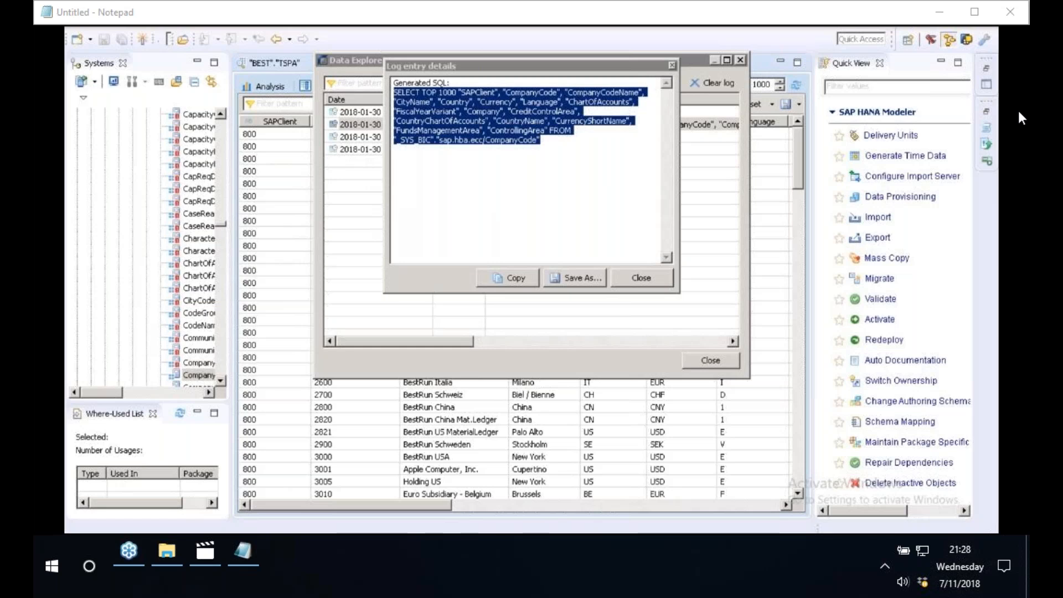
key(alt+Tab)
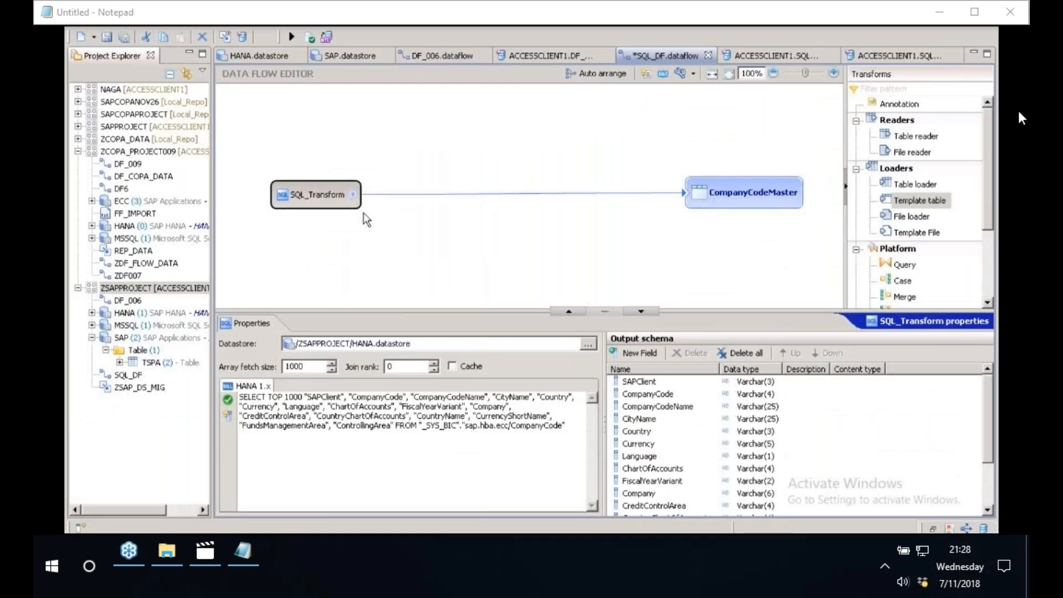
click(730, 191)
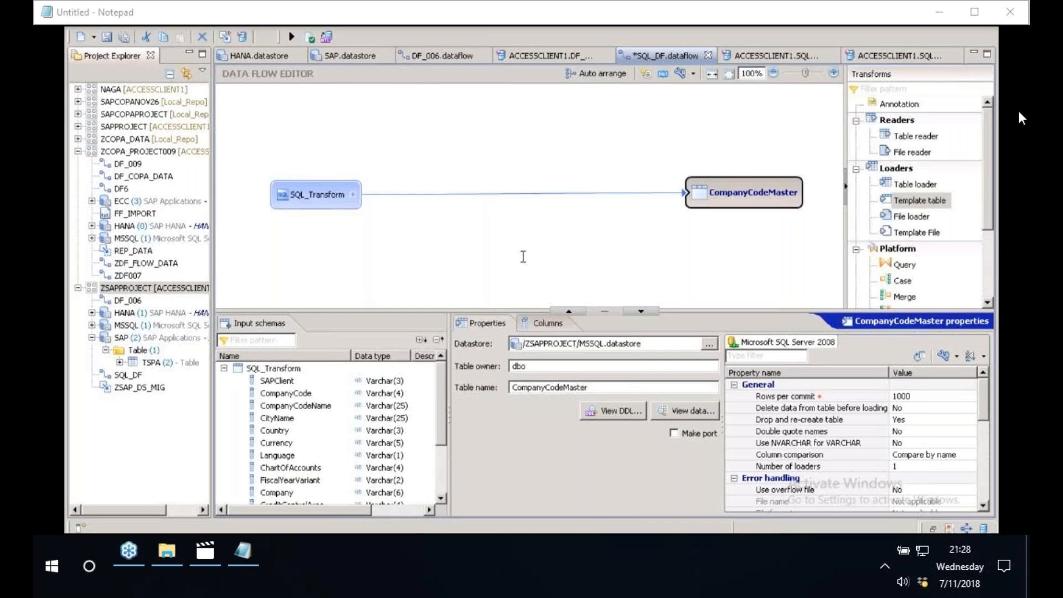
click(317, 195)
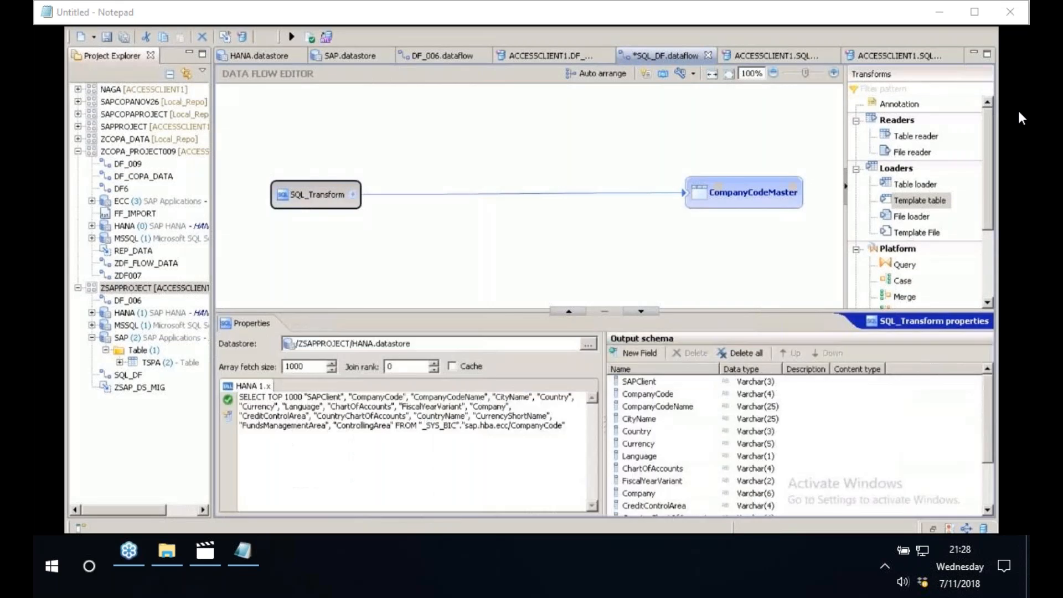